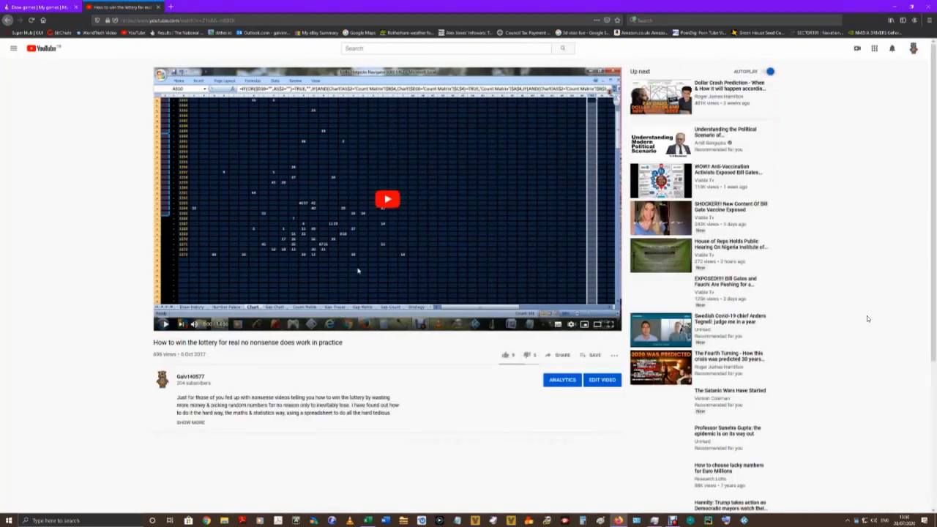
# Read the video's comments, expanding the replies and highlighting the channel's reply about how much money was made with the method.
pyautogui.scroll(-3, 209, 366)
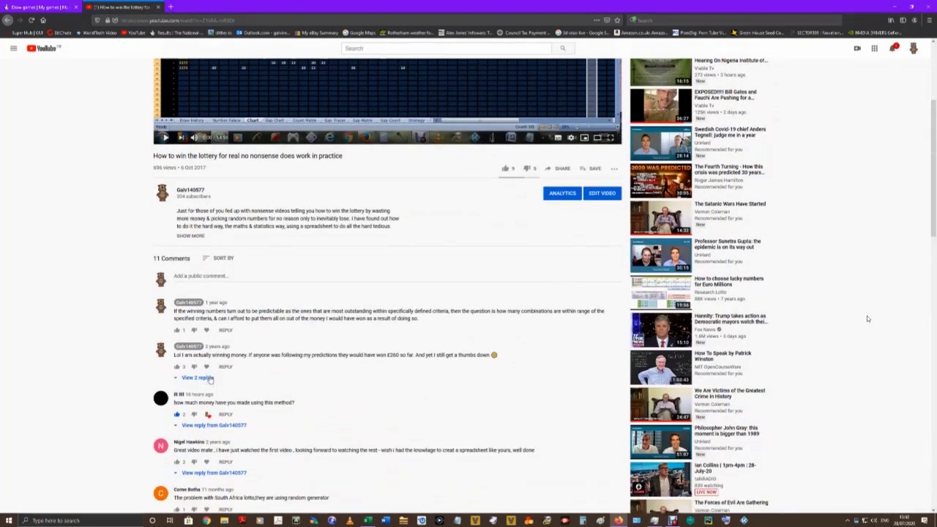
pyautogui.click(200, 378)
pyautogui.scroll(-2, 210, 362)
pyautogui.click(209, 346)
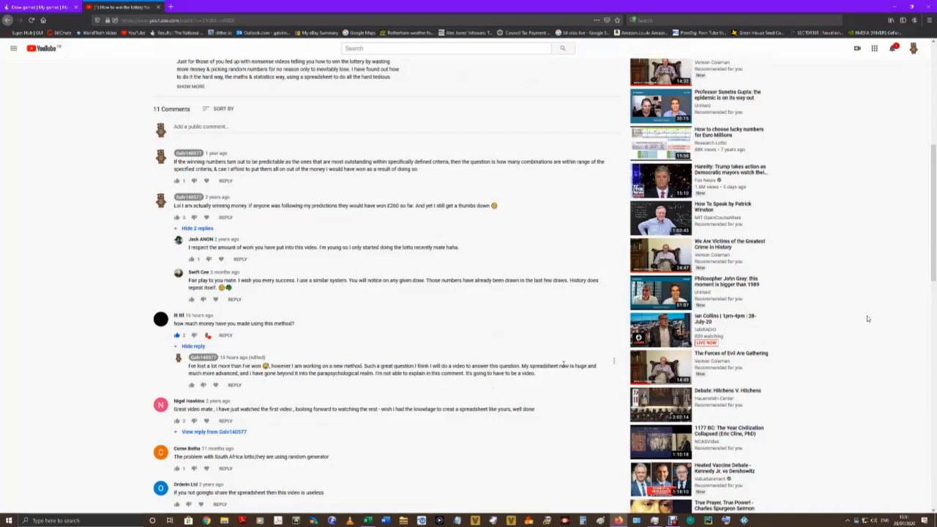
pyautogui.moveTo(557, 380); pyautogui.dragTo(180, 374)
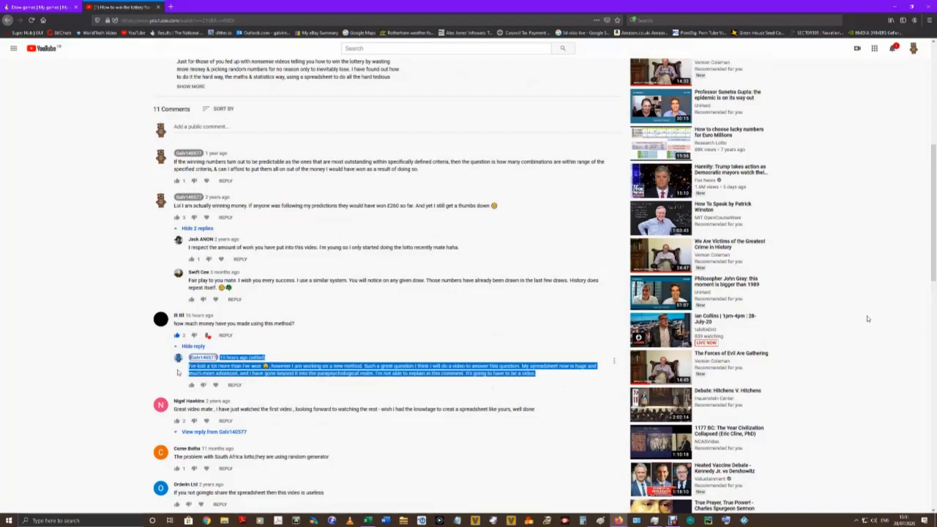
pyautogui.scroll(5, 868, 318)
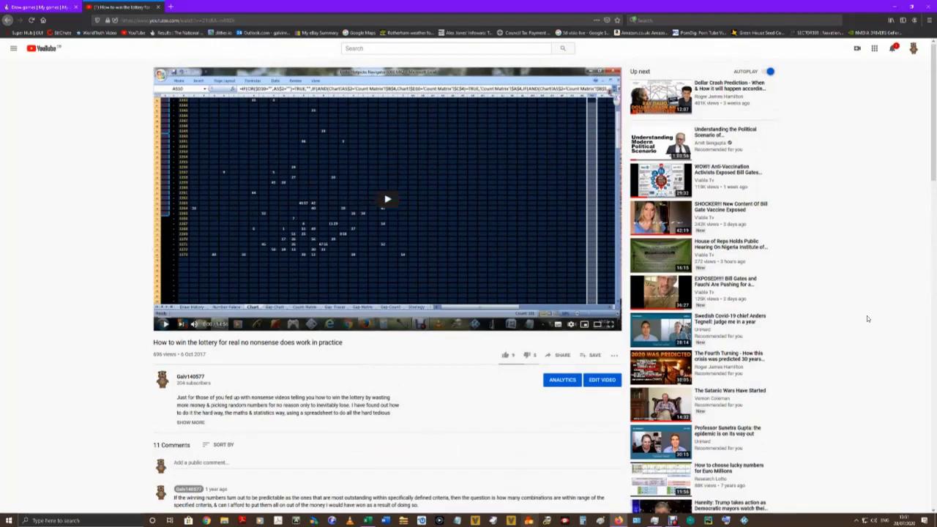
# Switch to the lotto workbook in Excel and check the Debut recorder, minimising its window again.
pyautogui.moveTo(674, 521)
pyautogui.click(367, 521)
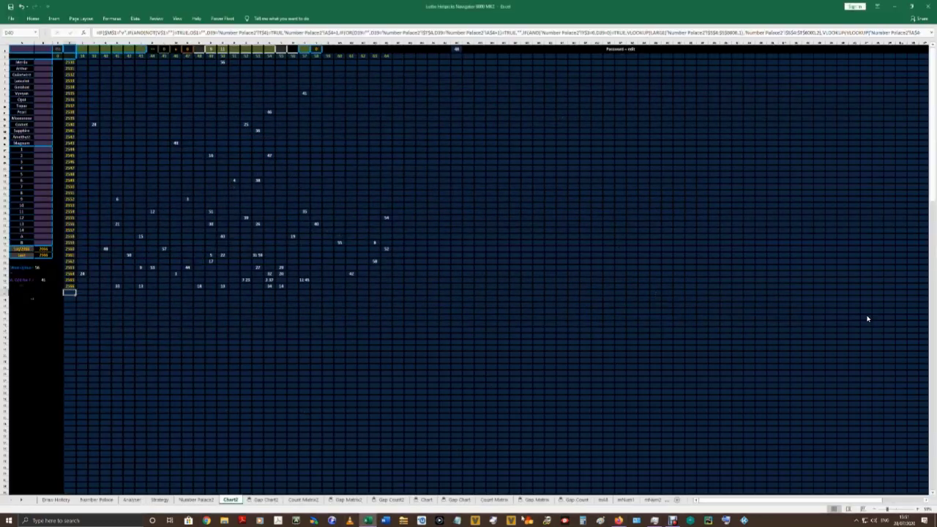
pyautogui.click(672, 520)
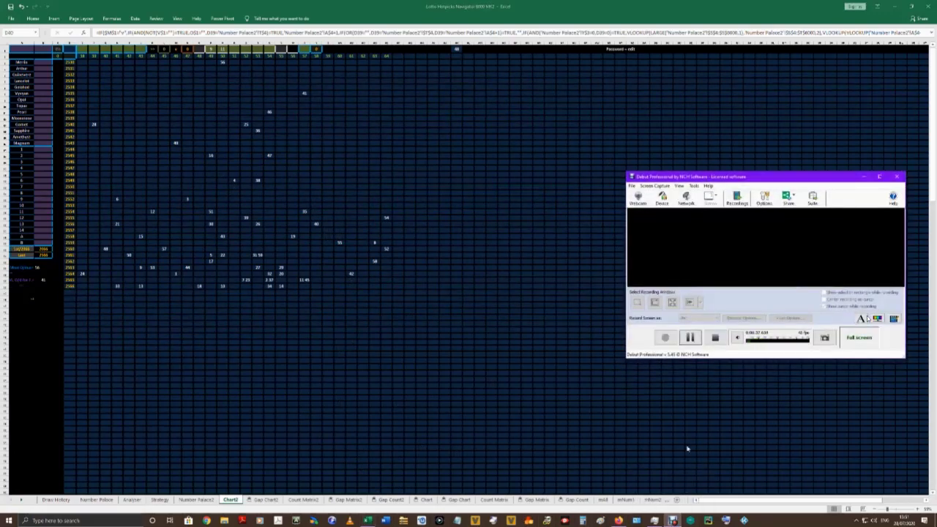
pyautogui.click(864, 176)
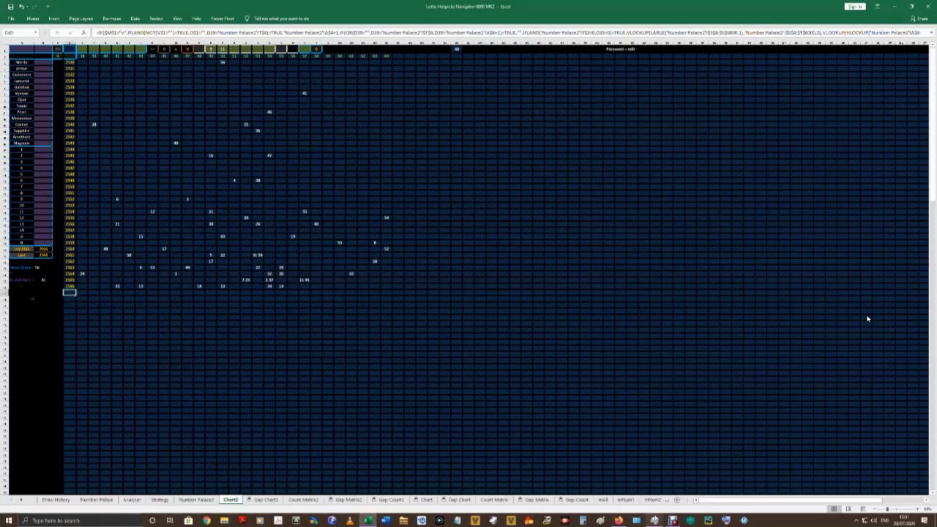
# Check the disk performance in Task Manager and minimise it again.
pyautogui.moveTo(654, 521)
pyautogui.click(654, 494)
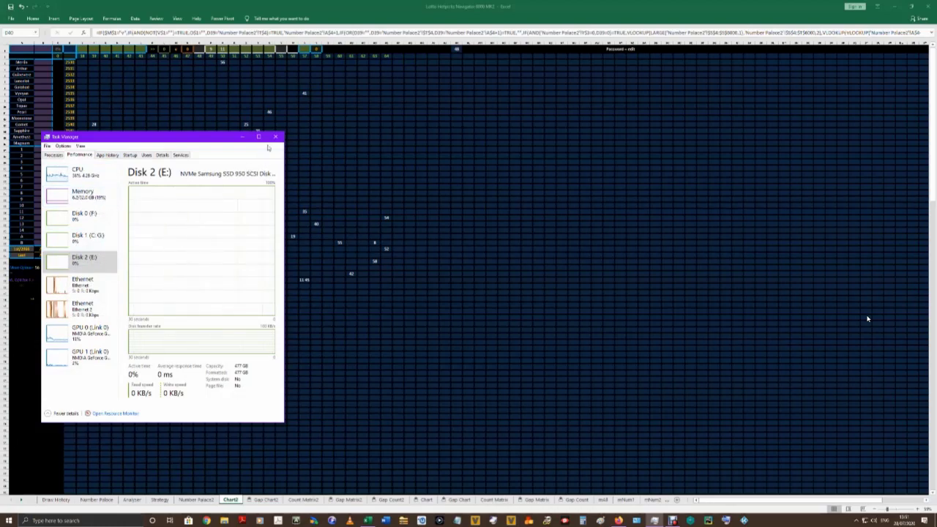
pyautogui.click(240, 138)
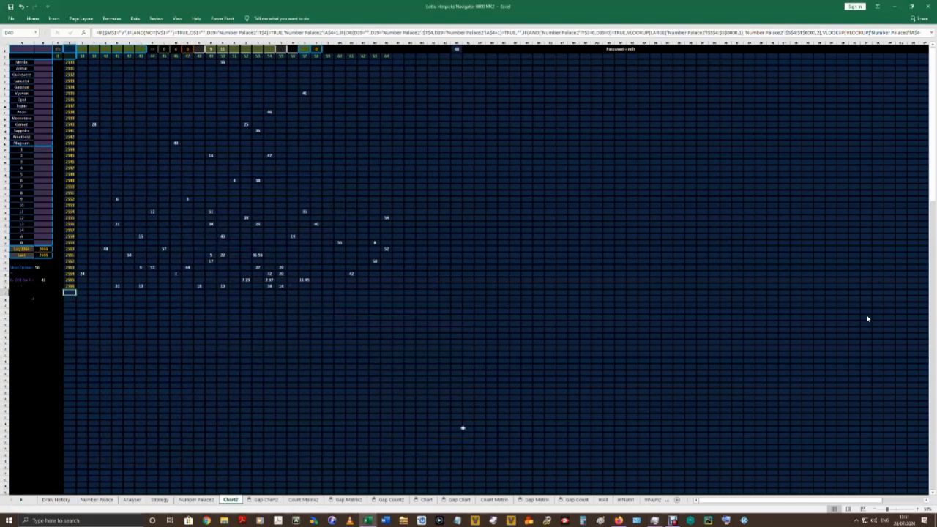
# Look at the Draw History sheet, and return to the Chart2 sheet to inspect the cells in its top row.
pyautogui.click(96, 499)
pyautogui.click(56, 498)
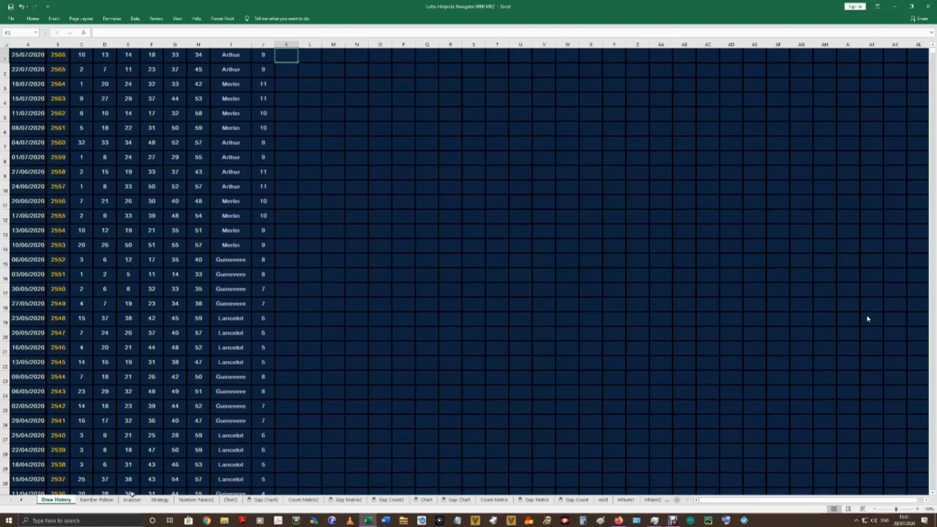
pyautogui.click(231, 500)
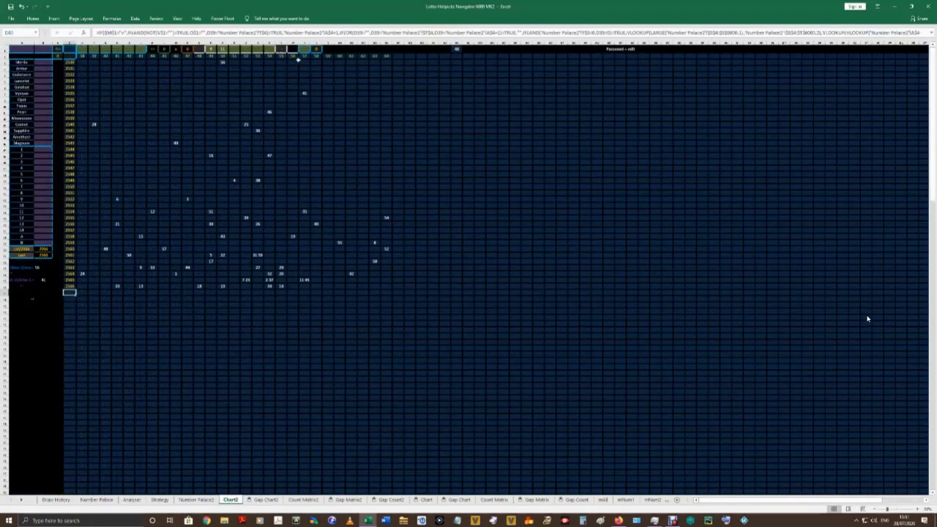
pyautogui.moveTo(336, 75); pyautogui.dragTo(317, 49)
pyautogui.click(304, 49)
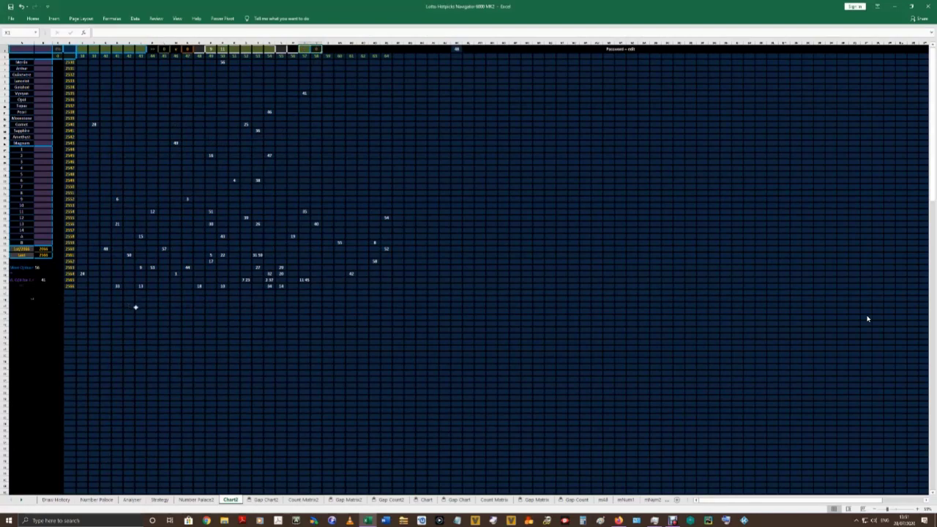
pyautogui.click(151, 330)
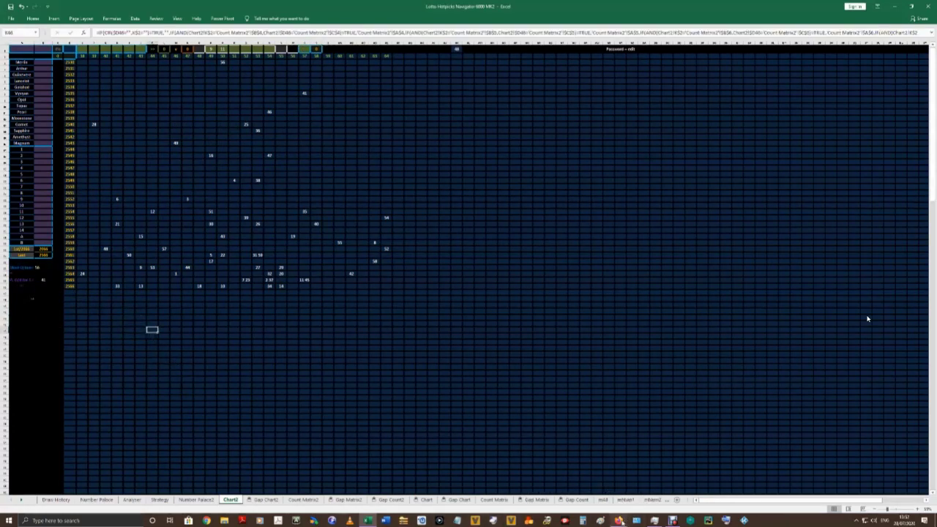
# Switch to the YouTube video in Firefox and skip forward to view the older version of the chart, pausing there.
pyautogui.moveTo(618, 519)
pyautogui.click(616, 496)
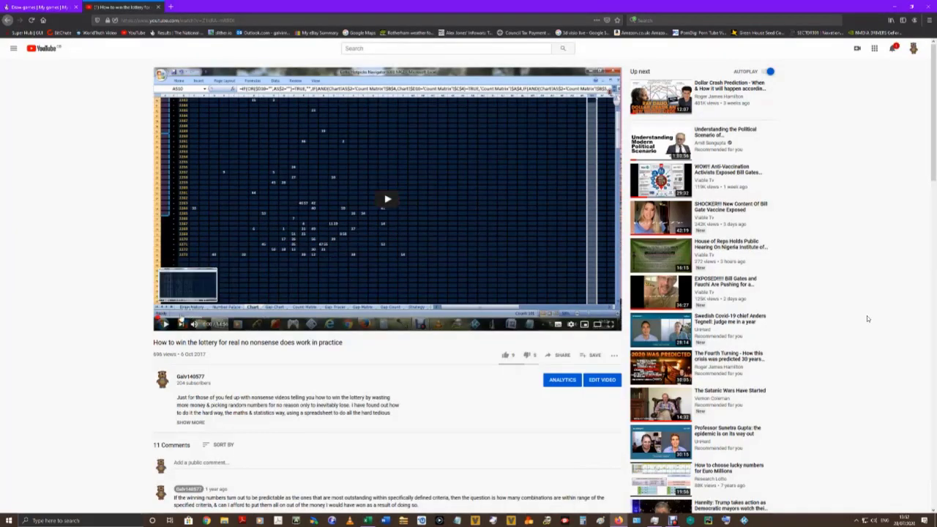
pyautogui.click(243, 323)
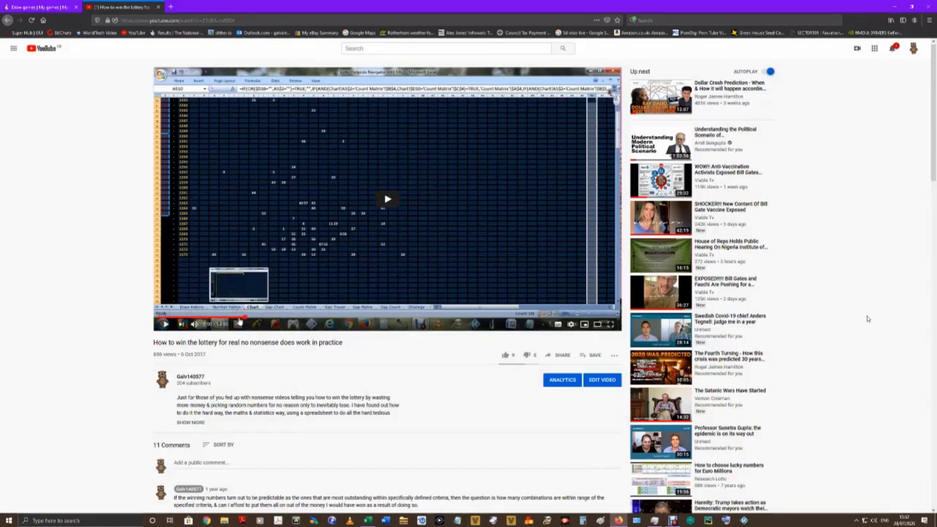
pyautogui.click(246, 251)
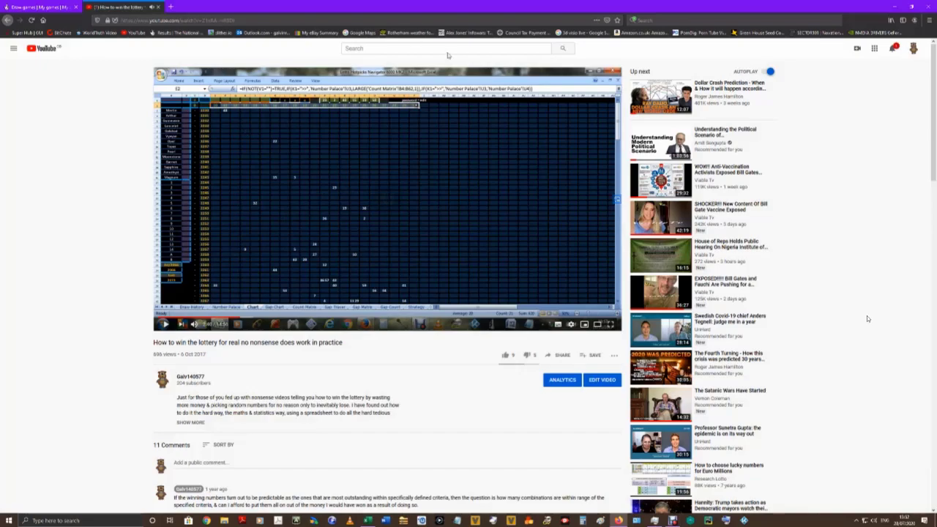
# Switch back to the Excel workbook and review the past draws on the Draw History sheet.
pyautogui.moveTo(368, 520)
pyautogui.click(370, 503)
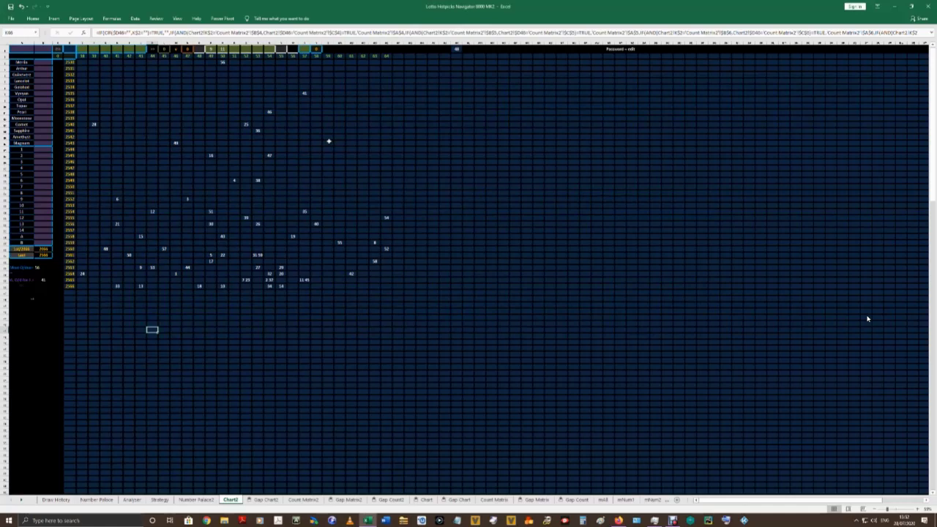
pyautogui.click(52, 503)
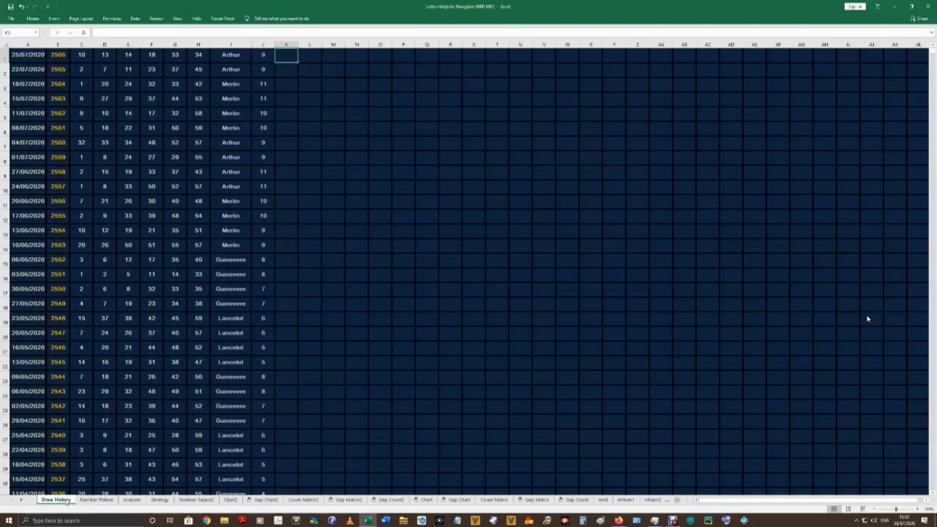
# Examine the Number Palace sheet's column O formulas, number 1's count and last-draw cells, and the list of draws.
pyautogui.click(96, 500)
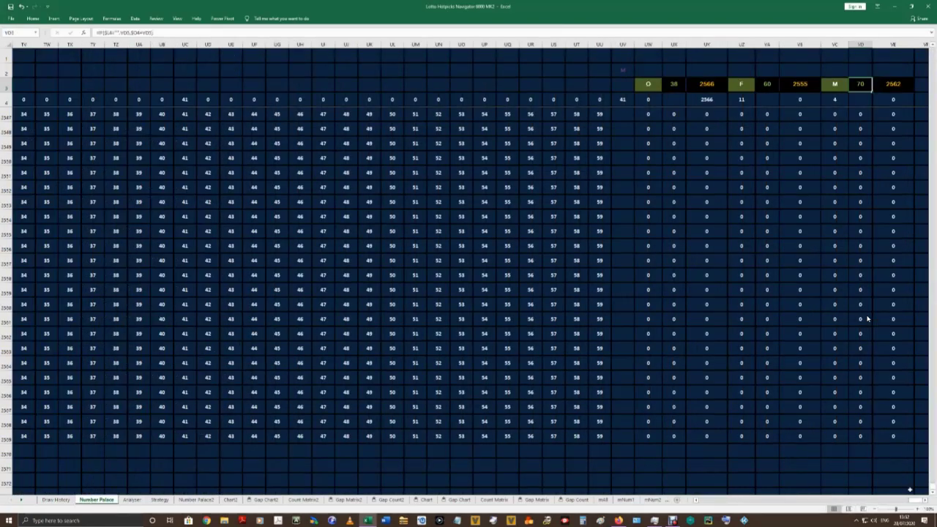
pyautogui.hscroll(-20, 867, 319)
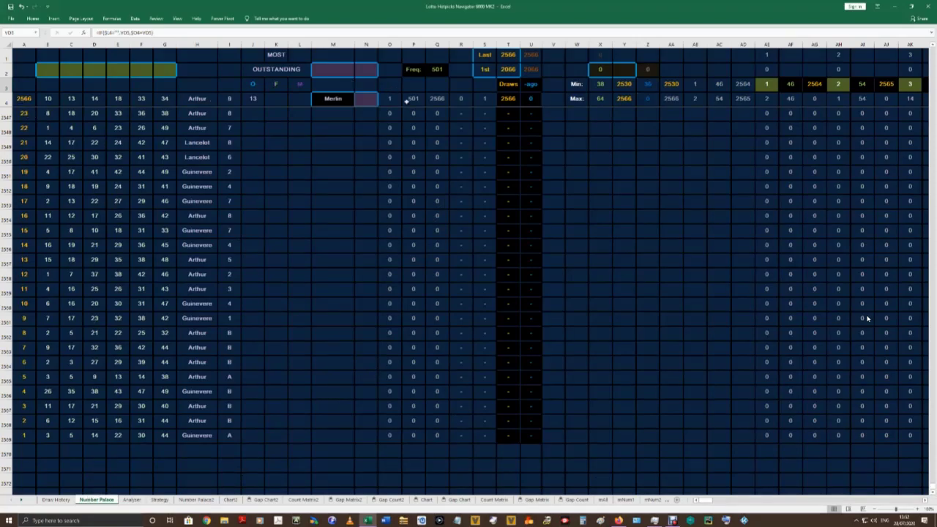
pyautogui.moveTo(395, 98); pyautogui.dragTo(383, 255)
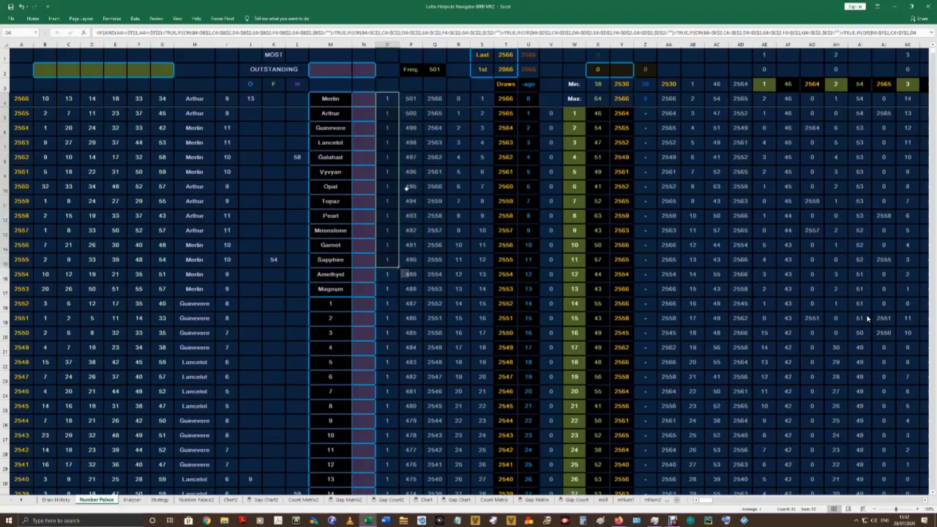
pyautogui.click(768, 101)
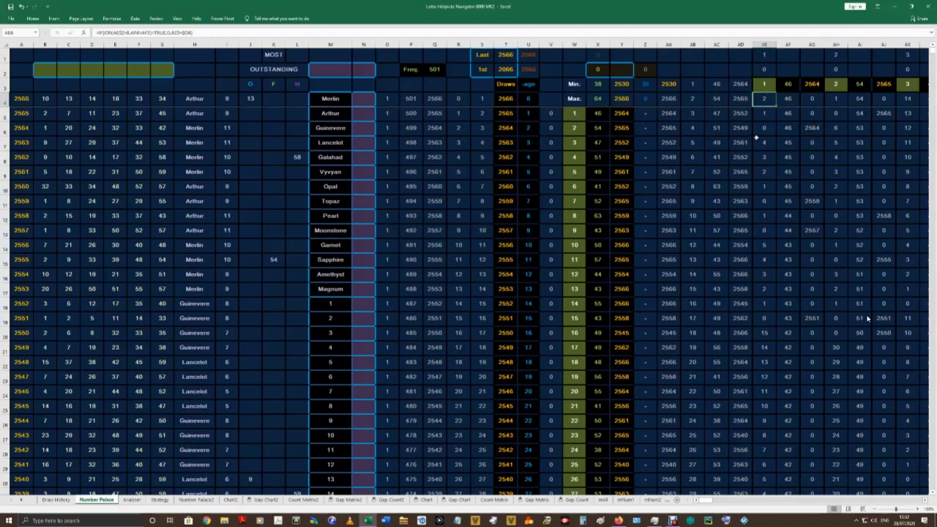
pyautogui.click(788, 84)
pyautogui.click(806, 84)
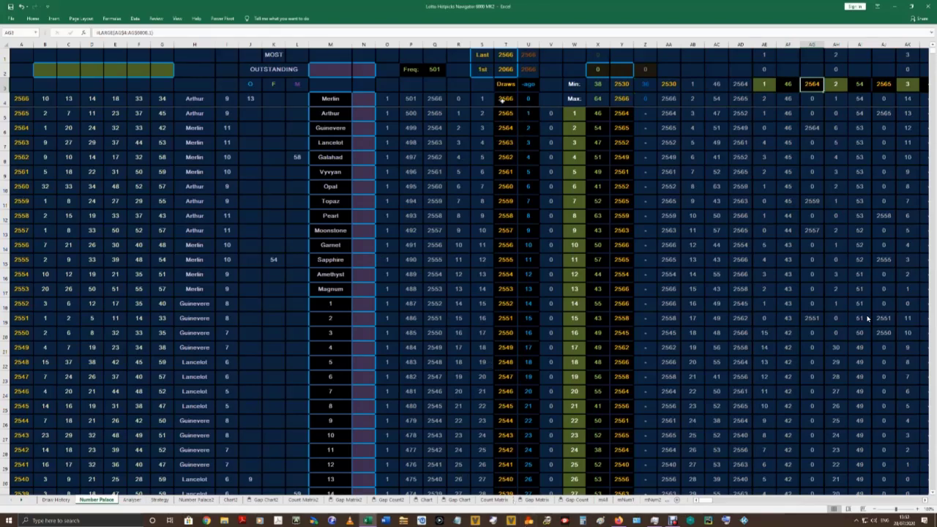
pyautogui.moveTo(504, 108); pyautogui.dragTo(560, 408)
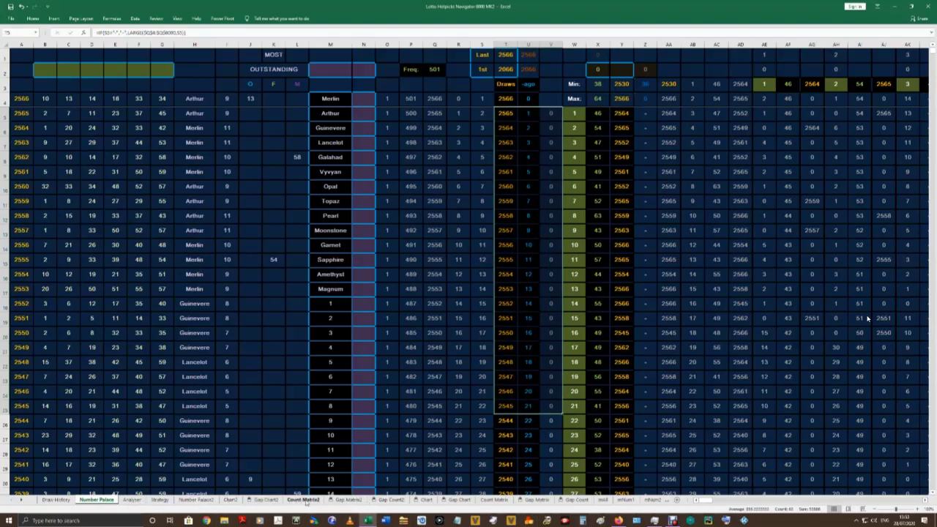
# View the Gap Matrix2 sheet and examine the Count Matrix sheet from its first rows.
pyautogui.click(349, 500)
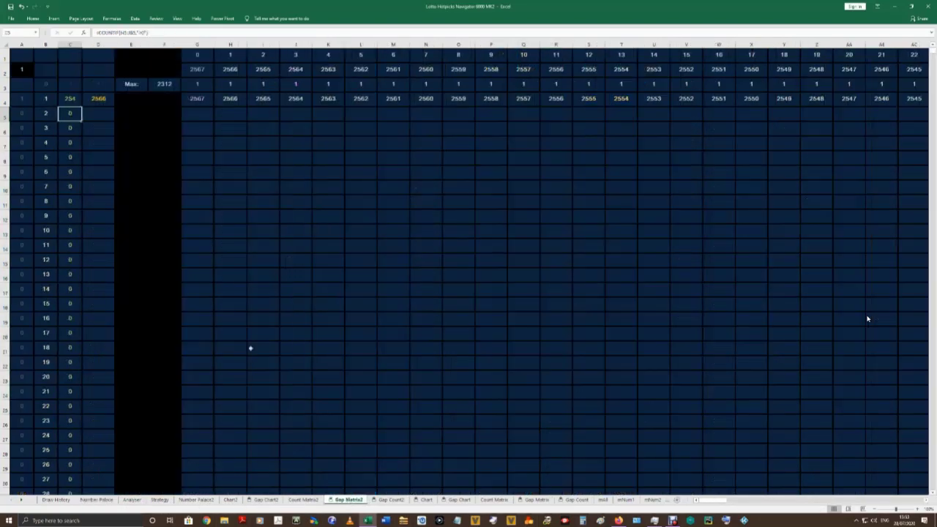
pyautogui.click(489, 500)
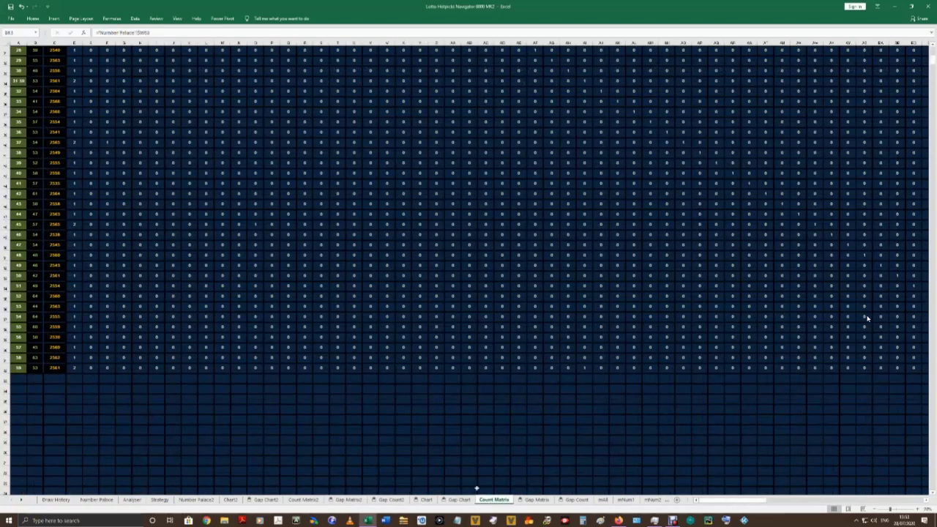
pyautogui.scroll(10, 290, 396)
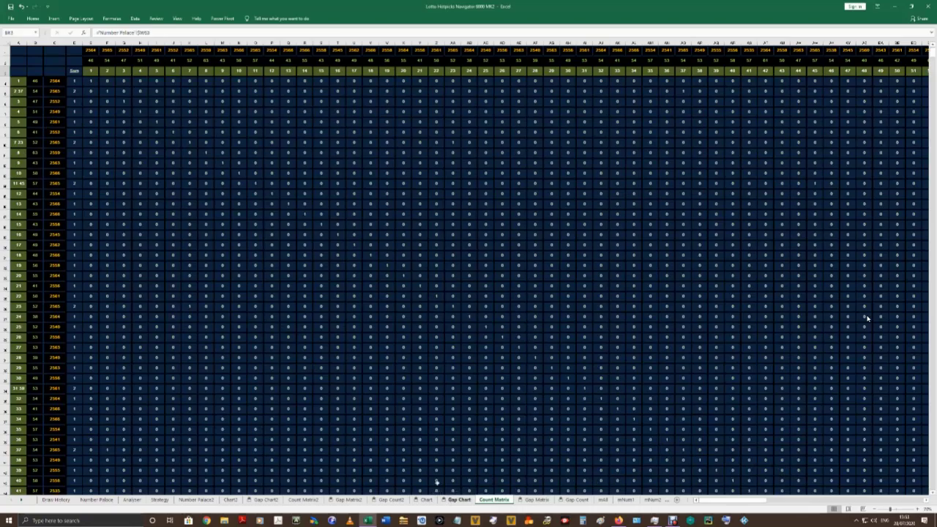
pyautogui.moveTo(747, 504); pyautogui.dragTo(556, 500)
# Inspect the top row of the Chart2 sheet and compare it with the Chart sheet, including the area below its last draw.
pyautogui.click(229, 499)
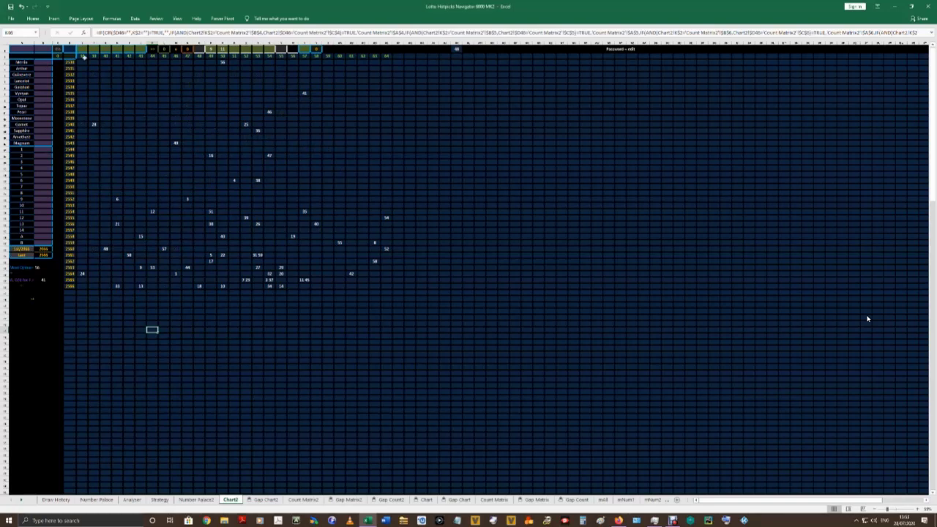
pyautogui.hotkey('ctrl', 'Home')
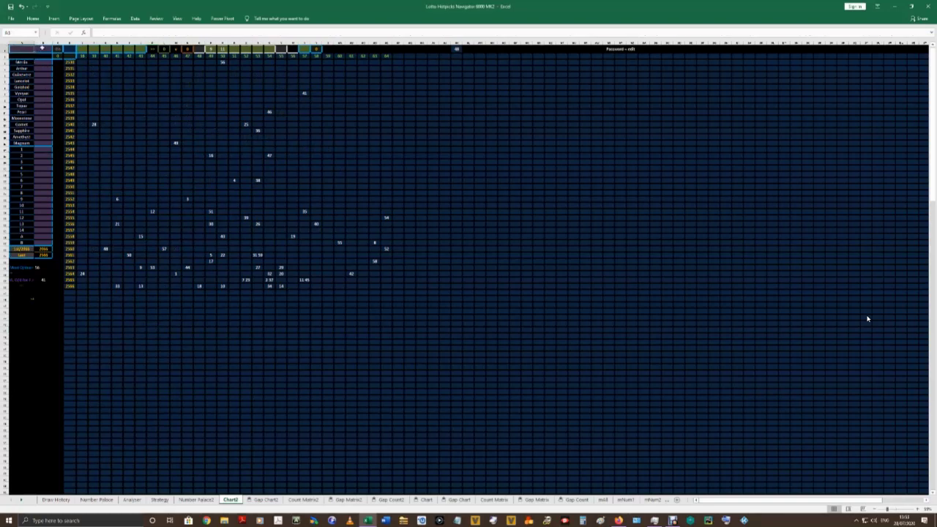
pyautogui.click(97, 49)
pyautogui.click(426, 500)
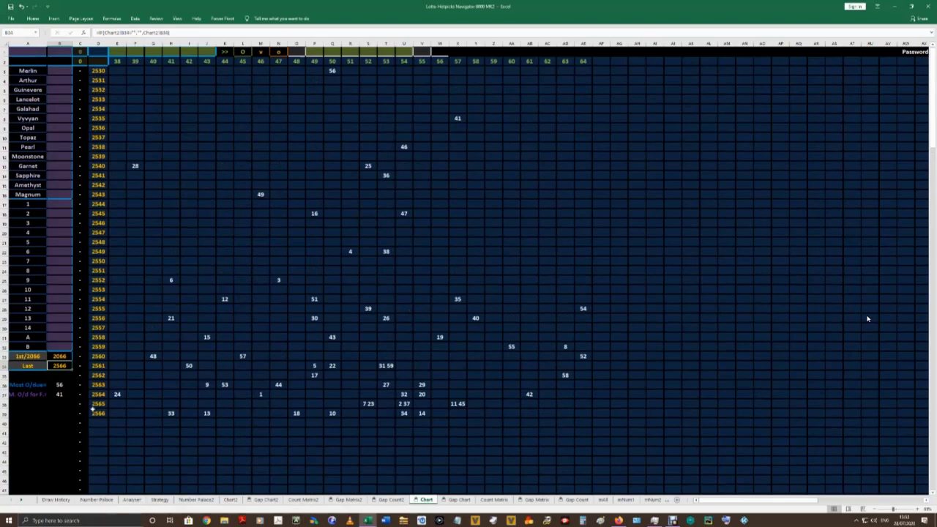
pyautogui.scroll(-20, 867, 318)
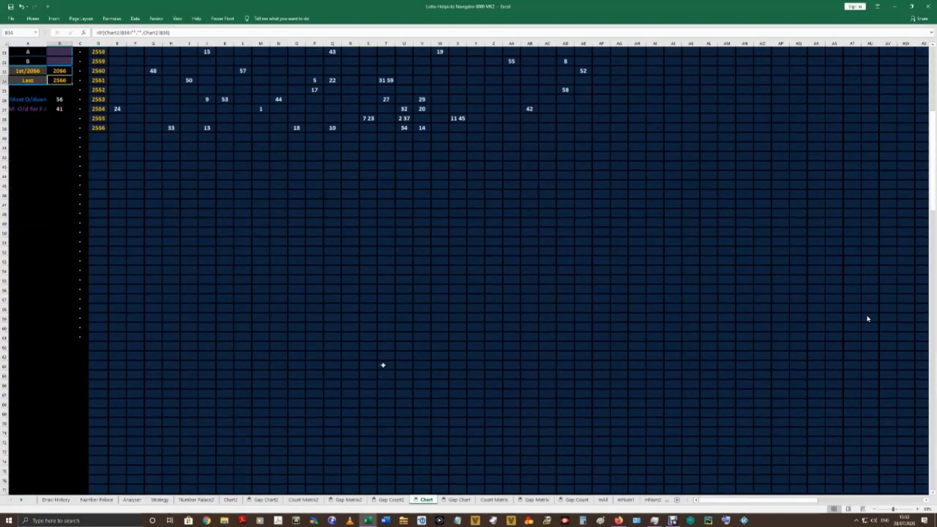
# Highlight the cells for draws 2555 to 2560 on the Chart2 sheet and review the numbers plotted there.
pyautogui.click(230, 500)
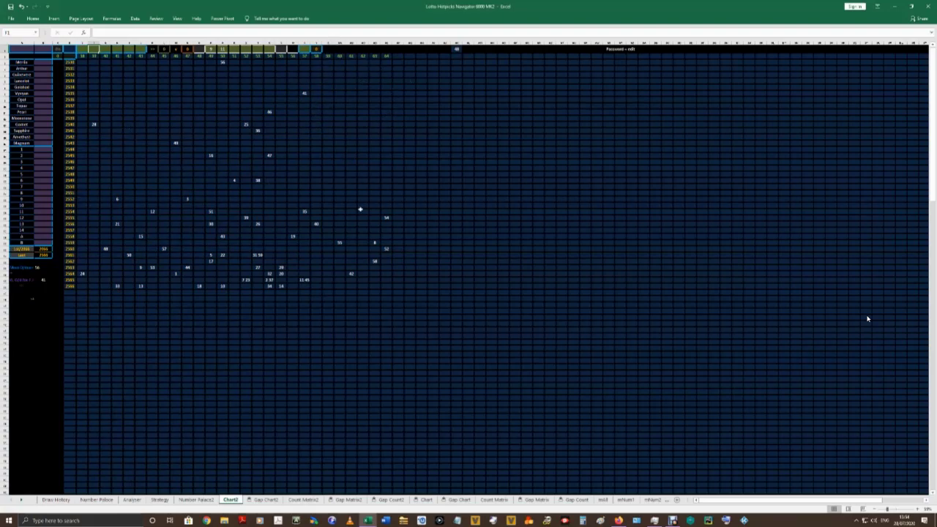
pyautogui.moveTo(385, 218); pyautogui.dragTo(78, 249)
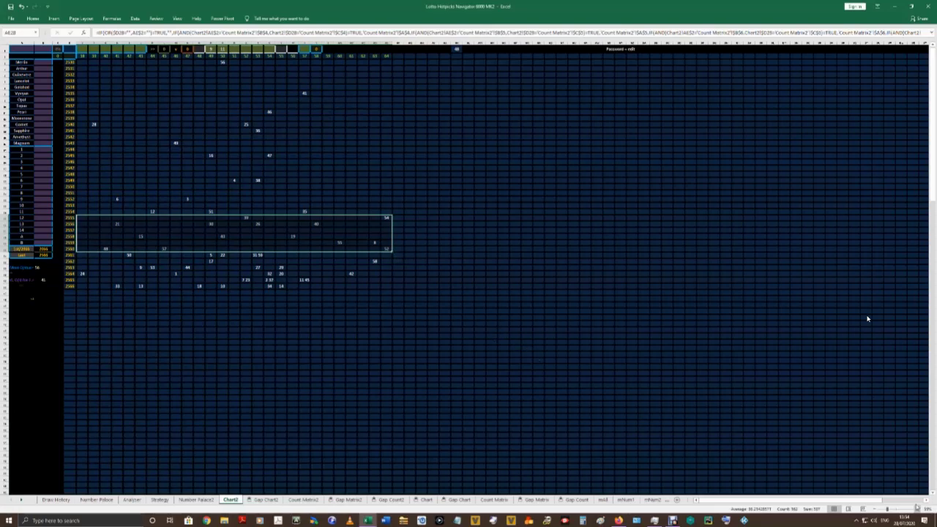
pyautogui.scroll(4, 867, 318)
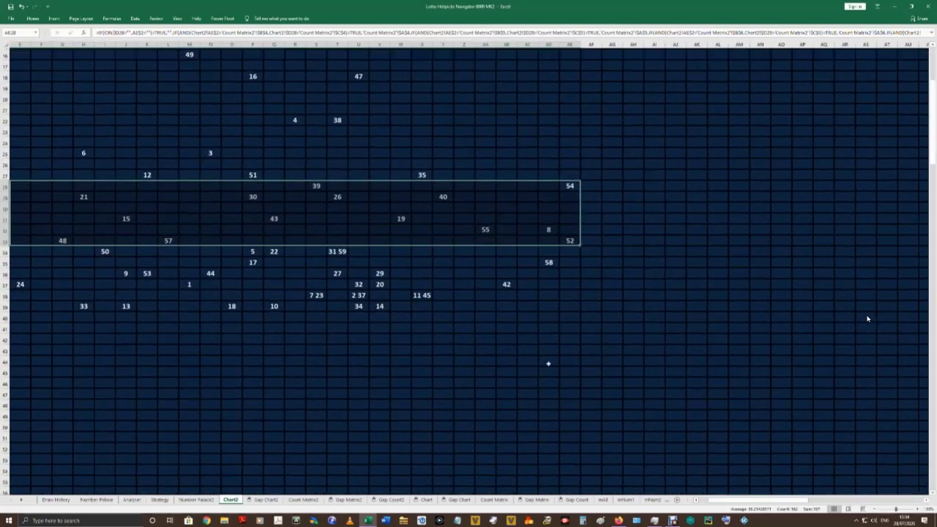
pyautogui.moveTo(751, 501); pyautogui.dragTo(720, 503)
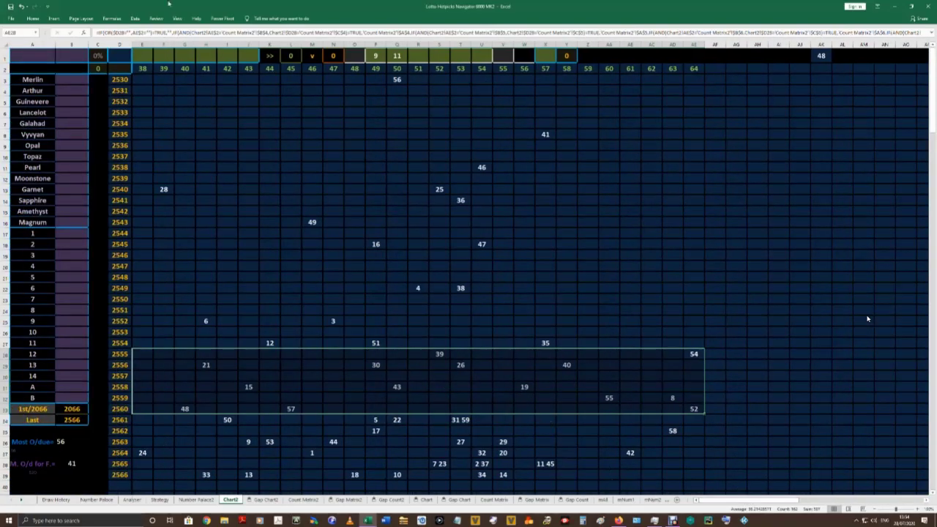
# Inspect the Chart2 sheet's count row from 38 to 64 and the numbers 54 and 52 under count 64.
pyautogui.moveTo(137, 68); pyautogui.dragTo(692, 70)
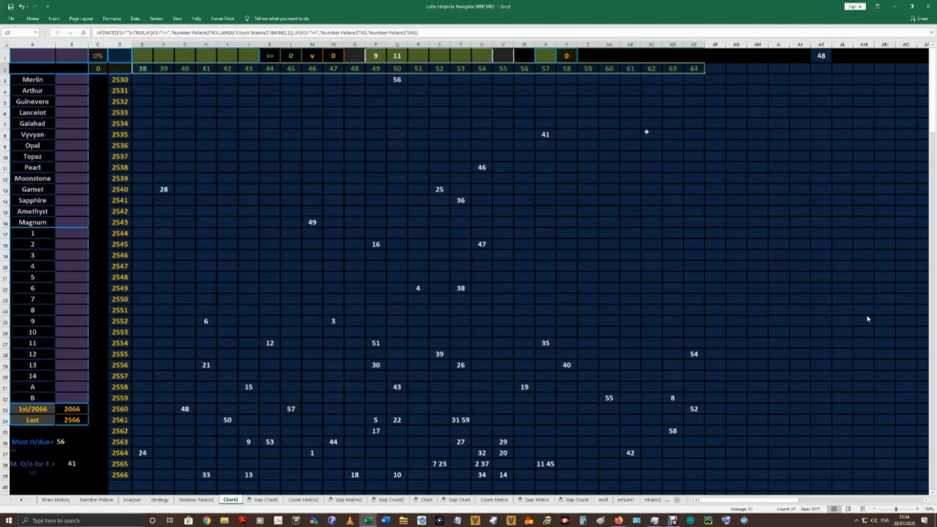
pyautogui.click(694, 353)
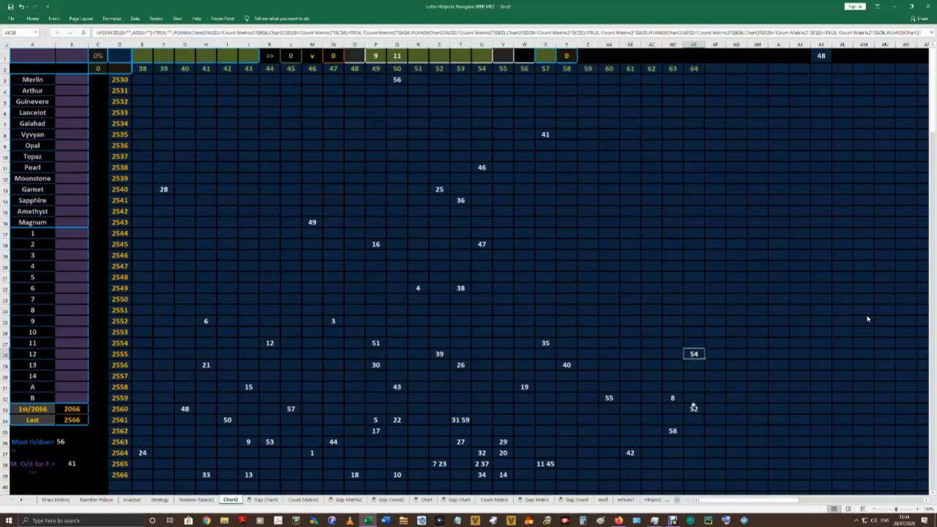
pyautogui.moveTo(693, 406); pyautogui.dragTo(691, 349)
pyautogui.click(693, 70)
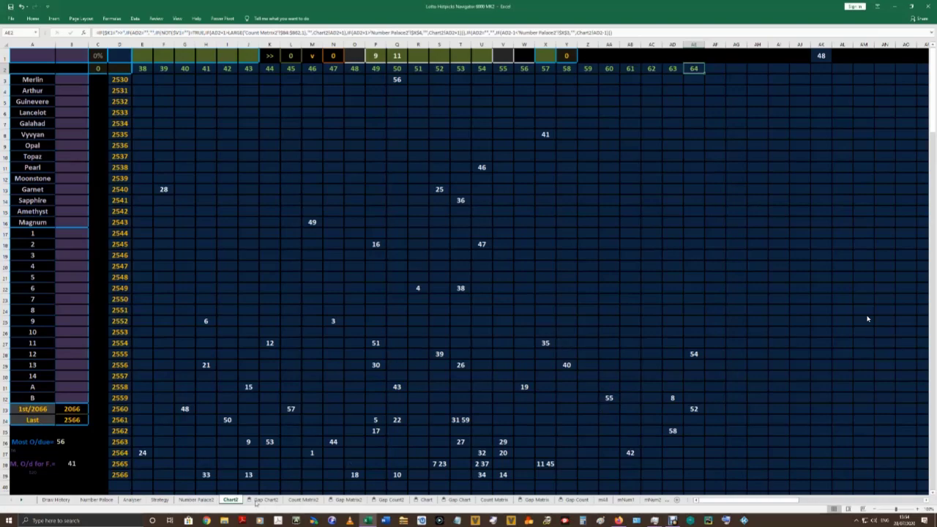
# Examine the Number Palace sheet's headings for number 37 and its neighbour, and the O, F and M columns at the far end.
pyautogui.click(97, 500)
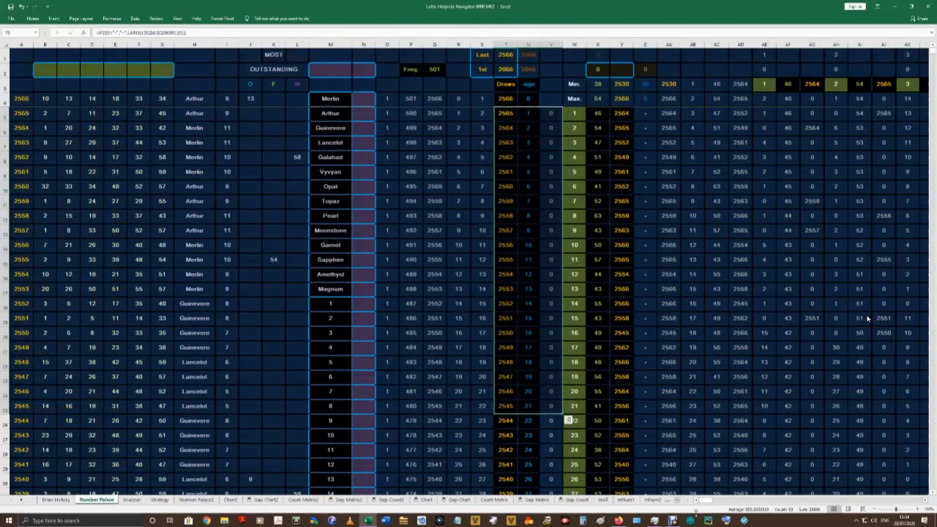
pyautogui.moveTo(704, 502); pyautogui.dragTo(750, 503)
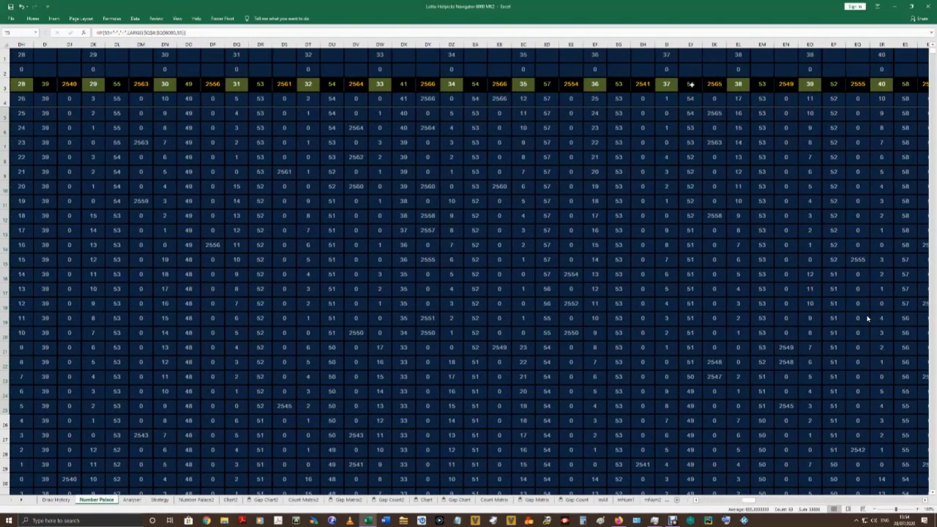
pyautogui.click(692, 84)
pyautogui.click(764, 83)
pyautogui.moveTo(749, 502); pyautogui.dragTo(921, 505)
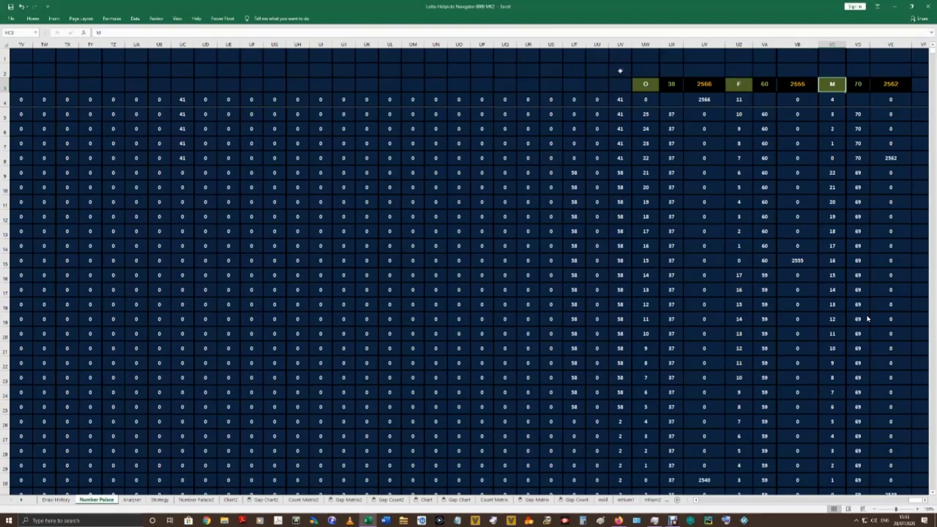
# Examine the values listed down column UV under the M heading of the Number Palace sheet.
pyautogui.click(619, 71)
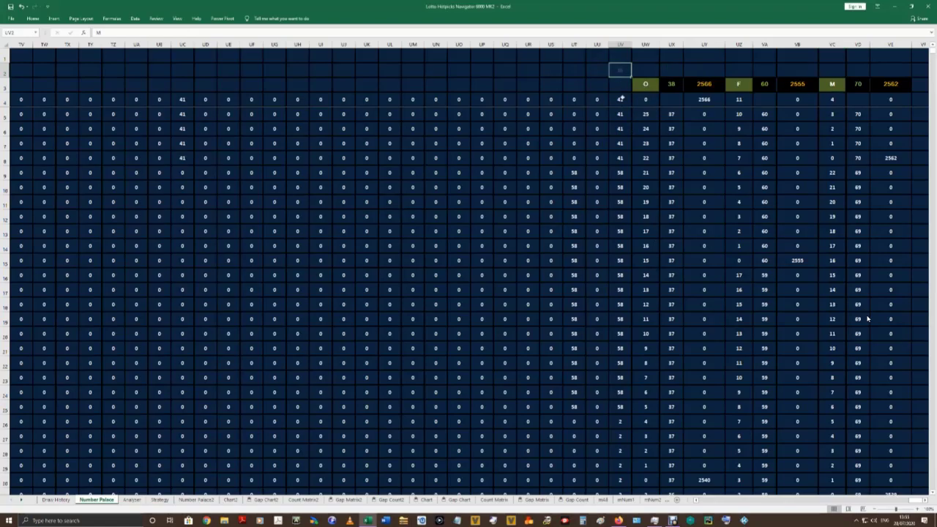
pyautogui.moveTo(621, 98); pyautogui.dragTo(623, 411)
pyautogui.scroll(-2, 623, 330)
pyautogui.moveTo(620, 333); pyautogui.dragTo(623, 408)
pyautogui.scroll(-2, 623, 408)
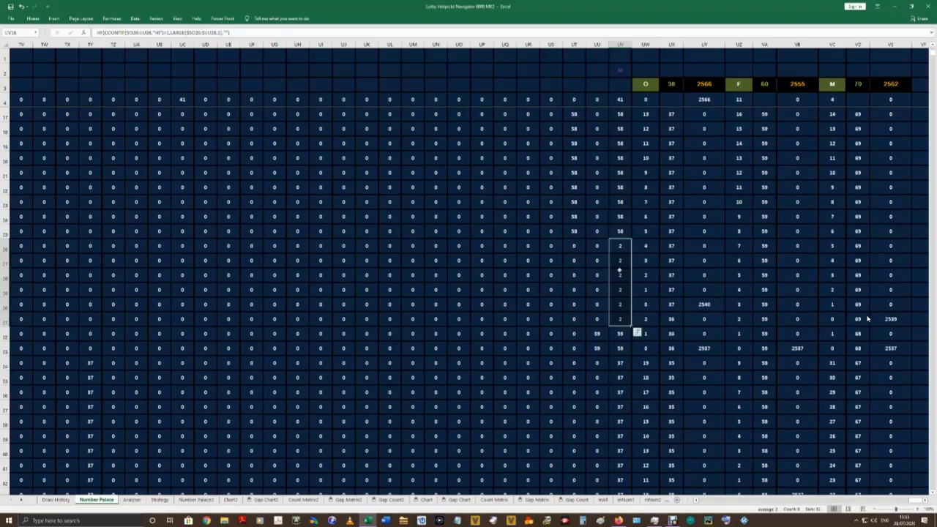
pyautogui.scroll(4, 619, 271)
pyautogui.click(617, 71)
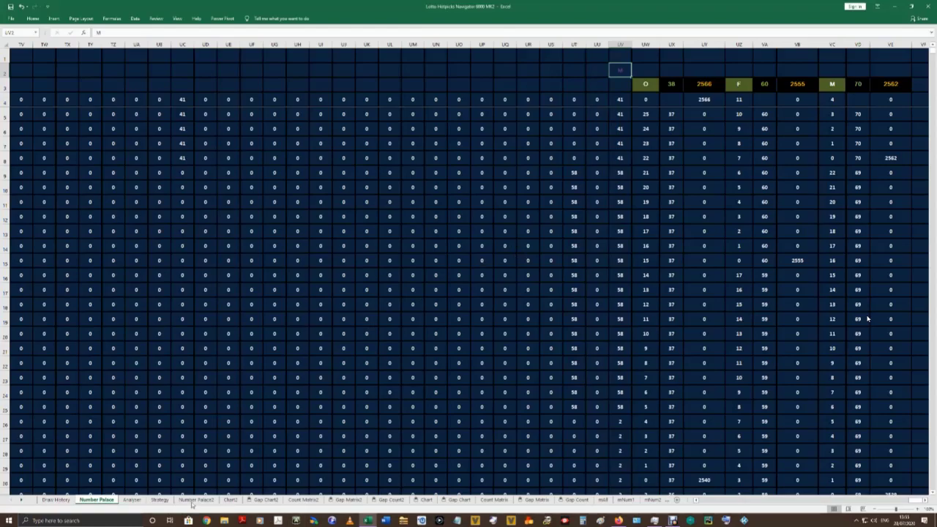
# Check Chart2's M. O/d for F. value and highlight counts 38 to 57 for draws 2536 to 2566, below number 41.
pyautogui.click(231, 499)
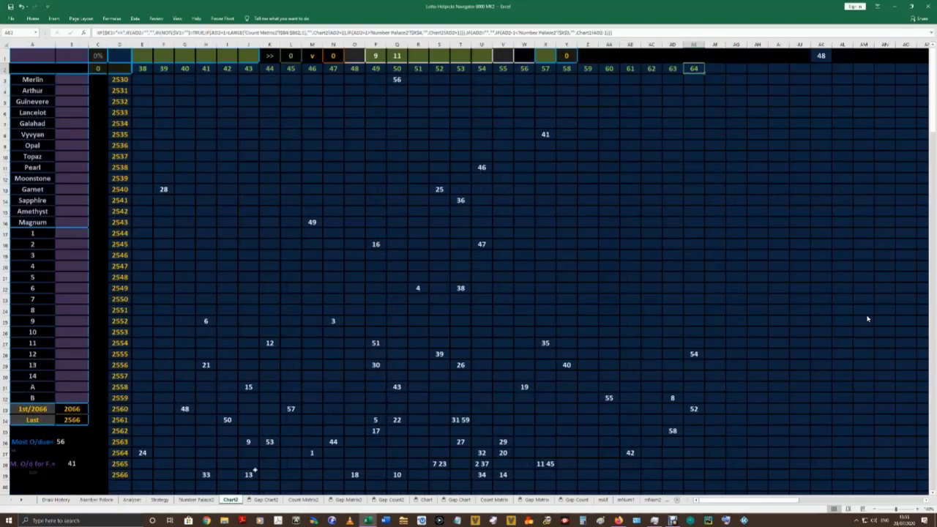
pyautogui.click(19, 462)
pyautogui.click(71, 463)
pyautogui.moveTo(543, 145); pyautogui.dragTo(142, 477)
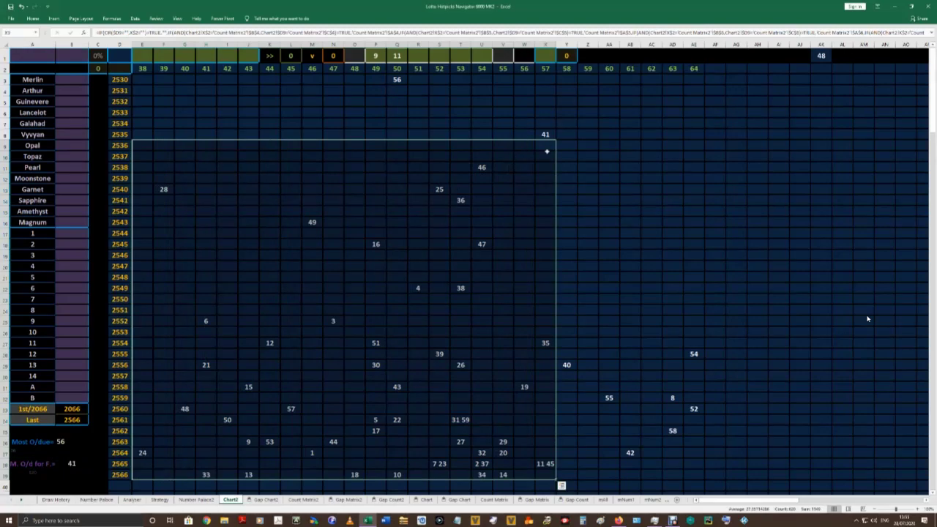
pyautogui.moveTo(544, 143); pyautogui.dragTo(150, 476)
pyautogui.moveTo(149, 476); pyautogui.dragTo(150, 476)
pyautogui.moveTo(545, 144); pyautogui.dragTo(139, 427)
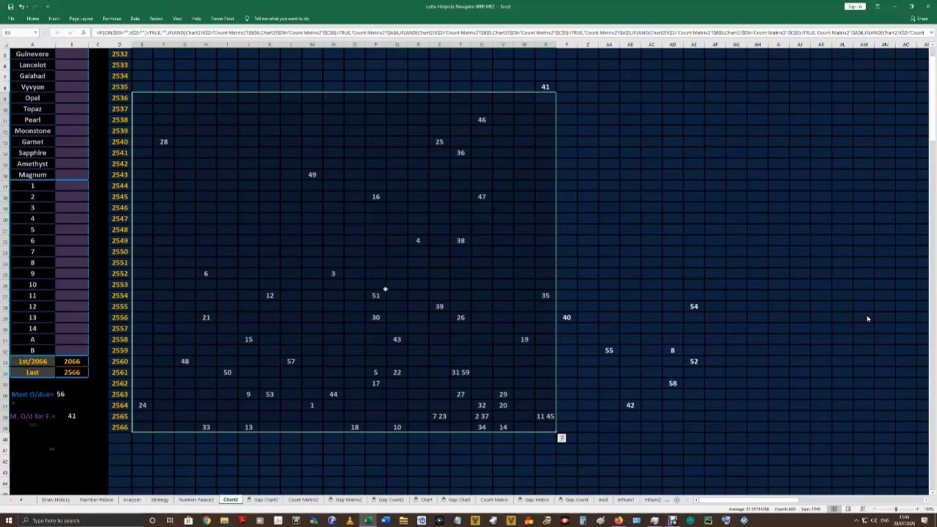
pyautogui.scroll(2, 517, 164)
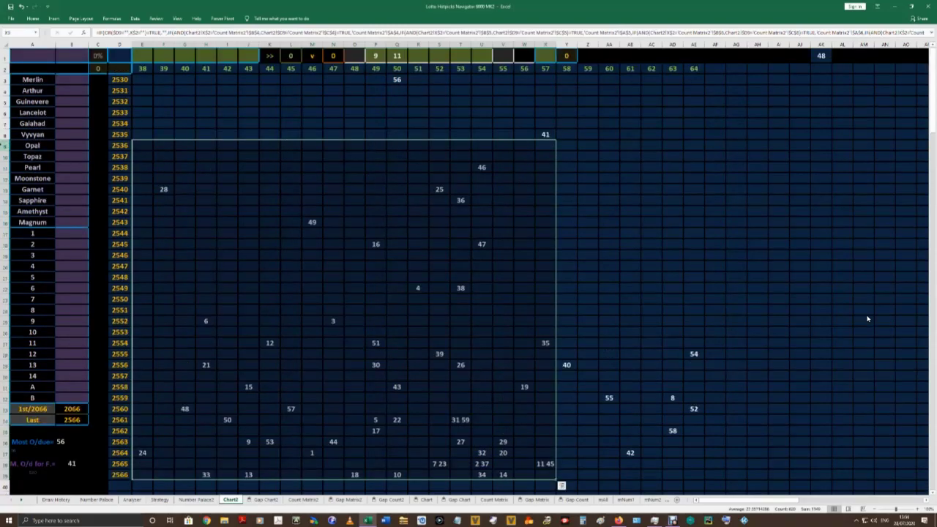
# Compare Chart2's rows for draws 2536 to 2566 and columns 38 to 57 with the areas below numbers 56 and 54.
pyautogui.moveTo(3, 146); pyautogui.dragTo(3, 480)
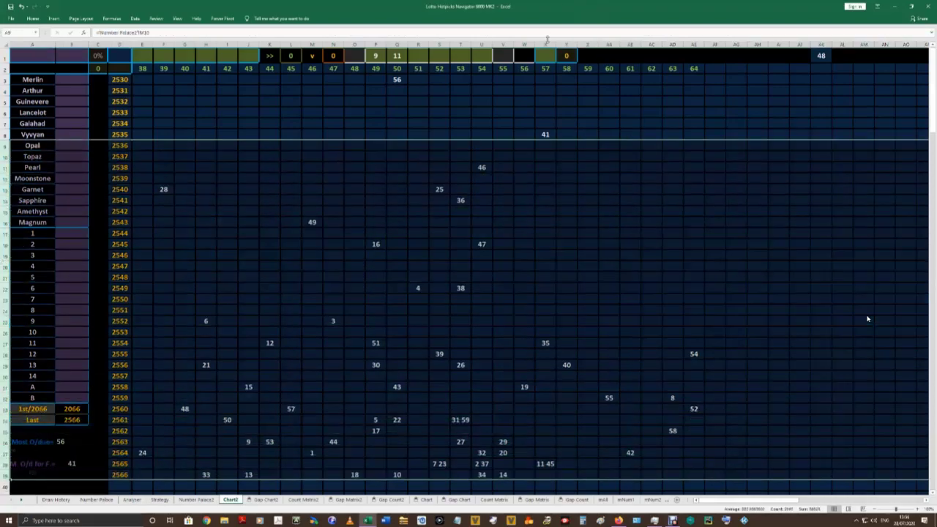
pyautogui.moveTo(545, 44); pyautogui.dragTo(140, 44)
pyautogui.click(544, 134)
pyautogui.click(395, 90)
pyautogui.moveTo(396, 91); pyautogui.dragTo(139, 474)
pyautogui.moveTo(694, 364); pyautogui.dragTo(151, 463)
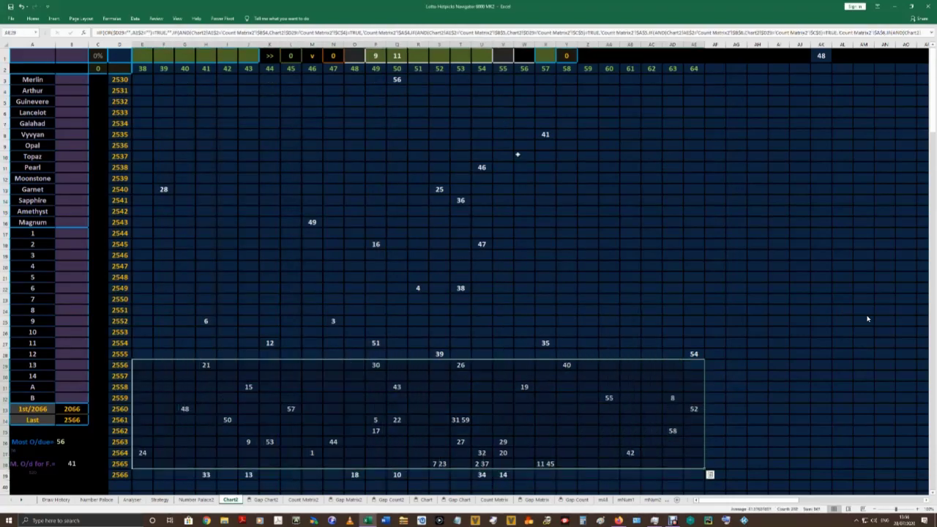
# Highlight the block below number 41 on Chart2 again and inspect the M. O/d for F. label, its value cell and number 41.
pyautogui.moveTo(545, 141); pyautogui.dragTo(24, 477)
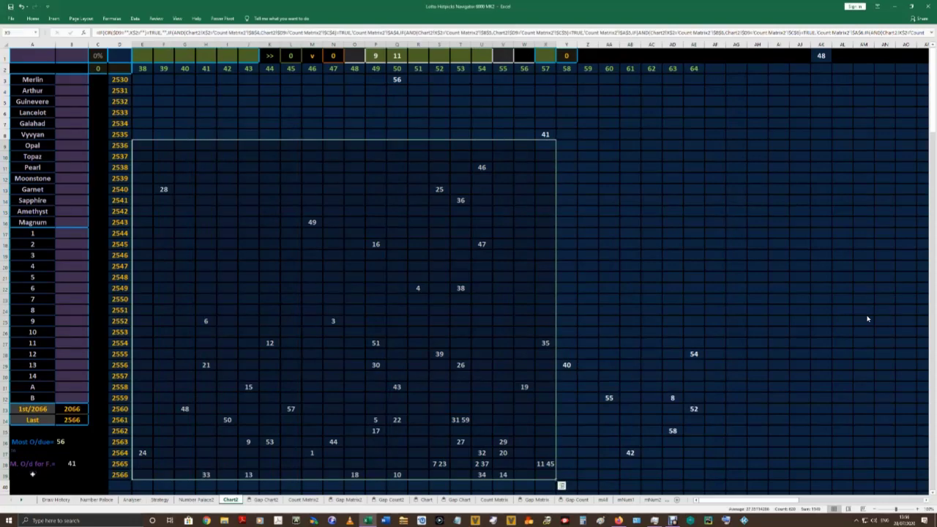
pyautogui.click(32, 475)
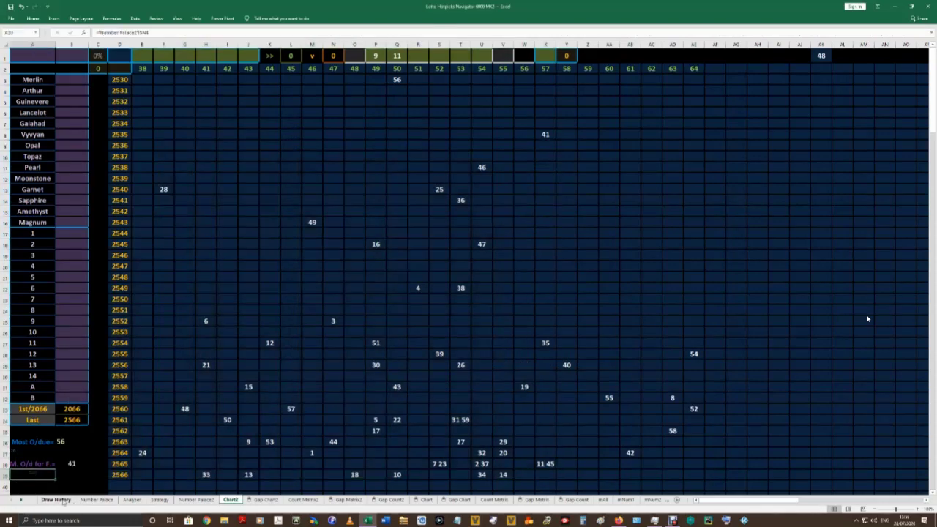
pyautogui.click(32, 463)
pyautogui.click(72, 464)
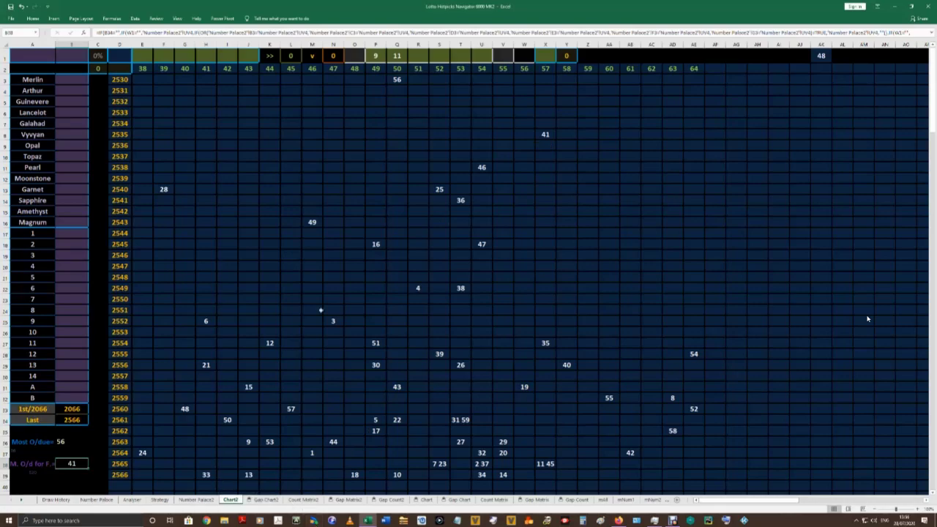
pyautogui.click(545, 134)
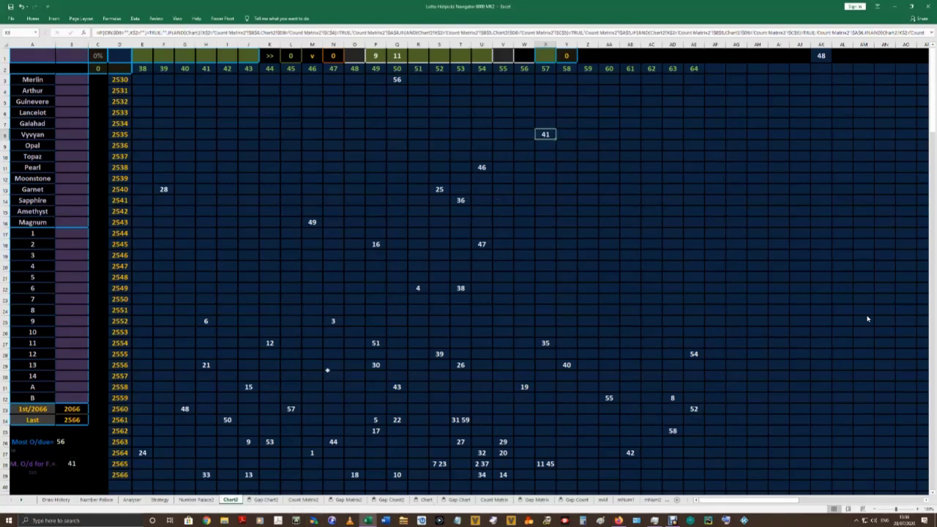
# Inspect the header counts of the M, O and F columns on the Number Palace sheet.
pyautogui.click(132, 499)
pyautogui.hotkey('ctrl', 'pageup')
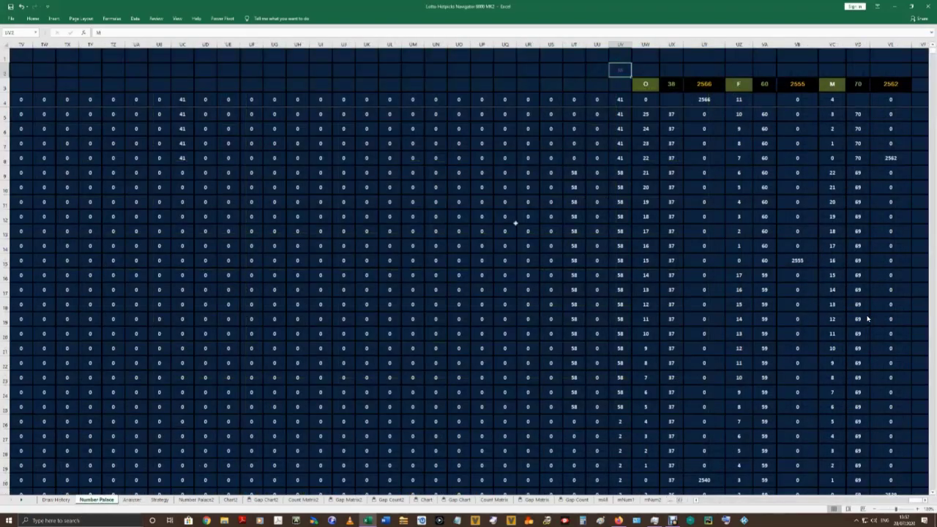
pyautogui.click(857, 84)
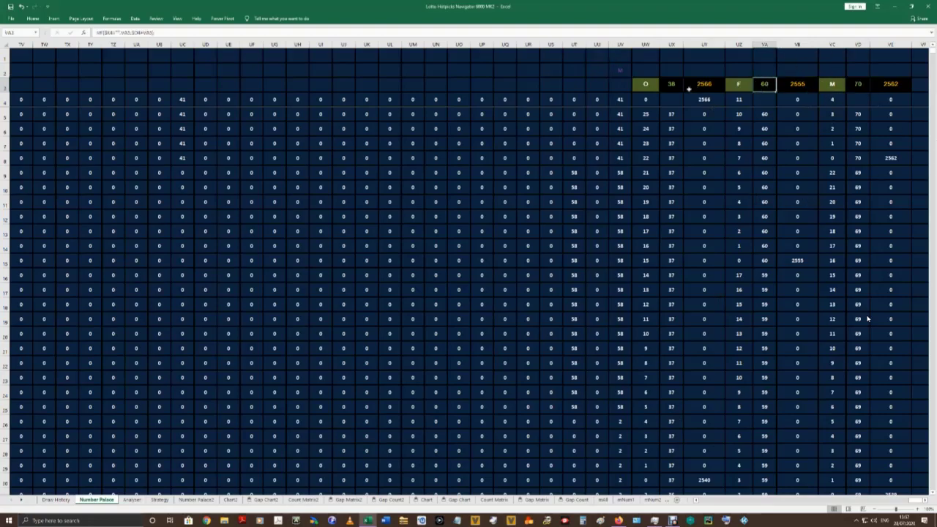
pyautogui.click(674, 86)
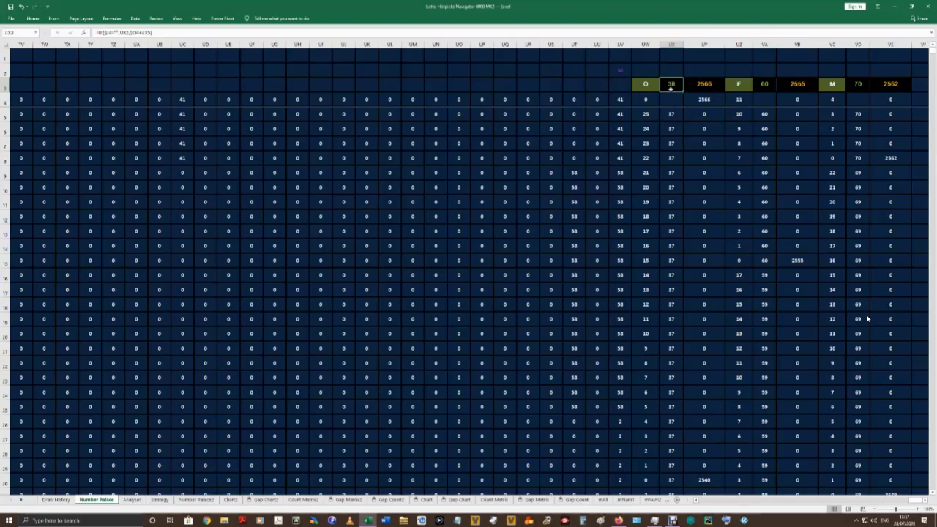
pyautogui.click(764, 86)
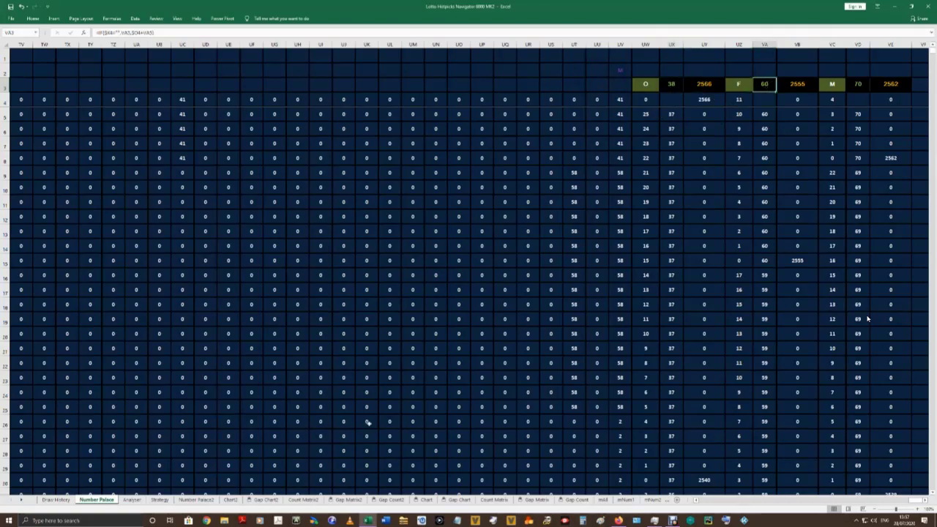
# Highlight draws 2555 to 2560 on the Chart2 sheet and locate the F heading on the Number Palace sheet.
pyautogui.click(230, 500)
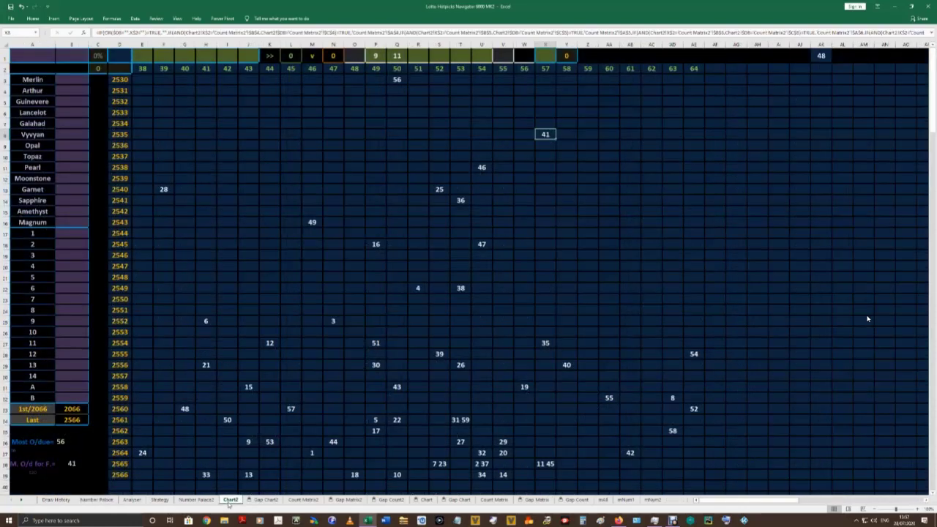
pyautogui.moveTo(693, 353); pyautogui.dragTo(148, 407)
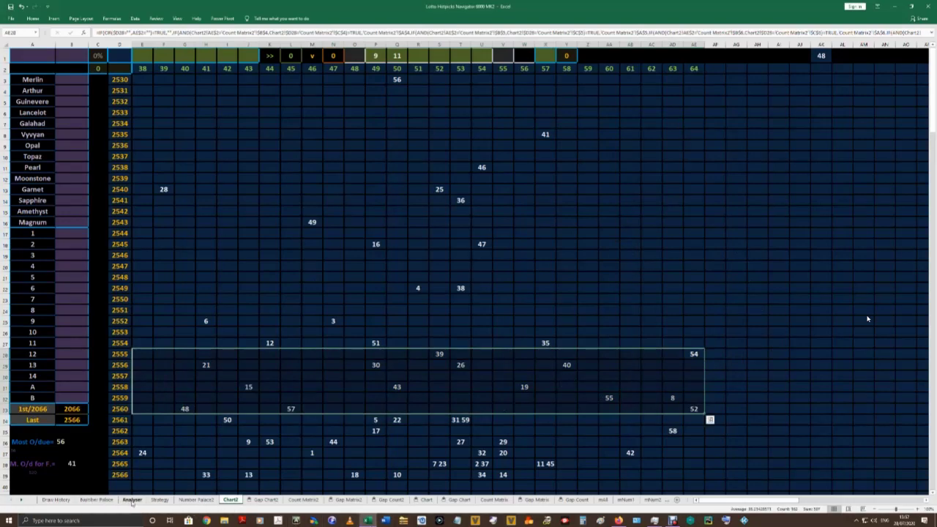
pyautogui.click(102, 500)
pyautogui.click(741, 85)
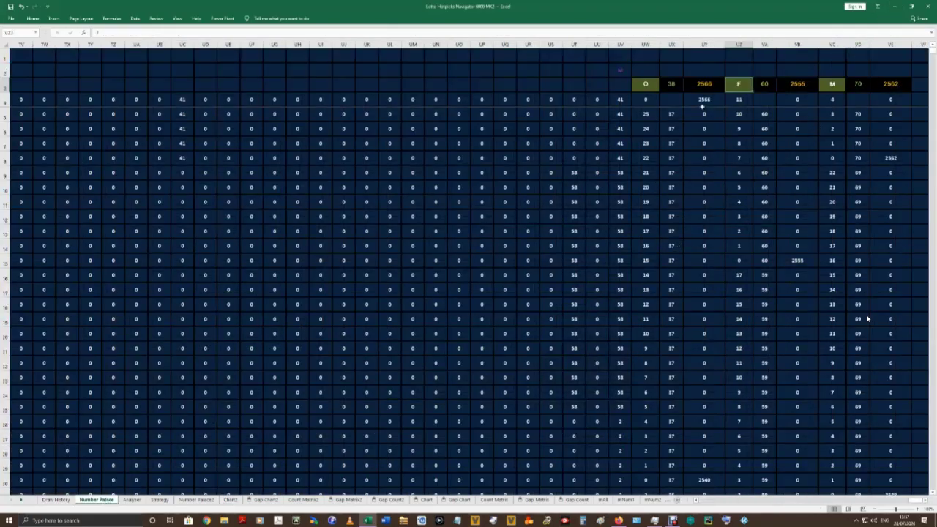
# Examine the Number Palace sheet's O, F and M columns down to the earliest draws.
pyautogui.scroll(-5, 744, 173)
pyautogui.scroll(-20, 867, 318)
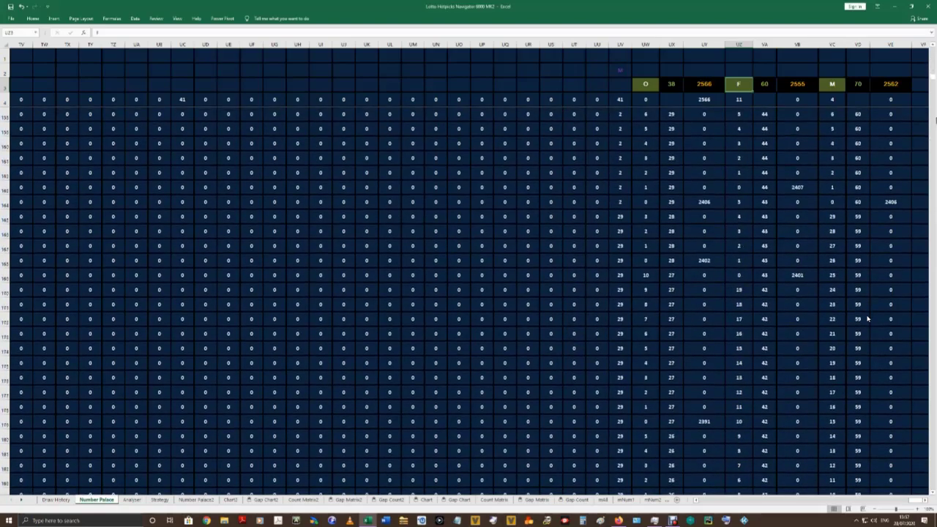
pyautogui.scroll(-7, 867, 318)
pyautogui.scroll(-20, 867, 319)
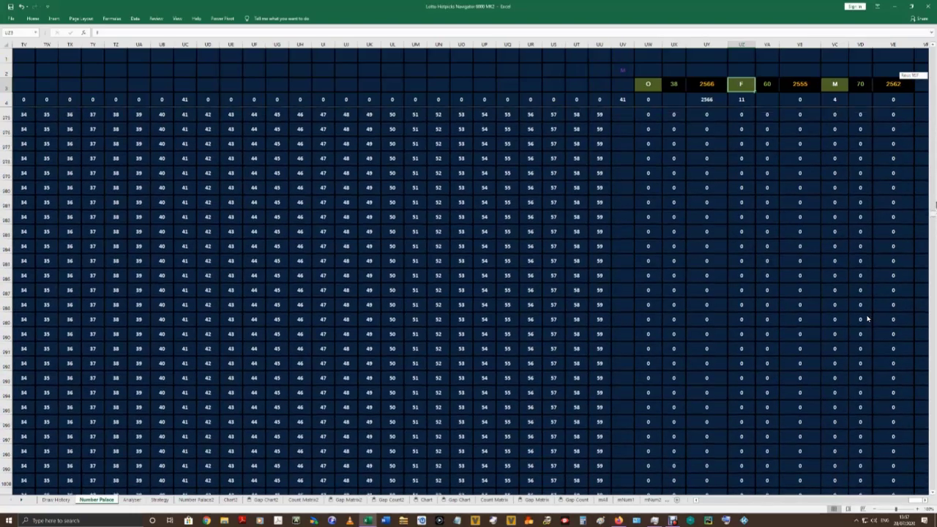
pyautogui.scroll(-20, 867, 318)
pyautogui.scroll(-4, 868, 319)
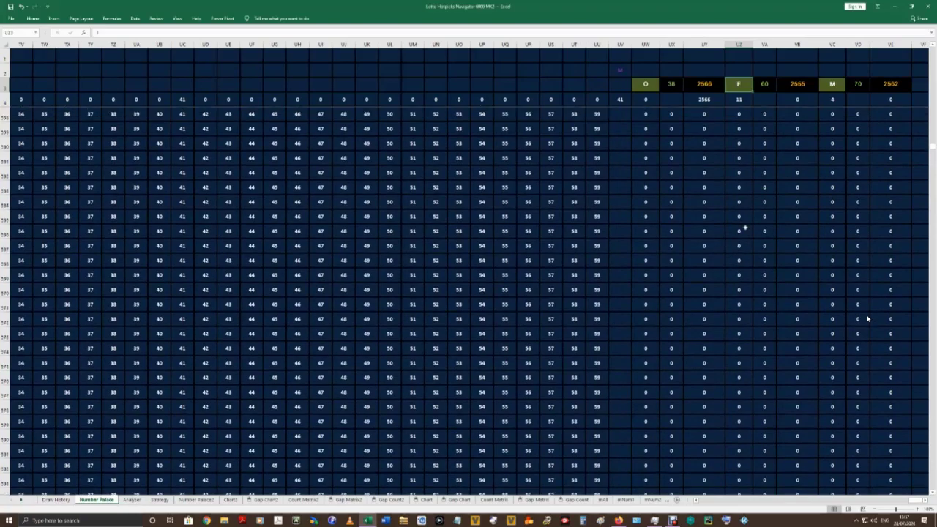
pyautogui.scroll(20, 744, 229)
pyautogui.scroll(-5, 867, 319)
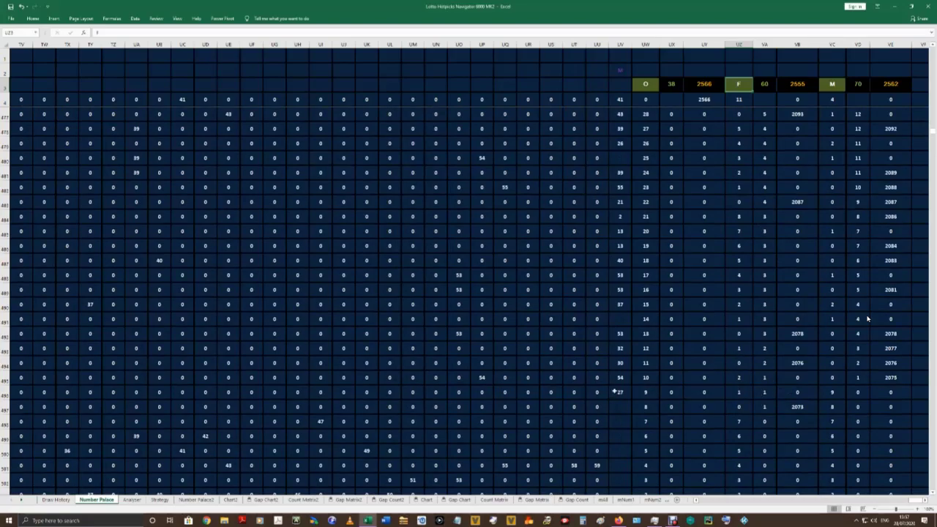
# Inspect the formulas in rows 477 and 478 of the F column QF on the Number Palace sheet.
pyautogui.moveTo(918, 502); pyautogui.dragTo(880, 500)
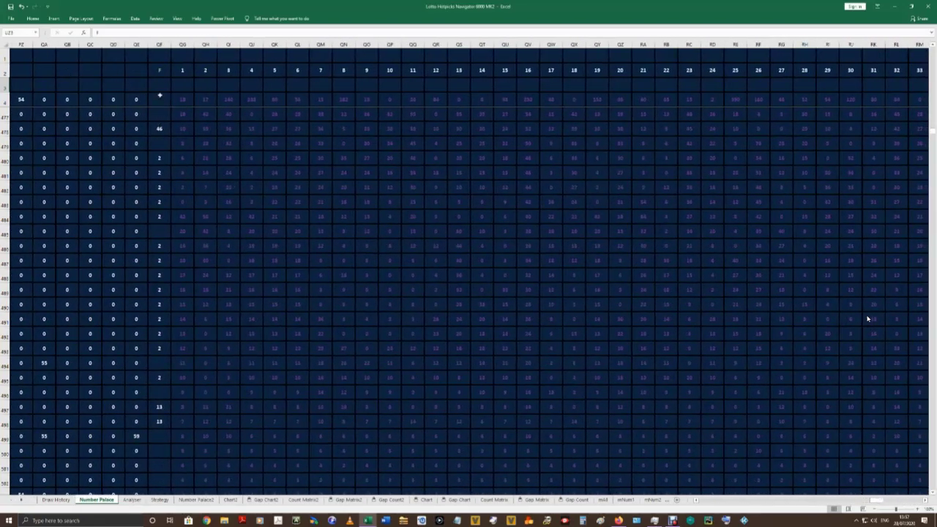
pyautogui.click(157, 112)
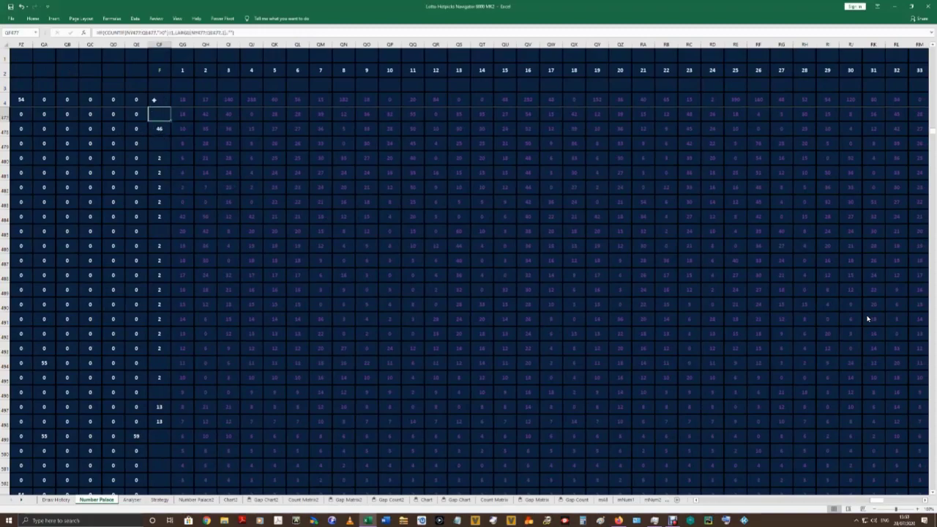
pyautogui.click(158, 128)
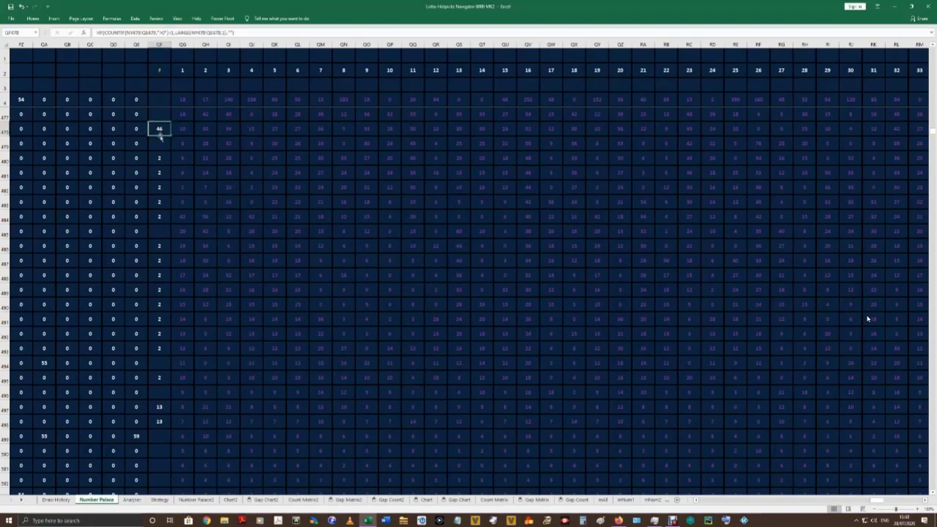
# Return to the Chart2 sheet and inspect the cells holding numbers 54 and 52 under count 64.
pyautogui.hotkey('ctrl', 'pagedown')
pyautogui.hotkey('ctrl', 'pagedown')
pyautogui.hotkey('ctrl', 'pagedown')
pyautogui.hotkey('ctrl', 'pagedown')
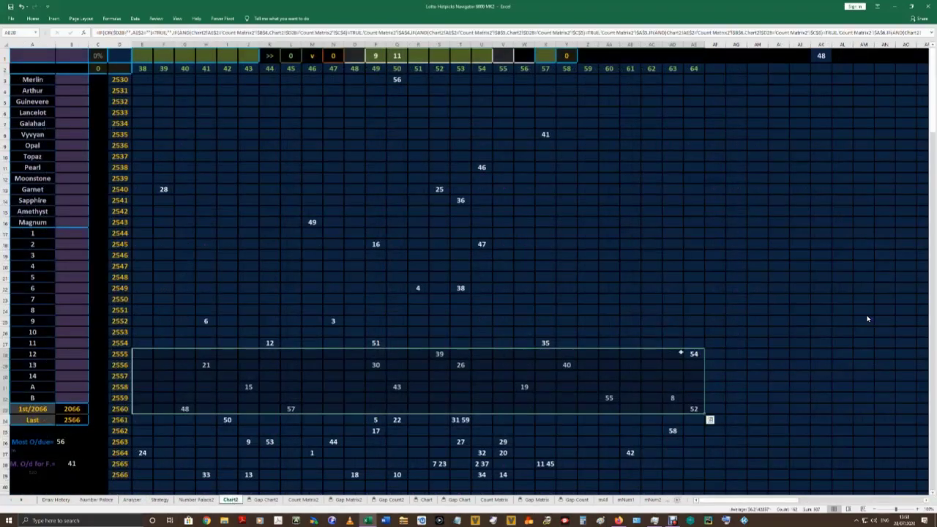
pyautogui.click(695, 351)
pyautogui.click(695, 409)
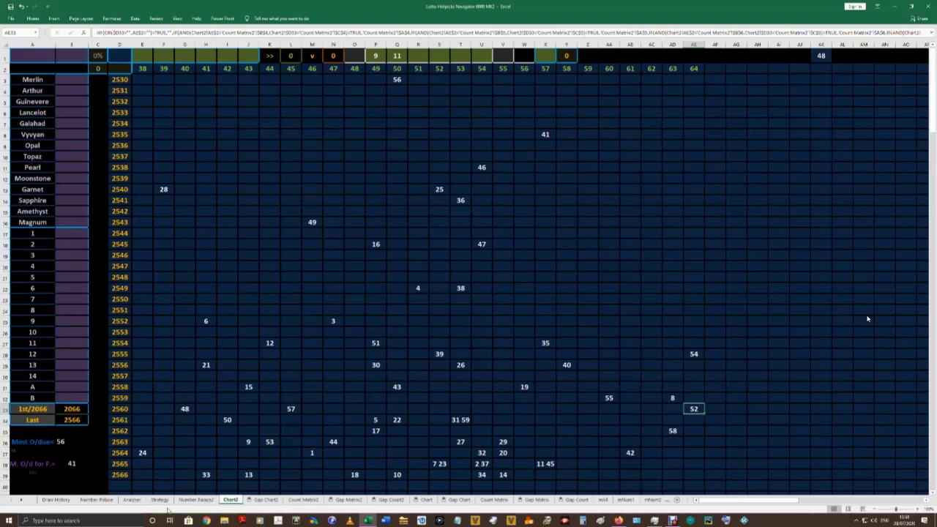
# Highlight the count 64 column between numbers 54 and 52 on the Chart2 sheet, draws 2555 to 2560.
pyautogui.moveTo(693, 352); pyautogui.dragTo(696, 411)
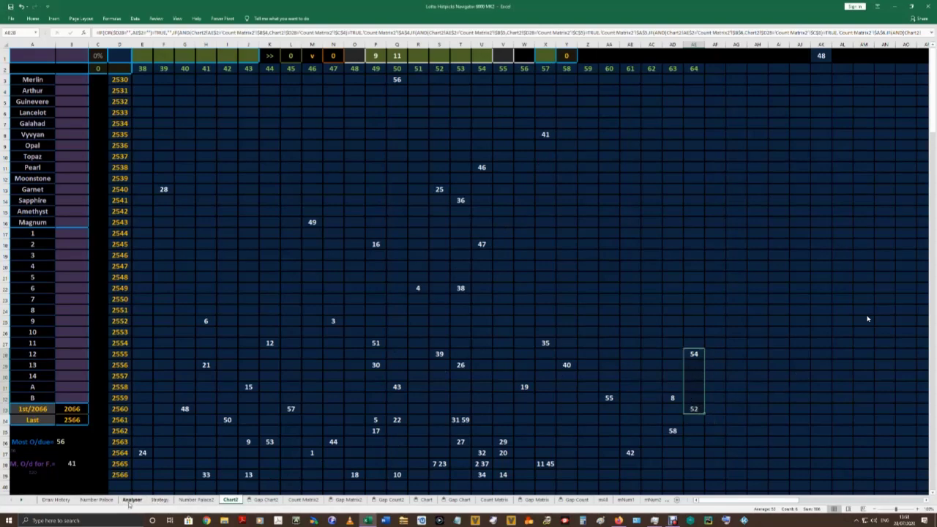
pyautogui.click(696, 375)
pyautogui.click(697, 385)
pyautogui.click(697, 354)
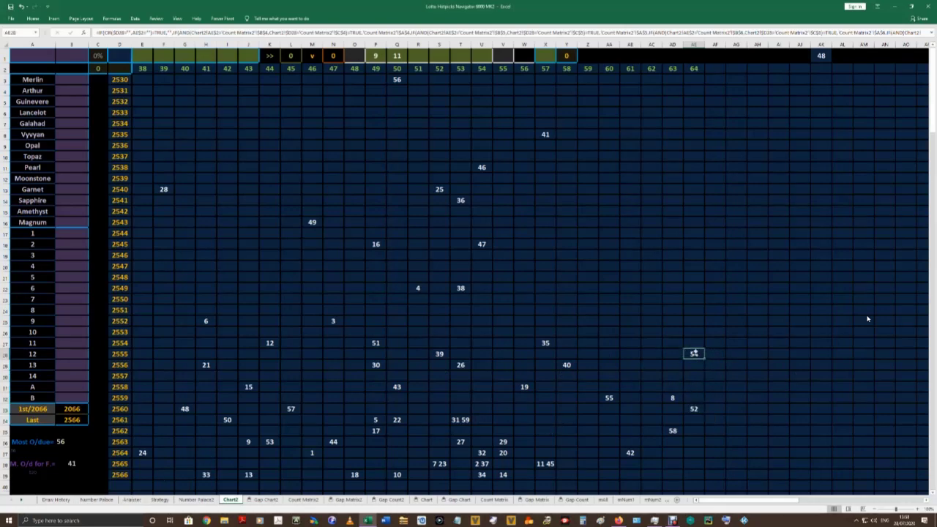
pyautogui.click(695, 410)
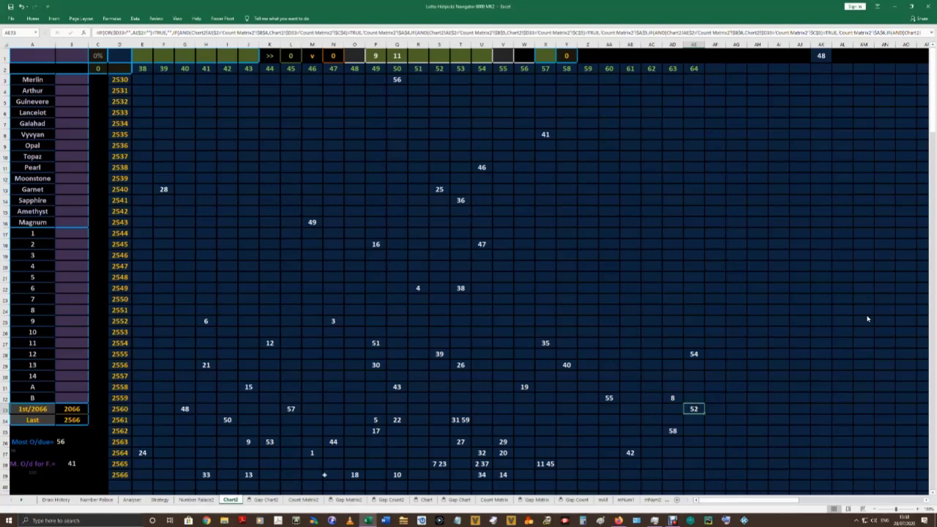
# Highlight the rows of draws 2555 and 2560 across the chart, plus the count 50 column from draw 2530 to 2566.
pyautogui.click(545, 134)
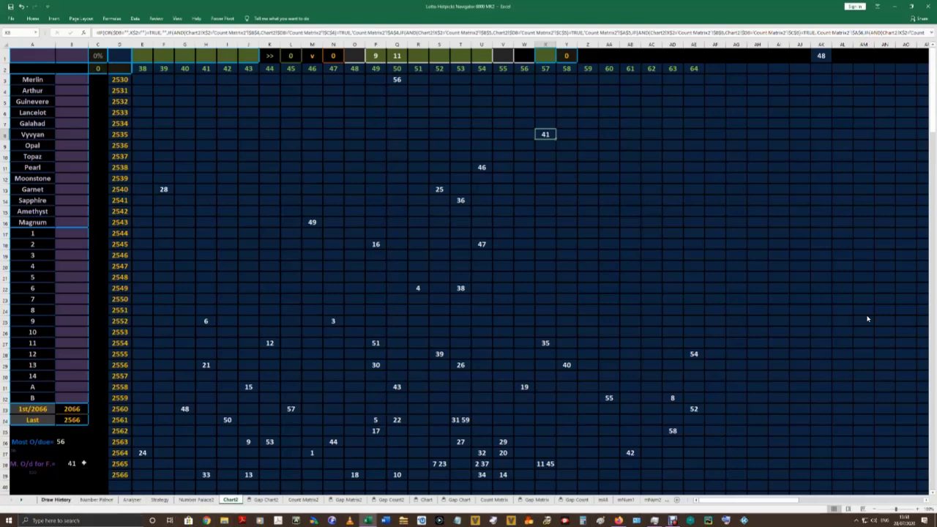
pyautogui.click(692, 353)
pyautogui.moveTo(664, 353); pyautogui.dragTo(138, 355)
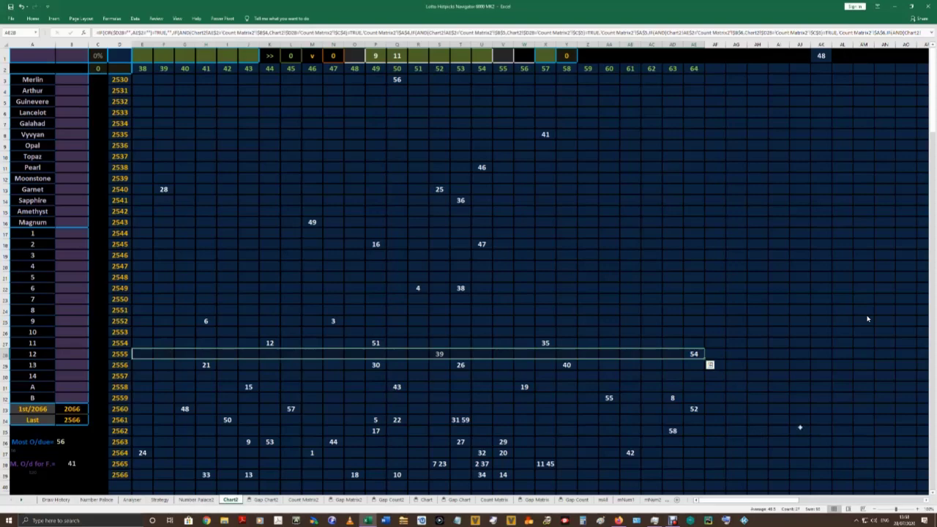
pyautogui.moveTo(693, 409); pyautogui.dragTo(136, 411)
pyautogui.moveTo(396, 79); pyautogui.dragTo(401, 475)
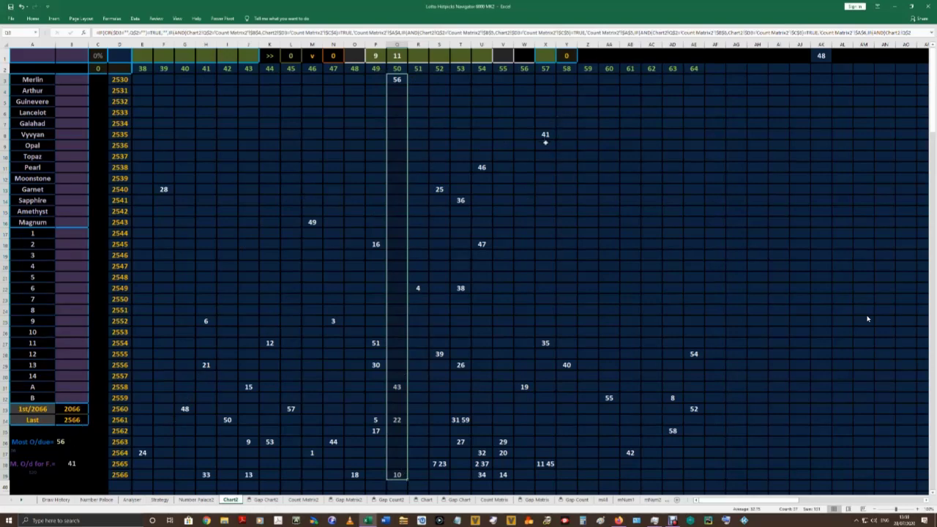
# Highlight the chart block below number 41, covering draws 2536 to 2566 and counts 38 to 57.
pyautogui.moveTo(545, 139); pyautogui.dragTo(139, 475)
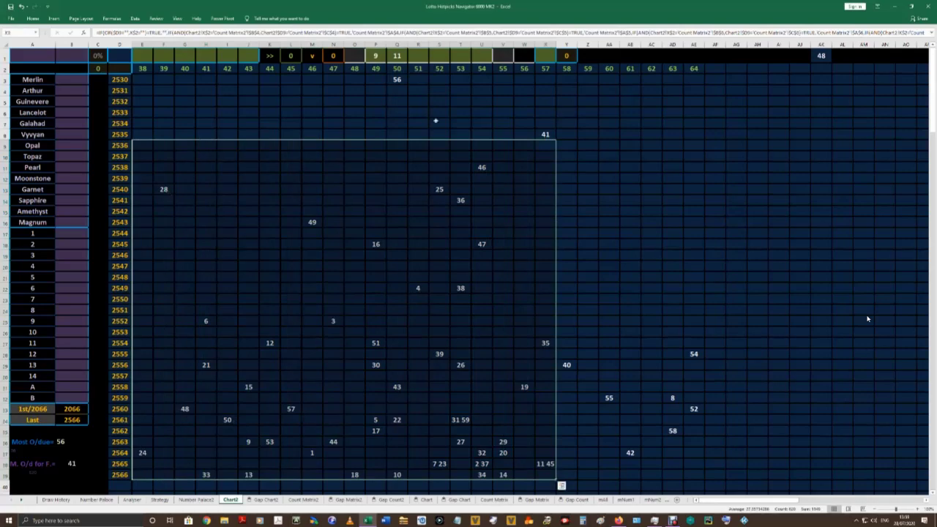
pyautogui.click(564, 157)
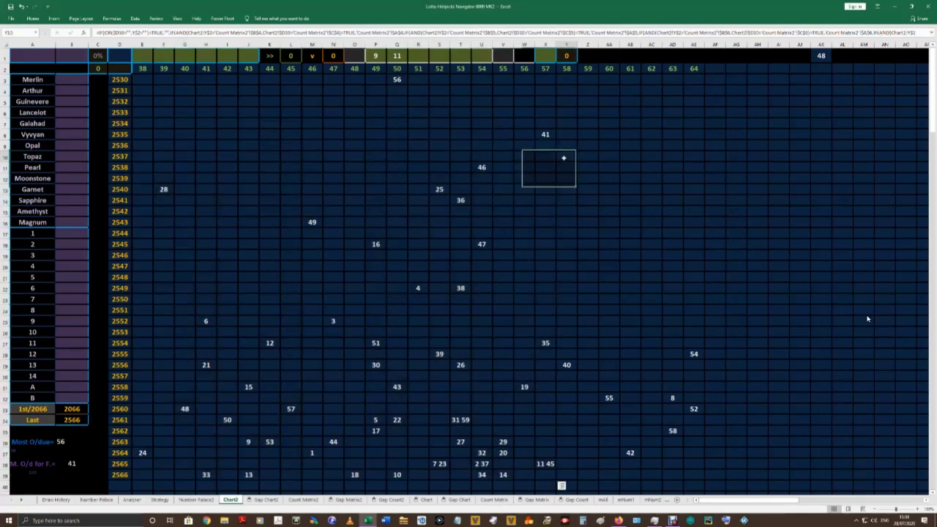
pyautogui.moveTo(540, 145); pyautogui.dragTo(136, 476)
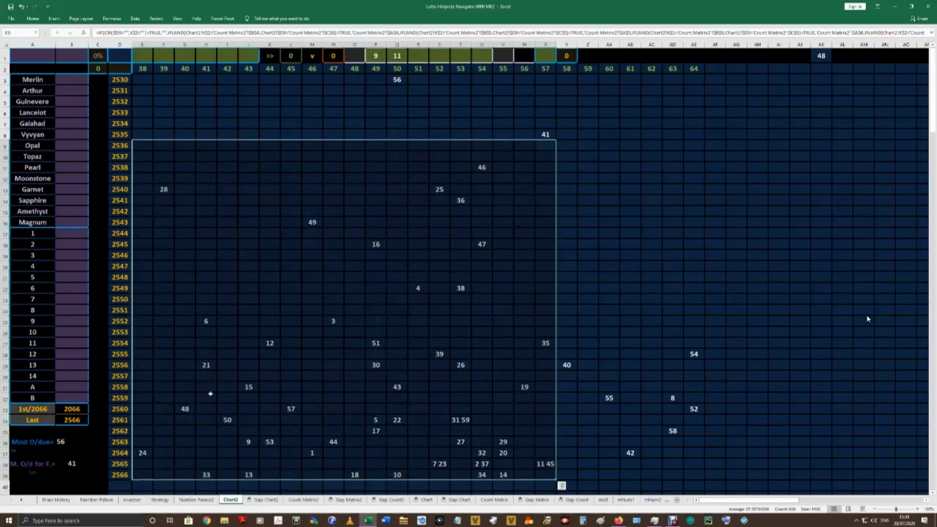
pyautogui.click(544, 149)
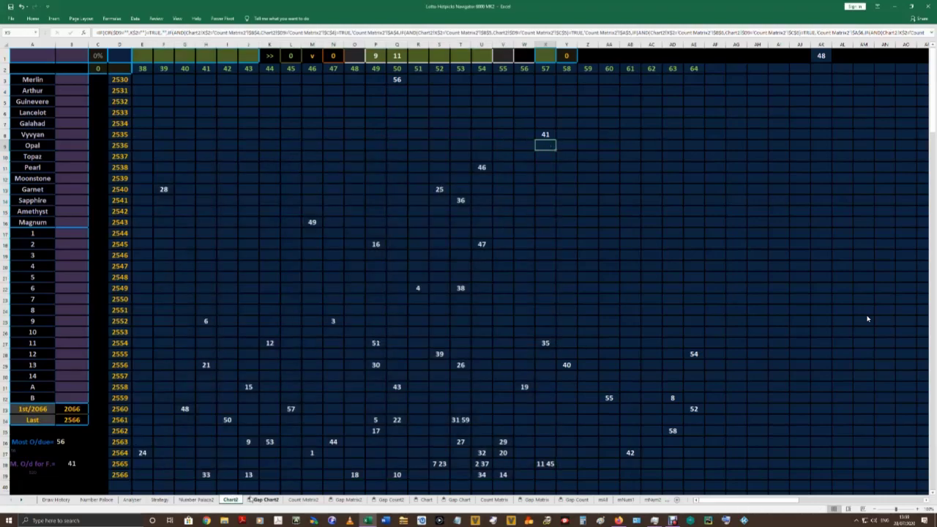
# Locate the M heading on the Number Palace sheet and inspect the formula of its count in cell VD3.
pyautogui.click(97, 499)
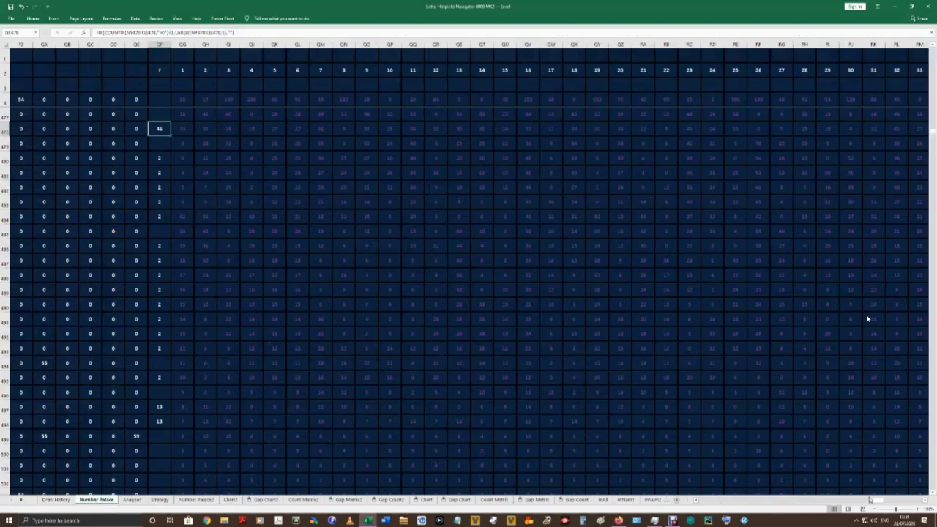
pyautogui.moveTo(879, 500); pyautogui.dragTo(921, 500)
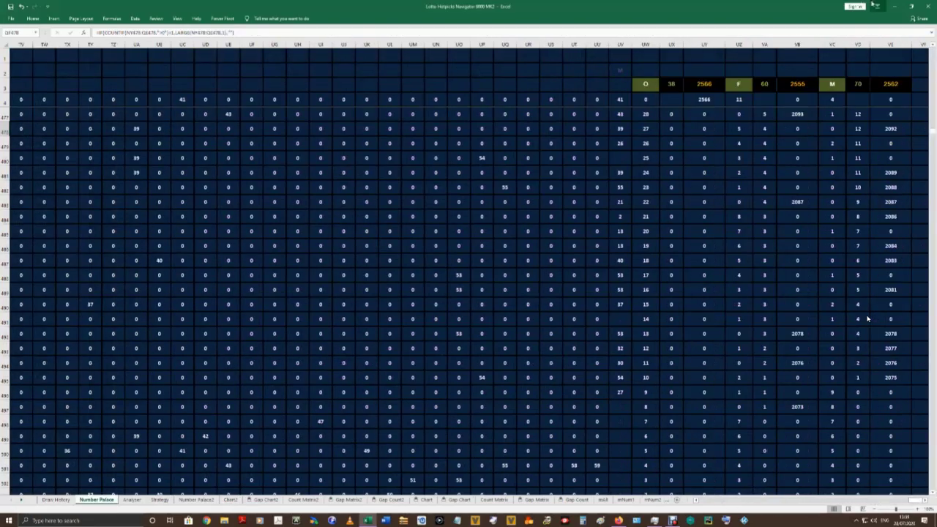
pyautogui.click(855, 83)
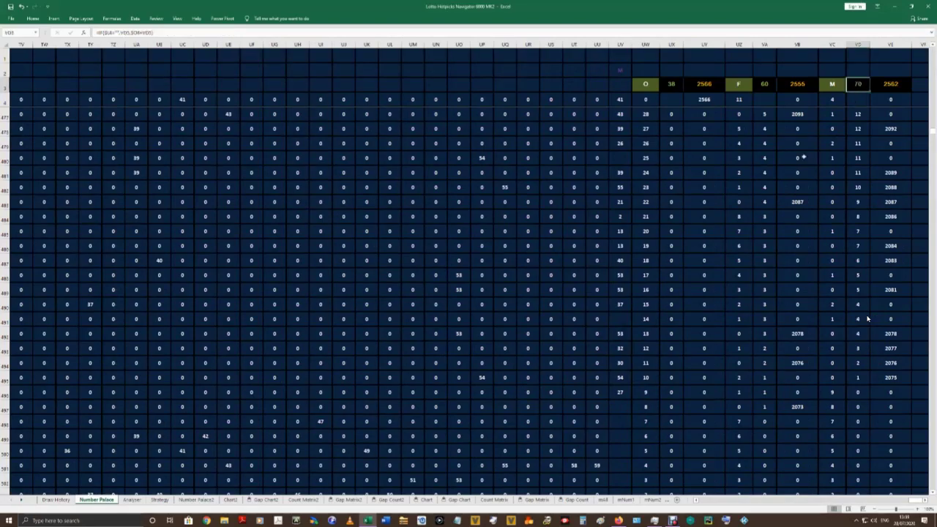
# Examine the entries and formulas of the M column UV through the Number Palace rows and return to the M count in VD3.
pyautogui.click(622, 159)
pyautogui.click(621, 319)
pyautogui.scroll(4, 620, 315)
pyautogui.scroll(5, 866, 319)
pyautogui.click(621, 338)
pyautogui.click(622, 302)
pyautogui.scroll(5, 620, 286)
pyautogui.scroll(10, 866, 319)
pyautogui.click(628, 402)
pyautogui.scroll(-20, 630, 261)
pyautogui.scroll(20, 866, 318)
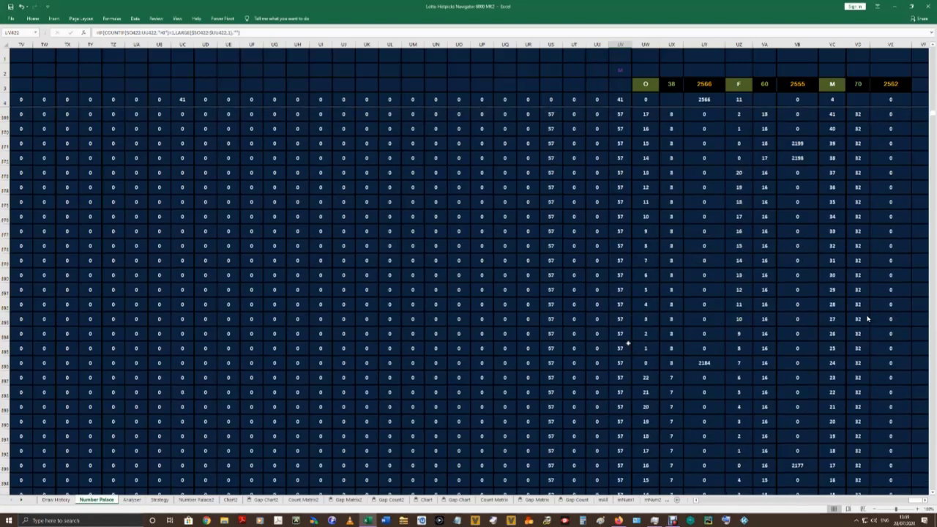
pyautogui.scroll(-4, 867, 318)
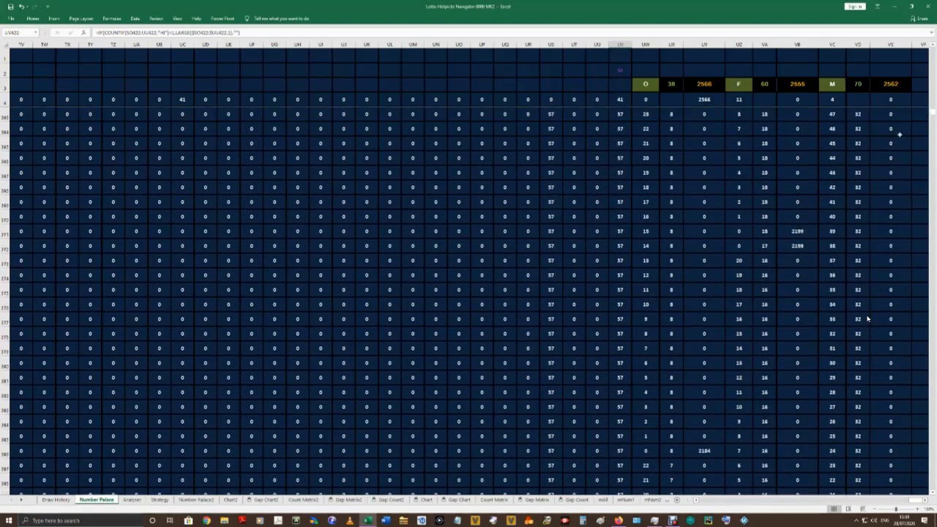
pyautogui.scroll(-20, 867, 319)
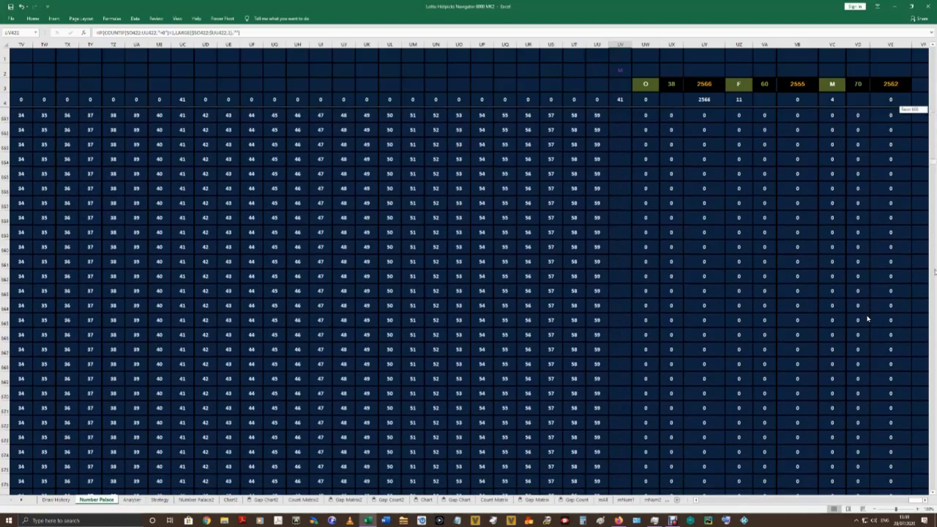
pyautogui.scroll(-17, 867, 319)
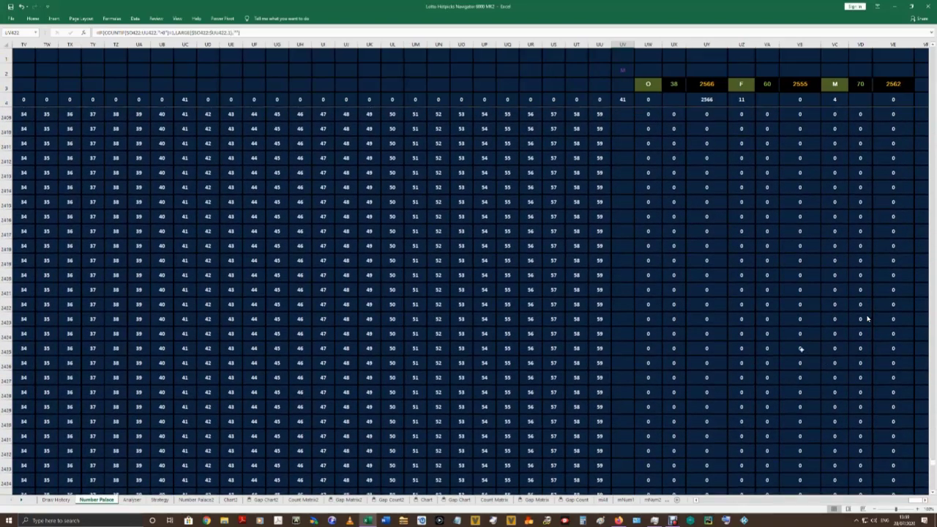
pyautogui.click(862, 83)
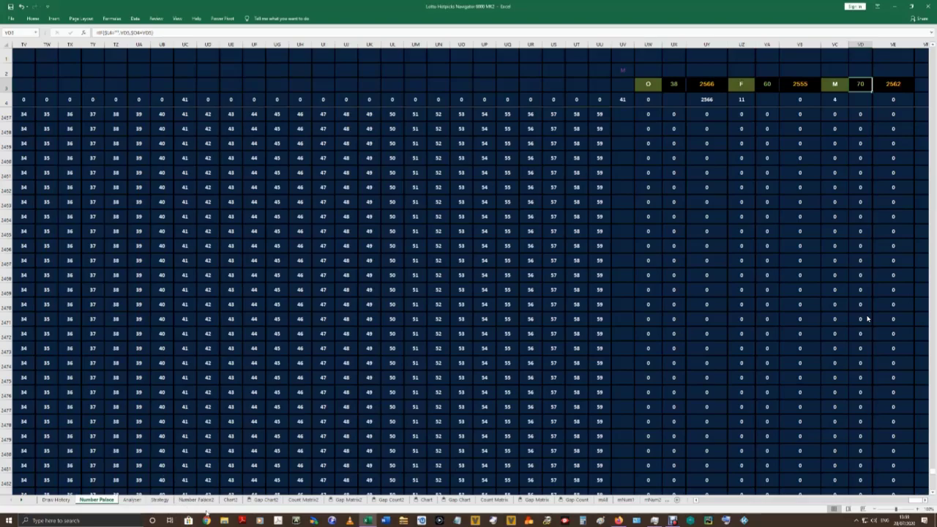
# Return to the Chart2 sheet and inspect number 54 in draw 2555 and its count heading 64.
pyautogui.click(230, 500)
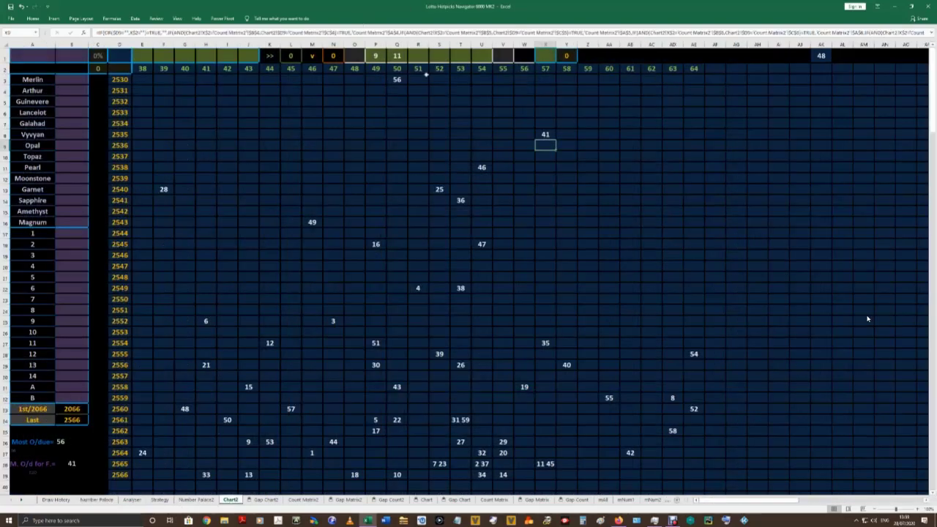
pyautogui.click(694, 353)
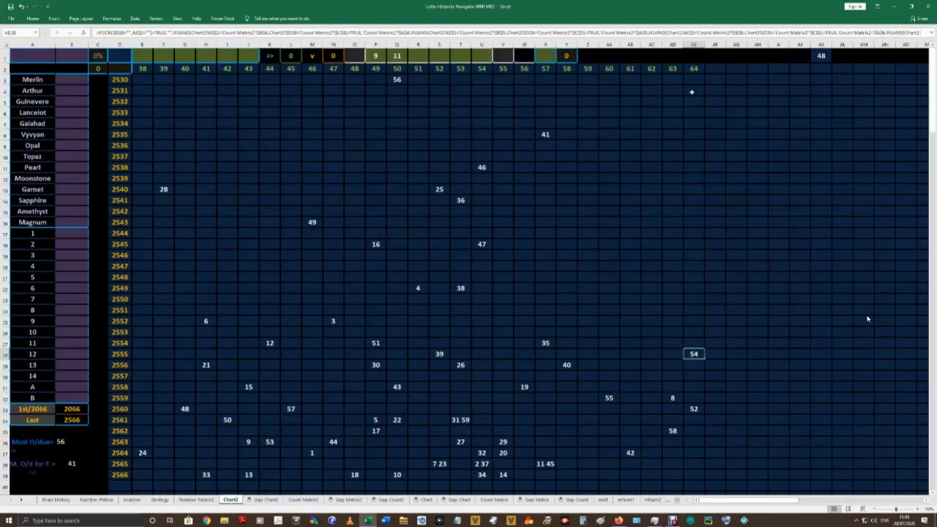
pyautogui.click(696, 68)
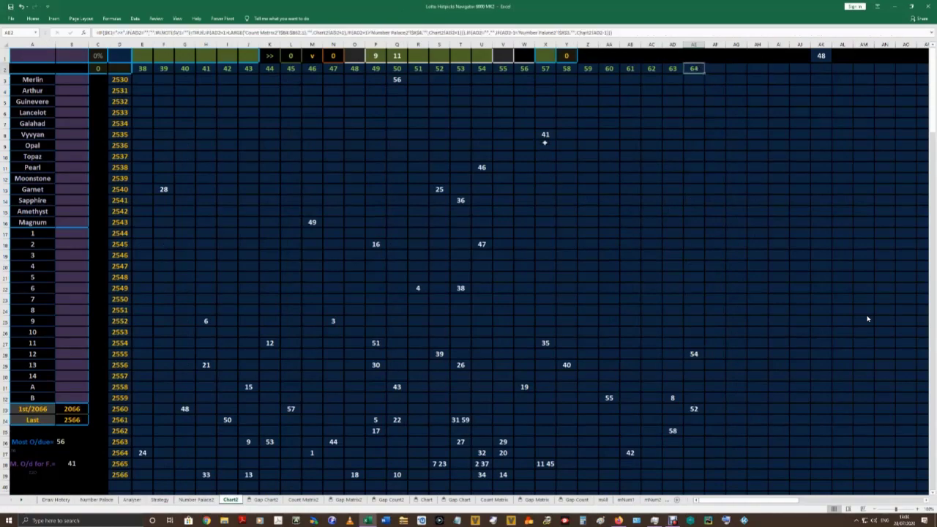
# Highlight the Chart2 block again from draw 2536 under count 57 to draw 2566 under count 38.
pyautogui.moveTo(545, 141); pyautogui.dragTo(139, 479)
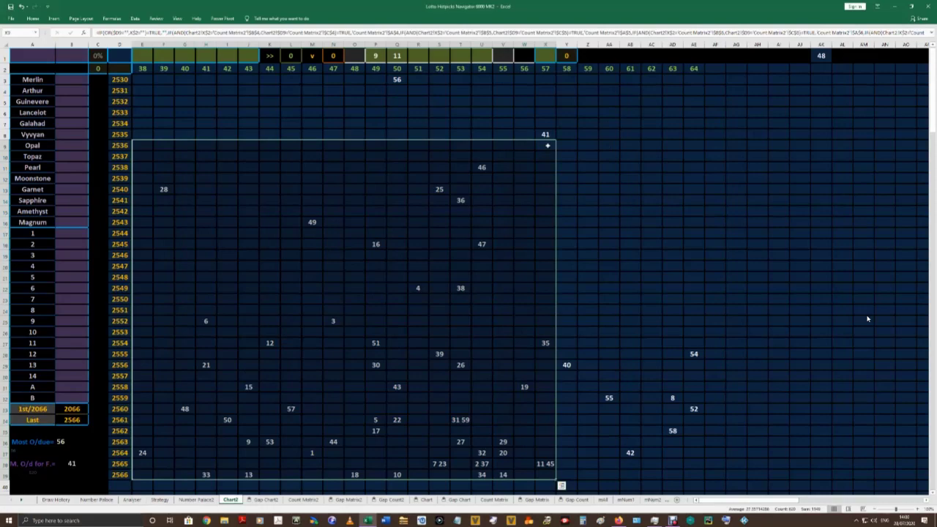
pyautogui.click(547, 145)
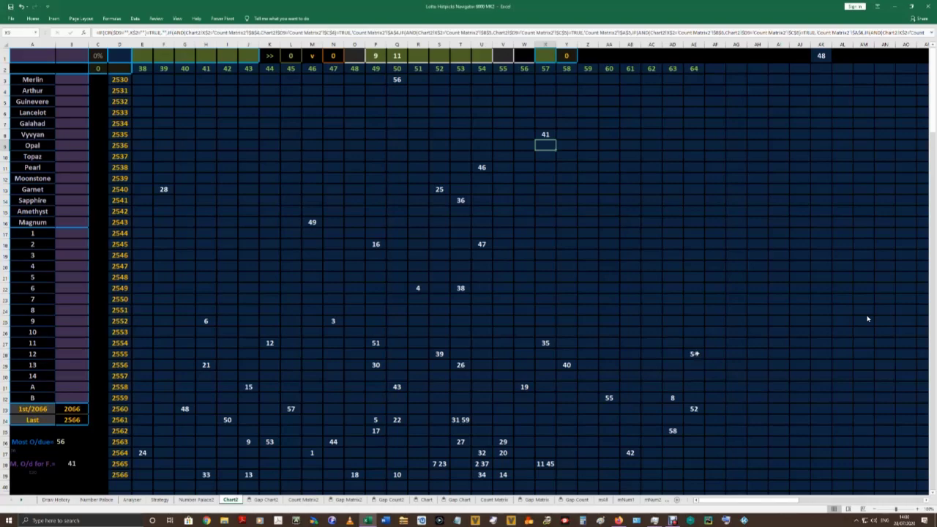
pyautogui.moveTo(544, 144); pyautogui.dragTo(144, 473)
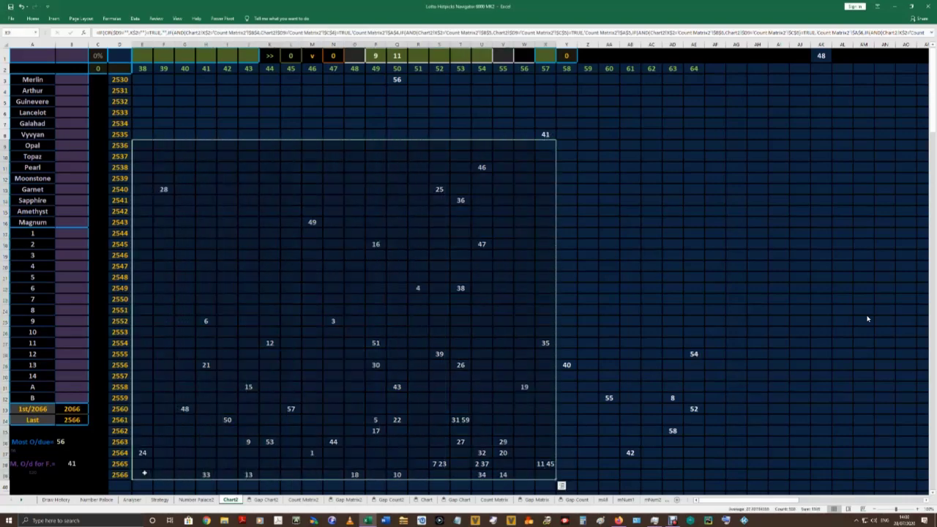
pyautogui.click(543, 146)
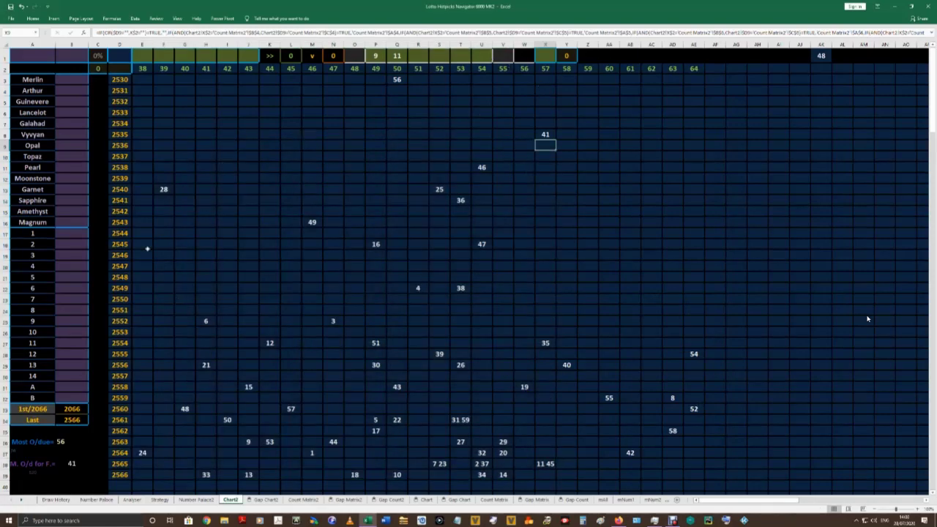
# Inspect the filter cell A1, the first-draw setting in B33 and the blank cells beside Galahad to Magnum.
pyautogui.hotkey('ctrl', 'Home')
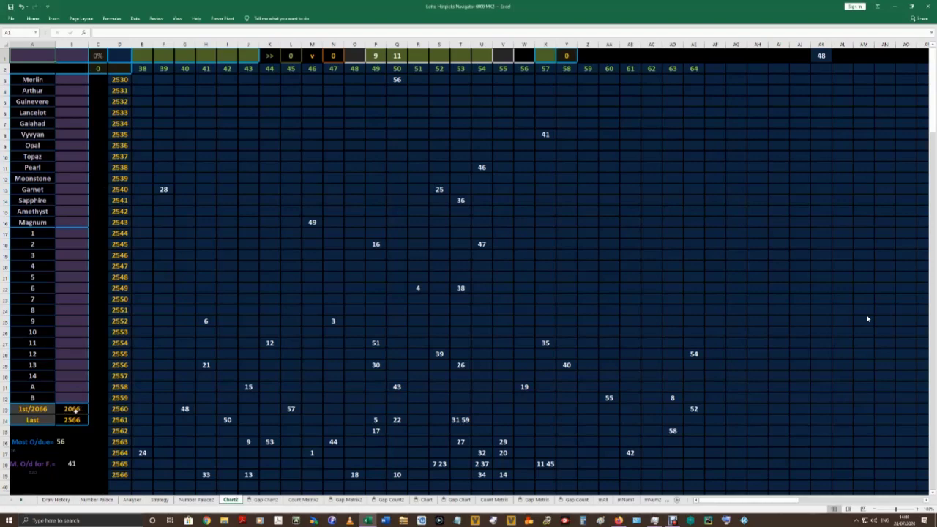
pyautogui.click(71, 408)
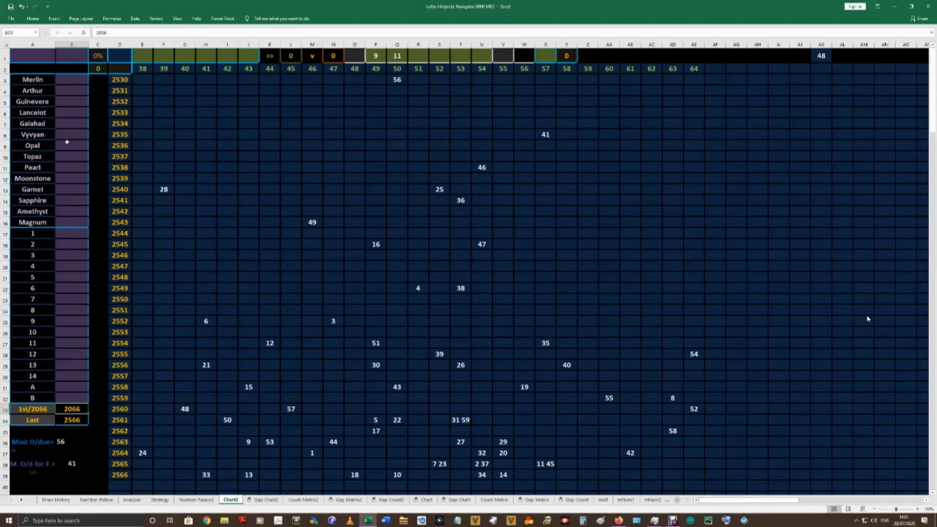
pyautogui.moveTo(61, 123); pyautogui.dragTo(75, 223)
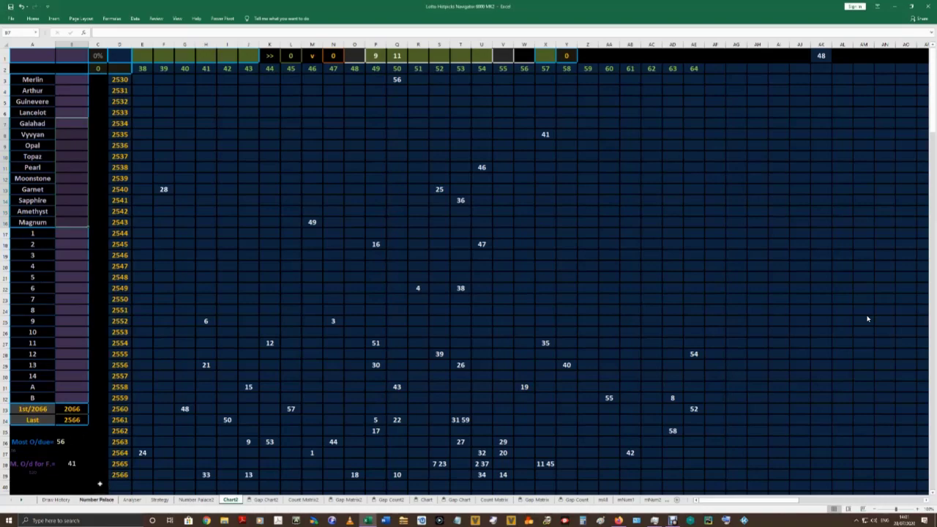
# Review the names in column I of the Draw History sheet for the draws up to 2566.
pyautogui.click(55, 500)
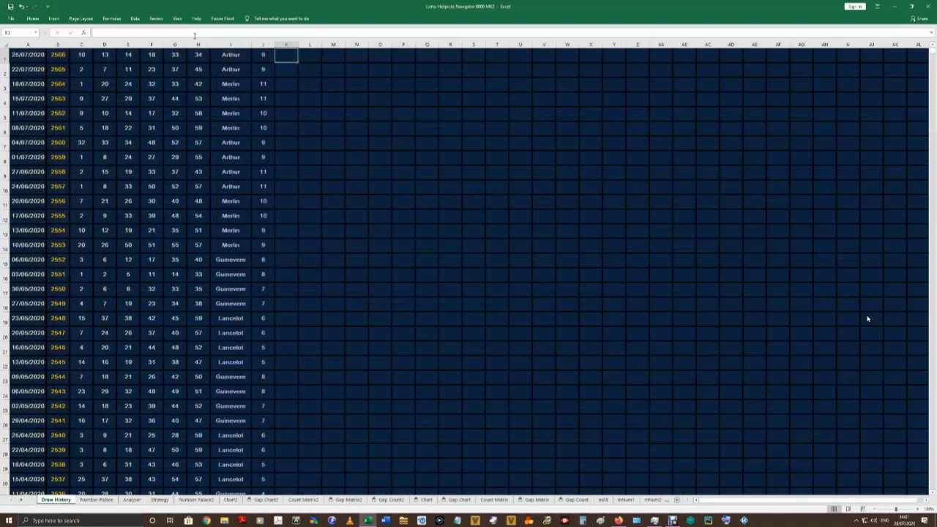
pyautogui.moveTo(234, 248); pyautogui.dragTo(229, 55)
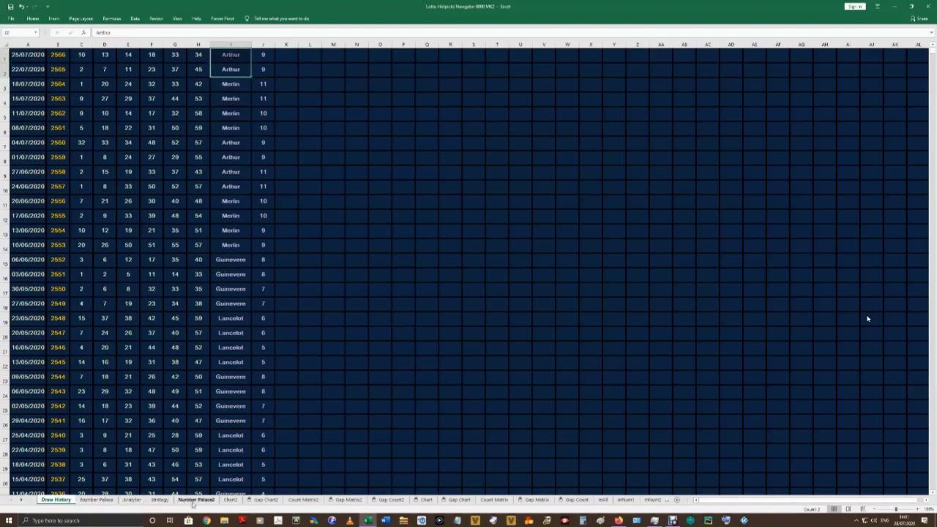
# Filter the Chart2 sheet by entering Arthur in cell A1.
pyautogui.click(230, 500)
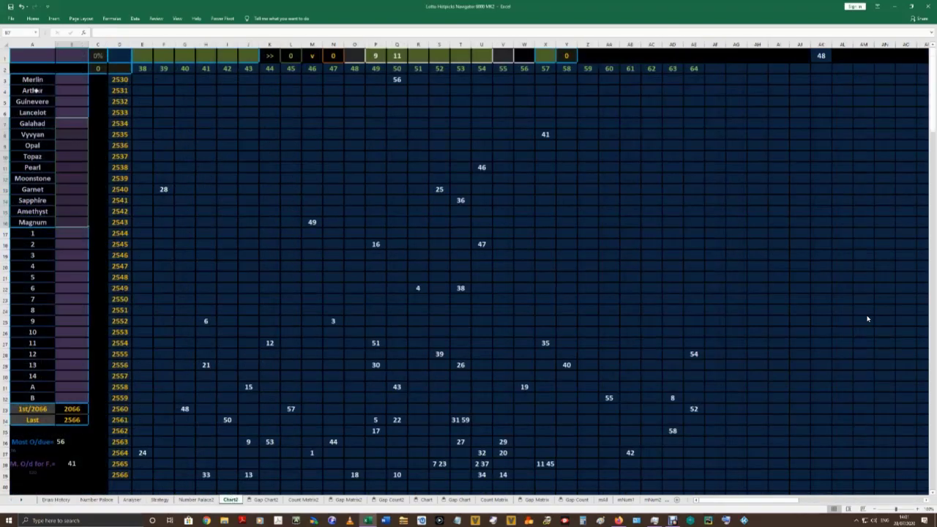
pyautogui.click(35, 90)
pyautogui.click(32, 57)
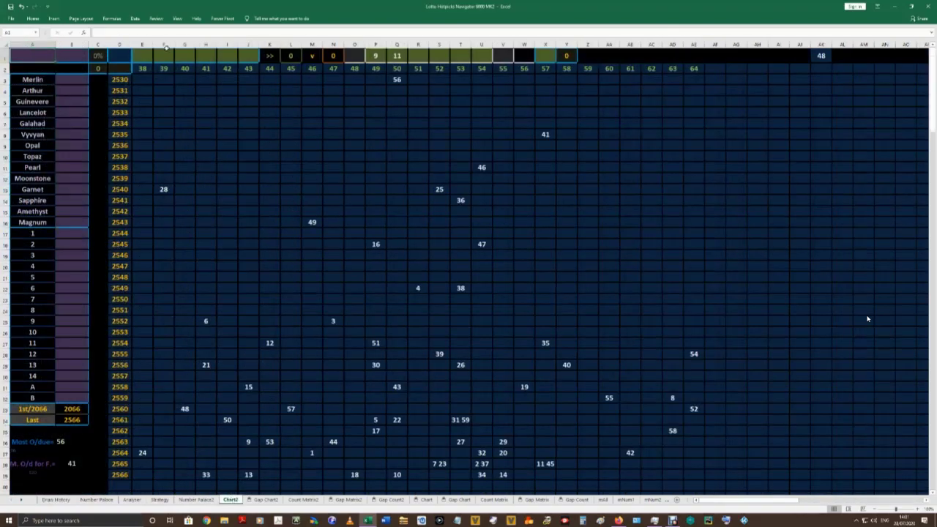
pyautogui.write('aRTHUR')
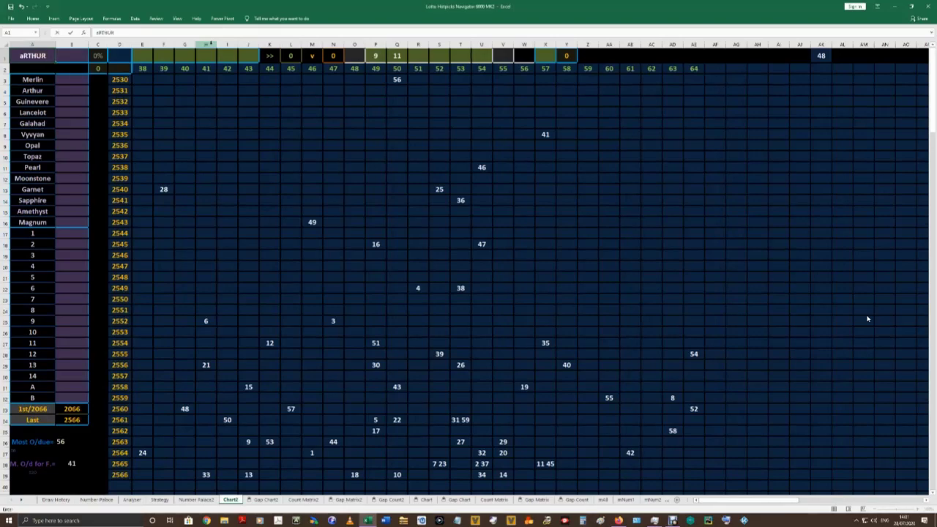
pyautogui.press('BackSpace')
pyautogui.press('BackSpace')
pyautogui.press('BackSpace')
pyautogui.press('BackSpace')
pyautogui.press('BackSpace')
pyautogui.write('rth')
pyautogui.press('Tab')
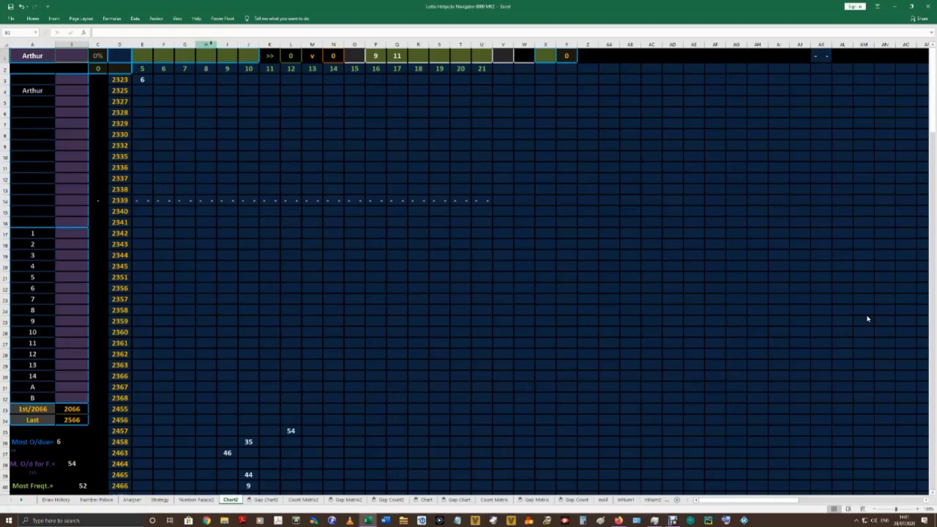
pyautogui.click(456, 309)
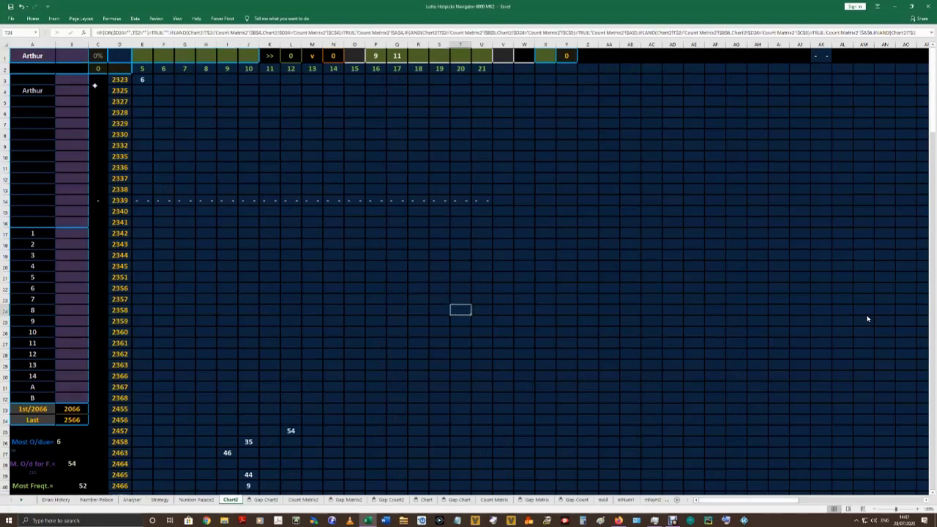
# Examine the Arthur-filtered Chart2 sheet, highlighting the charted numbers from the 54 in draw 2457 down through the latest draws.
pyautogui.scroll(-7, 219, 136)
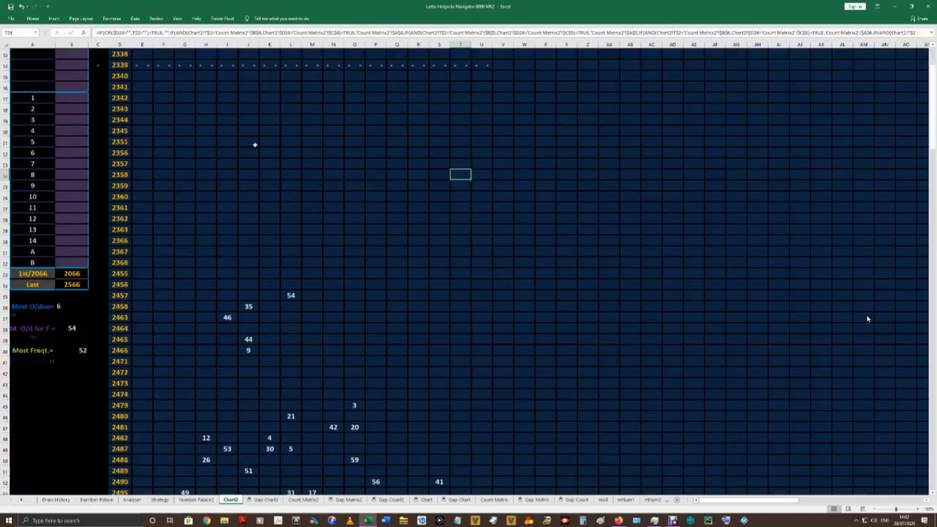
pyautogui.click(874, 509)
pyautogui.click(874, 509)
pyautogui.click(874, 508)
pyautogui.click(874, 508)
pyautogui.scroll(3, 240, 350)
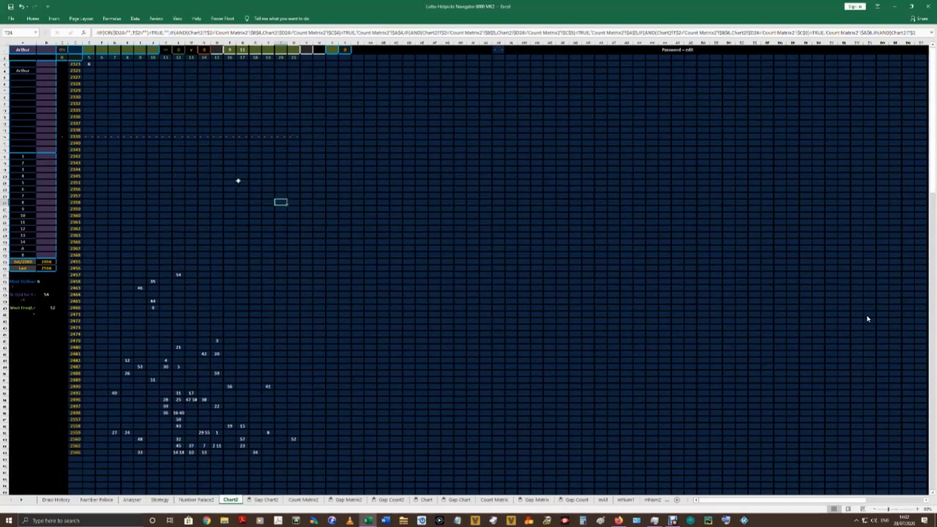
pyautogui.click(47, 294)
pyautogui.click(179, 274)
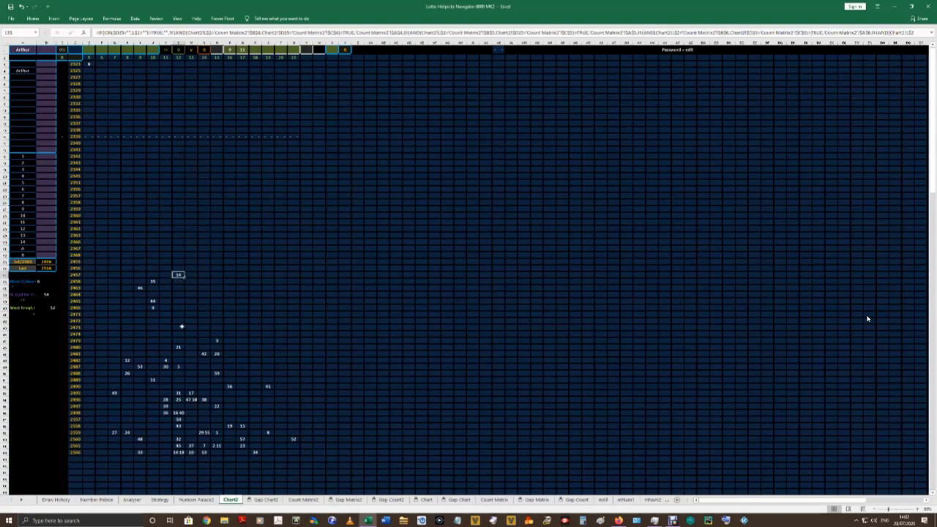
pyautogui.moveTo(178, 281); pyautogui.dragTo(90, 448)
pyautogui.click(252, 263)
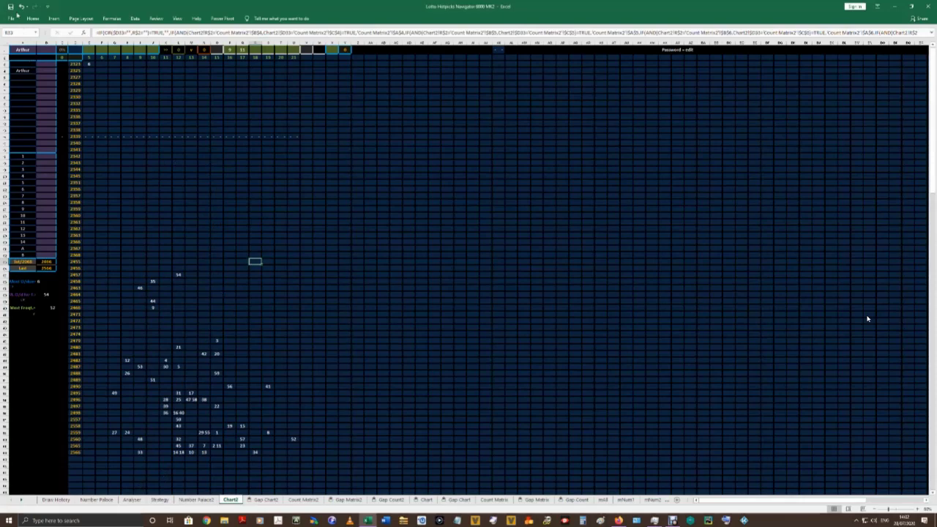
# Check the name filter in Chart2 cell A1 and review the numbers beside the machine names in column J of Draw History.
pyautogui.click(27, 50)
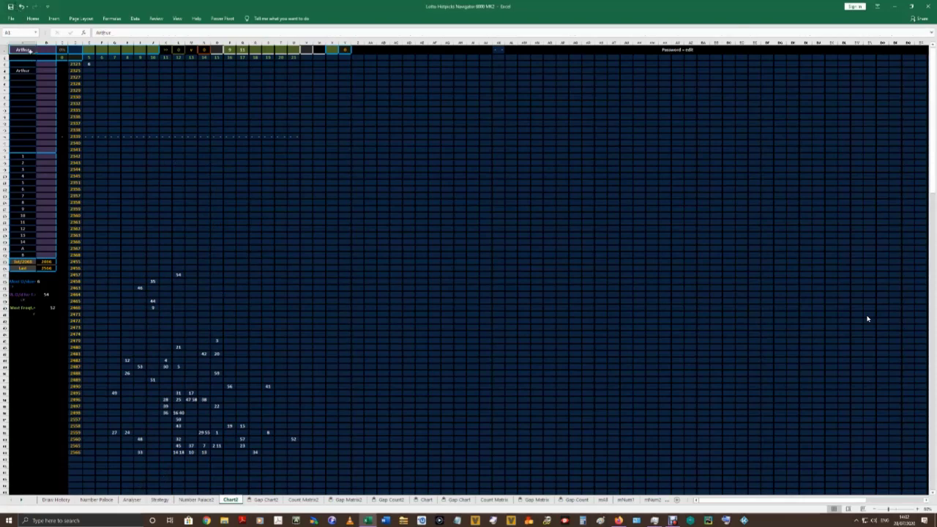
pyautogui.click(58, 501)
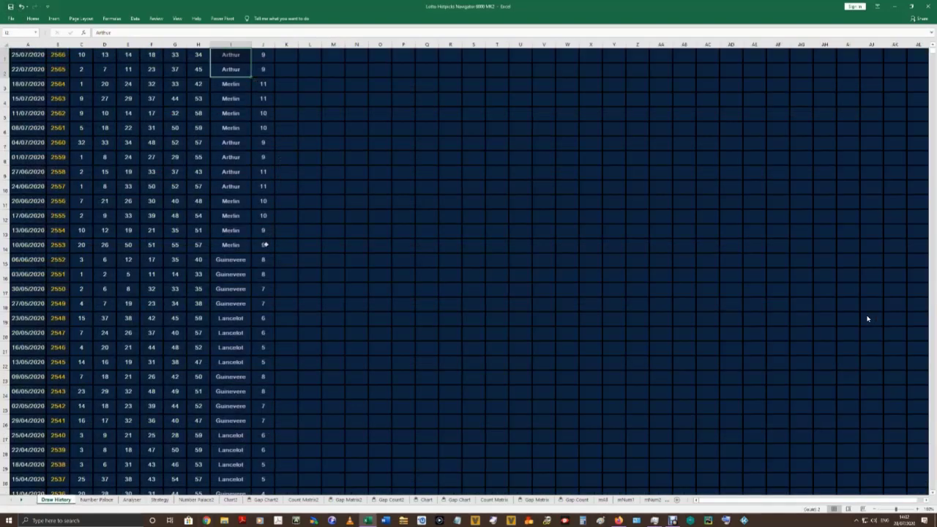
pyautogui.moveTo(266, 245); pyautogui.dragTo(267, 173)
pyautogui.click(267, 157)
pyautogui.click(267, 116)
pyautogui.click(266, 85)
pyautogui.click(267, 57)
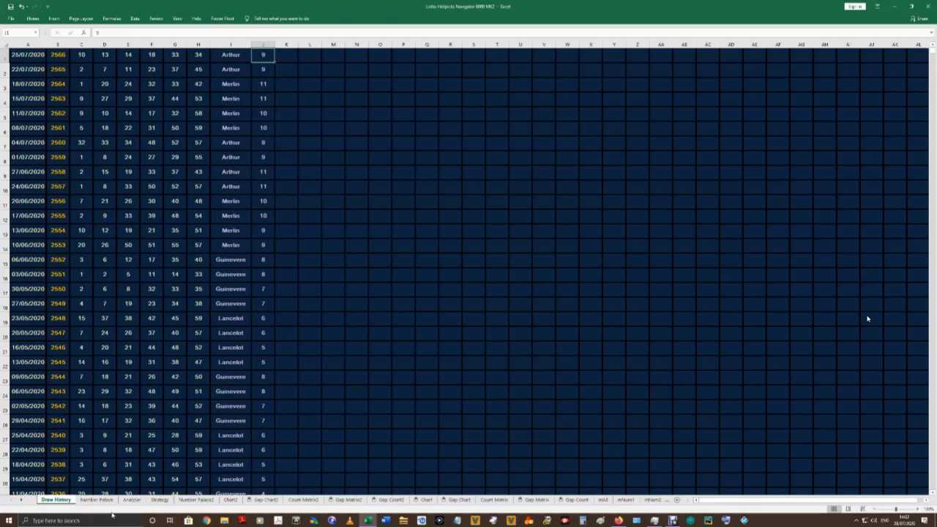
# Narrow the Arthur-filtered Chart2 sheet by entering 10 in cell B1.
pyautogui.click(231, 500)
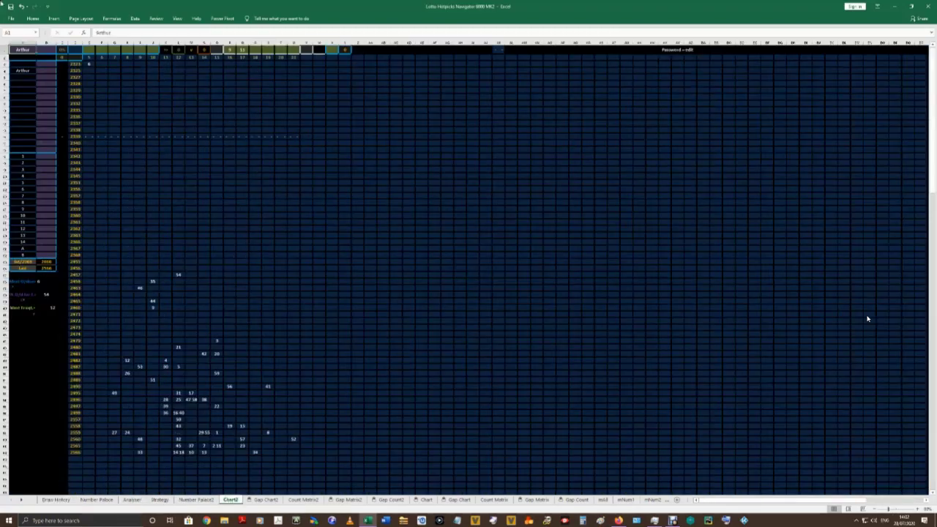
pyautogui.click(48, 49)
pyautogui.write('10')
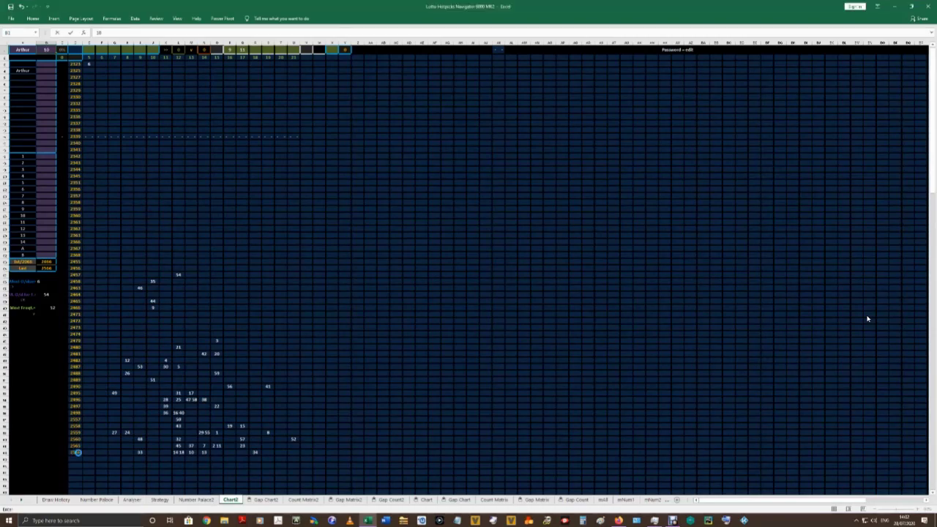
pyautogui.press('Tab')
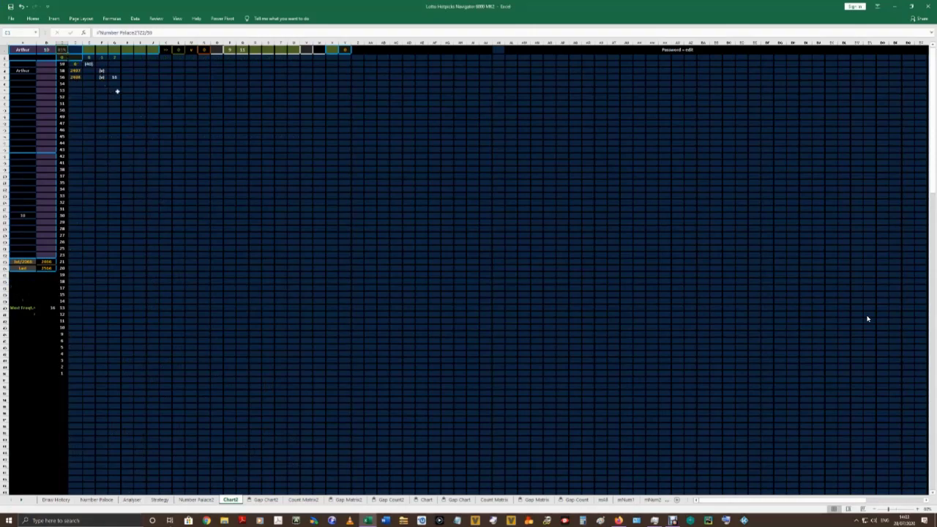
# Inspect the Arthur and 10 filter cells and the charted rows for draws 2497 and 2498, including number 16 under count 2.
pyautogui.click(926, 501)
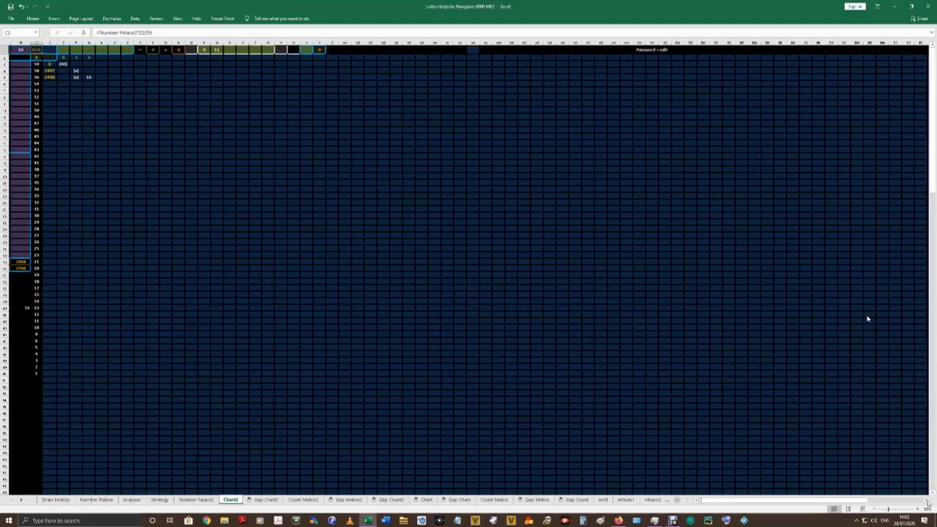
pyautogui.click(926, 501)
pyautogui.click(696, 501)
pyautogui.click(696, 500)
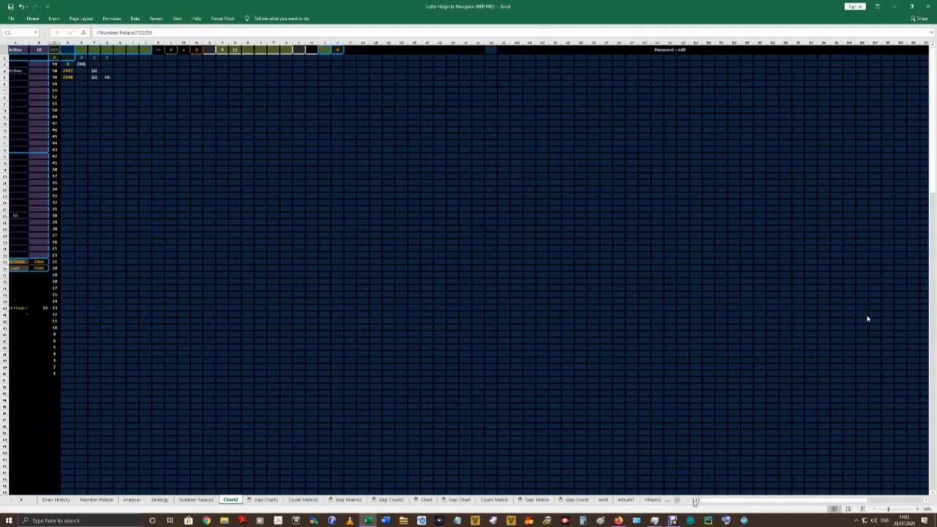
pyautogui.click(918, 509)
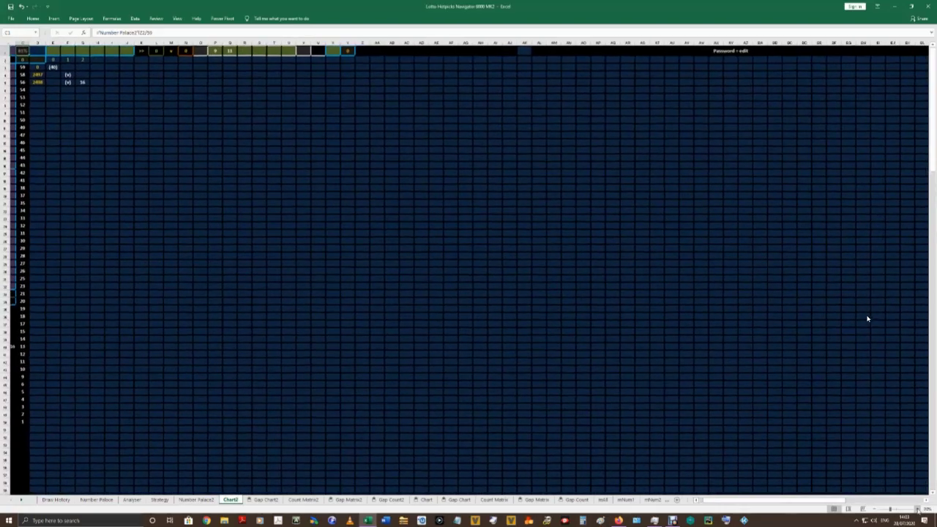
pyautogui.click(918, 509)
pyautogui.click(918, 509)
pyautogui.click(918, 509)
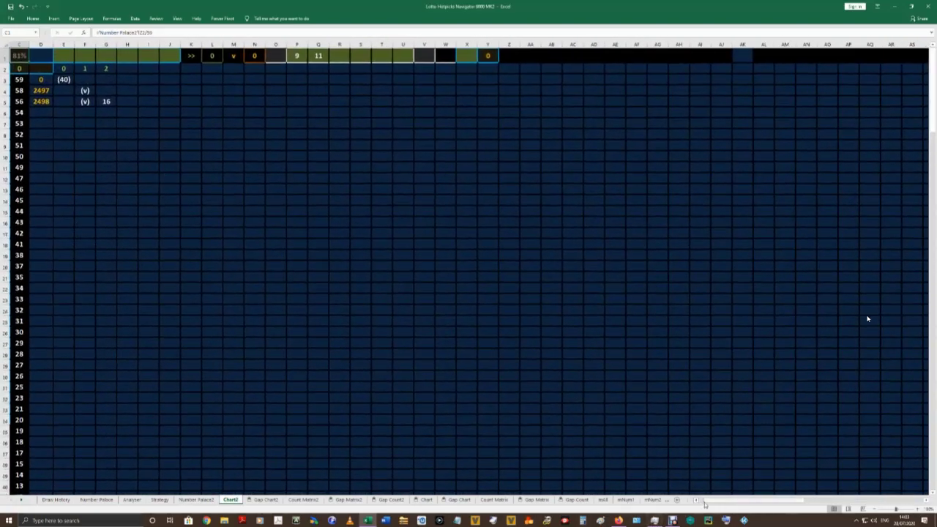
pyautogui.moveTo(717, 501); pyautogui.dragTo(702, 500)
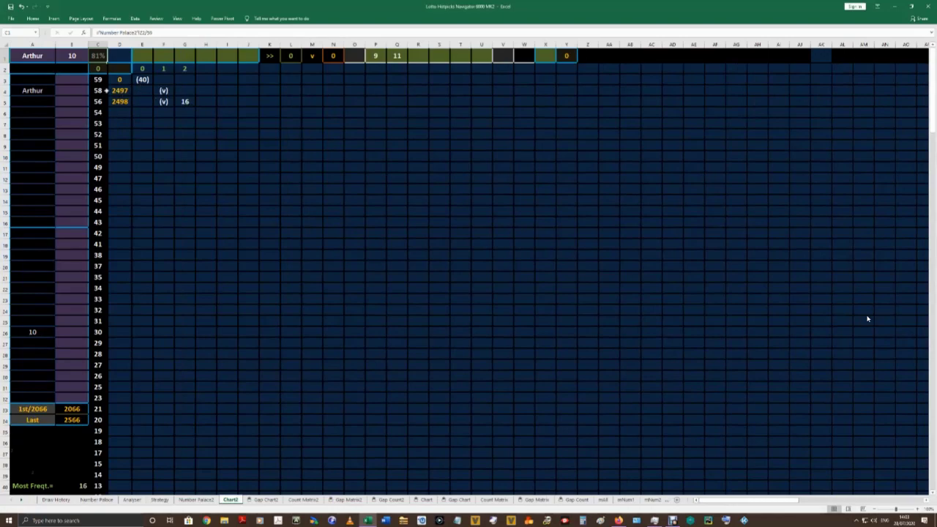
pyautogui.click(27, 55)
pyautogui.click(77, 55)
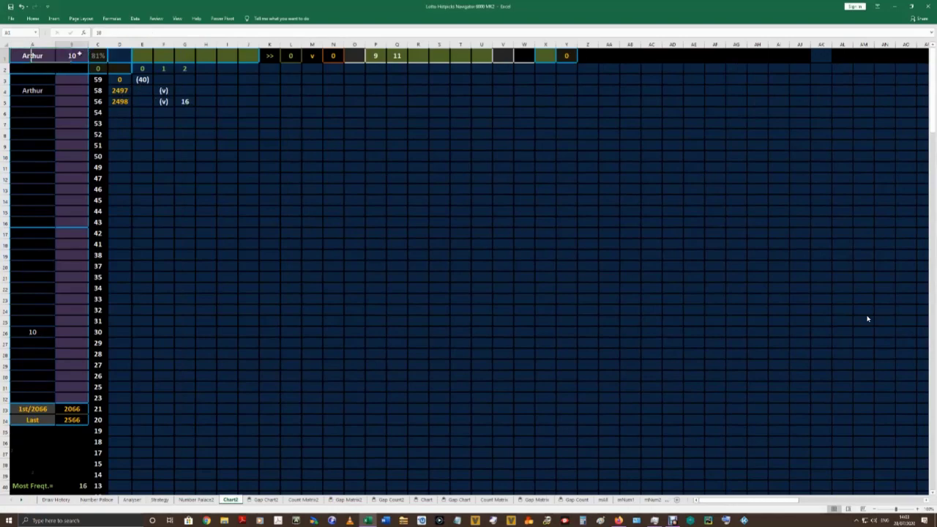
pyautogui.moveTo(118, 89); pyautogui.dragTo(189, 101)
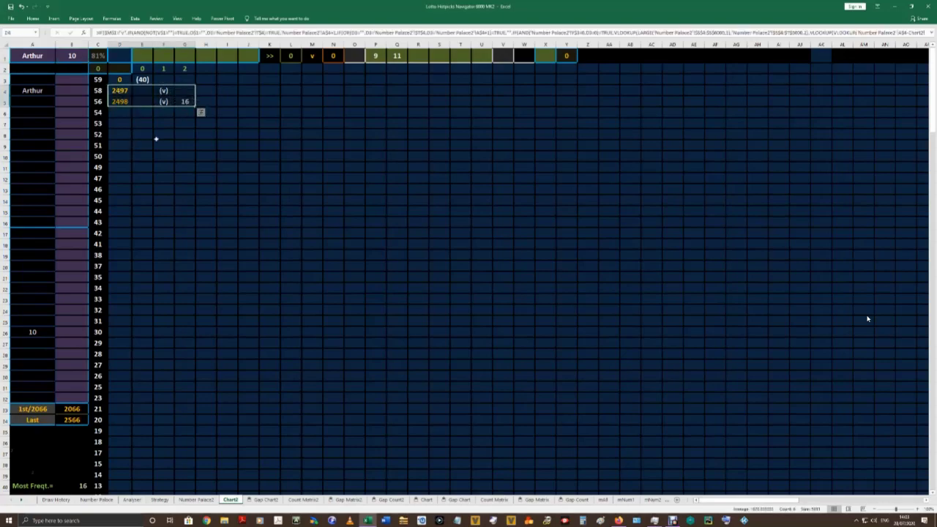
pyautogui.click(220, 114)
pyautogui.click(185, 101)
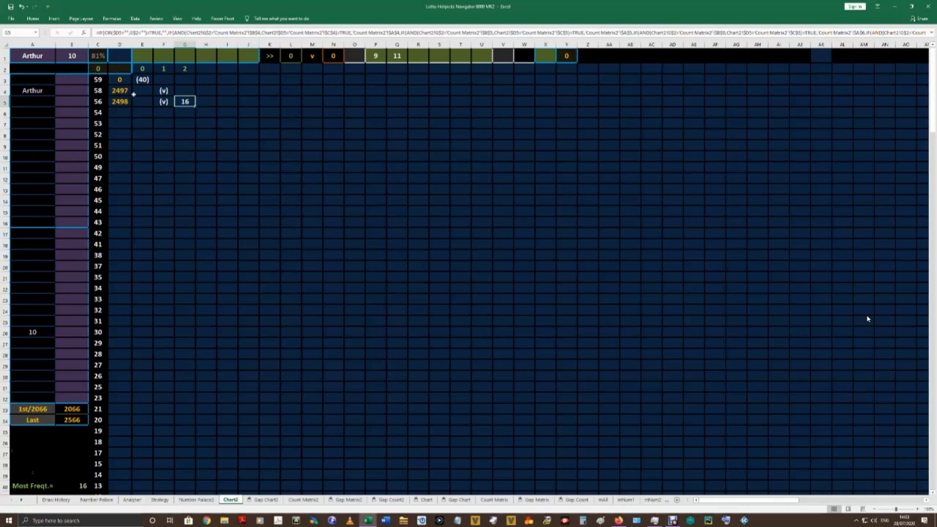
# Remove the Arthur filter from cell A1 and highlight the listed machine names from Merlin down to Magnum.
pyautogui.click(40, 58)
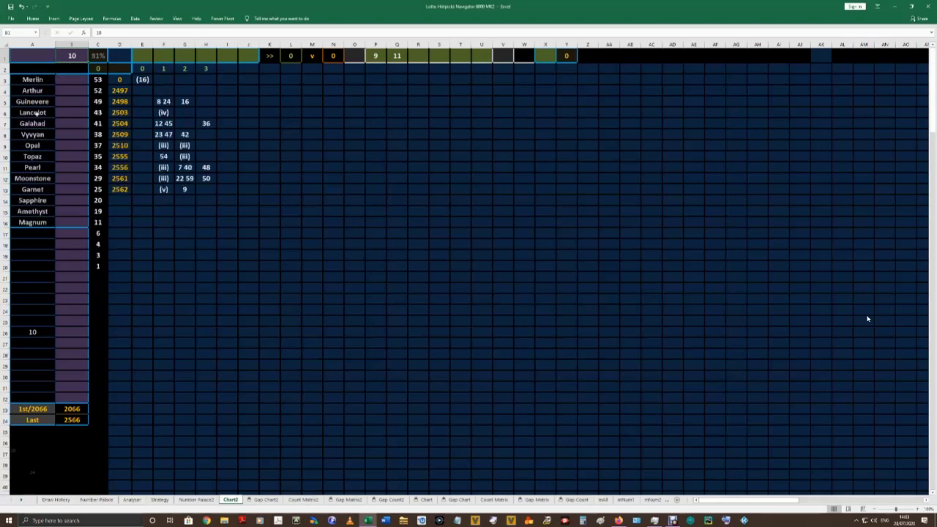
pyautogui.moveTo(32, 79); pyautogui.dragTo(38, 219)
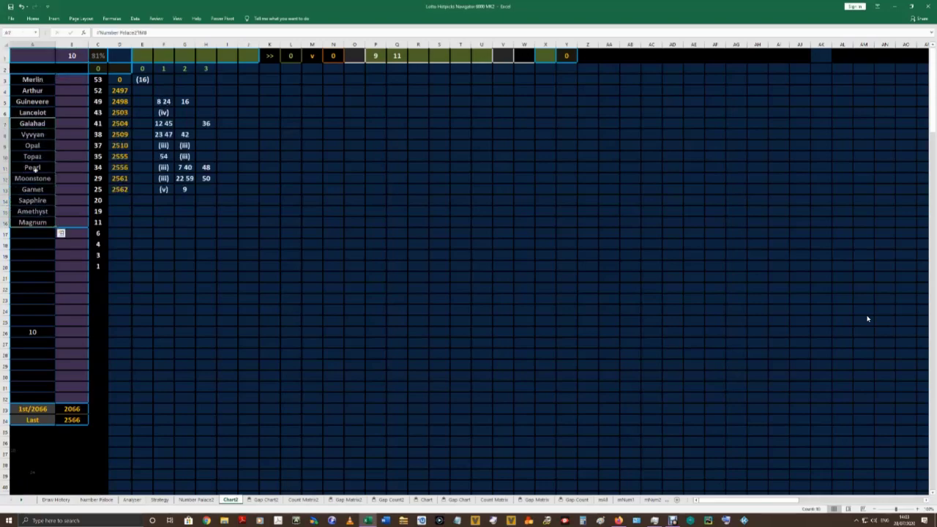
pyautogui.moveTo(31, 79); pyautogui.dragTo(32, 110)
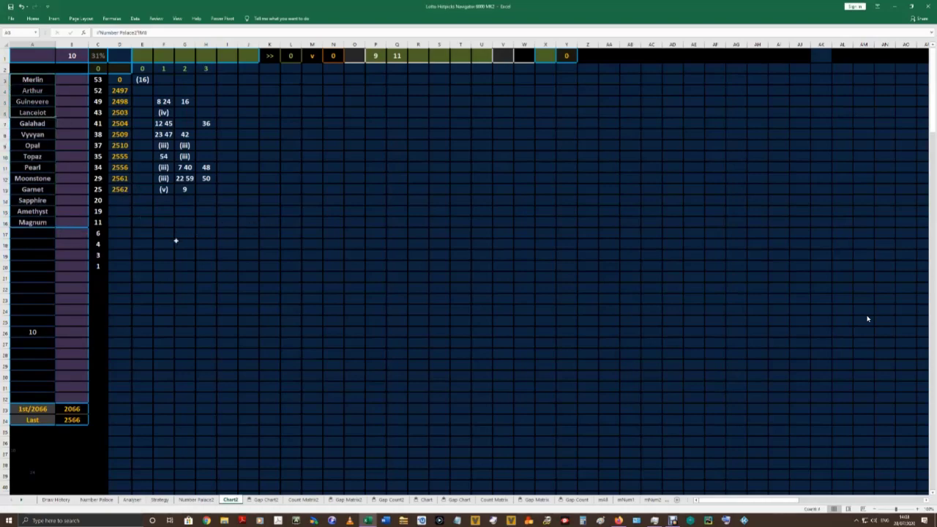
pyautogui.click(271, 265)
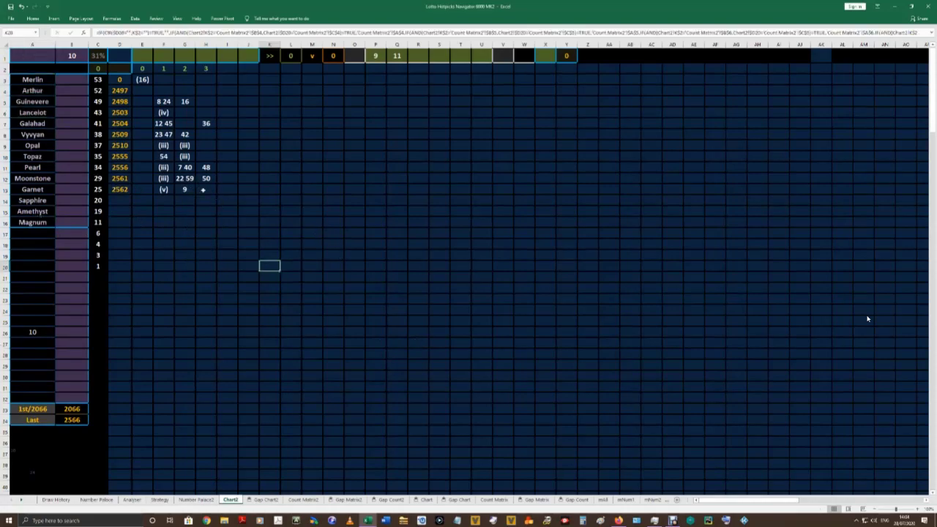
pyautogui.click(34, 91)
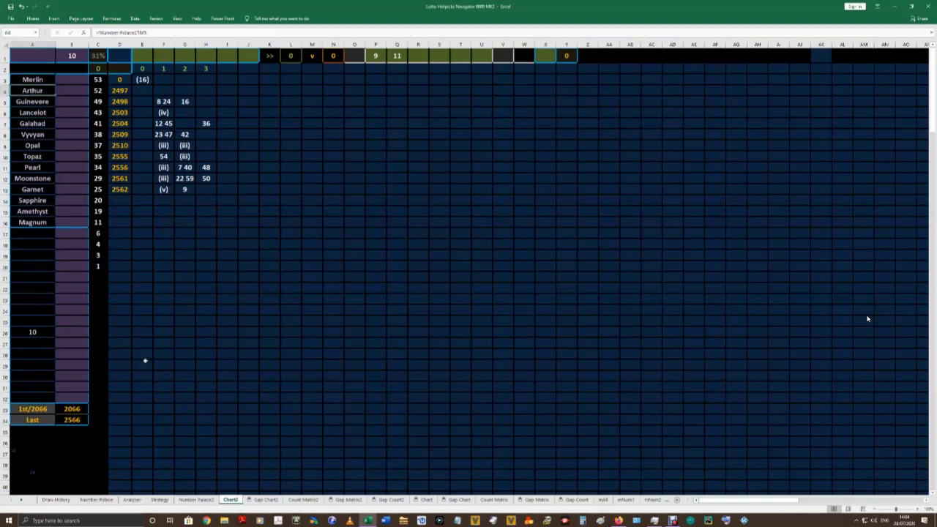
pyautogui.click(36, 80)
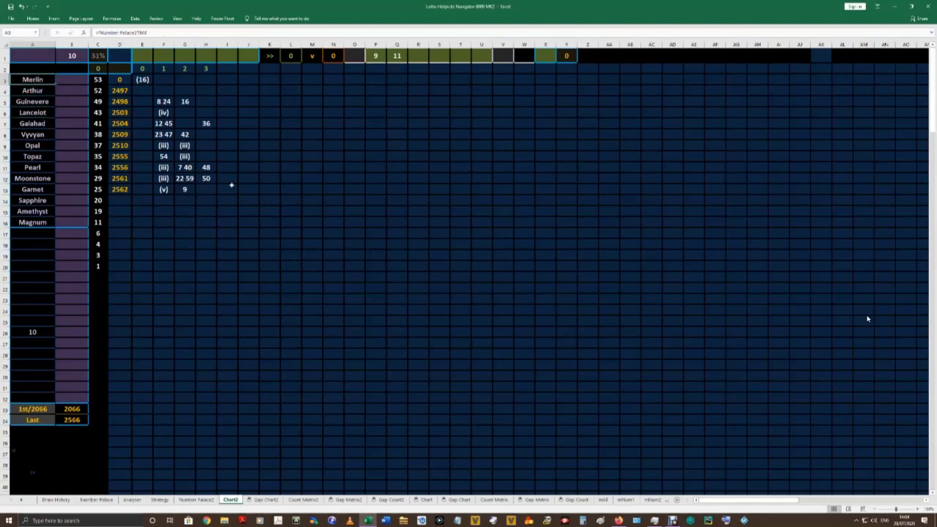
# Clear the 10 filter from cell B1 on the Chart2 sheet.
pyautogui.scroll(-3, 213, 385)
pyautogui.scroll(3, 212, 386)
pyautogui.click(79, 58)
pyautogui.press('Delete')
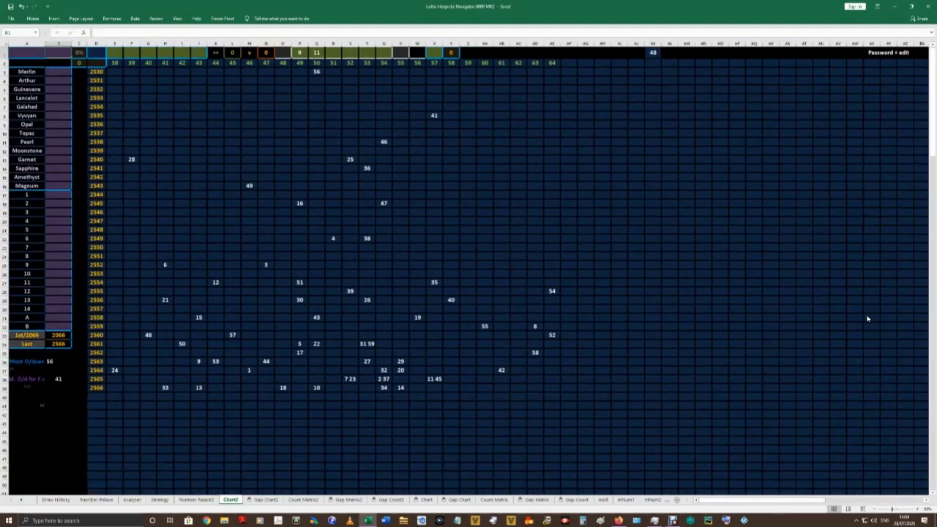
# Compare the draw, machine name and settings columns at the start of the Number Palace and Number Palace2 sheets.
pyautogui.hotkey('ctrl', 'pageup')
pyautogui.hotkey('ctrl', 'pageup')
pyautogui.hotkey('ctrl', 'pageup')
pyautogui.hotkey('ctrl', 'pageup')
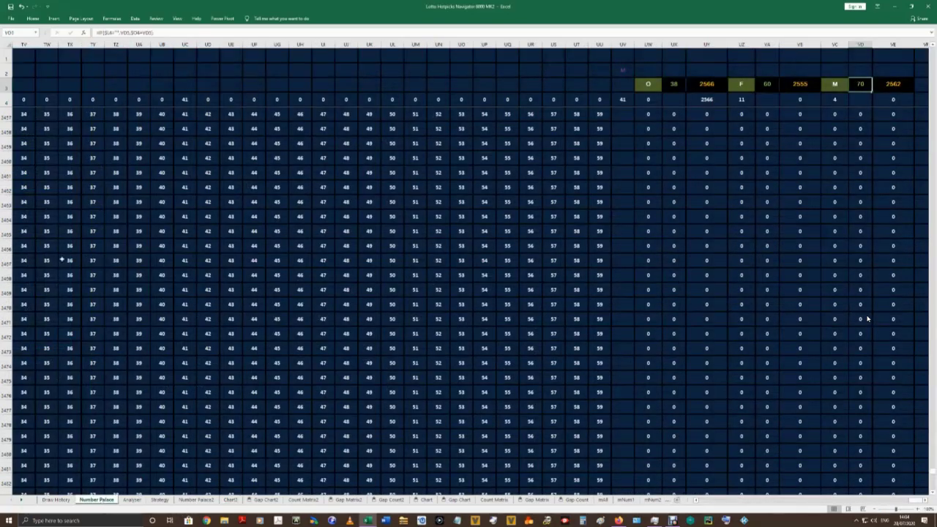
pyautogui.moveTo(917, 501); pyautogui.dragTo(704, 500)
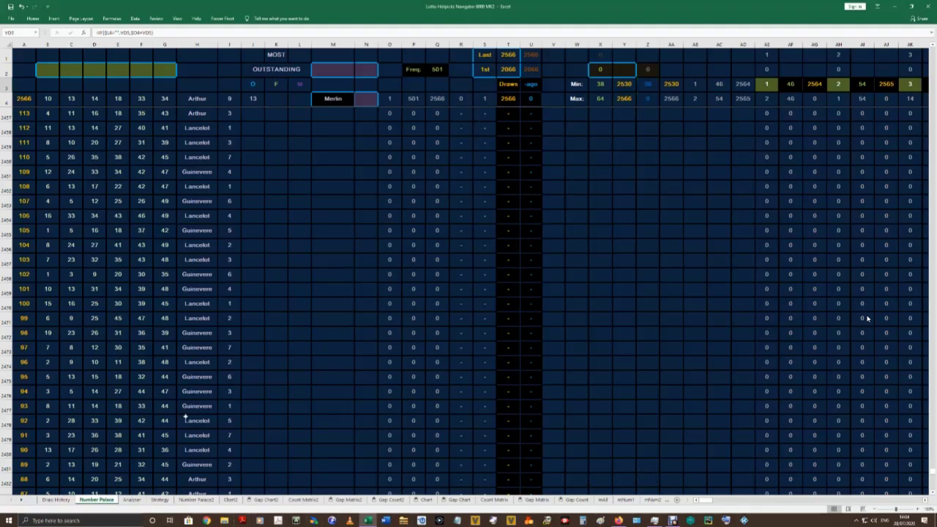
pyautogui.moveTo(705, 501); pyautogui.dragTo(708, 501)
pyautogui.moveTo(928, 501); pyautogui.dragTo(695, 502)
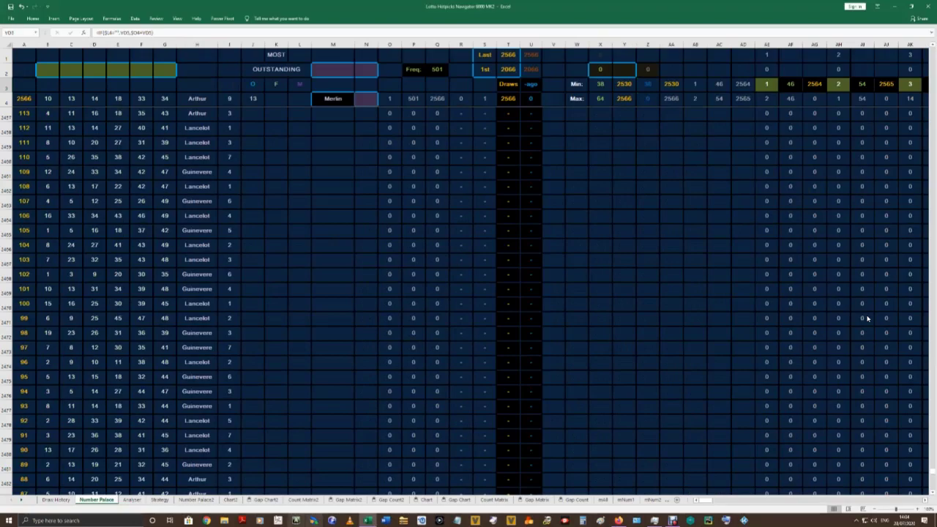
pyautogui.click(196, 500)
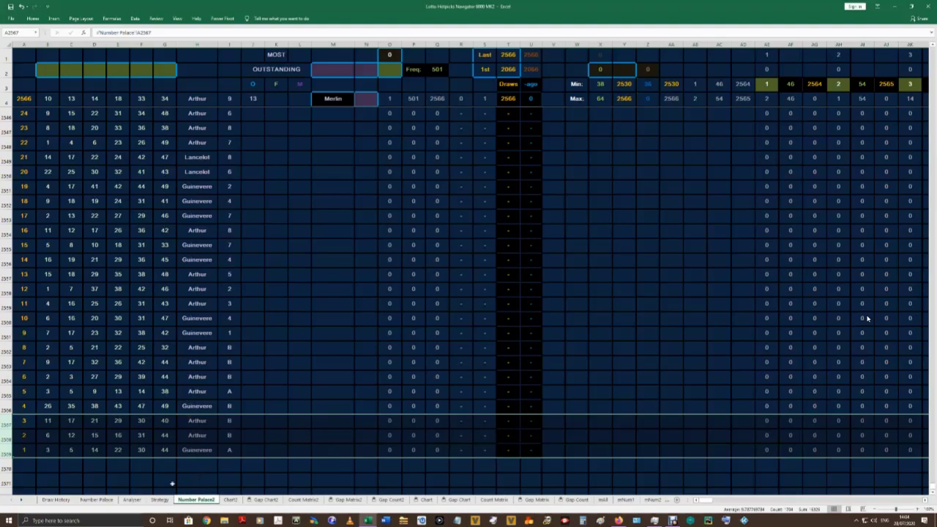
pyautogui.click(98, 500)
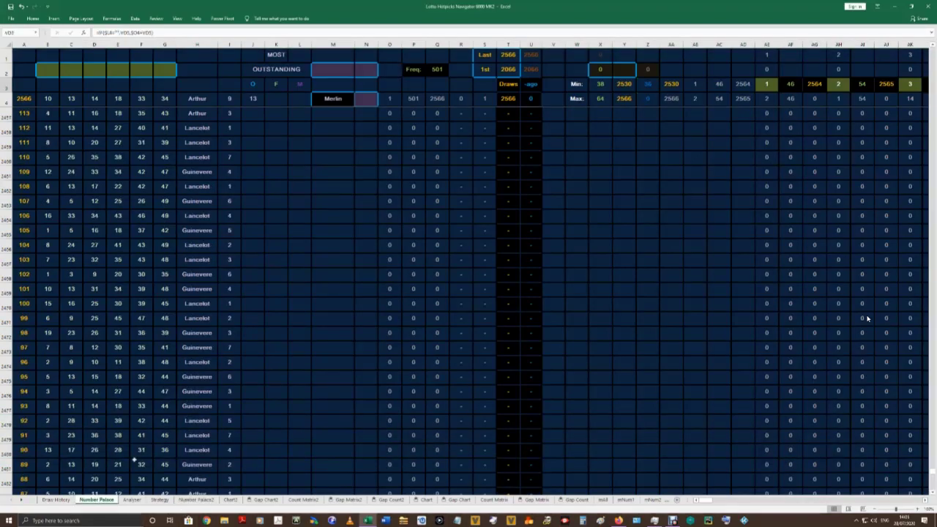
# Inspect the M, F and O count cells in row 3 of the Number Palace2 sheet.
pyautogui.click(196, 500)
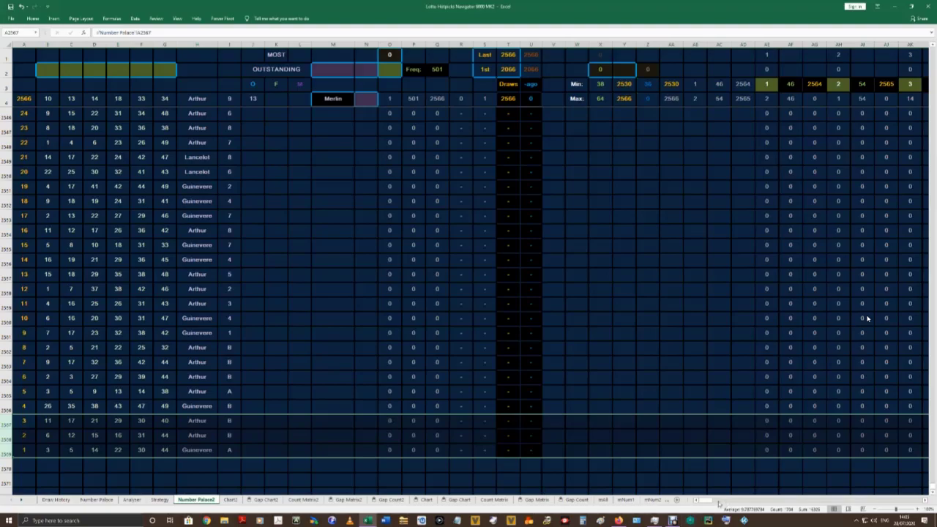
pyautogui.moveTo(707, 501); pyautogui.dragTo(920, 488)
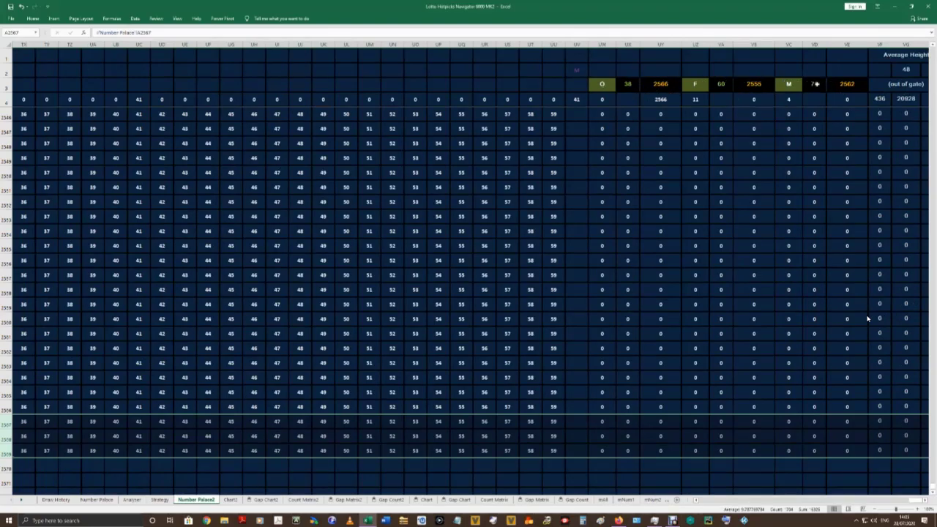
pyautogui.click(814, 84)
pyautogui.click(724, 84)
pyautogui.click(628, 84)
pyautogui.scroll(-3, 633, 136)
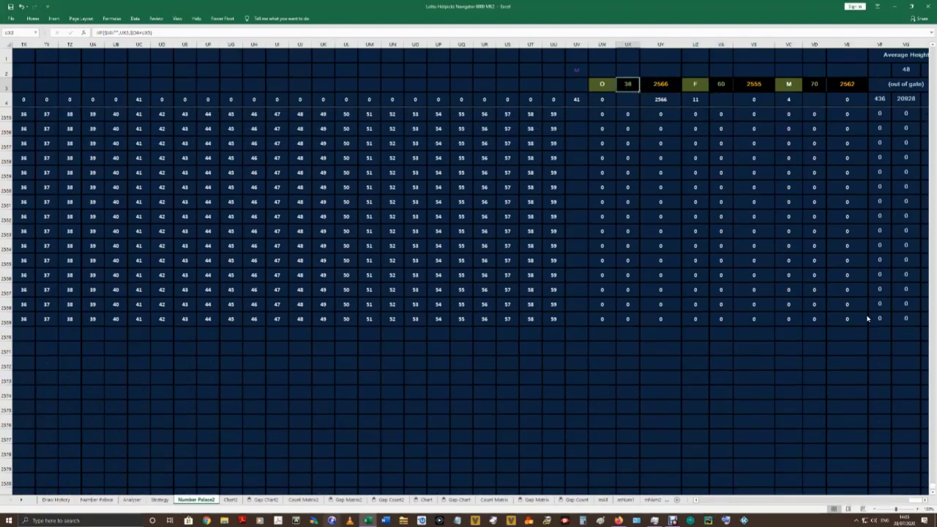
# Enter m in cell X1 of the Chart2 sheet to chart only the M draws.
pyautogui.click(230, 500)
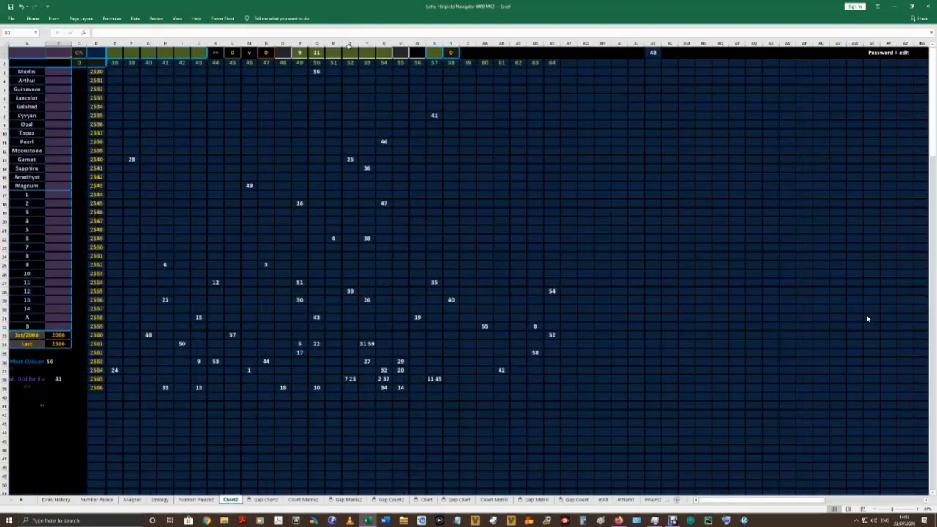
pyautogui.click(432, 52)
pyautogui.write('m')
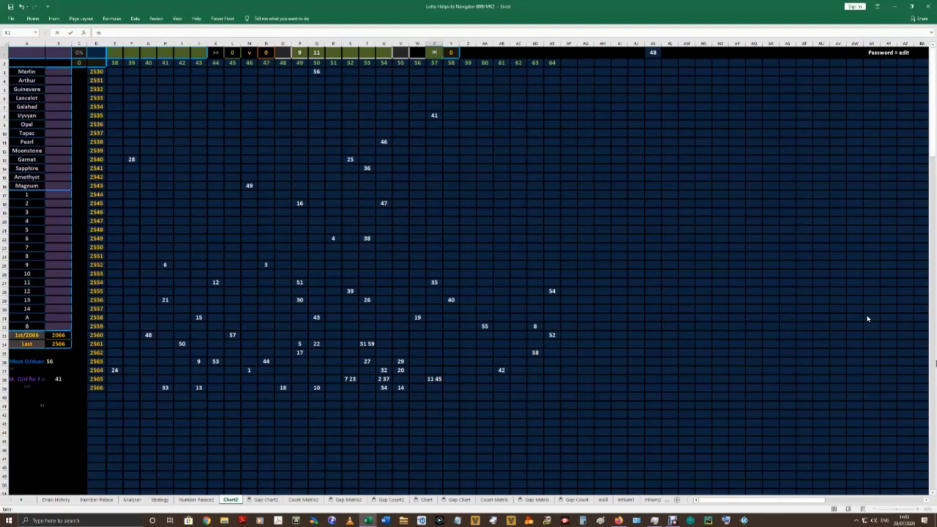
pyautogui.press('Return')
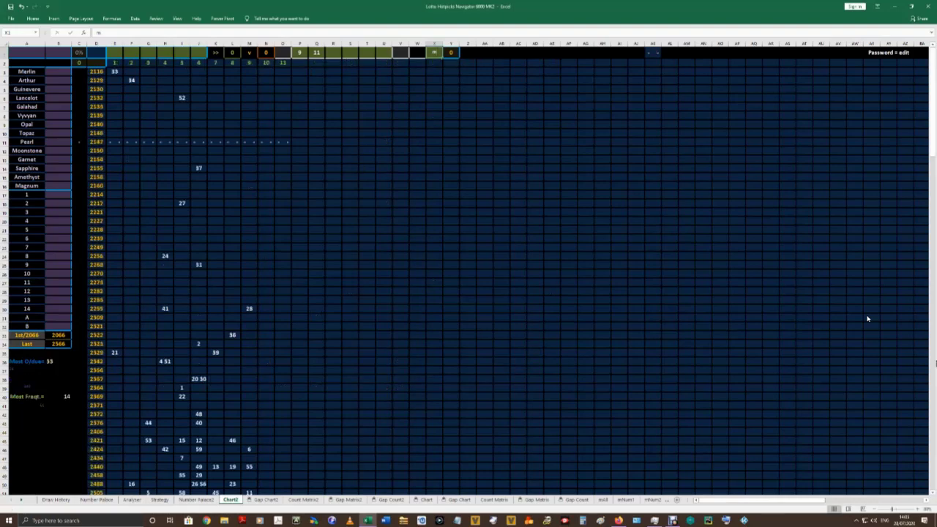
# Highlight the charted draw numbers in column D from the first listed draw to the last.
pyautogui.scroll(-3, 161, 218)
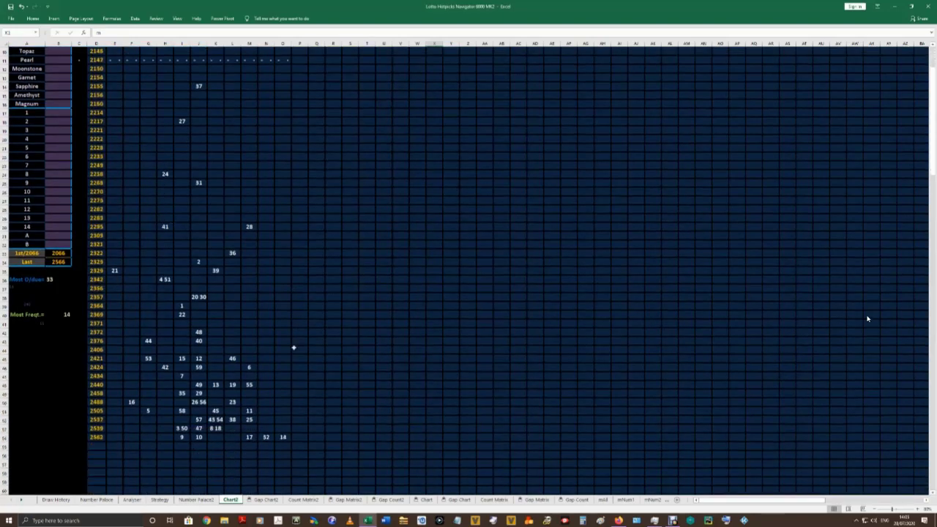
pyautogui.scroll(3, 307, 364)
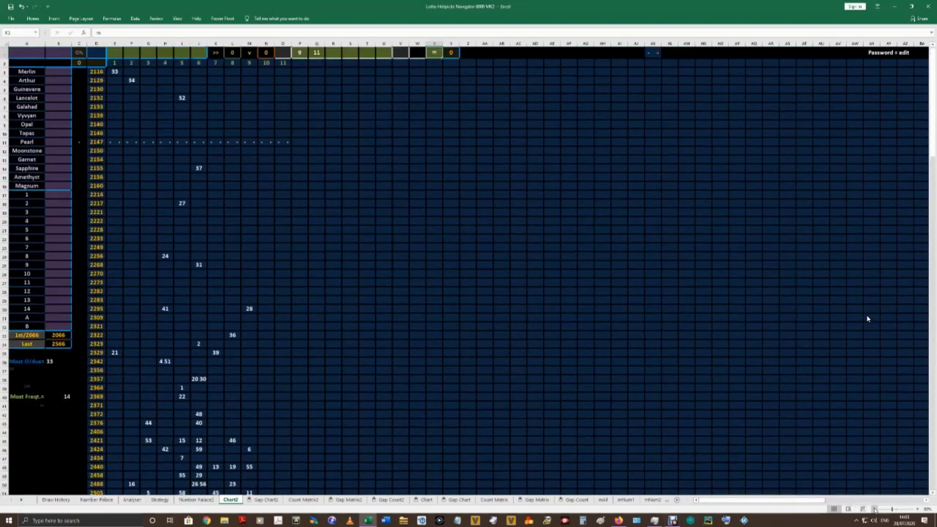
pyautogui.click(874, 509)
pyautogui.click(874, 509)
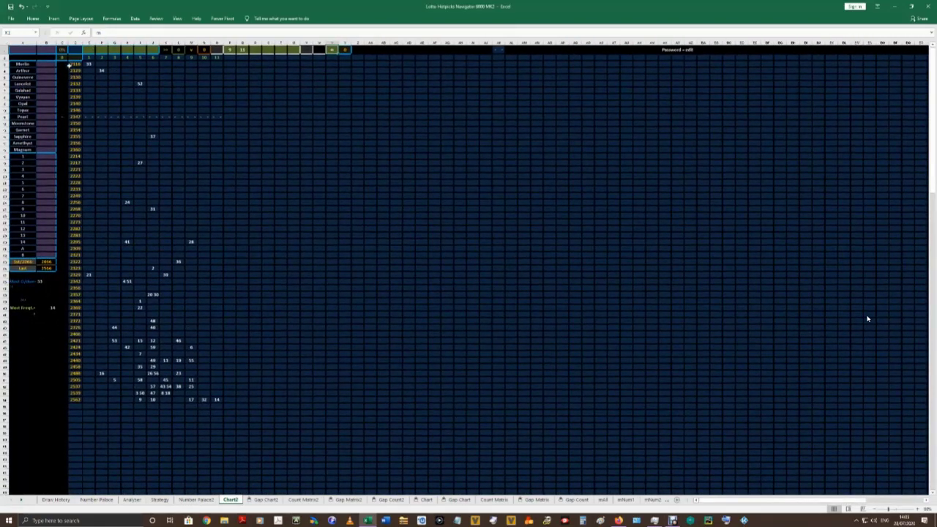
pyautogui.moveTo(73, 64); pyautogui.dragTo(81, 400)
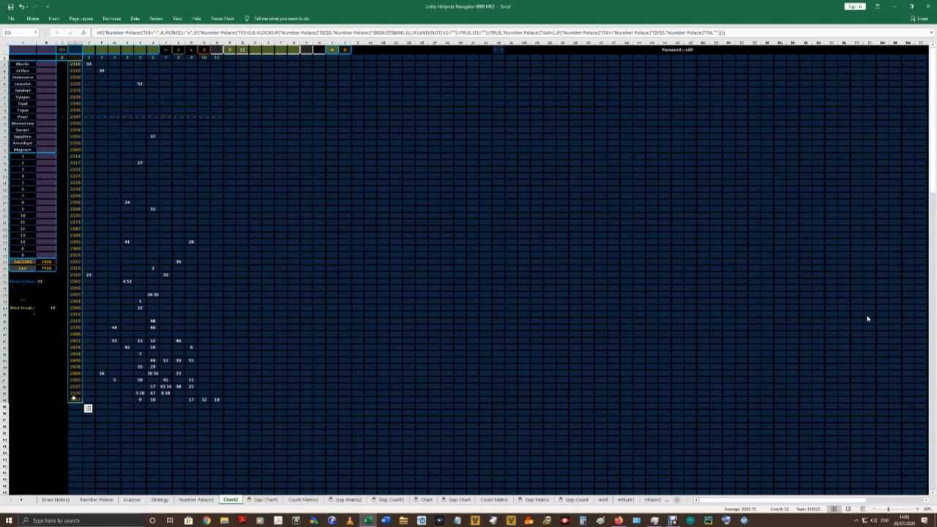
pyautogui.click(75, 65)
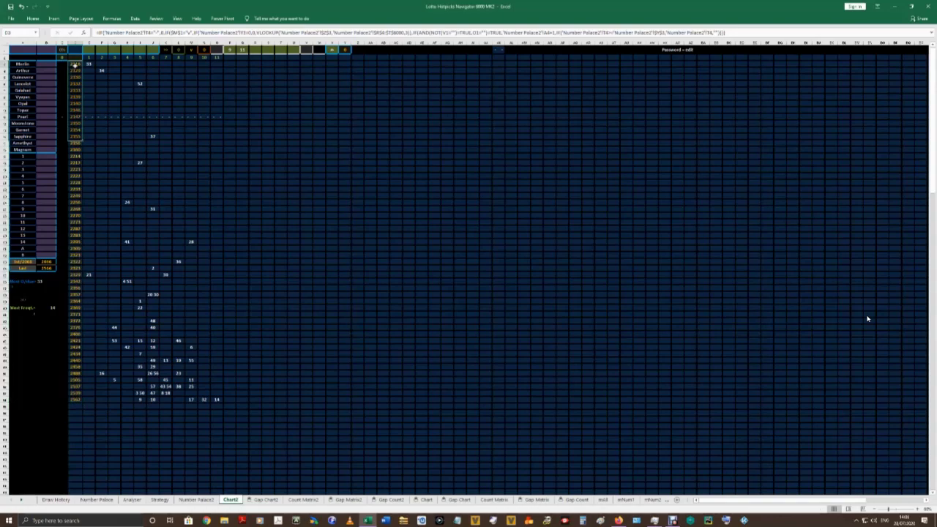
pyautogui.click(78, 399)
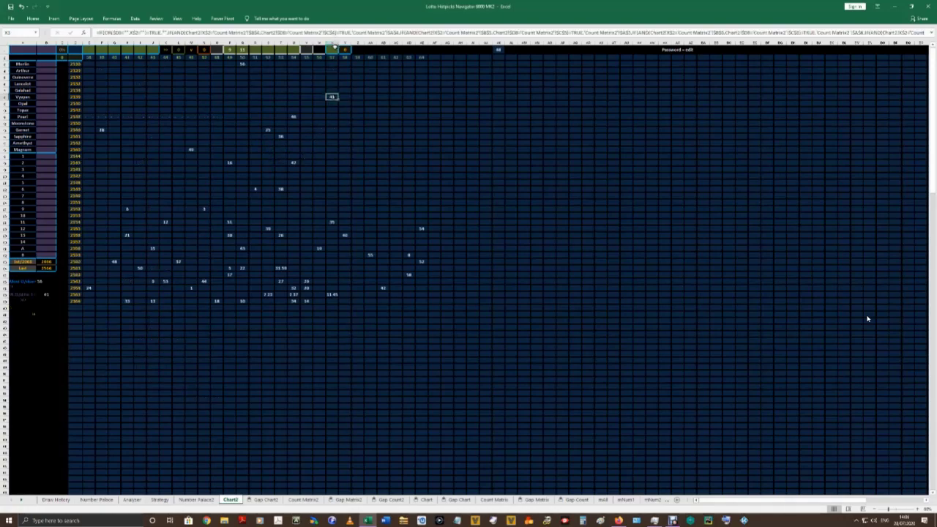
# Enter m in X1 on the full chart and locate number 41 among the filtered draws.
pyautogui.write('m')
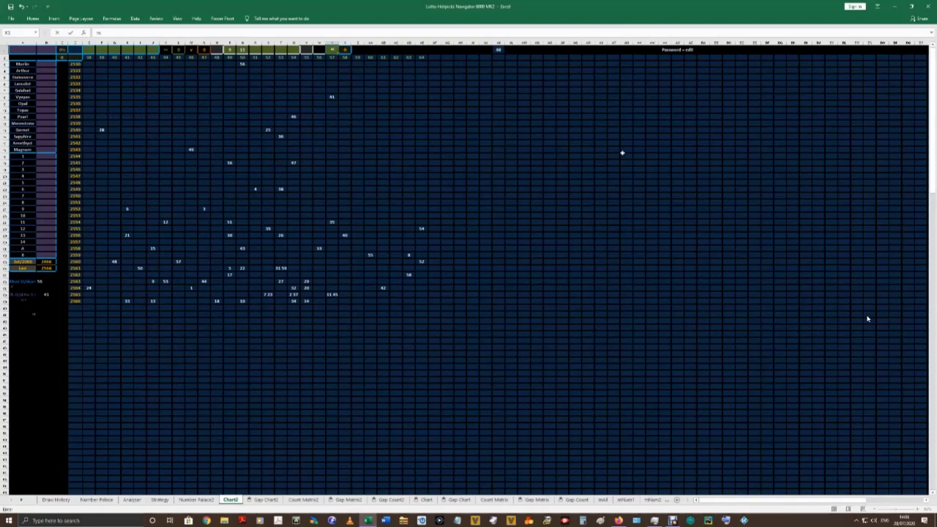
pyautogui.press('Return')
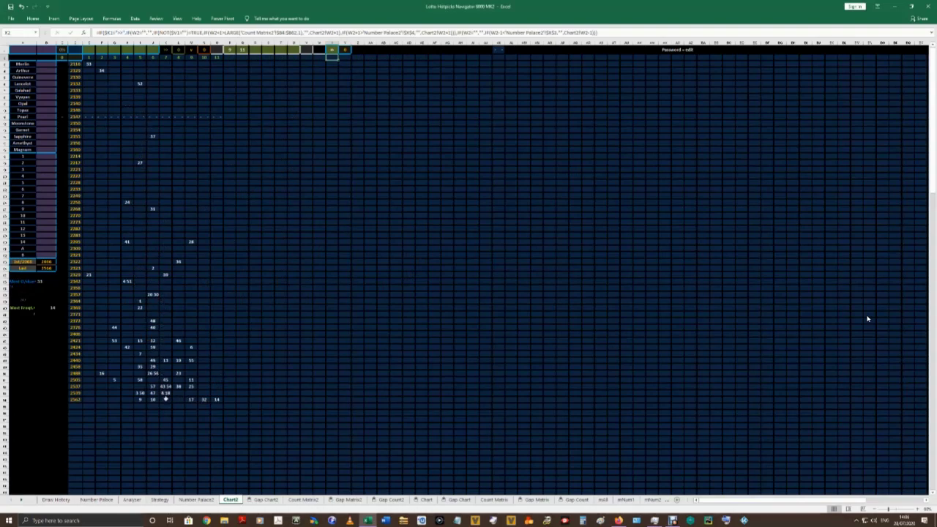
pyautogui.click(76, 50)
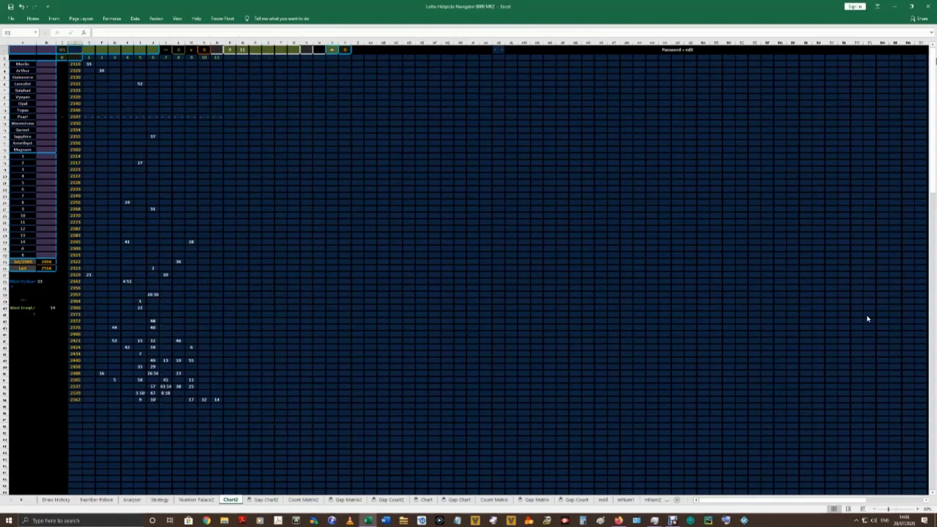
pyautogui.write('41')
pyautogui.click(127, 242)
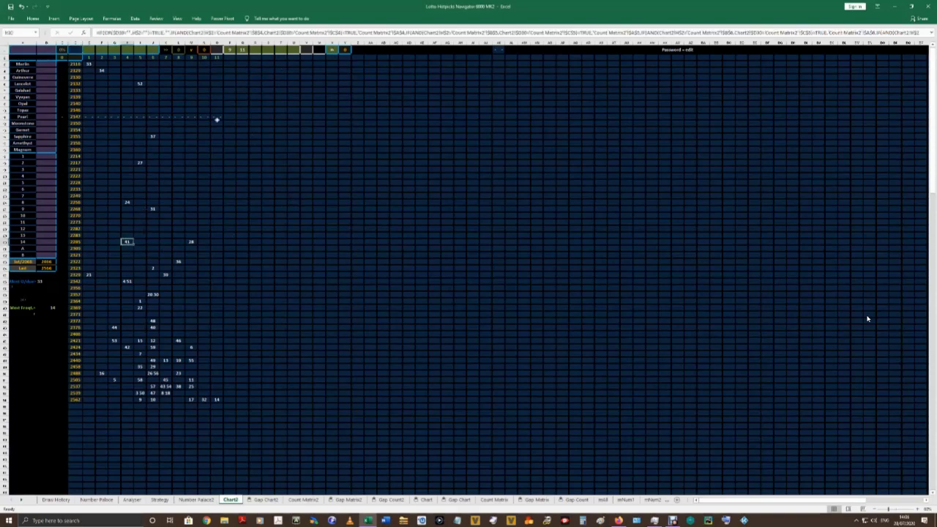
# Clear Y1 to compare the chart's count layout, set it back to 0, and remove the m from X1.
pyautogui.click(345, 50)
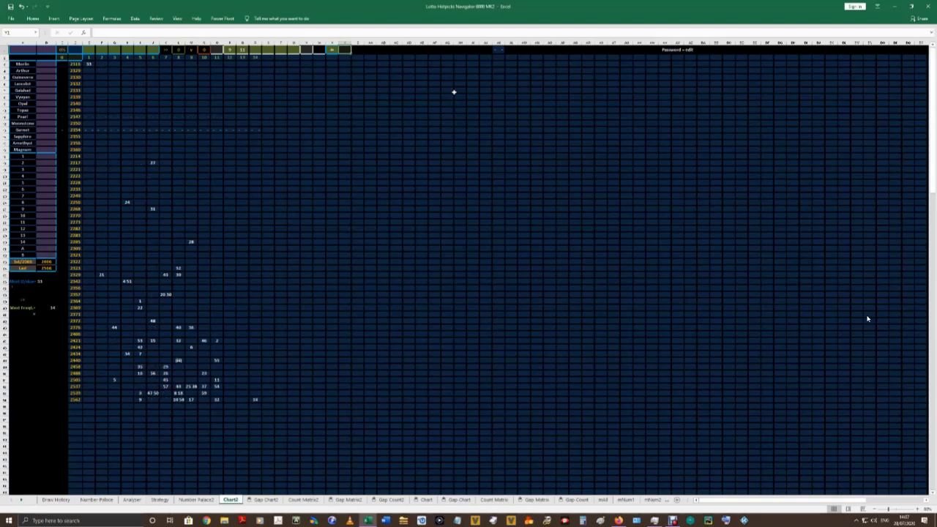
pyautogui.press('Left')
pyautogui.press('Down')
pyautogui.press('Up')
pyautogui.press('Right')
pyautogui.write('0')
pyautogui.press('Return')
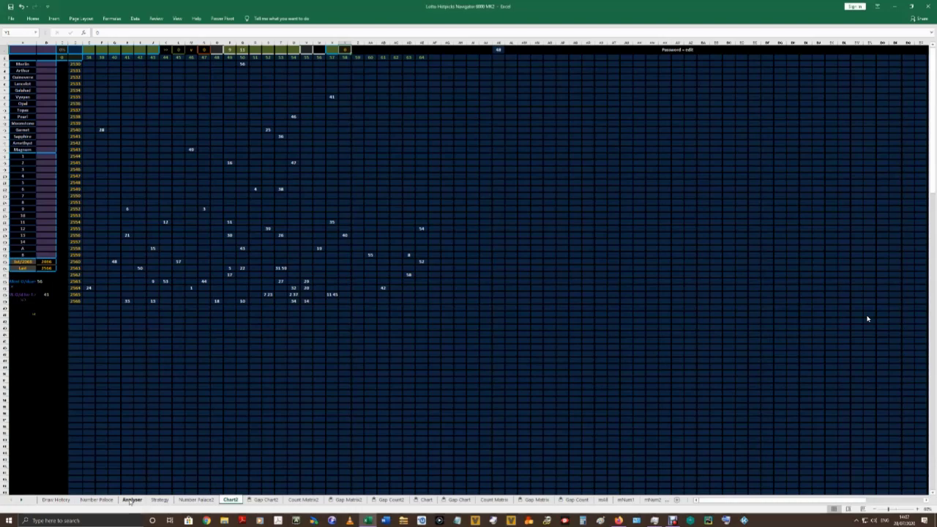
# Set the last draw in cell B34 to 2563.
pyautogui.click(76, 288)
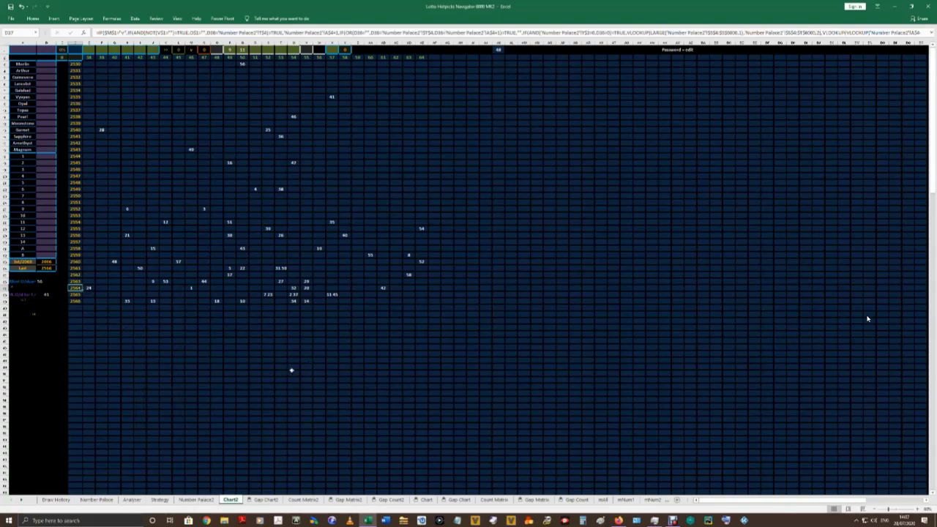
pyautogui.click(53, 268)
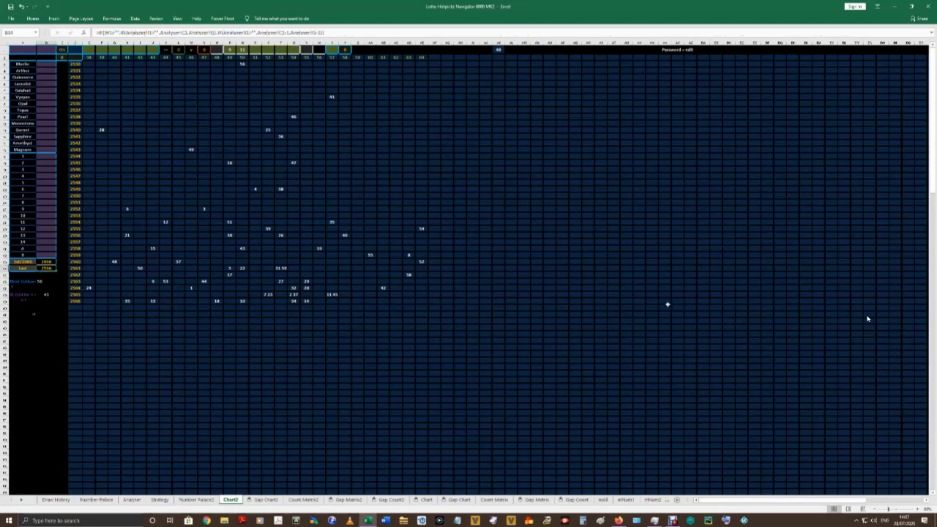
pyautogui.write('25')
pyautogui.write('53')
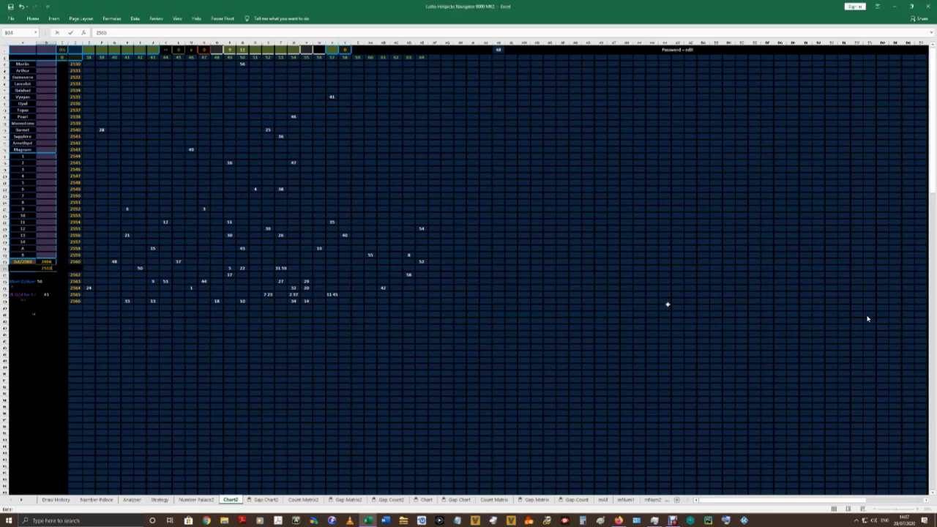
pyautogui.press('Return')
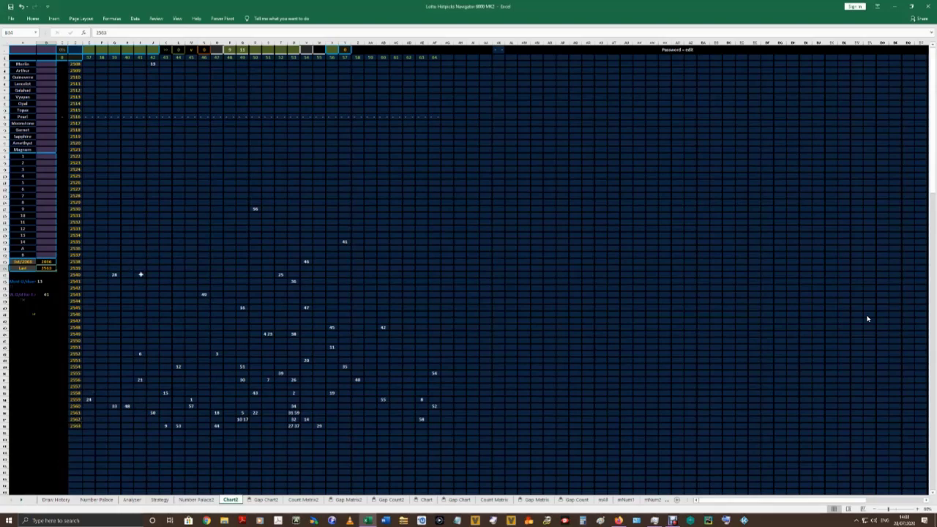
# Set the last draw in B34 to 2561 and locate number 58 on the chart.
pyautogui.write('25')
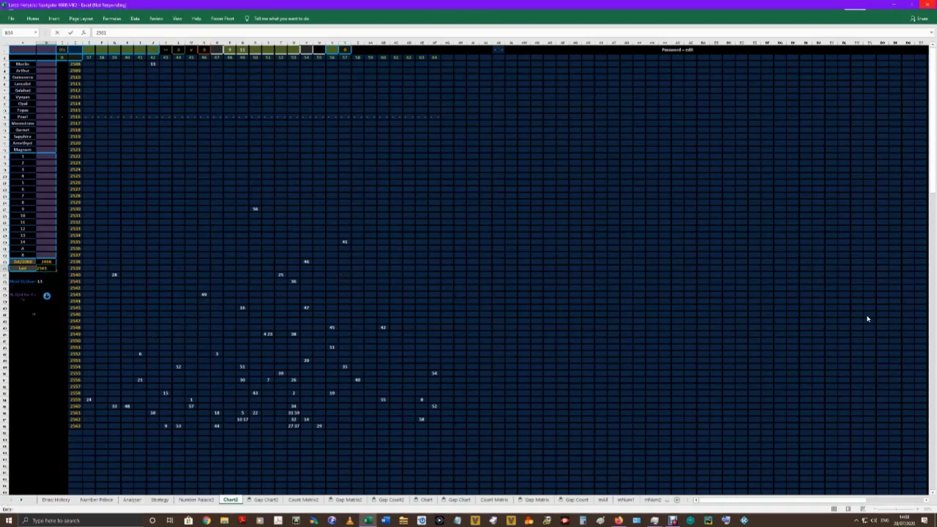
pyautogui.press('Return')
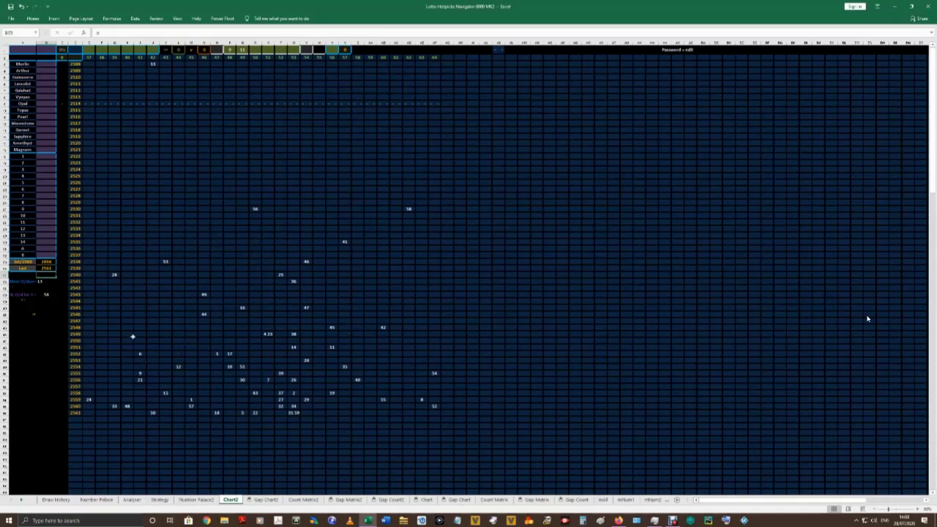
pyautogui.click(408, 208)
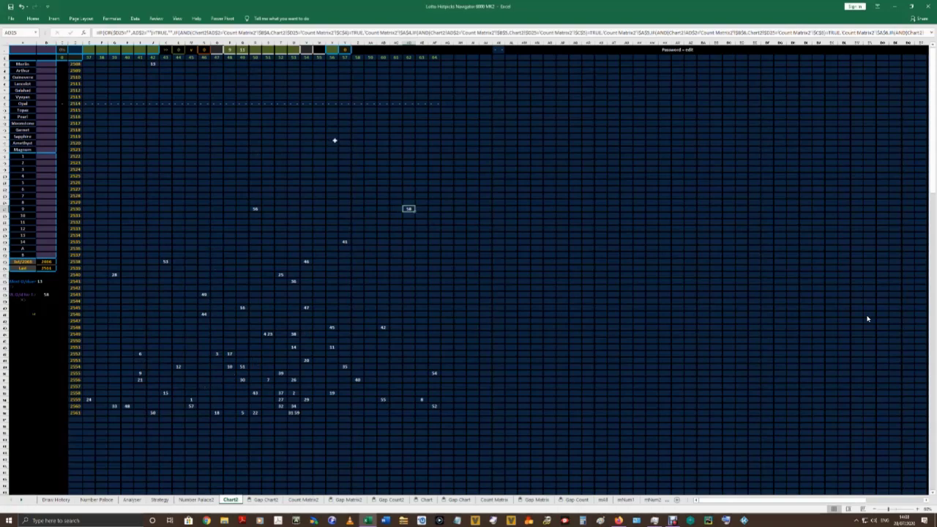
# Enter 0 in W1 to display the result of the draw following the last one charted.
pyautogui.click(321, 48)
pyautogui.write('0')
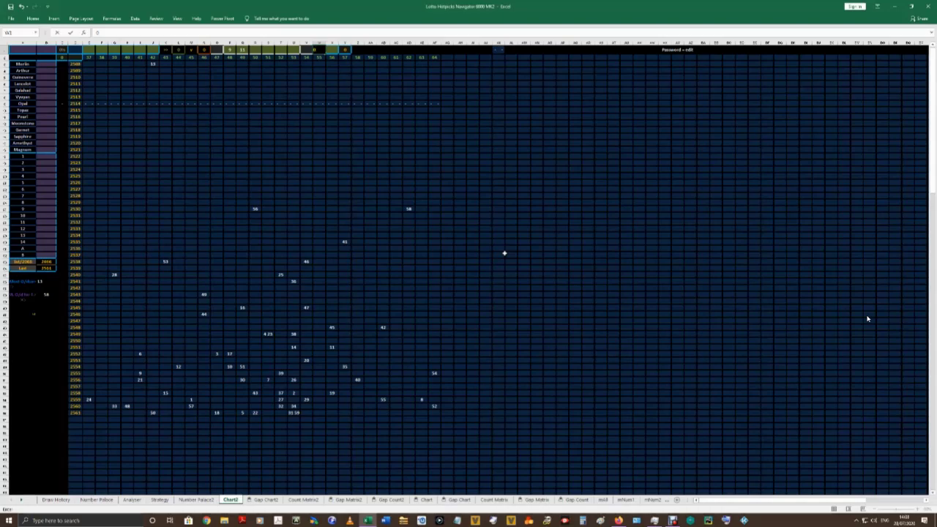
pyautogui.press('Return')
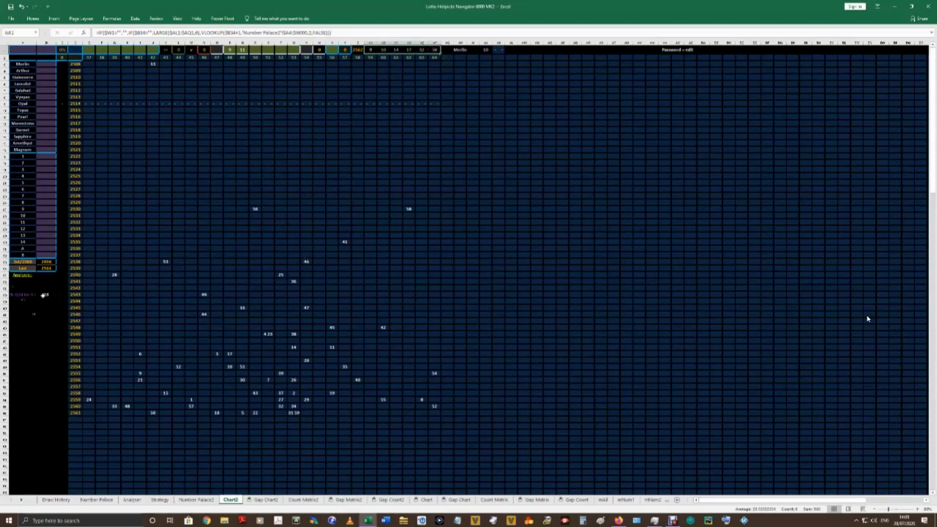
# Apply the m setting in X1 and match the number in B38 to its position on the chart.
pyautogui.click(46, 294)
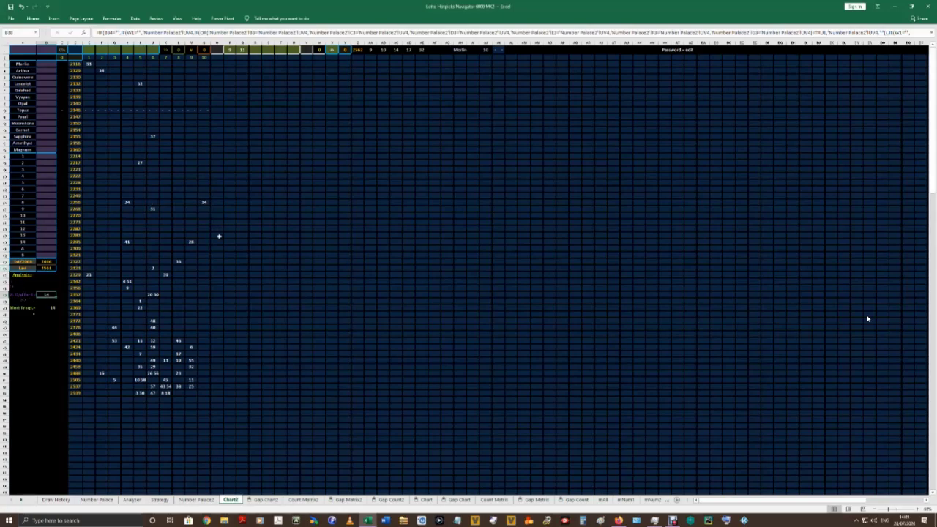
pyautogui.click(203, 202)
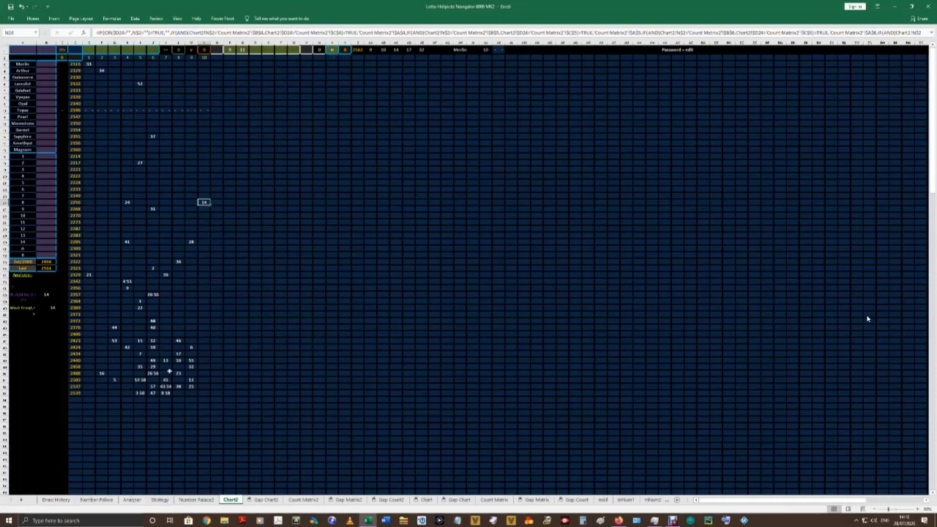
# Clear Y1 to compare the M chart's layout, and set it back to 0.
pyautogui.click(344, 49)
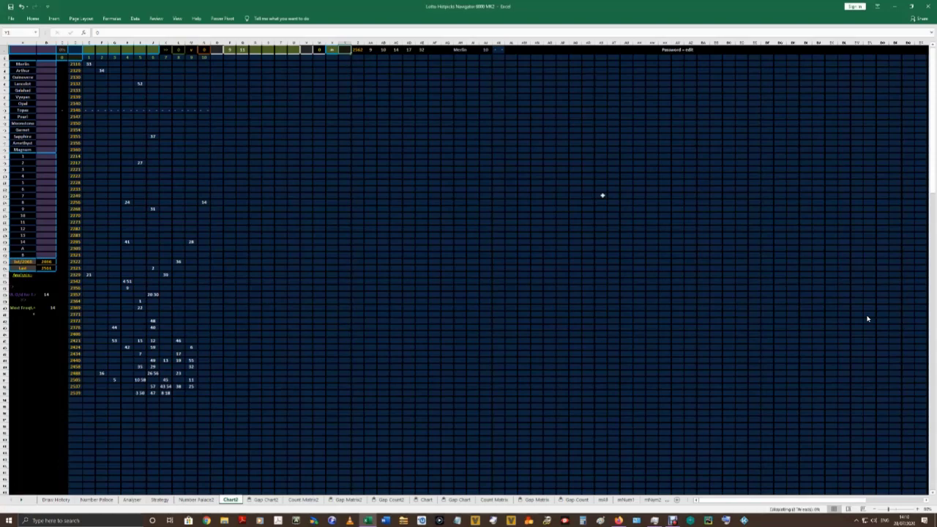
pyautogui.press('Delete')
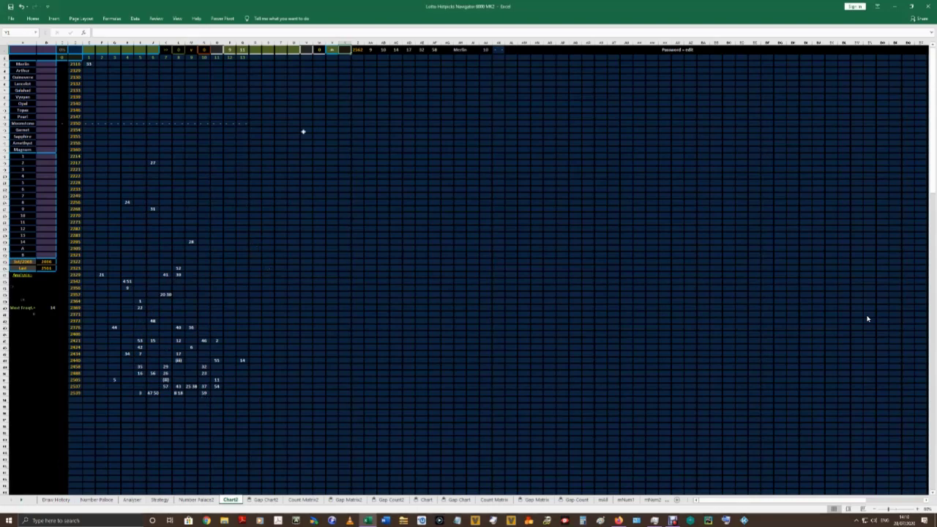
pyautogui.write('0')
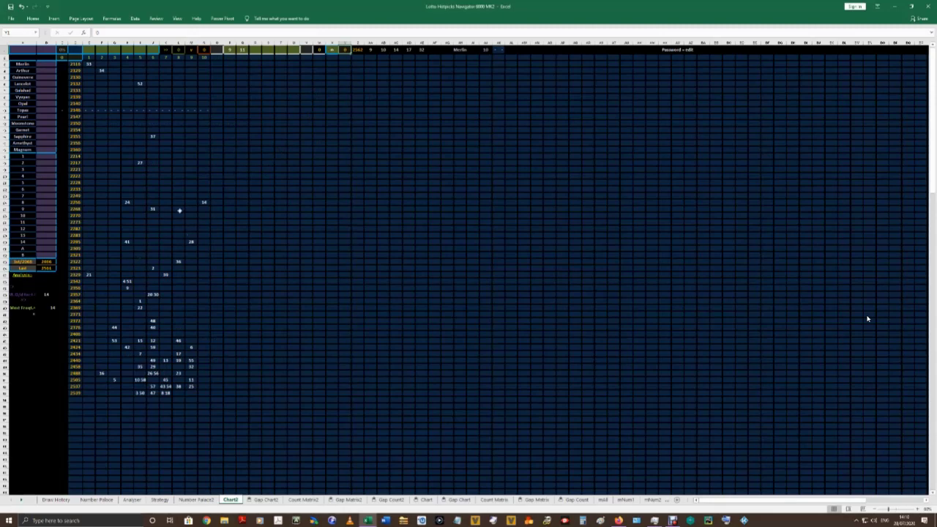
# Compare number 14 on the M chart with the same number in the next draw's result in AC1.
pyautogui.click(202, 202)
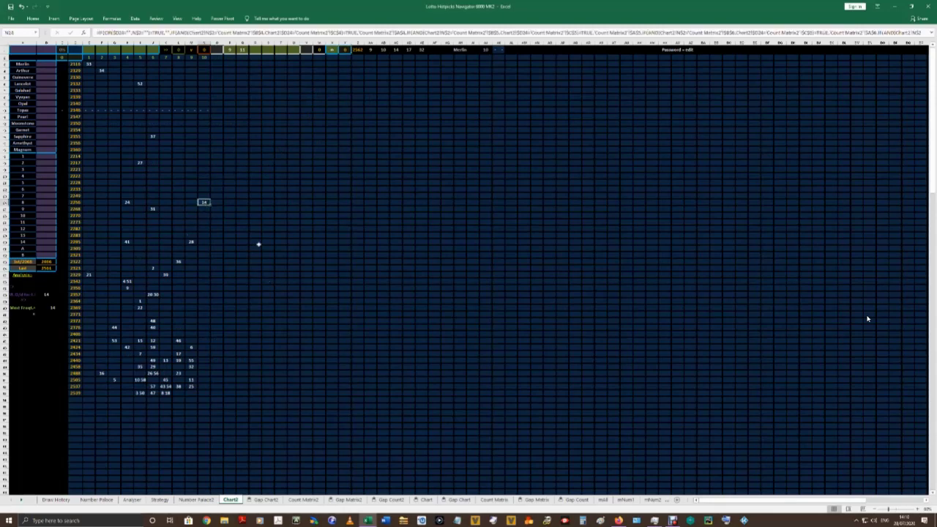
pyautogui.click(395, 50)
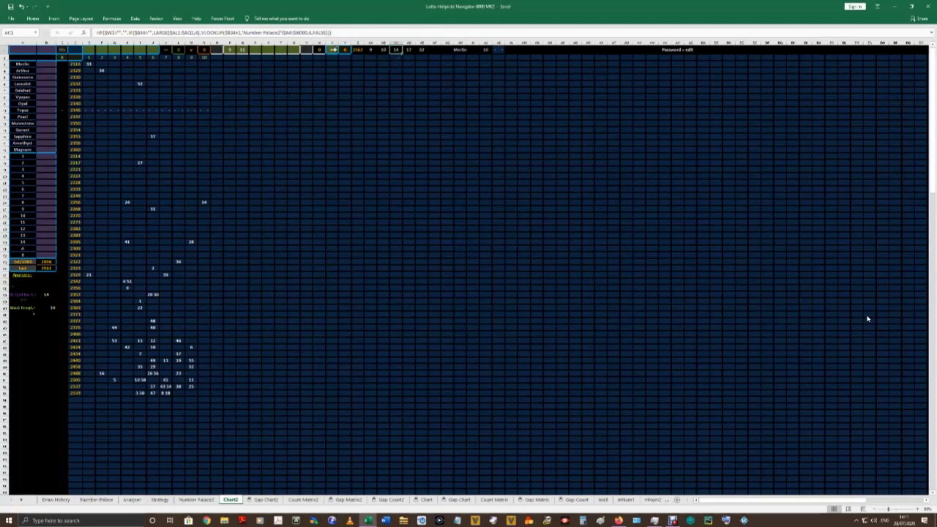
# Restore the last-draw formula in B34 and empty cells W1 and X1, discarding the accidental formula edit.
pyautogui.click(338, 62)
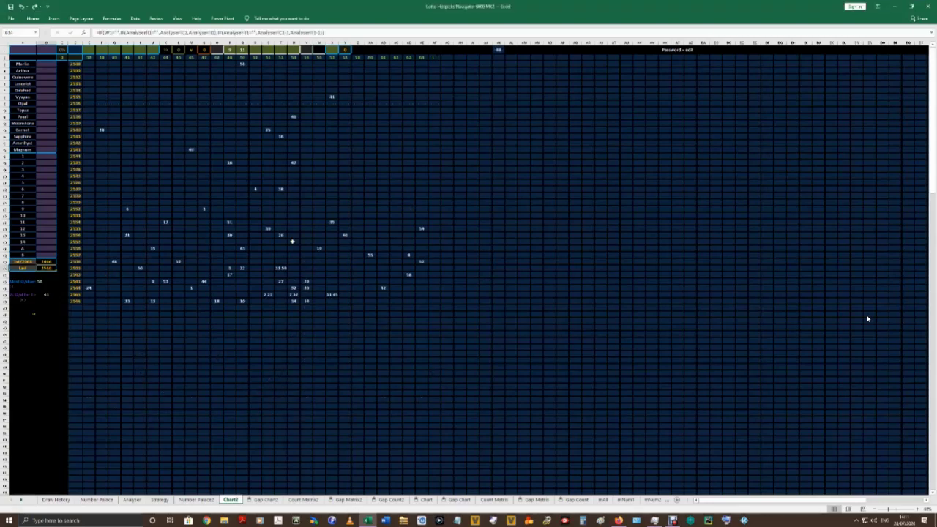
pyautogui.moveTo(336, 32); pyautogui.dragTo(64, 39)
pyautogui.click(156, 157)
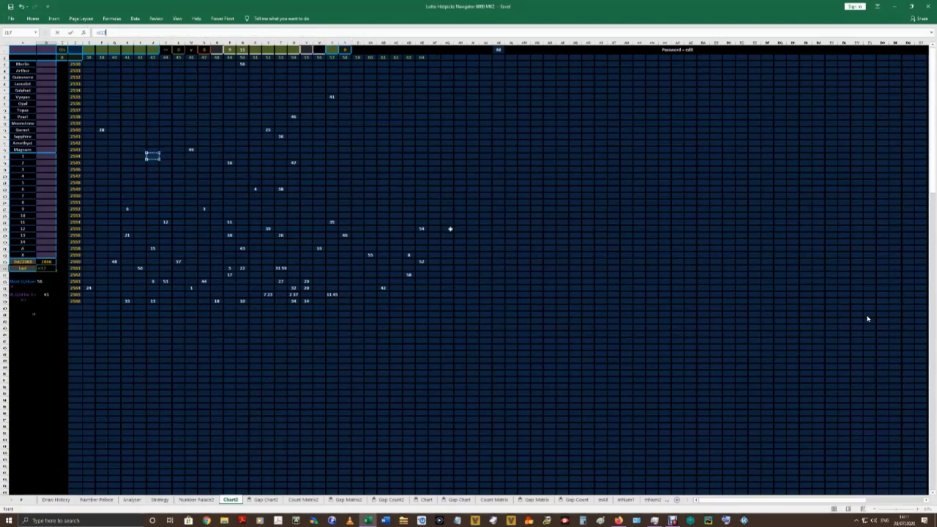
pyautogui.click(268, 209)
pyautogui.click(56, 32)
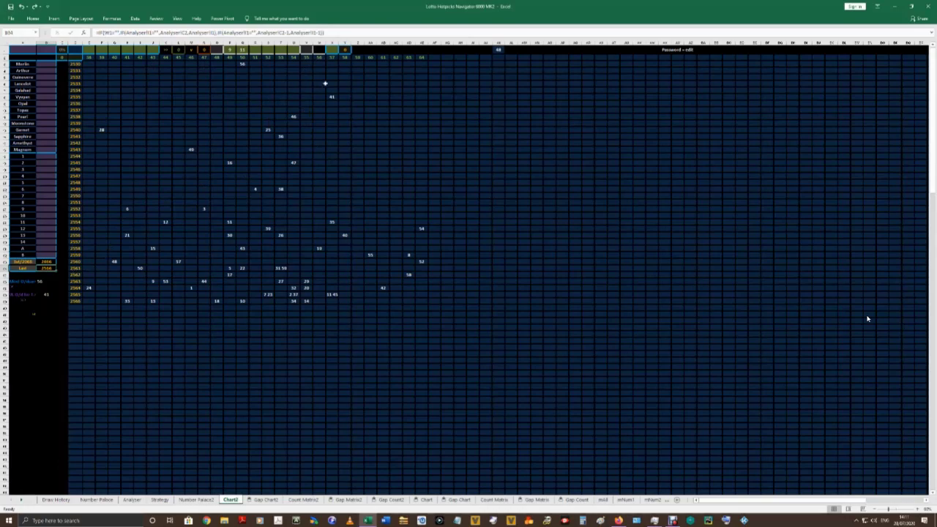
# Apply the f setting in X1 to display the F chart.
pyautogui.click(331, 50)
pyautogui.write('1')
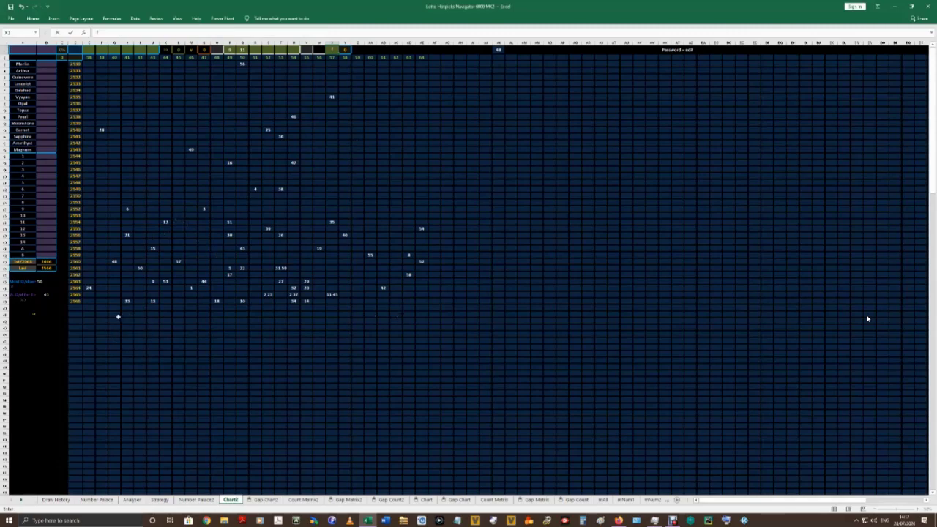
pyautogui.press('Return')
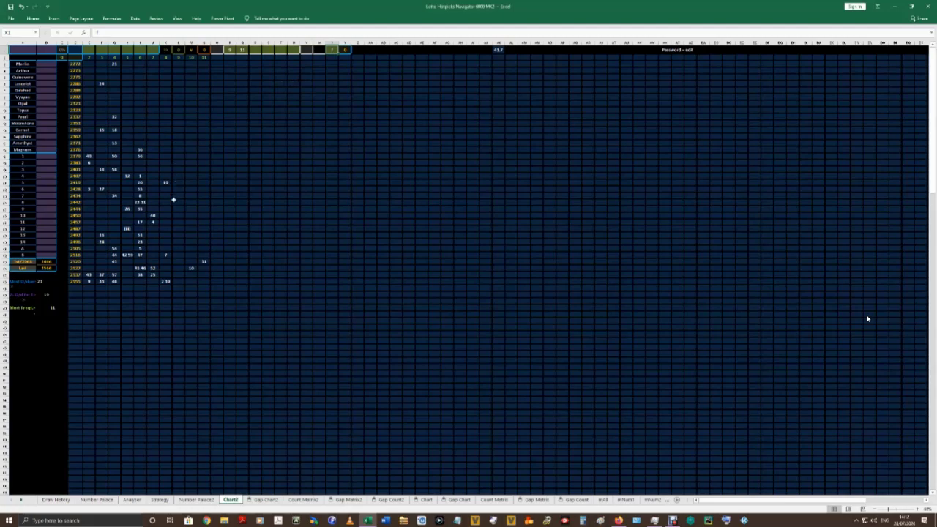
# Clear Y1 to trace the F chart's row for draw 2555 out to number 54, and set Y1 back to 0.
pyautogui.click(344, 50)
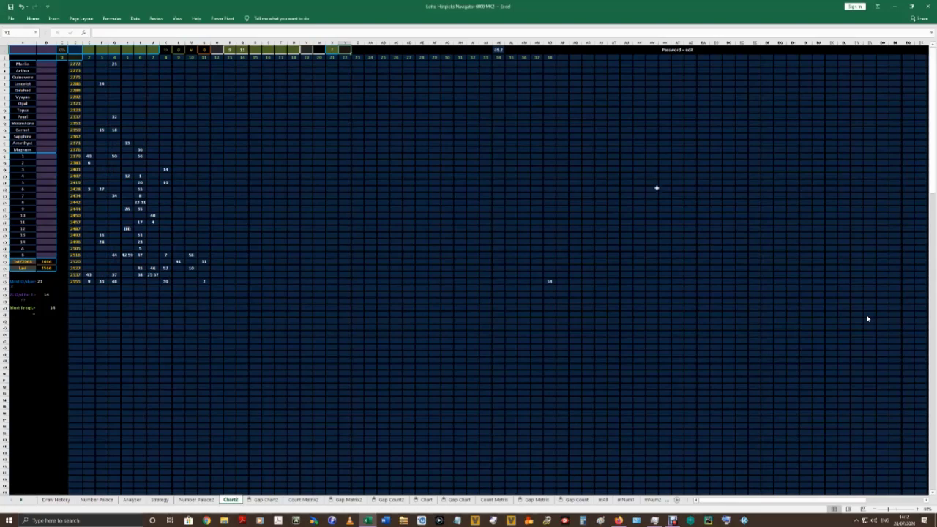
pyautogui.moveTo(548, 281); pyautogui.dragTo(93, 282)
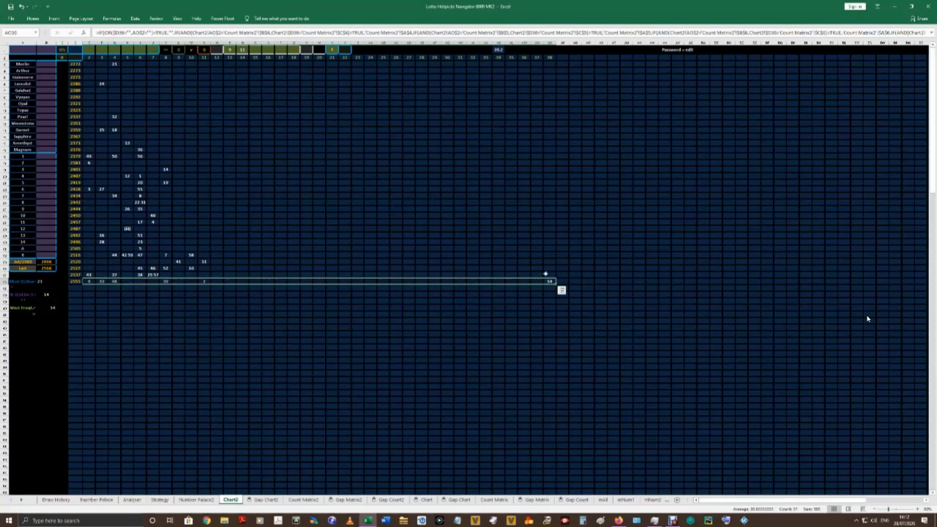
pyautogui.click(548, 281)
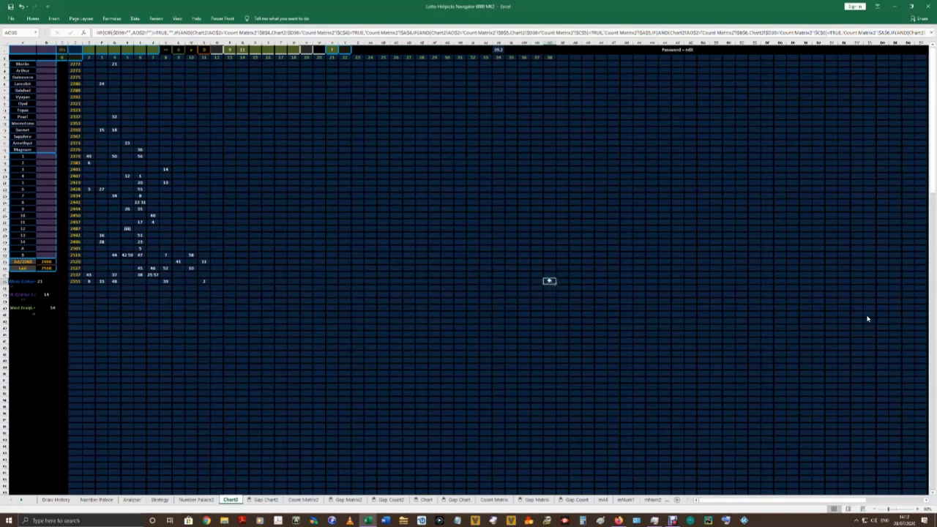
pyautogui.moveTo(555, 284); pyautogui.dragTo(84, 281)
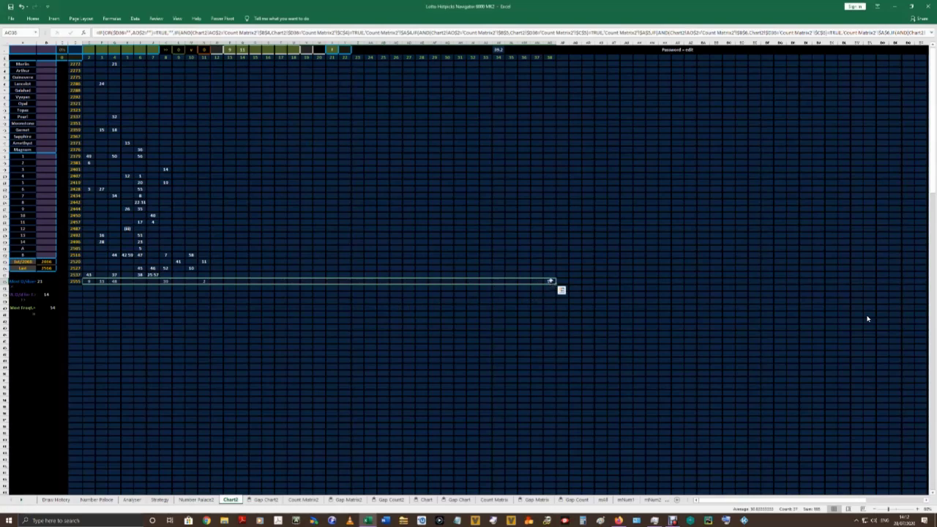
pyautogui.click(549, 282)
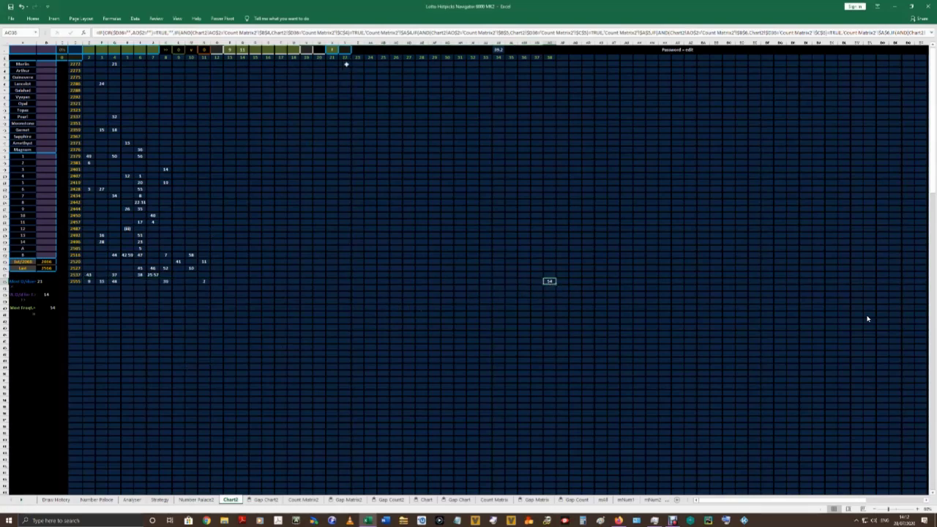
pyautogui.click(345, 49)
pyautogui.write('0')
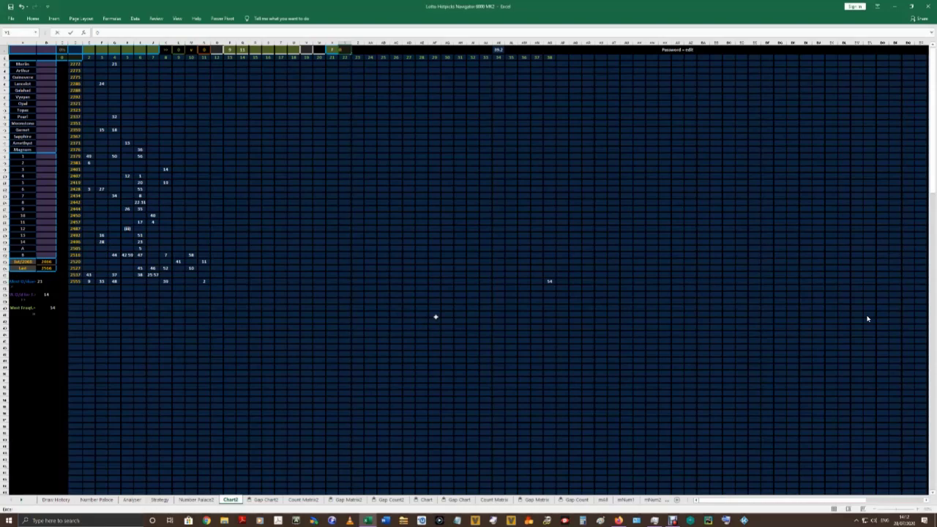
pyautogui.press('Return')
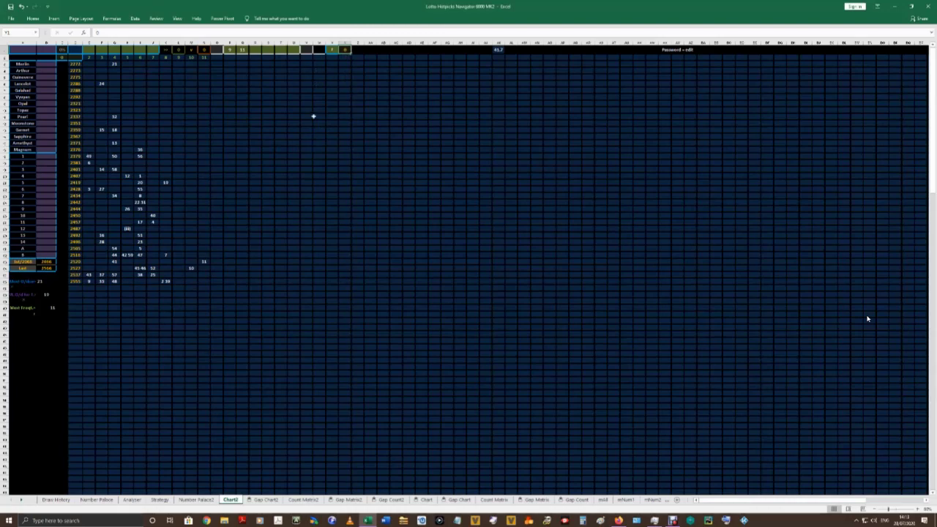
# Apply the o setting in X1 and match the number in B38 to its position on the chart.
pyautogui.press('Left')
pyautogui.press('Right')
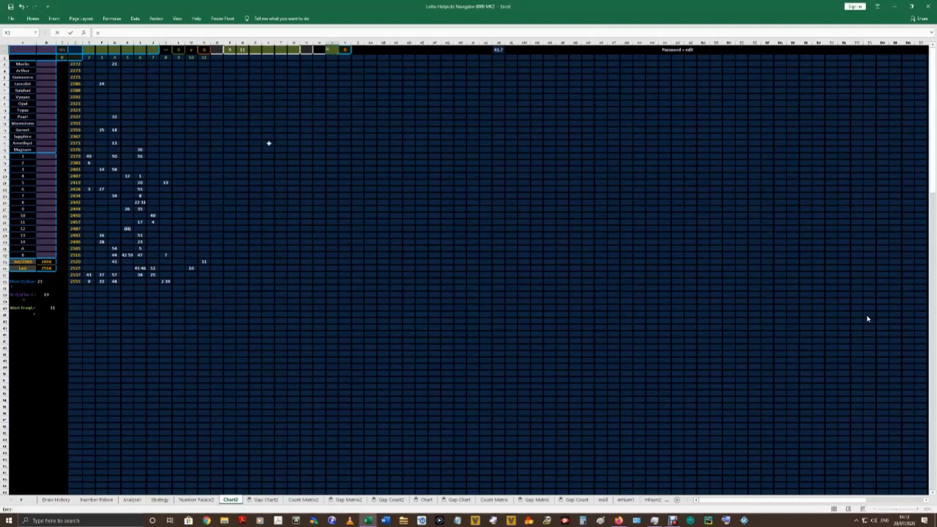
pyautogui.press('Return')
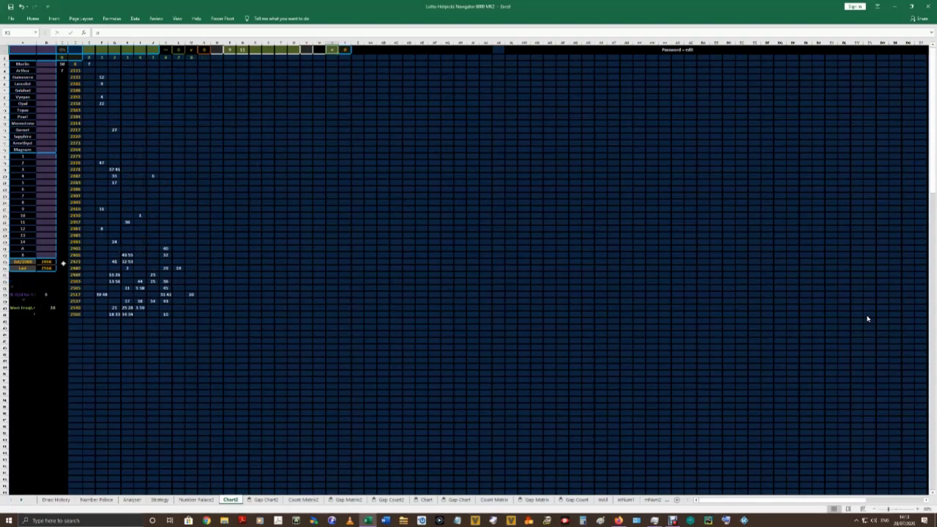
pyautogui.click(151, 176)
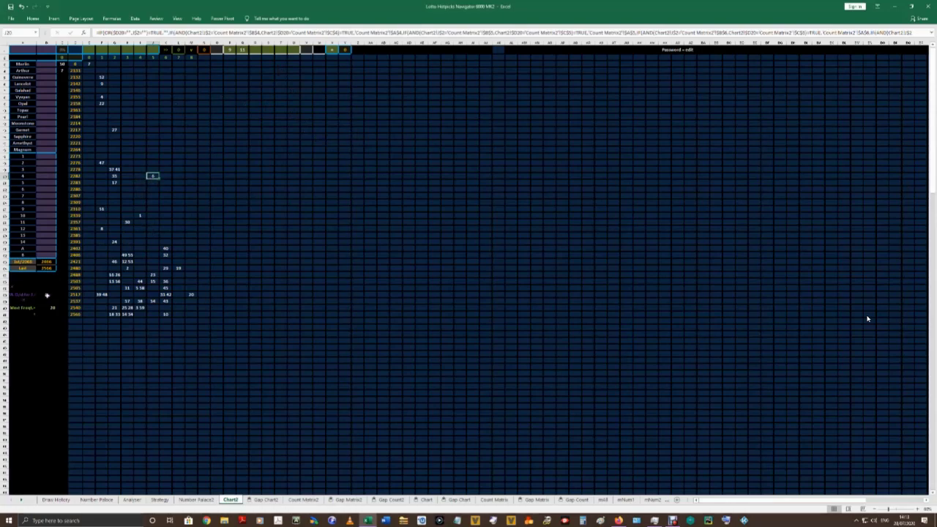
# Clear the setting in X1 and enter Arthur in A1 to chart that group.
pyautogui.click(332, 49)
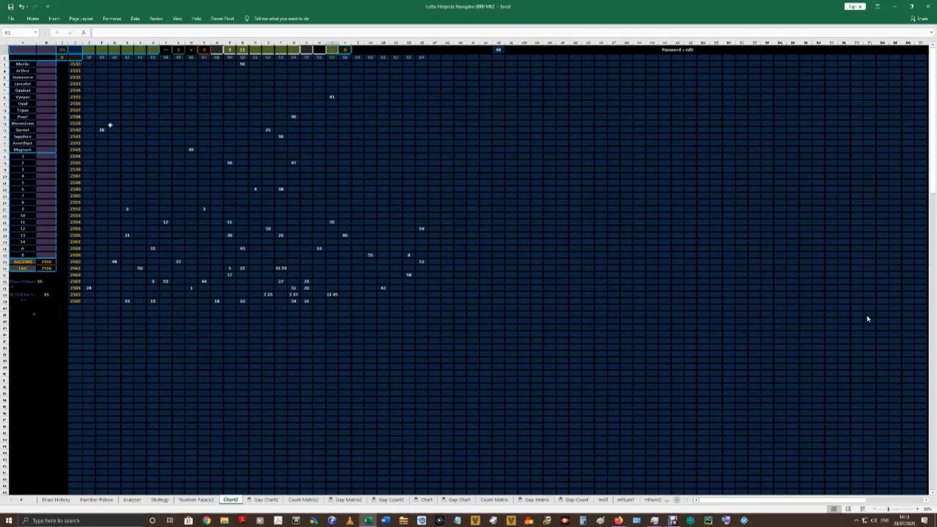
pyautogui.click(30, 50)
pyautogui.write('arthur')
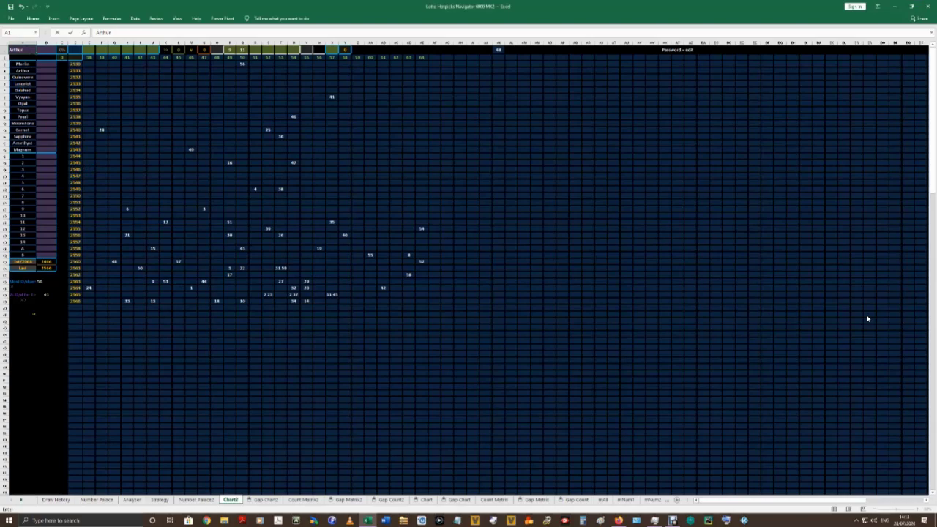
pyautogui.press('Return')
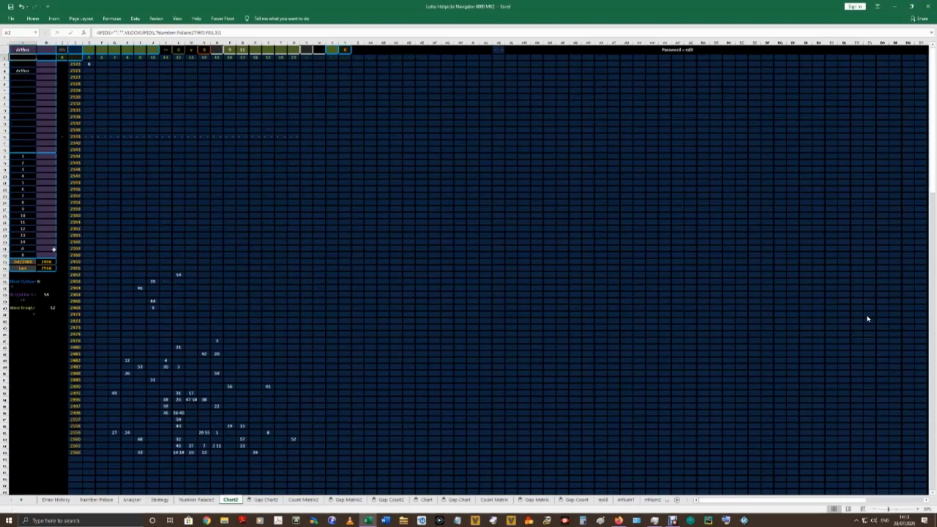
# Examine the gap below number 6 in column E down to draw 2566.
pyautogui.moveTo(88, 65); pyautogui.dragTo(89, 213)
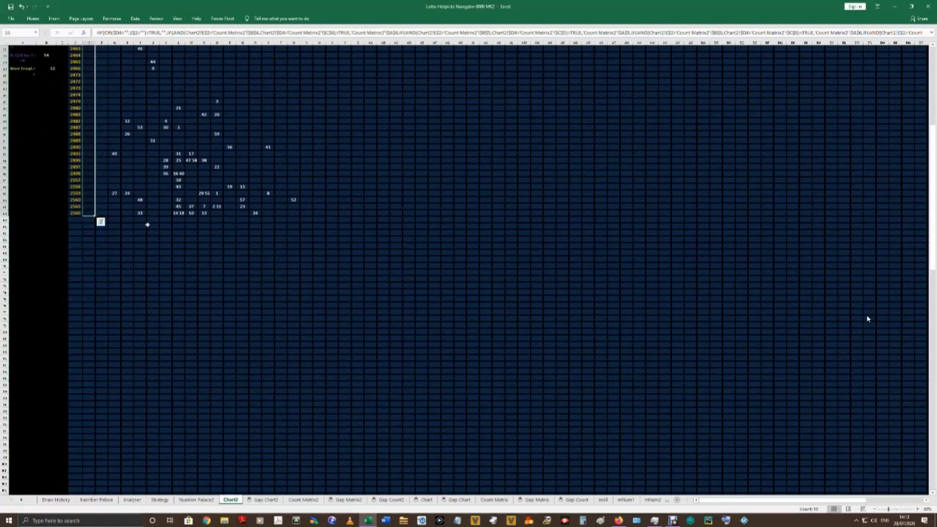
pyautogui.scroll(10, 147, 225)
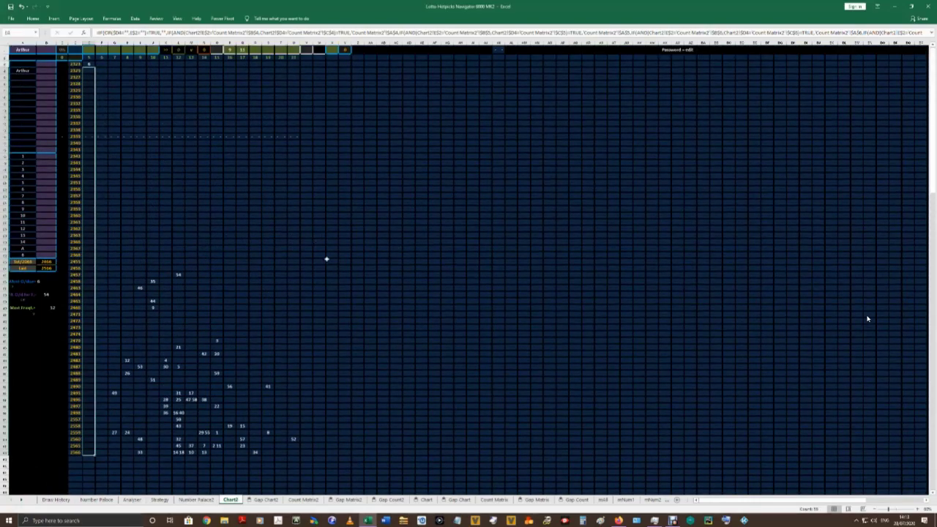
pyautogui.press('Up')
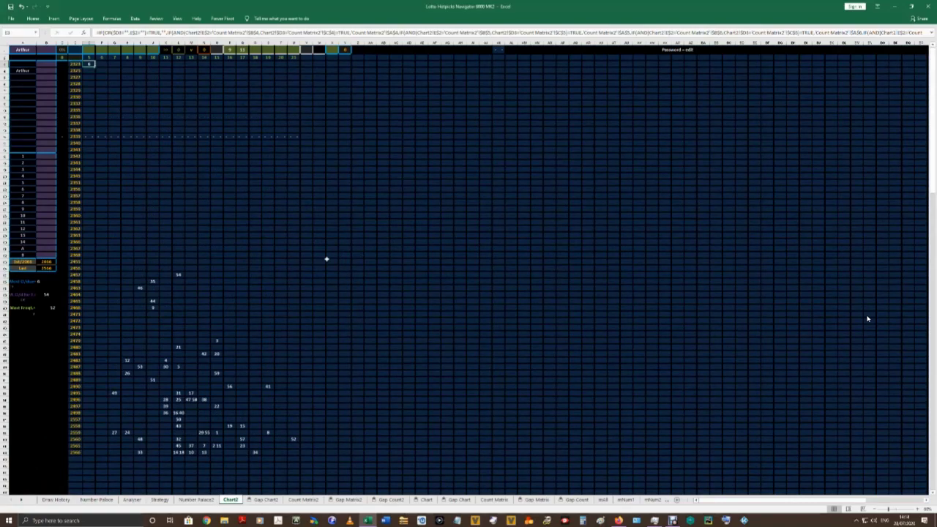
pyautogui.press('Right')
pyautogui.press('Right')
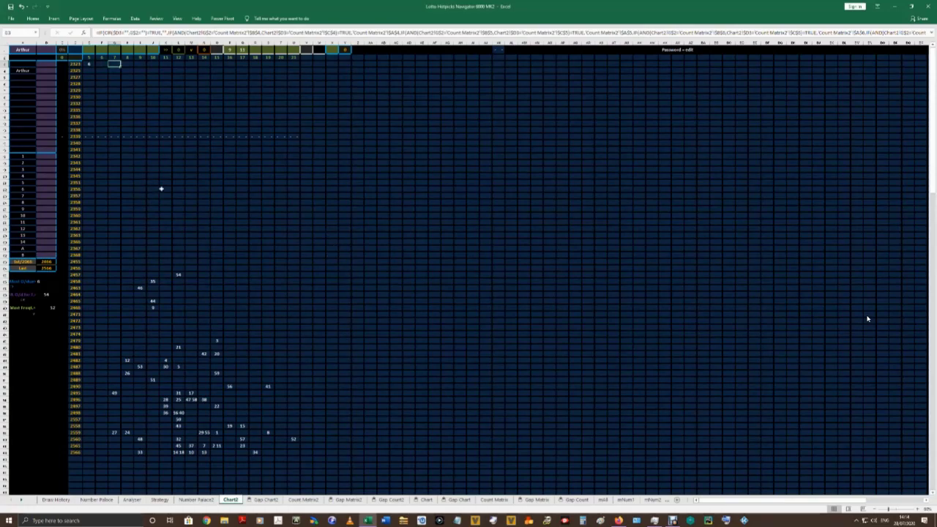
# Trace the dashed line at draw 2339 and check the Average Height (out of gate) section on the Number Palace2 sheet.
pyautogui.moveTo(61, 137); pyautogui.dragTo(303, 142)
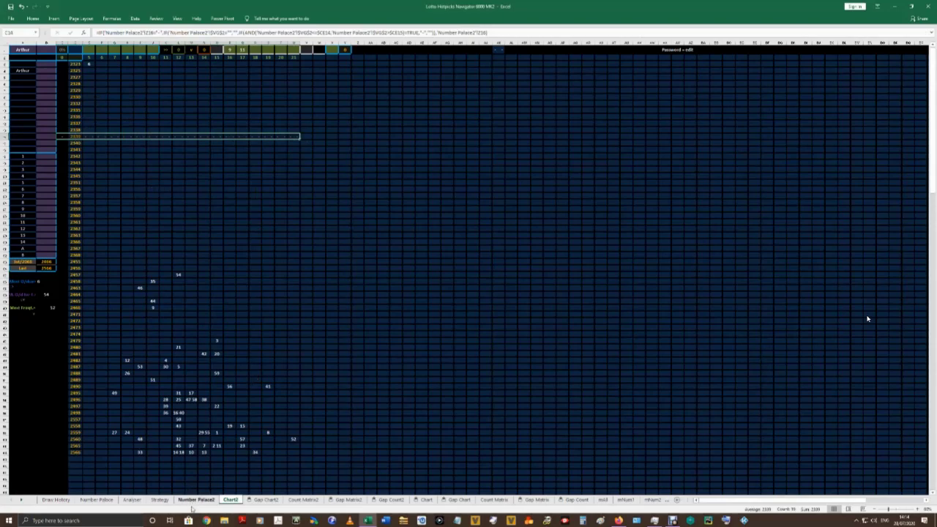
pyautogui.click(98, 500)
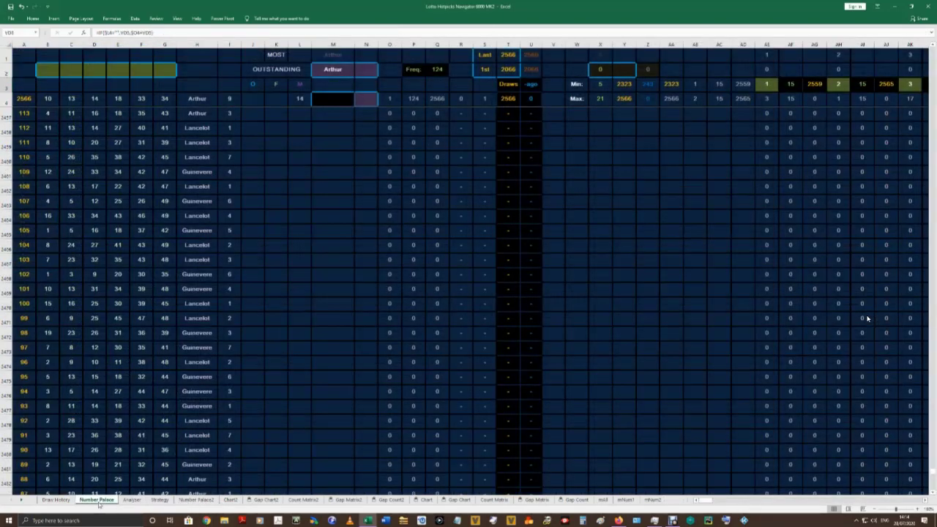
pyautogui.click(195, 500)
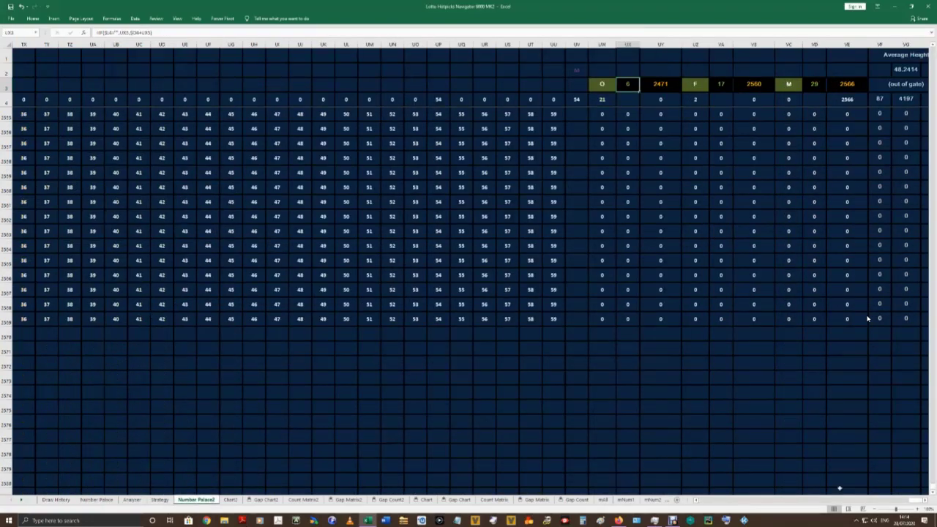
pyautogui.moveTo(915, 500)
pyautogui.mouseDown()
pyautogui.moveTo(649, 506)
pyautogui.moveTo(919, 504)
pyautogui.mouseUp()
pyautogui.click(925, 501)
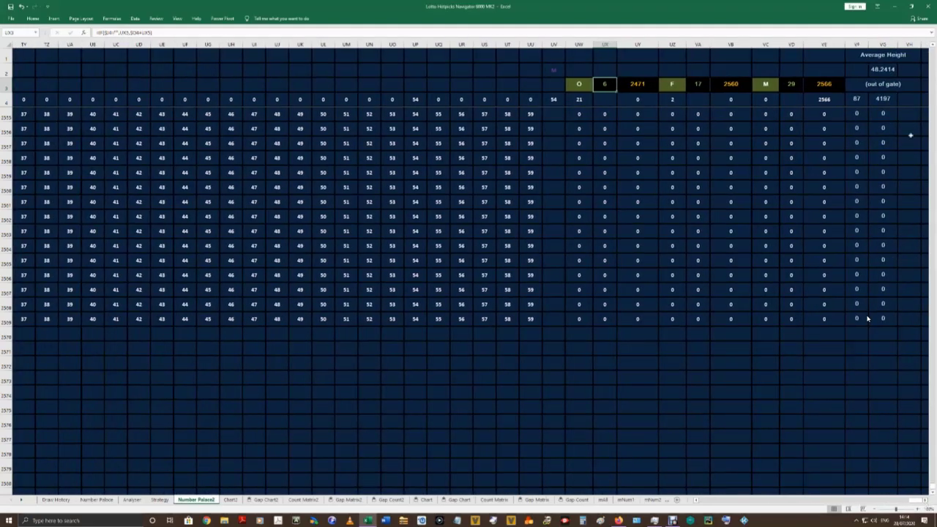
pyautogui.click(874, 84)
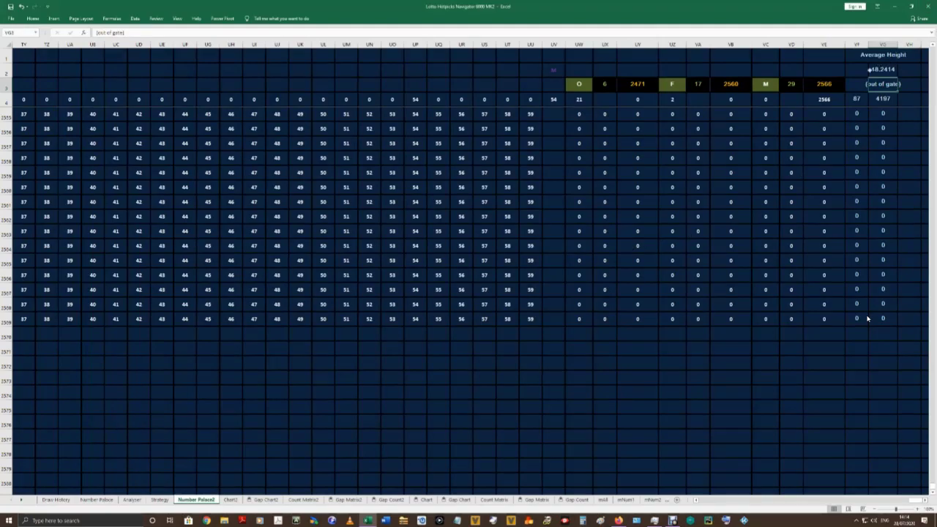
pyautogui.click(887, 54)
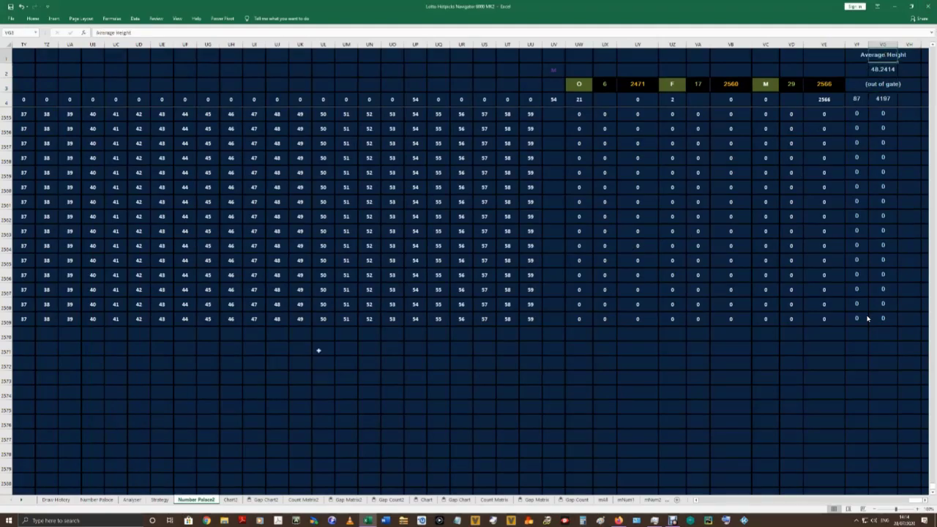
# Inspect the dashed line's starting cell C14 on Chart2 and review the average-height data in column VG of Number Palace2.
pyautogui.click(231, 500)
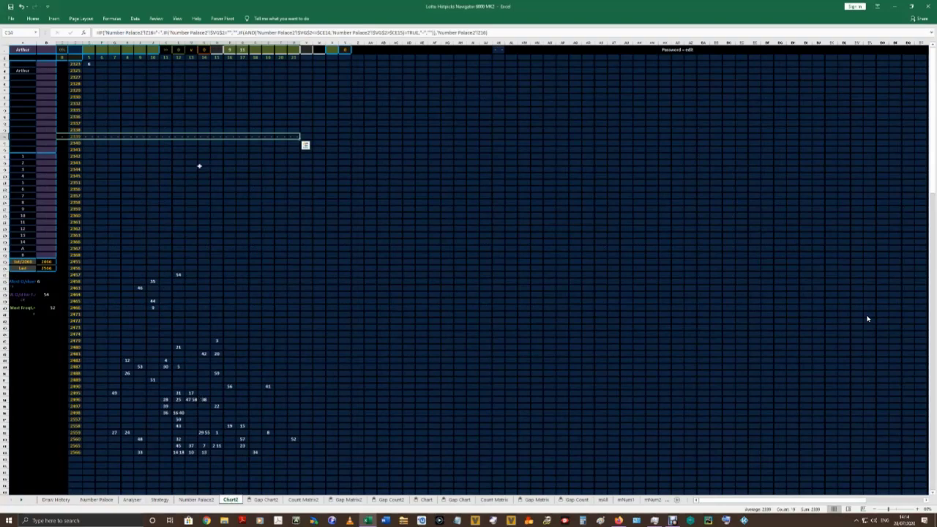
pyautogui.click(63, 137)
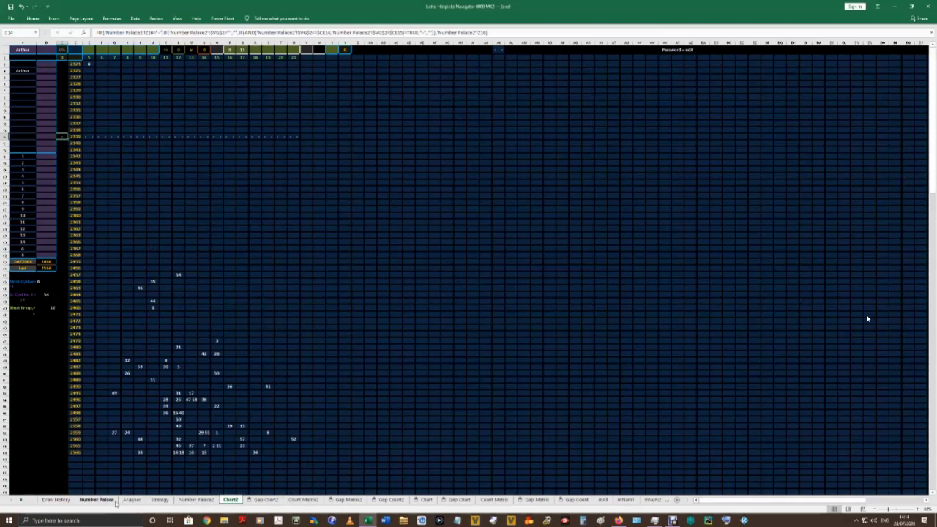
pyautogui.click(210, 500)
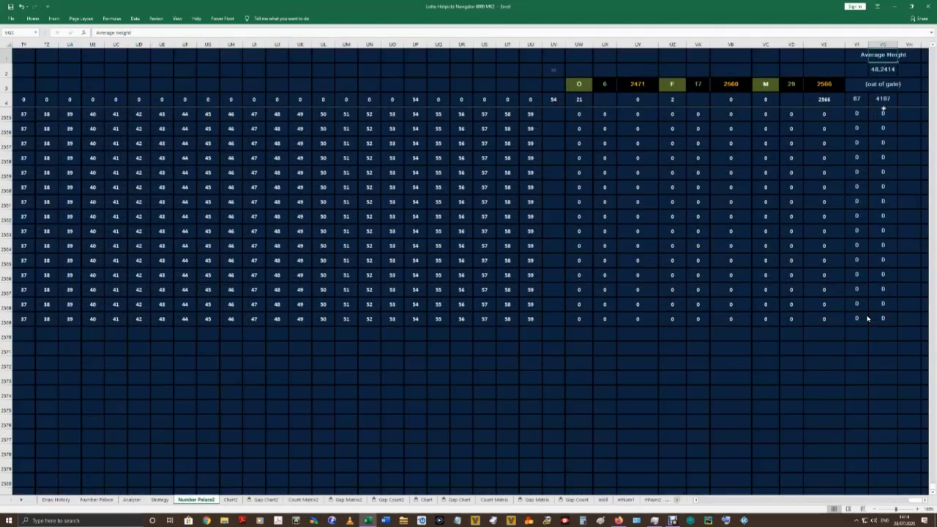
pyautogui.click(870, 319)
pyautogui.hotkey('shift', 'Up')
pyautogui.hotkey('shift', 'Up')
pyautogui.hotkey('shift', 'Up')
pyautogui.hotkey('shift', 'Up')
pyautogui.hotkey('shift', 'Up')
pyautogui.hotkey('shift', 'Up')
pyautogui.hotkey('shift', 'Up')
pyautogui.hotkey('shift', 'Up')
pyautogui.hotkey('shift', 'Up')
pyautogui.hotkey('shift', 'Up')
pyautogui.hotkey('shift', 'Up')
pyautogui.hotkey('shift', 'Up')
pyautogui.hotkey('shift', 'Up')
pyautogui.hotkey('shift', 'Up')
pyautogui.hotkey('shift', 'Up')
pyautogui.hotkey('shift', 'Up')
pyautogui.hotkey('shift', 'Up')
pyautogui.hotkey('shift', 'Up')
pyautogui.hotkey('shift', 'Up')
pyautogui.hotkey('shift', 'Up')
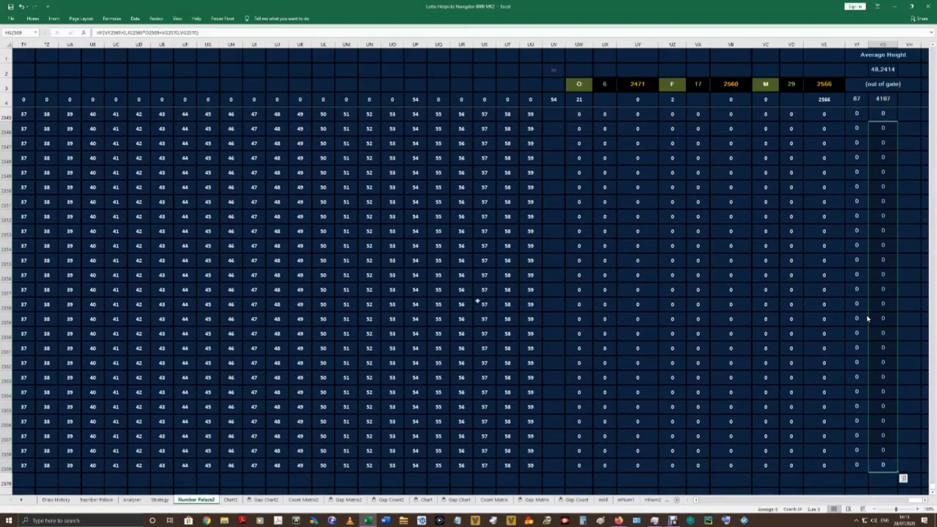
pyautogui.scroll(-5, 868, 318)
pyautogui.scroll(2, 867, 318)
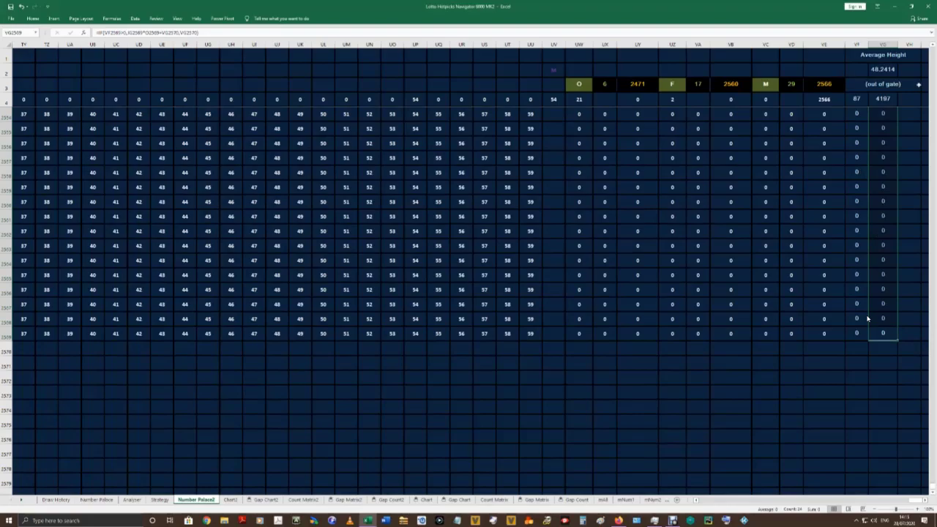
# Return to Chart2 and compare the dashed average-height line at draw 2339 with the gap below number 6 in column E.
pyautogui.click(229, 499)
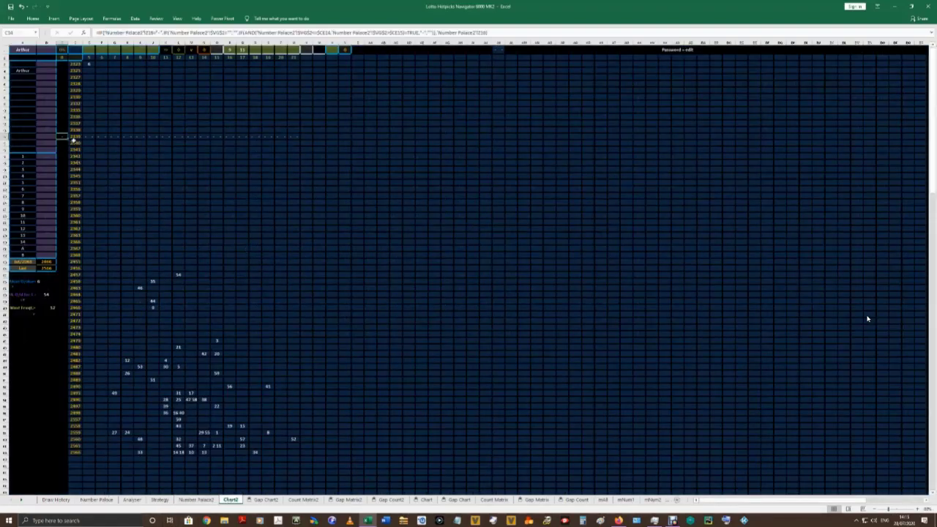
pyautogui.moveTo(85, 136); pyautogui.dragTo(302, 143)
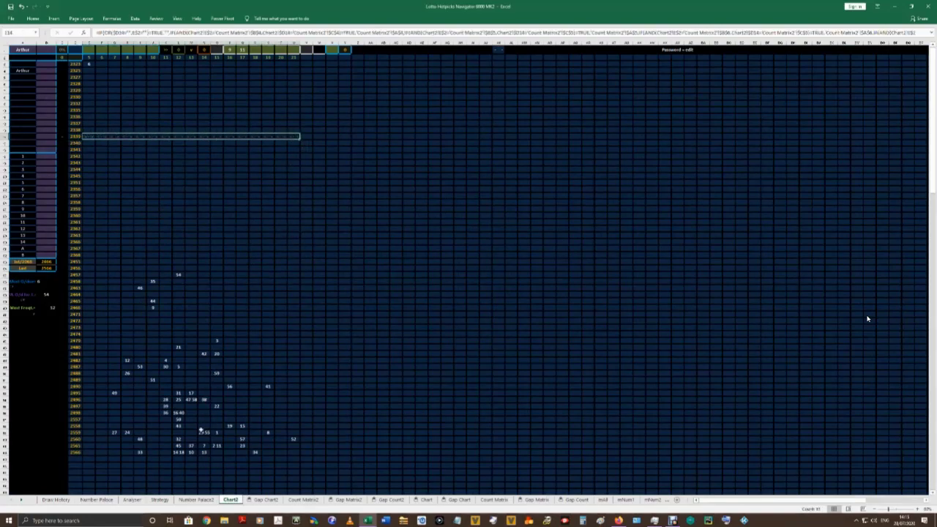
pyautogui.moveTo(238, 452); pyautogui.dragTo(243, 139)
pyautogui.click(168, 183)
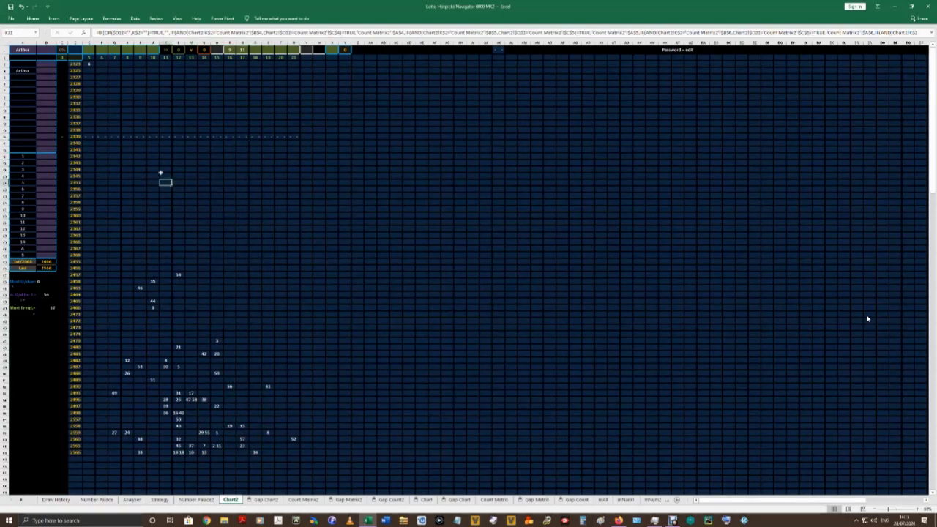
pyautogui.moveTo(89, 67); pyautogui.dragTo(91, 454)
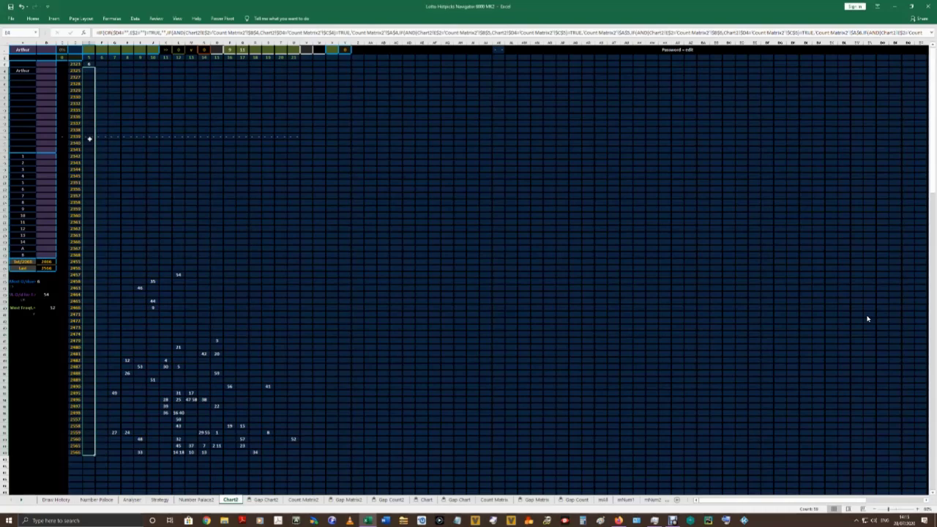
pyautogui.moveTo(294, 136); pyautogui.dragTo(60, 136)
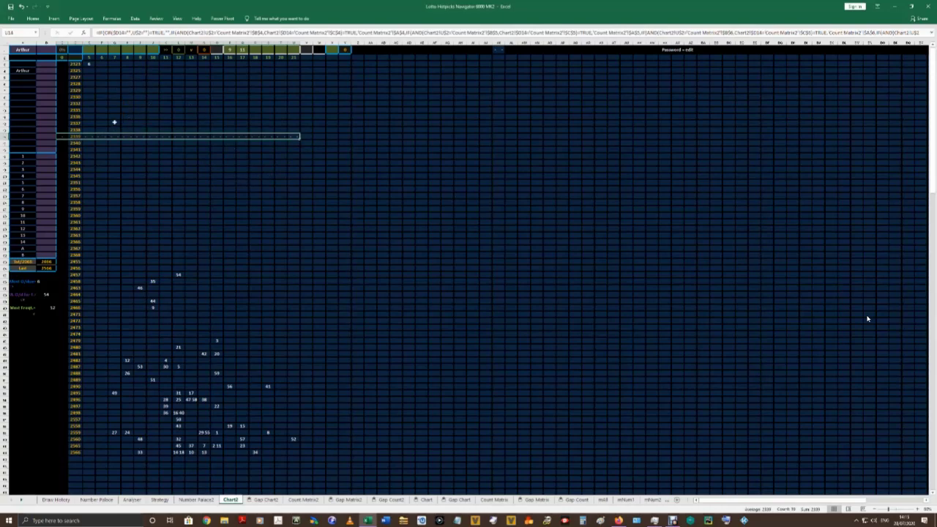
# Examine the chart area between the dashed line at draw 2339 and draw 2566 on Chart2.
pyautogui.click(306, 136)
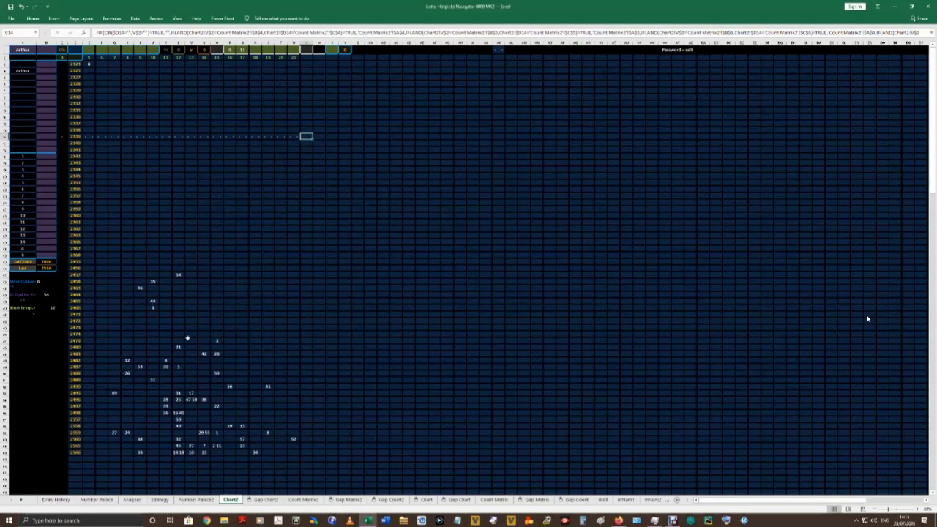
pyautogui.moveTo(177, 144); pyautogui.dragTo(183, 453)
pyautogui.moveTo(91, 452); pyautogui.dragTo(294, 139)
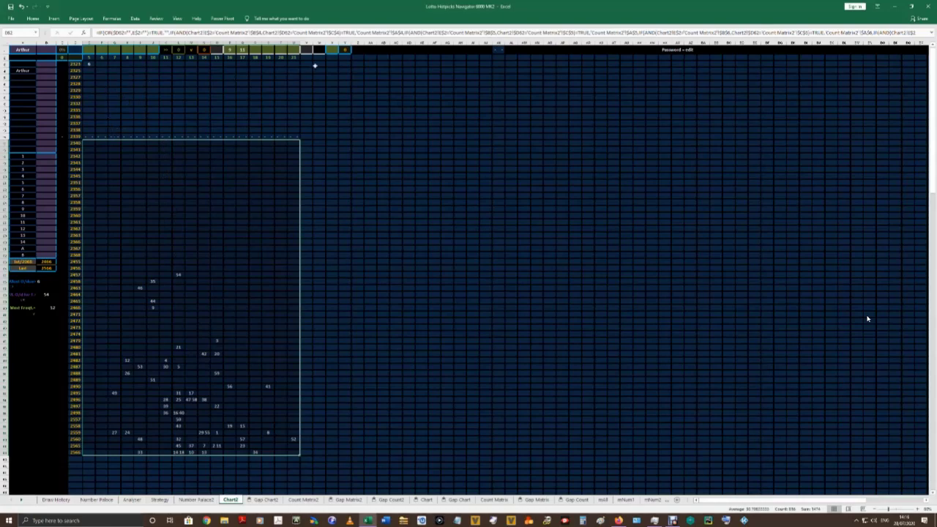
pyautogui.click(364, 170)
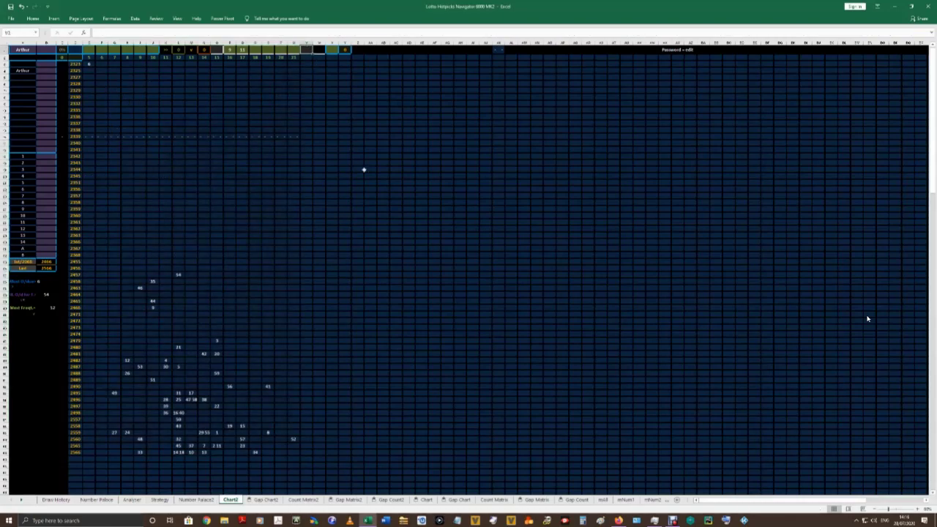
# Compare number 6 at the top of column E with the empty row for the next draw below 2566.
pyautogui.click(88, 64)
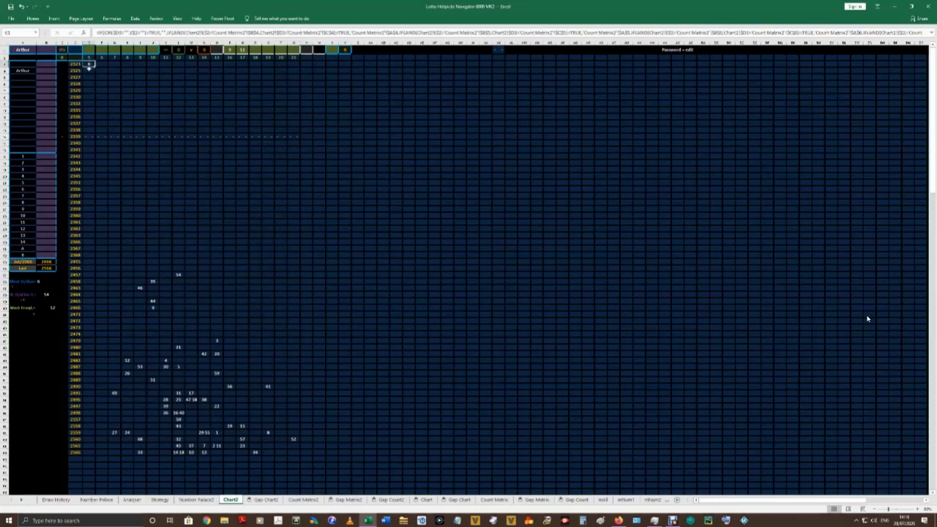
pyautogui.click(75, 452)
pyautogui.click(75, 459)
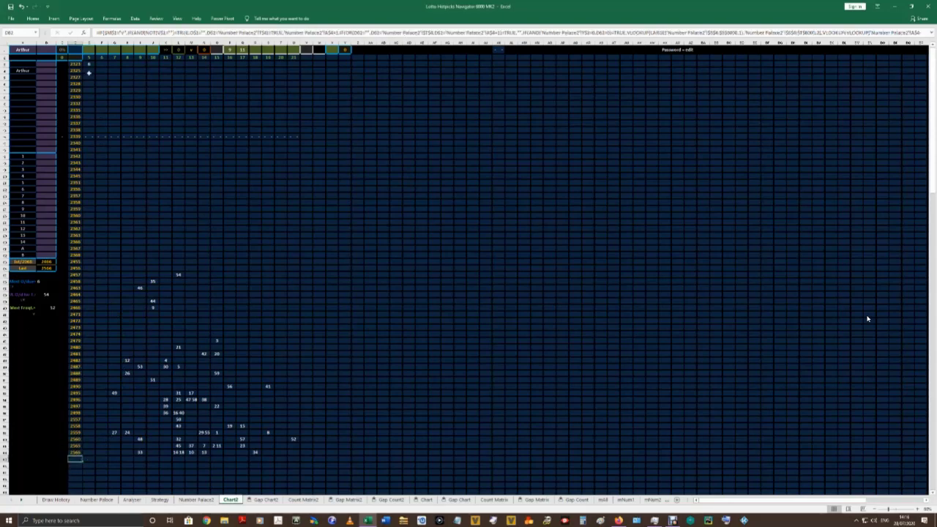
pyautogui.click(104, 64)
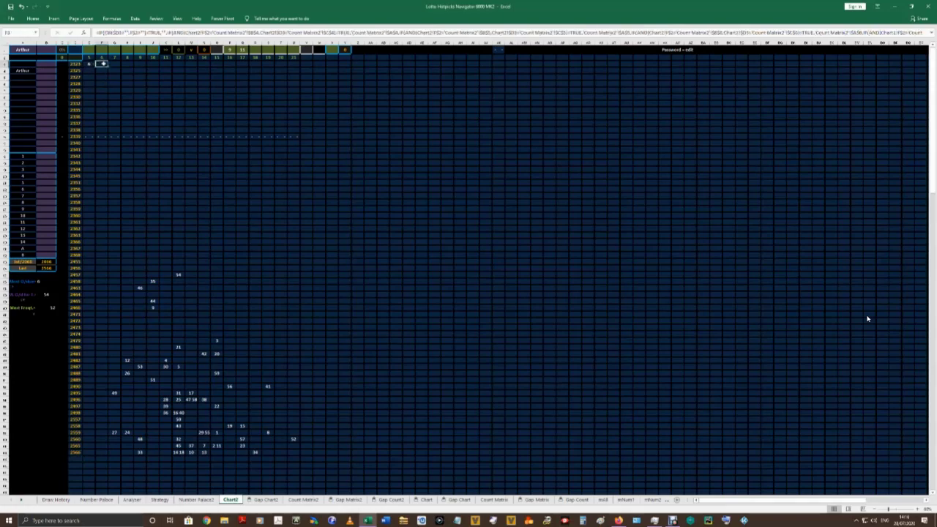
pyautogui.click(101, 458)
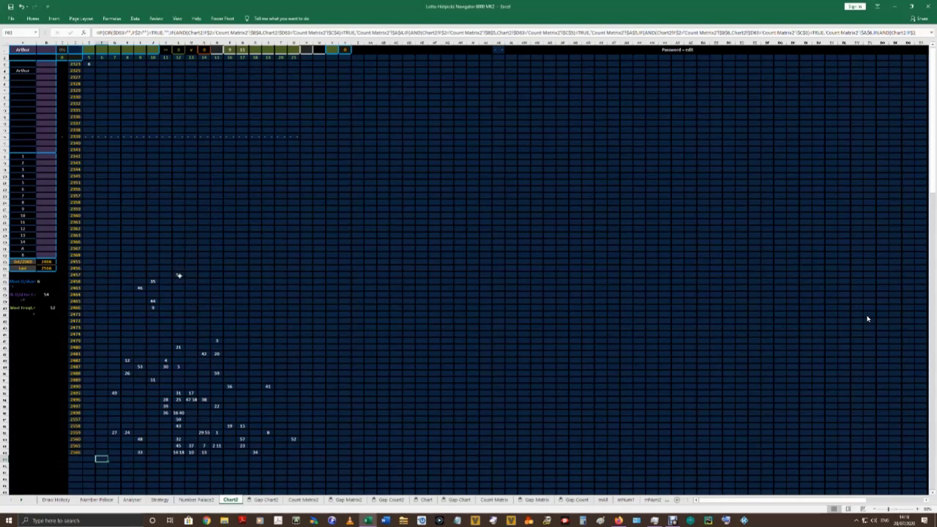
# Compare the gap between the dashed line and number 54 in column L with the gap between number 6 and the line in column E.
pyautogui.click(179, 275)
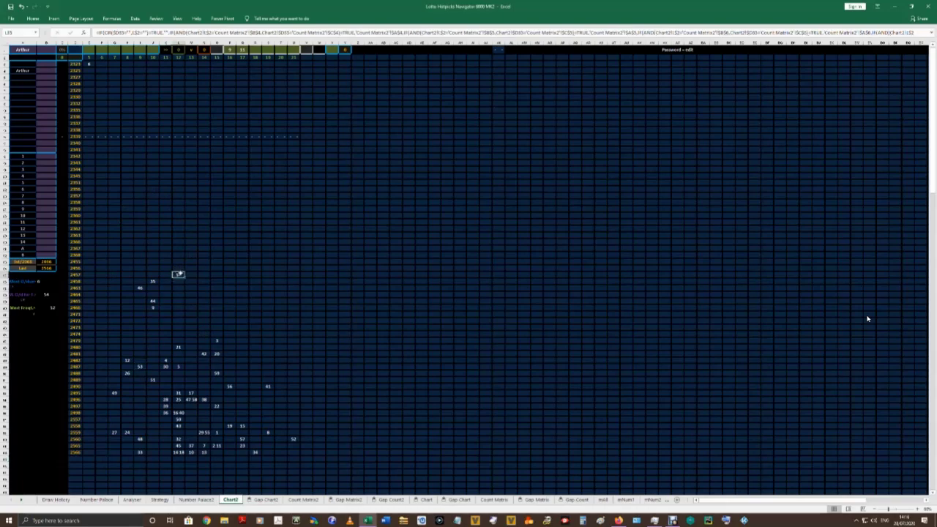
pyautogui.moveTo(178, 141); pyautogui.dragTo(179, 274)
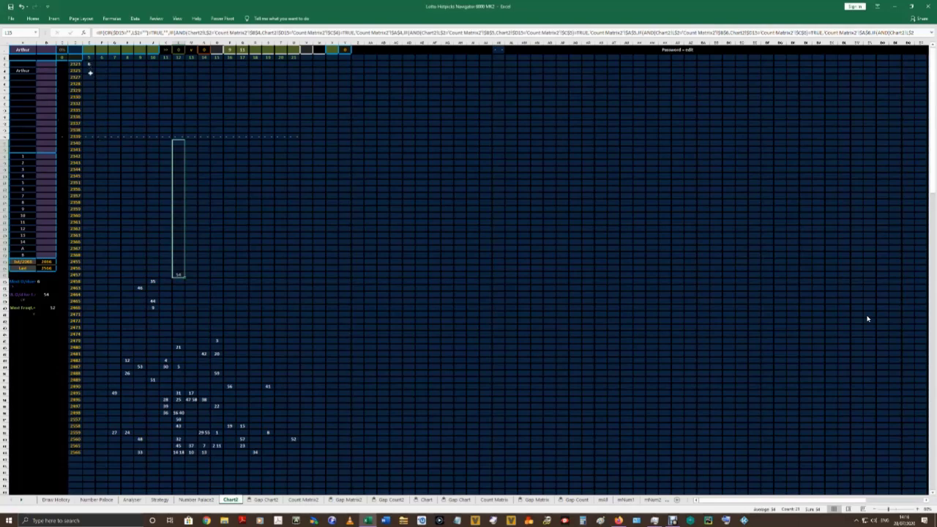
pyautogui.moveTo(89, 68); pyautogui.dragTo(88, 138)
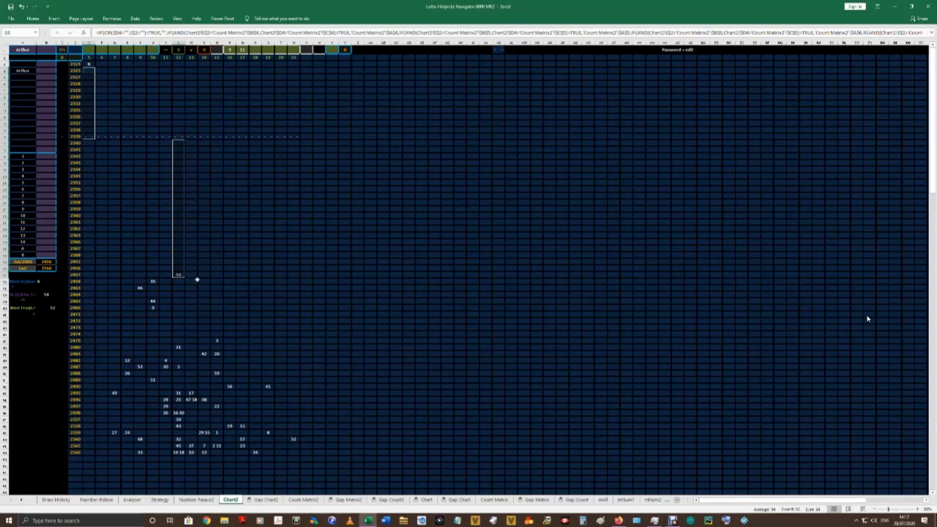
pyautogui.click(90, 136)
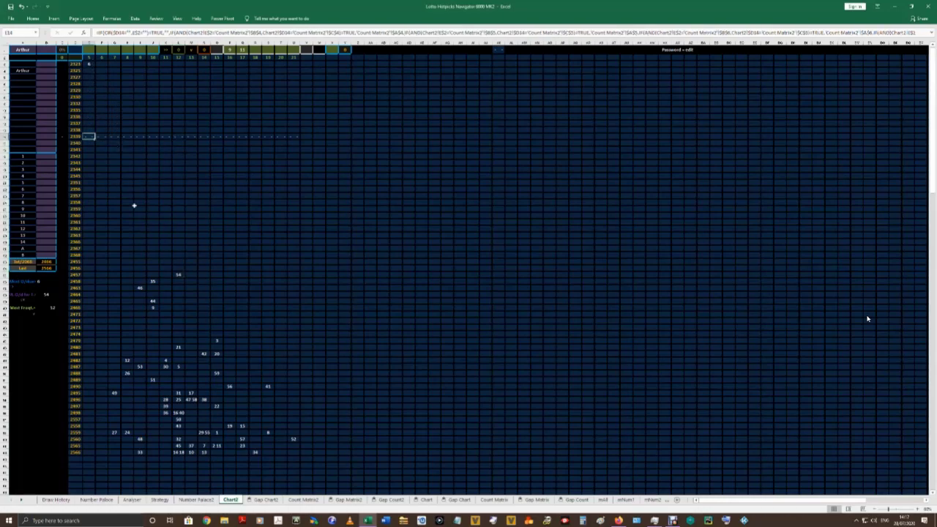
pyautogui.moveTo(178, 268); pyautogui.dragTo(177, 143)
pyautogui.moveTo(90, 71); pyautogui.dragTo(89, 131)
pyautogui.click(89, 64)
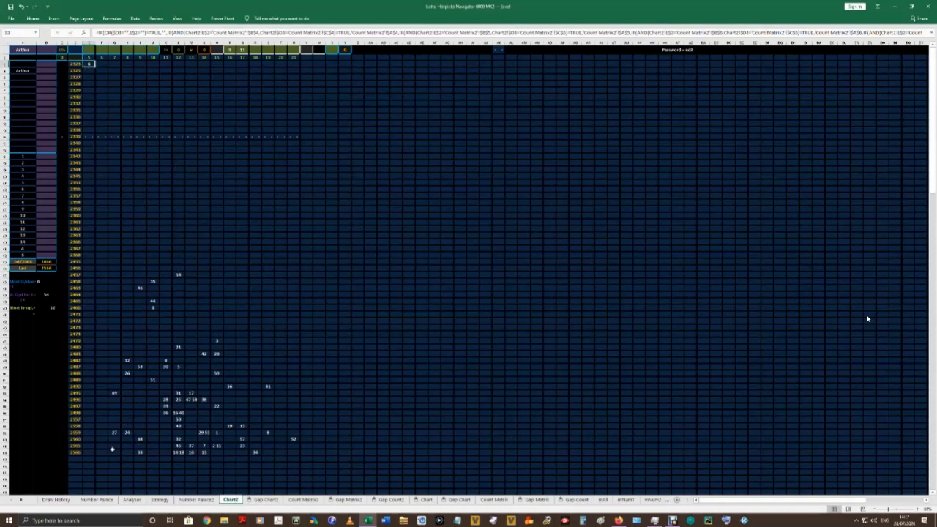
# Compare the blank rows below draw 2566 with the spans under number 6 in column E and above number 54 in column L.
pyautogui.moveTo(74, 456); pyautogui.dragTo(299, 477)
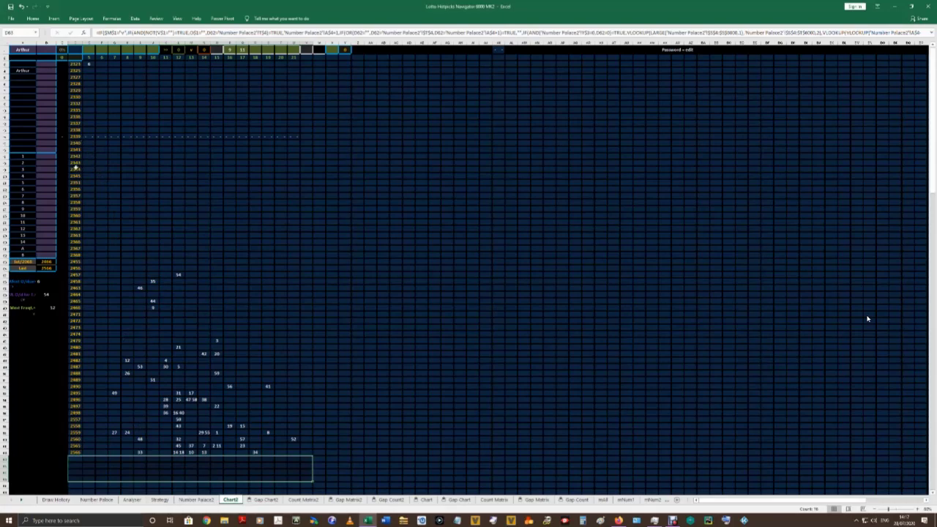
pyautogui.moveTo(295, 176); pyautogui.dragTo(79, 481)
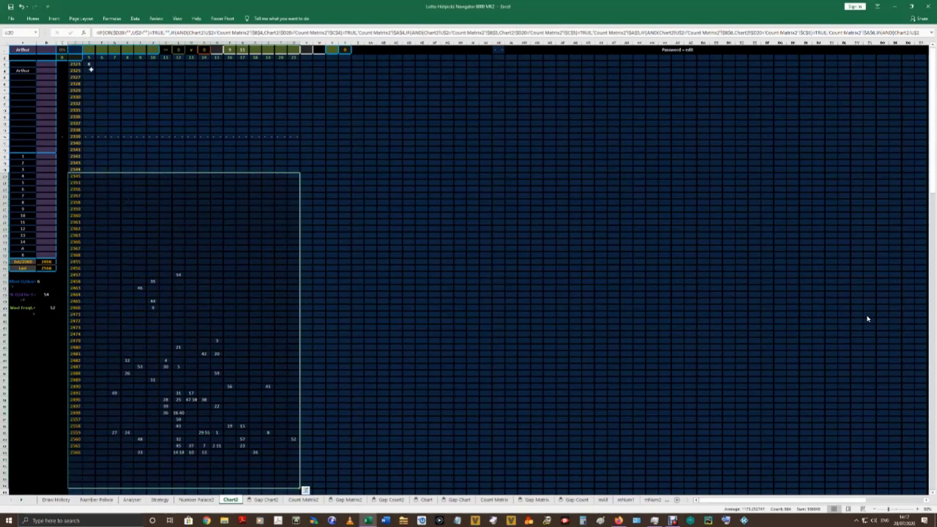
pyautogui.moveTo(90, 70); pyautogui.dragTo(88, 166)
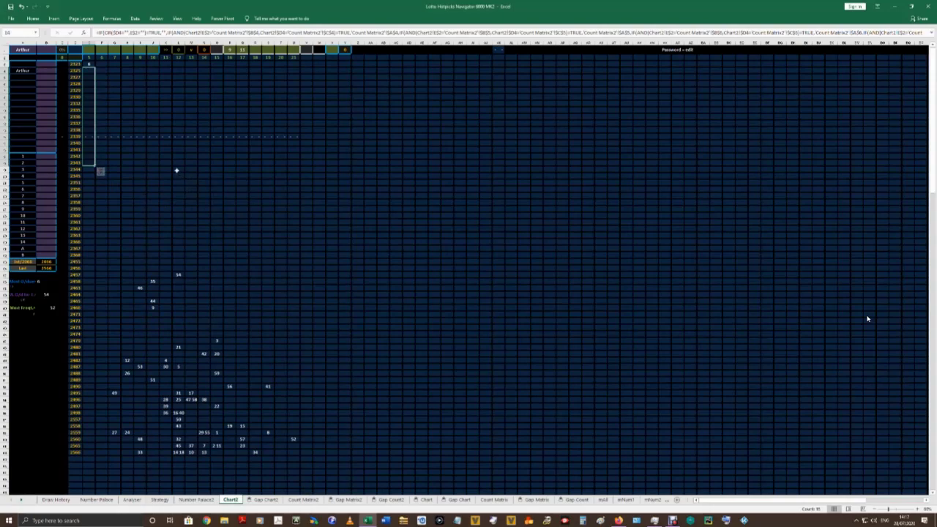
pyautogui.moveTo(176, 171); pyautogui.dragTo(179, 265)
pyautogui.moveTo(92, 163); pyautogui.dragTo(92, 64)
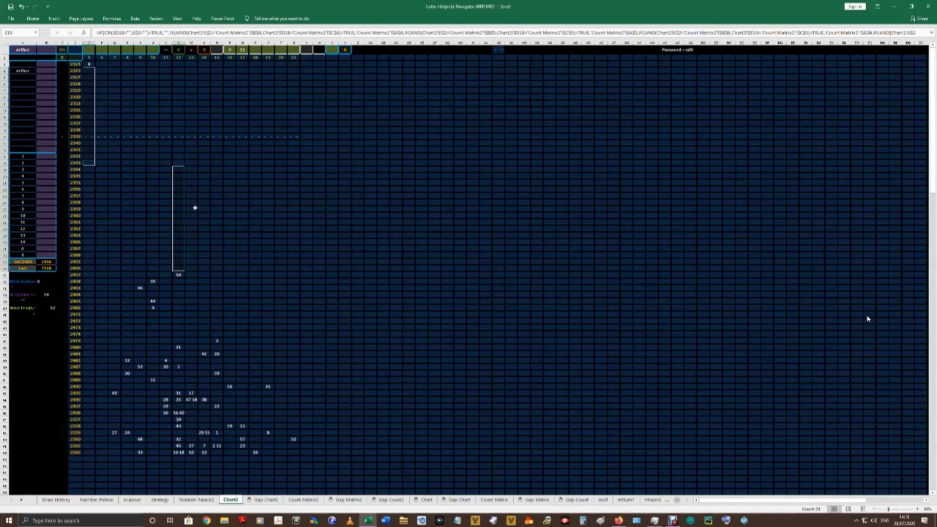
pyautogui.click(88, 65)
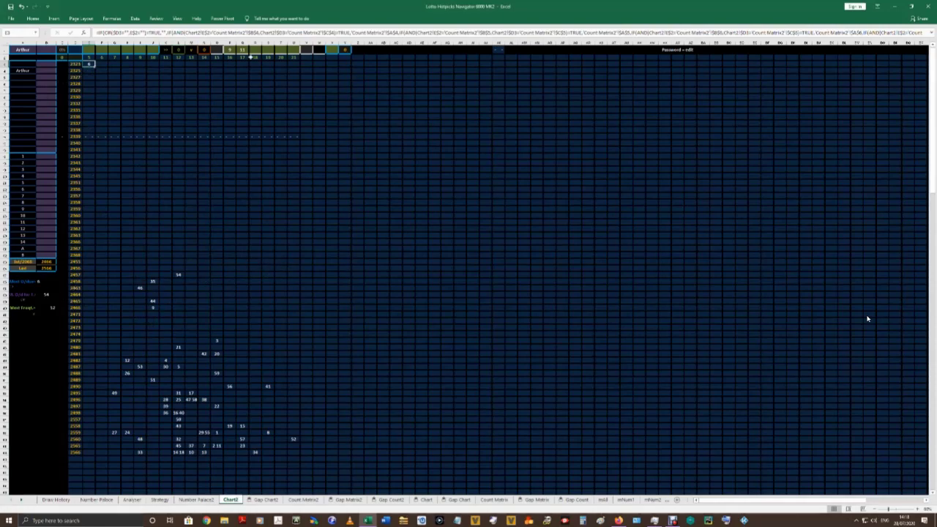
# Set cell X1 to the O option and clear the Arthur selection in cell A1.
pyautogui.click(354, 61)
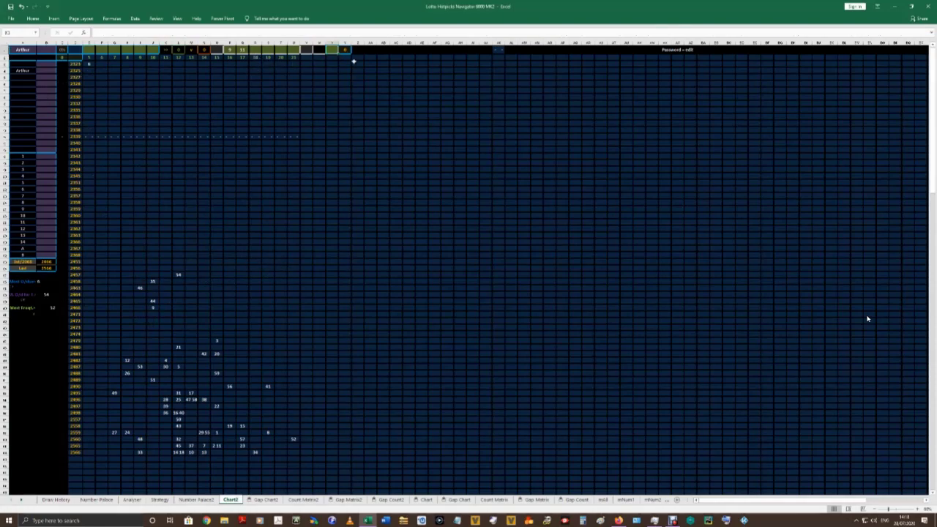
pyautogui.write('g')
pyautogui.press('Return')
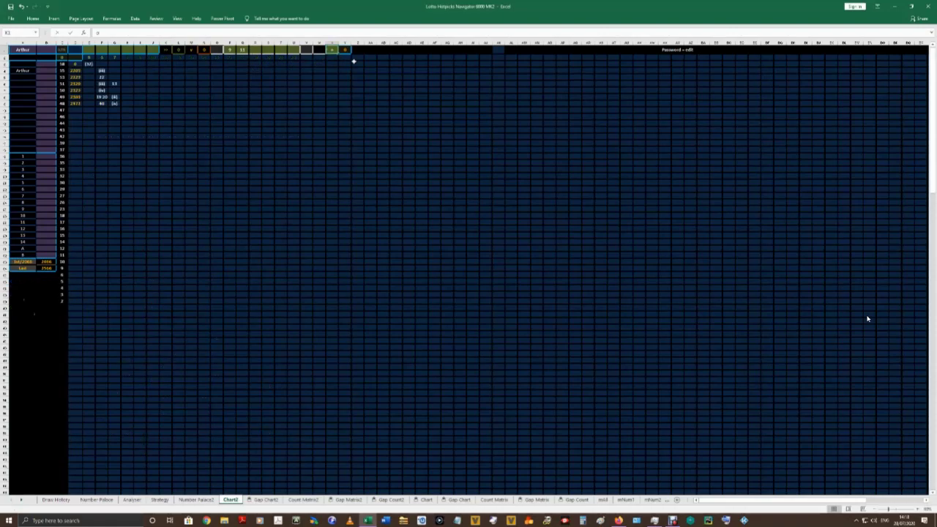
pyautogui.hotkey('ctrl', 'Home')
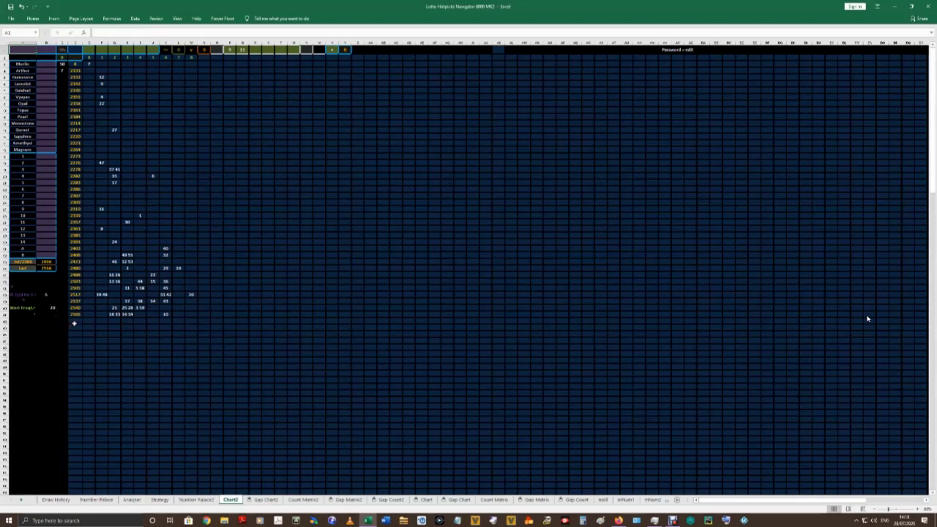
# Examine the blank rows below draw 2566 and the chart area beneath number 6 in column J at draw 2282.
pyautogui.moveTo(74, 320); pyautogui.dragTo(198, 359)
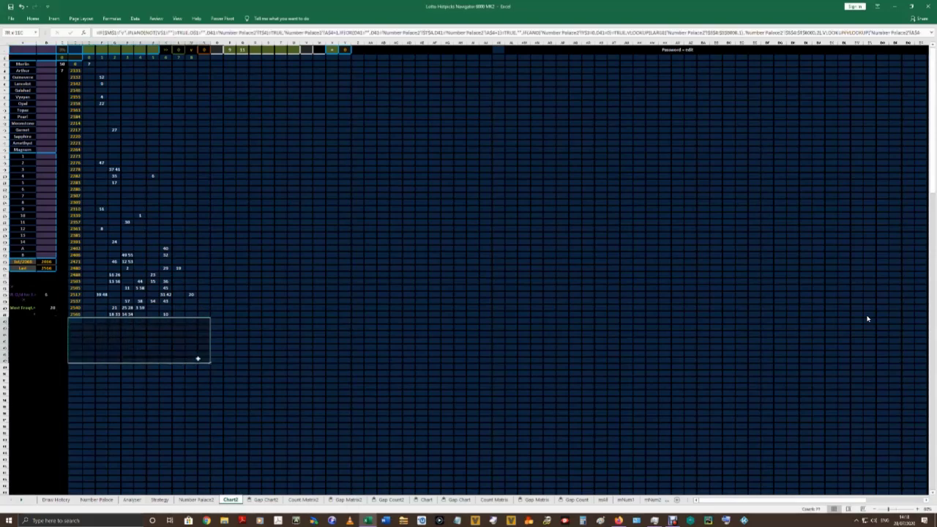
pyautogui.moveTo(155, 183); pyautogui.dragTo(89, 344)
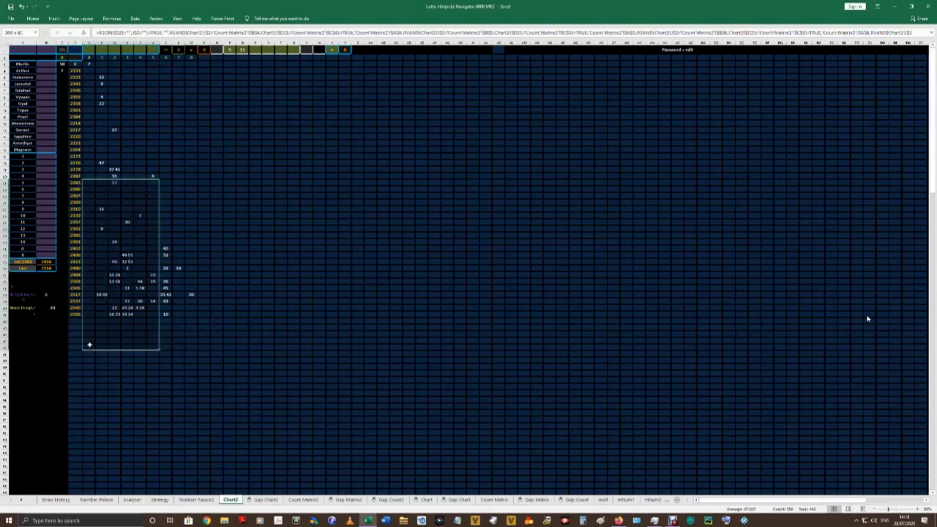
pyautogui.moveTo(100, 80); pyautogui.dragTo(82, 341)
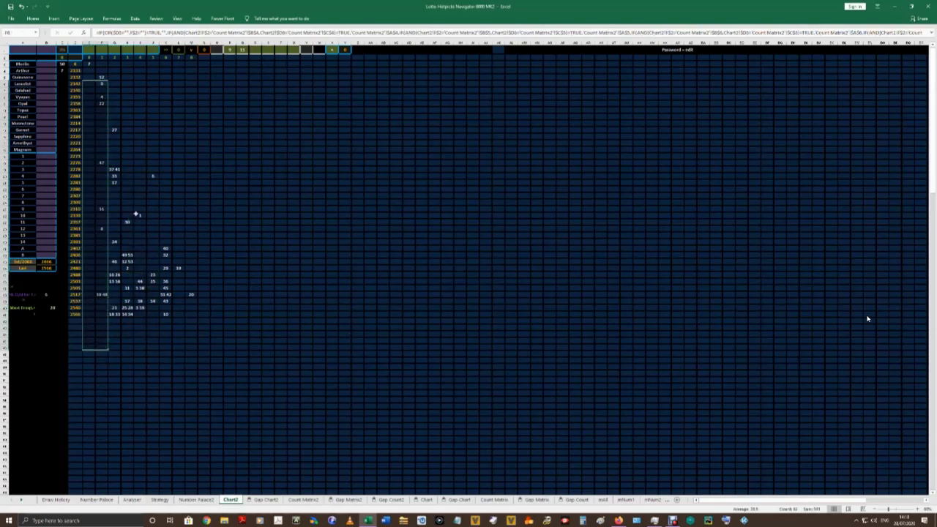
pyautogui.click(156, 175)
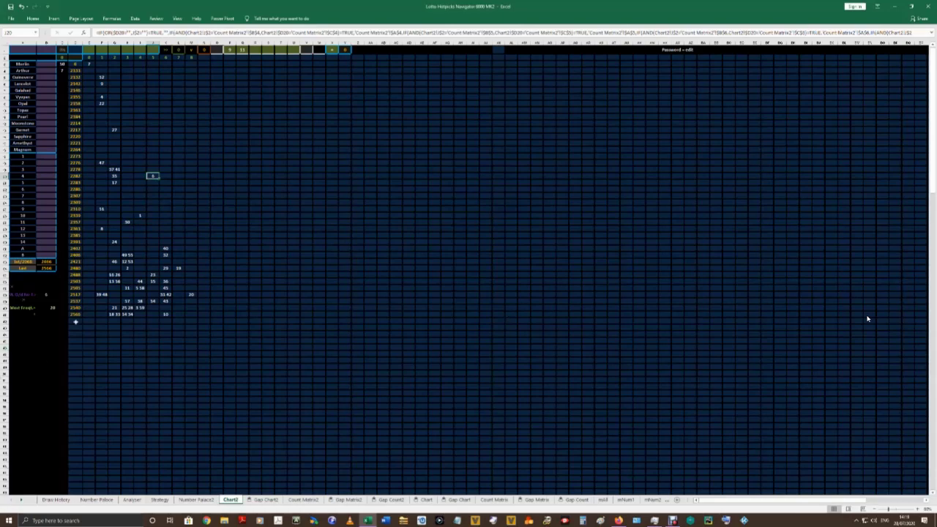
pyautogui.click(229, 195)
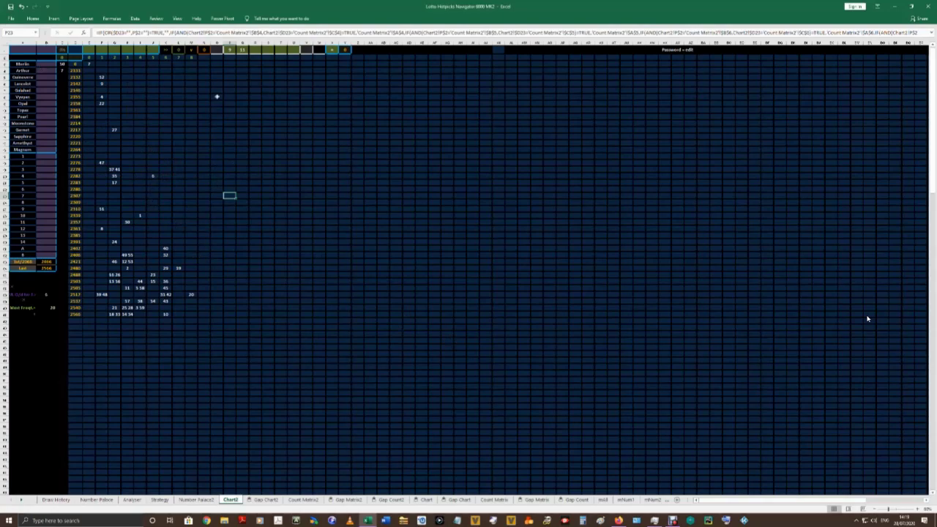
# Enter 6 in cell J1, clear the O option from X1, and inspect the result in column B beside the chart.
pyautogui.click(156, 49)
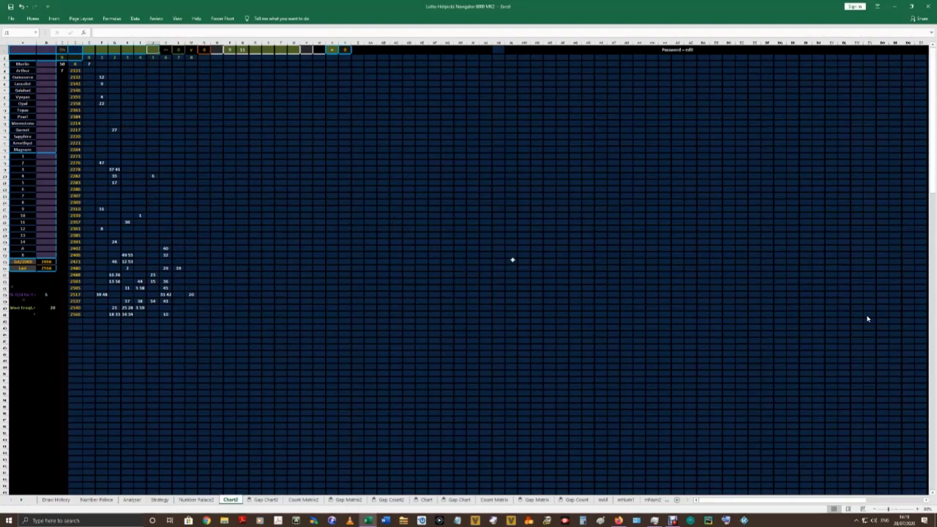
pyautogui.write('5')
pyautogui.click(332, 49)
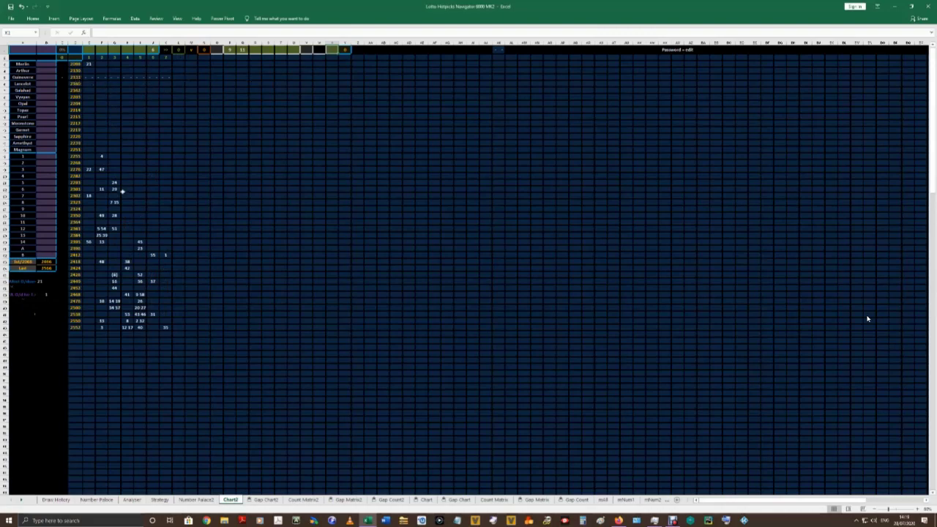
pyautogui.click(44, 295)
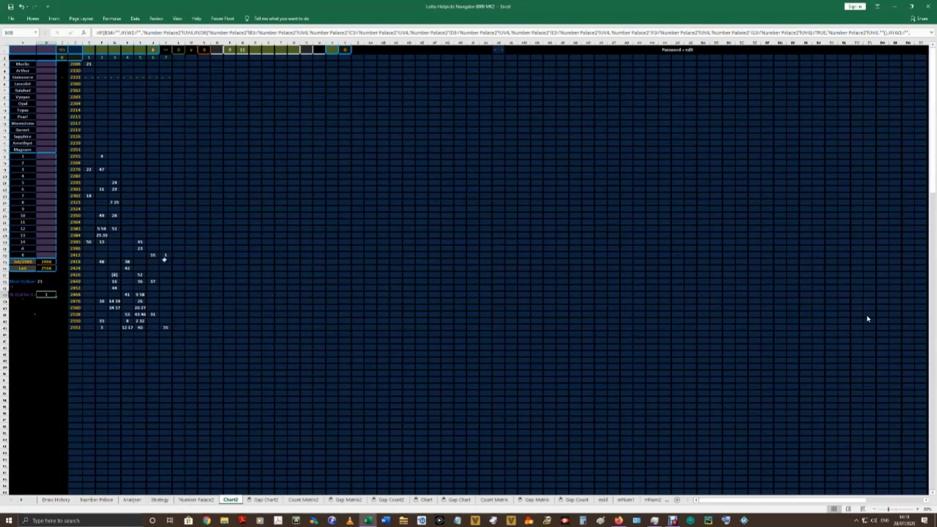
# Clear cell J1 and review the two settings in cells P1 and Q1.
pyautogui.click(154, 48)
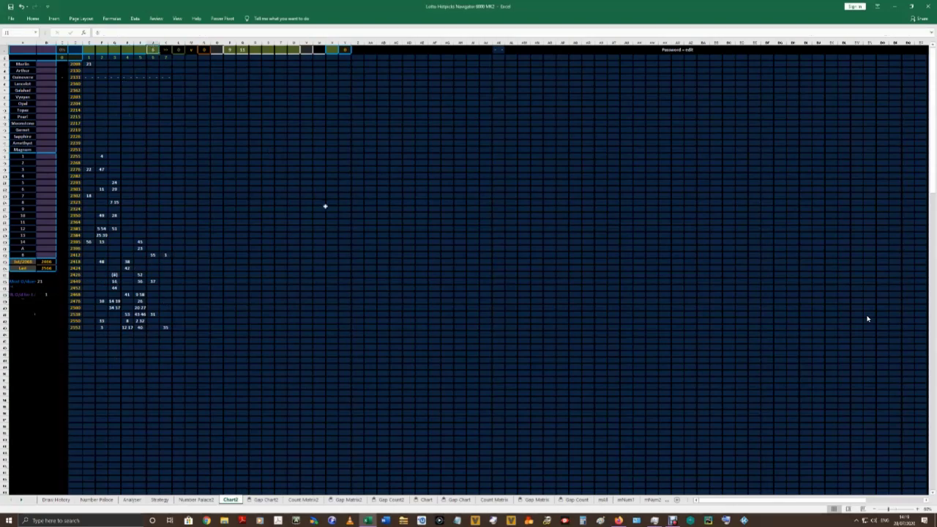
pyautogui.click(242, 49)
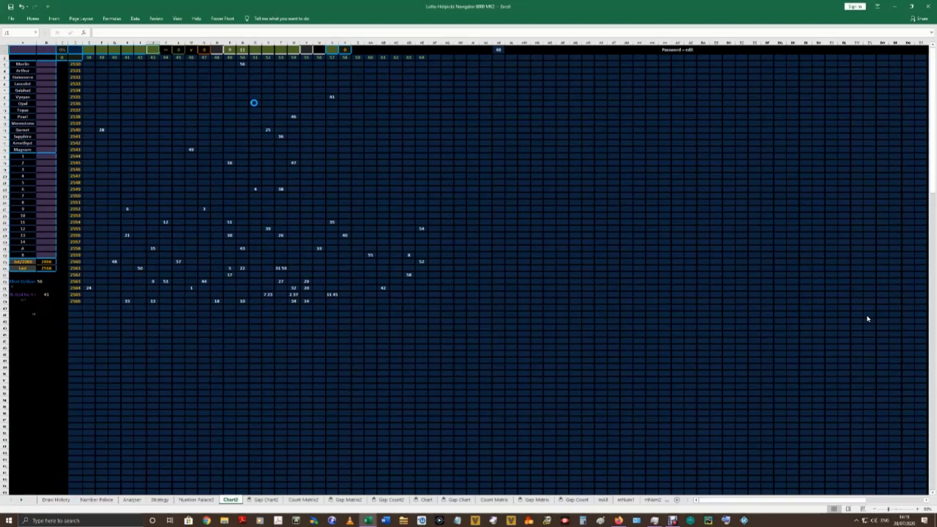
pyautogui.moveTo(229, 49); pyautogui.dragTo(241, 50)
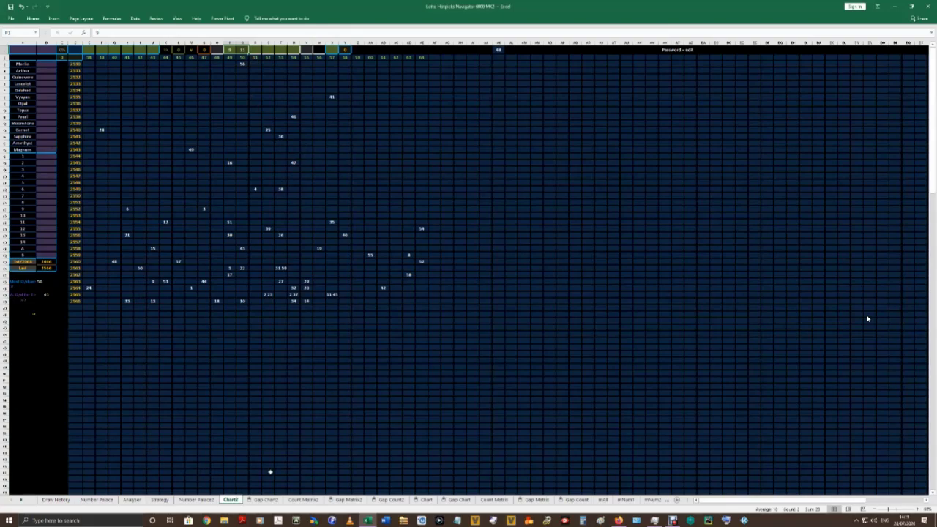
# Check the empty input cell I1 against number 54 in column AE and number 41 in column X.
pyautogui.click(137, 50)
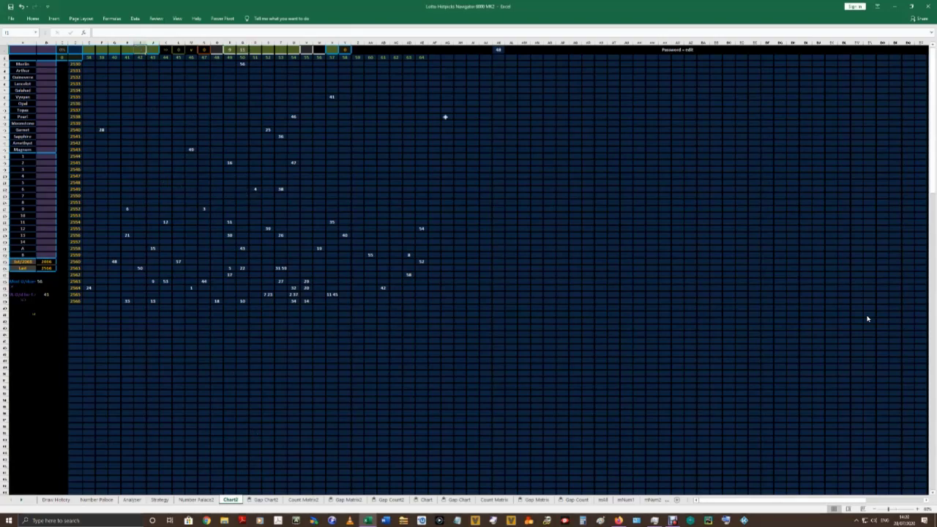
pyautogui.click(423, 230)
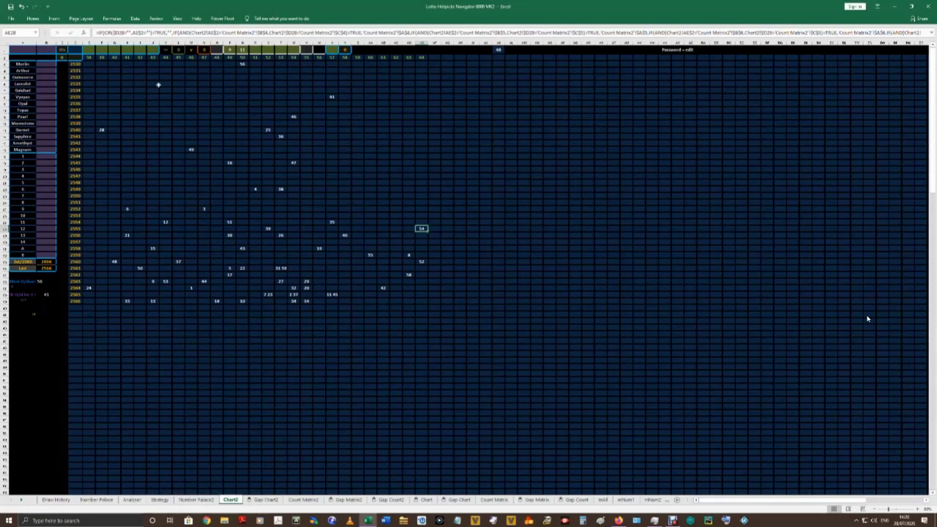
pyautogui.click(139, 49)
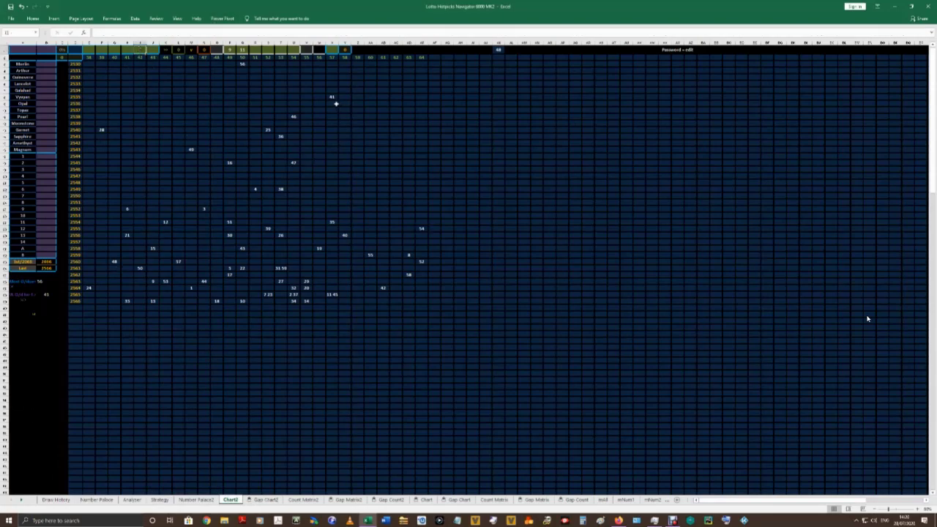
pyautogui.click(333, 98)
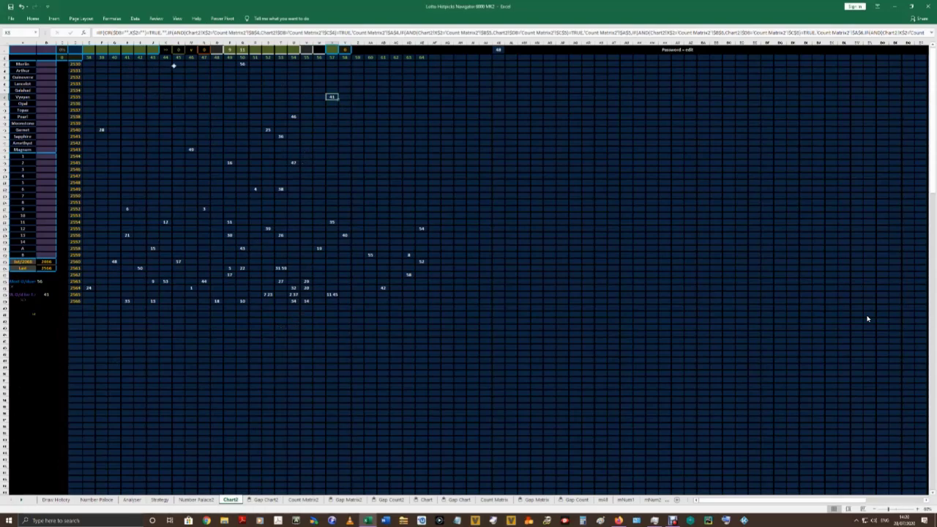
# Enter 41 as the filter number in cell I1 of Chart2.
pyautogui.click(139, 47)
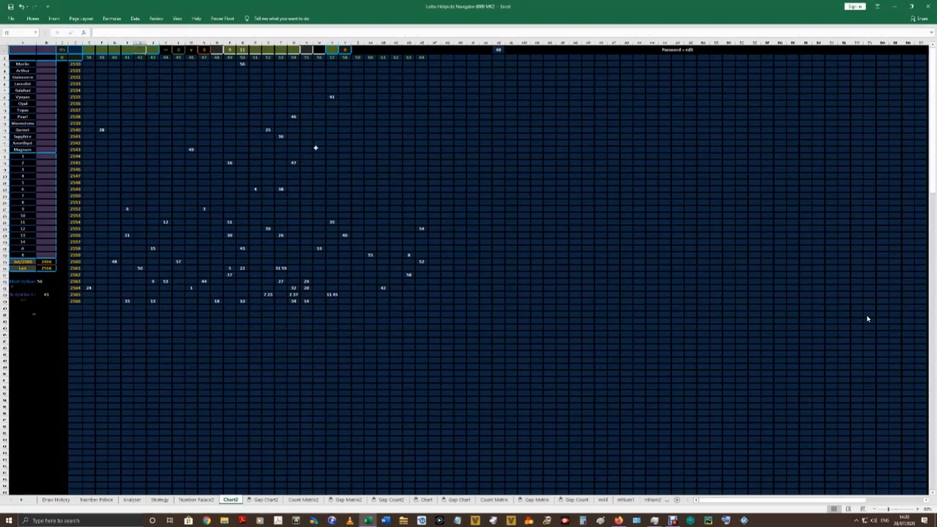
pyautogui.write('41')
pyautogui.press('Return')
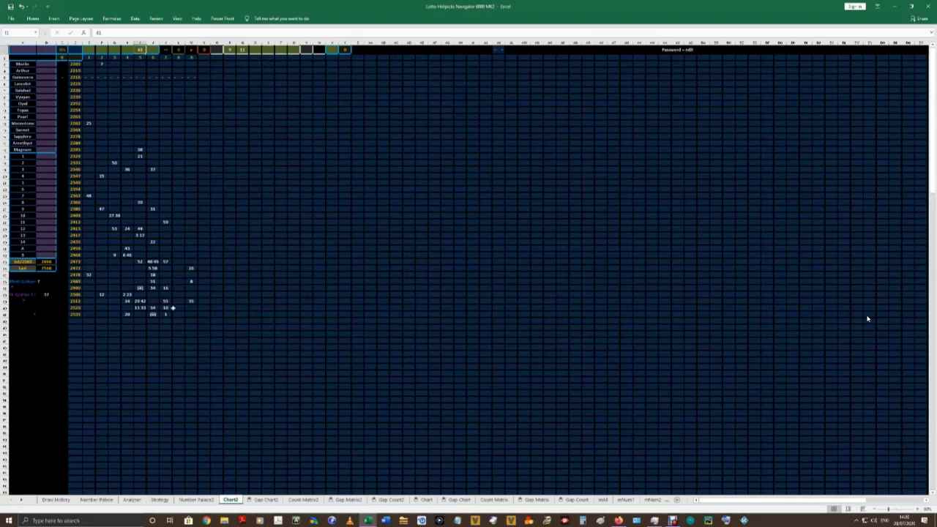
pyautogui.click(74, 50)
pyautogui.write('5')
pyautogui.press('Return')
pyautogui.press('Delete')
# Examine the 41-filtered chart around cell H32 and the block beneath it, cell A39, and columns I and J from row 21 down.
pyautogui.click(127, 257)
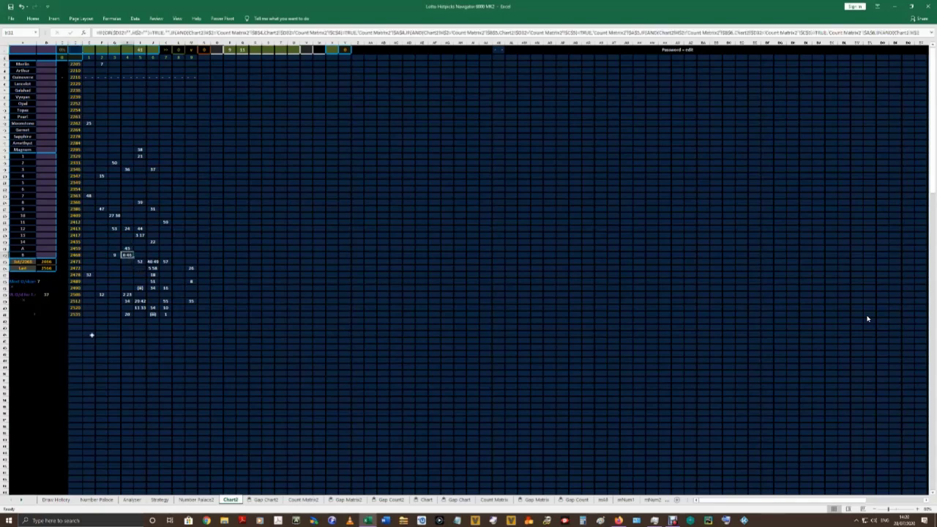
pyautogui.moveTo(127, 261); pyautogui.dragTo(91, 315)
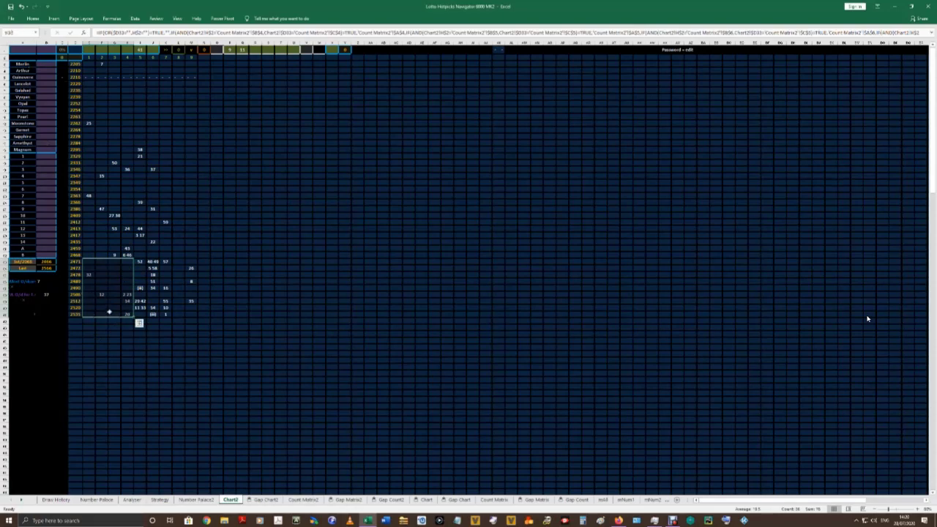
pyautogui.click(127, 255)
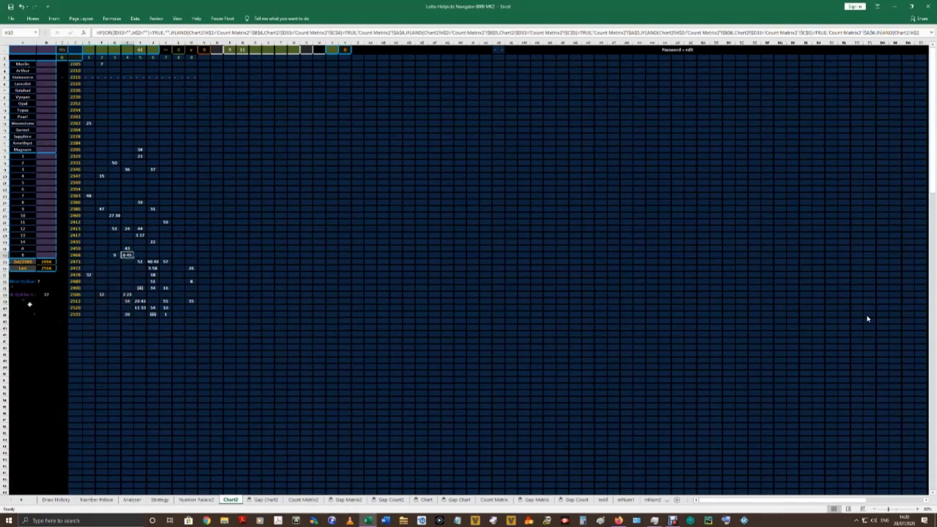
pyautogui.click(22, 301)
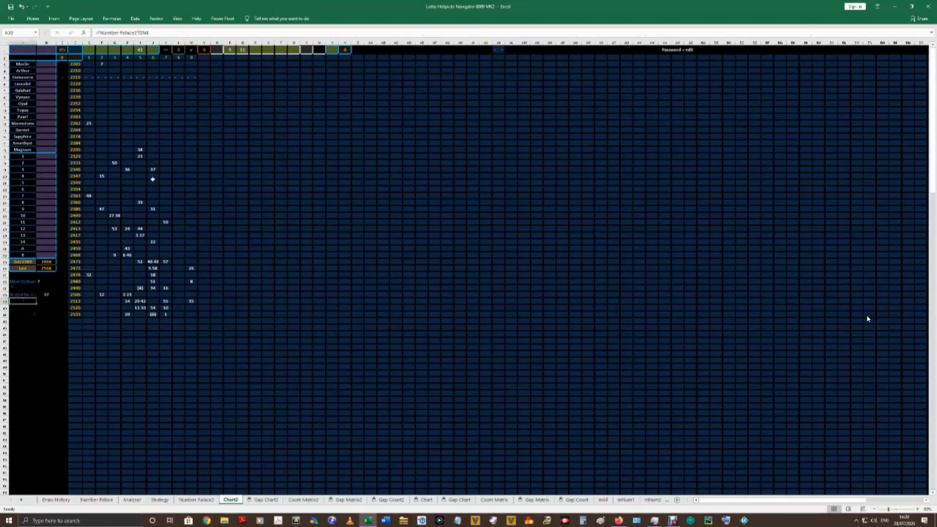
pyautogui.moveTo(152, 179); pyautogui.dragTo(143, 315)
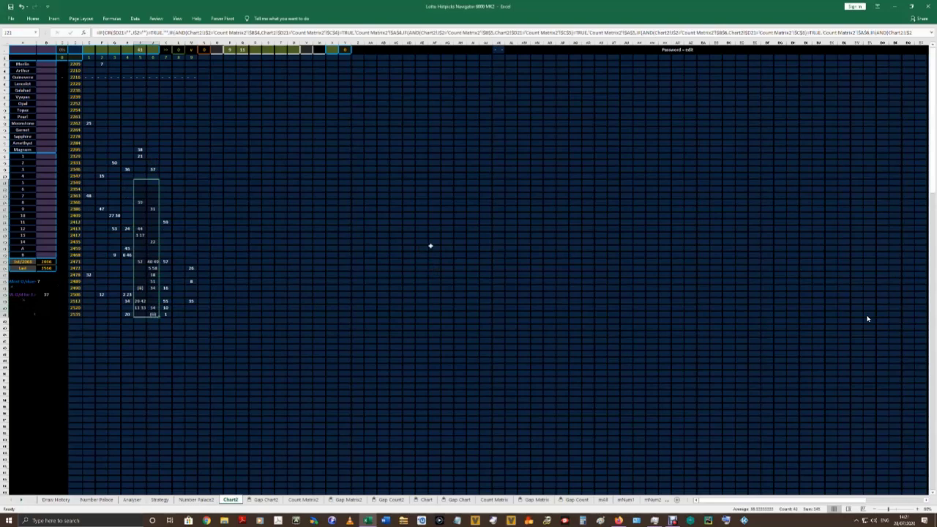
# Clear I1 and try option m in X1, examining the chart block from draw 2434 to 2562 before clearing X1.
pyautogui.click(139, 49)
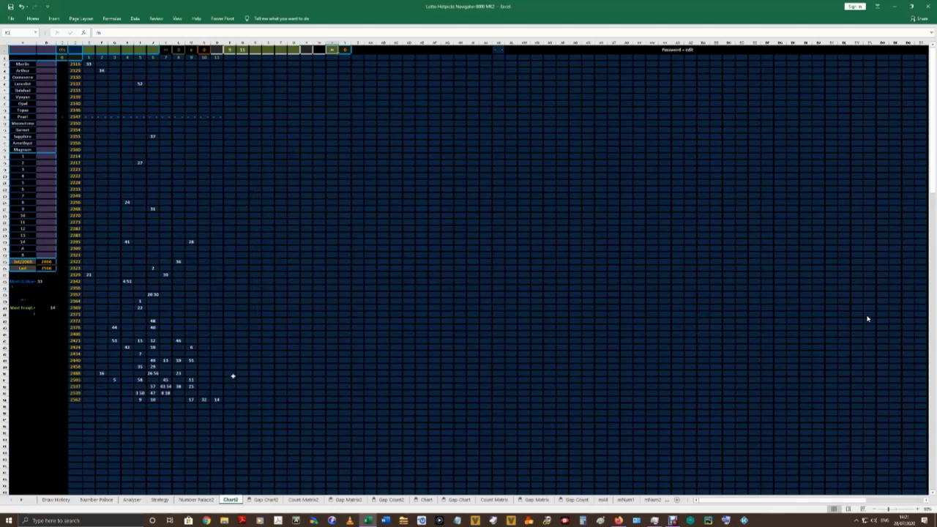
pyautogui.moveTo(192, 355); pyautogui.dragTo(89, 400)
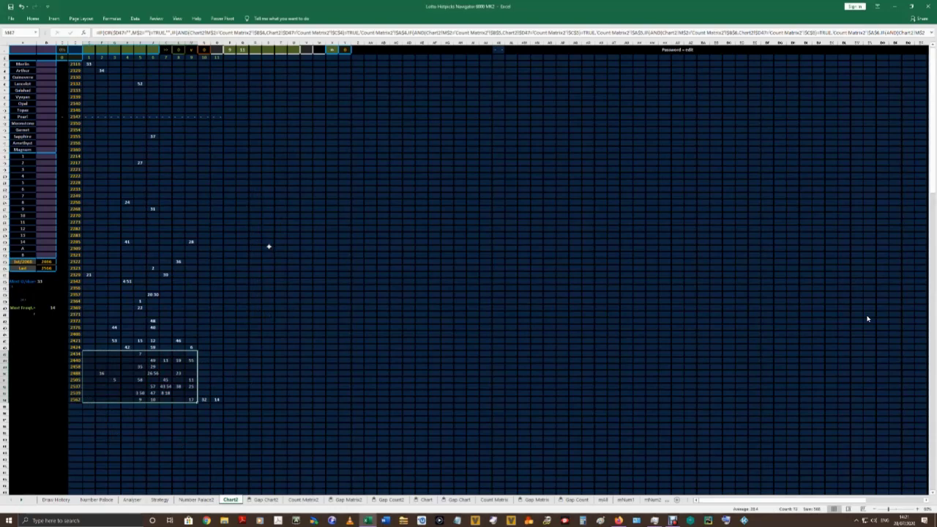
pyautogui.click(223, 268)
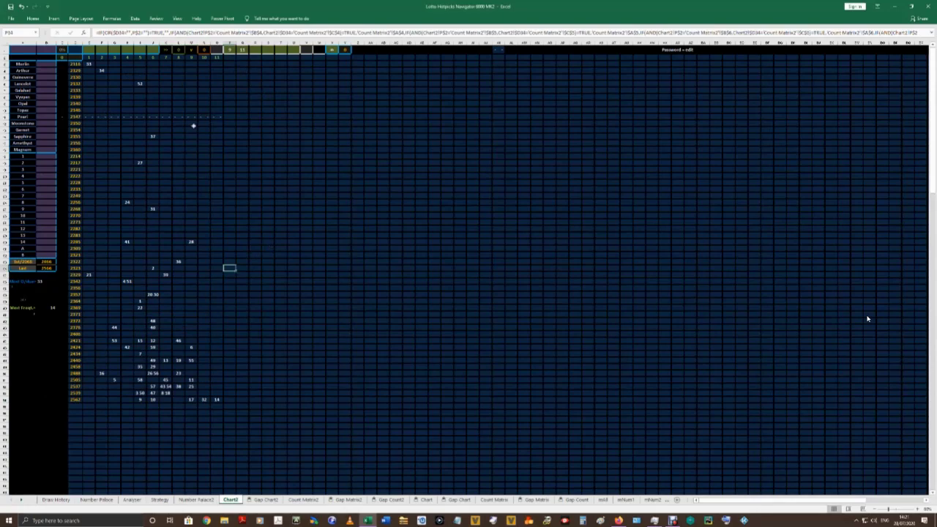
pyautogui.click(332, 51)
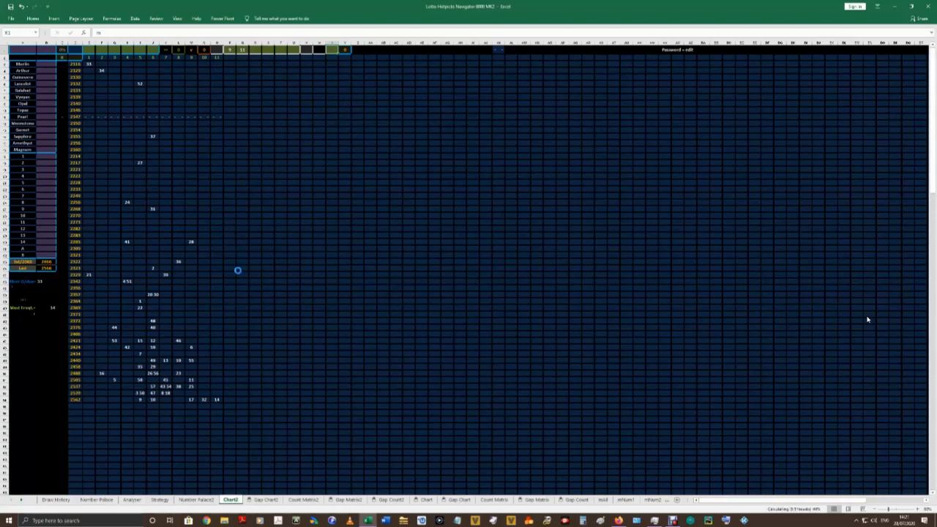
# Open the Analyser sheet and clear the 0 from cell E1 above the results grid.
pyautogui.click(132, 500)
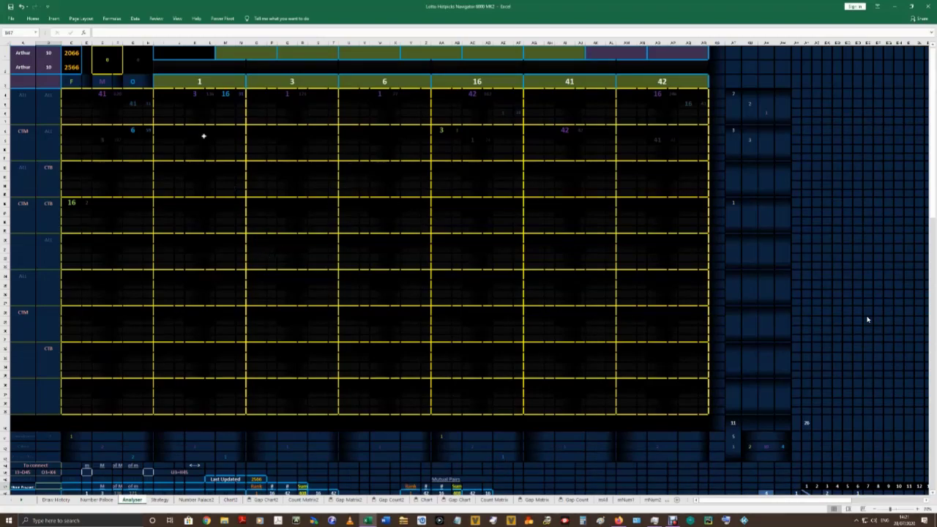
pyautogui.scroll(-10, 234, 351)
pyautogui.scroll(10, 263, 279)
pyautogui.click(109, 58)
pyautogui.press('Delete')
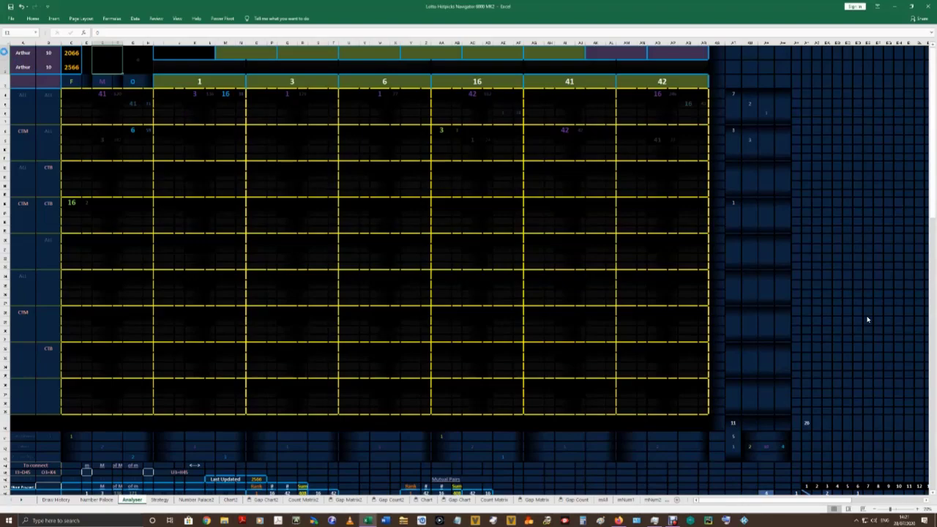
pyautogui.click(20, 68)
pyautogui.click(51, 67)
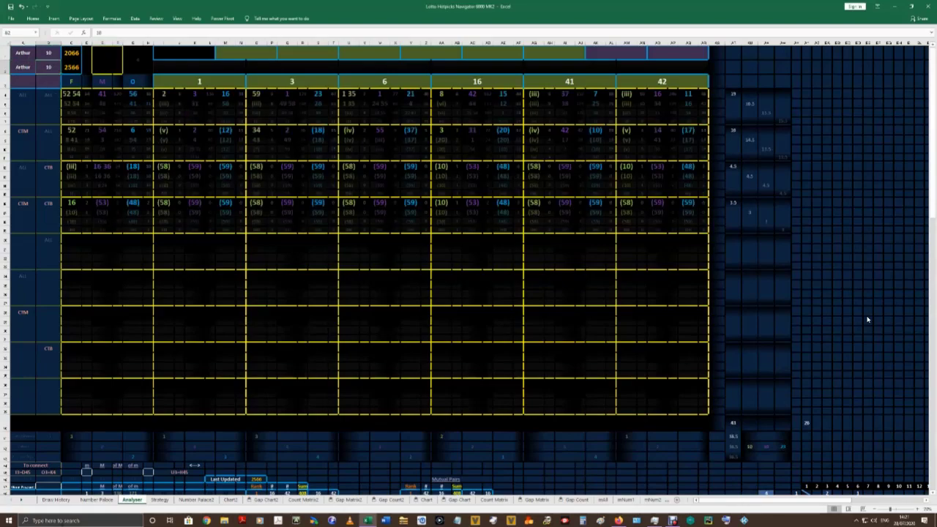
# Examine the F, M and O result blocks for the CTM/CTB, CTB-only, CTM-only and All rows of the Analyser grid.
pyautogui.moveTo(70, 202); pyautogui.dragTo(145, 229)
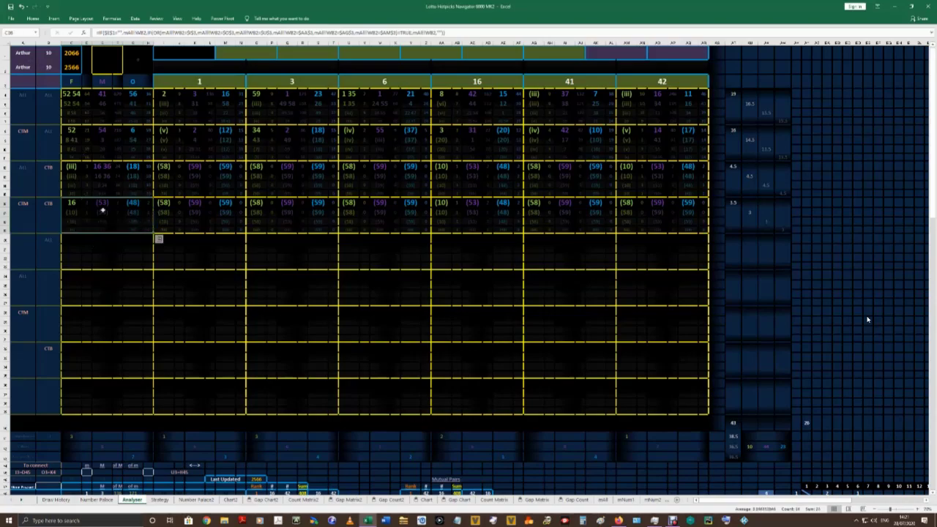
pyautogui.moveTo(71, 166); pyautogui.dragTo(144, 193)
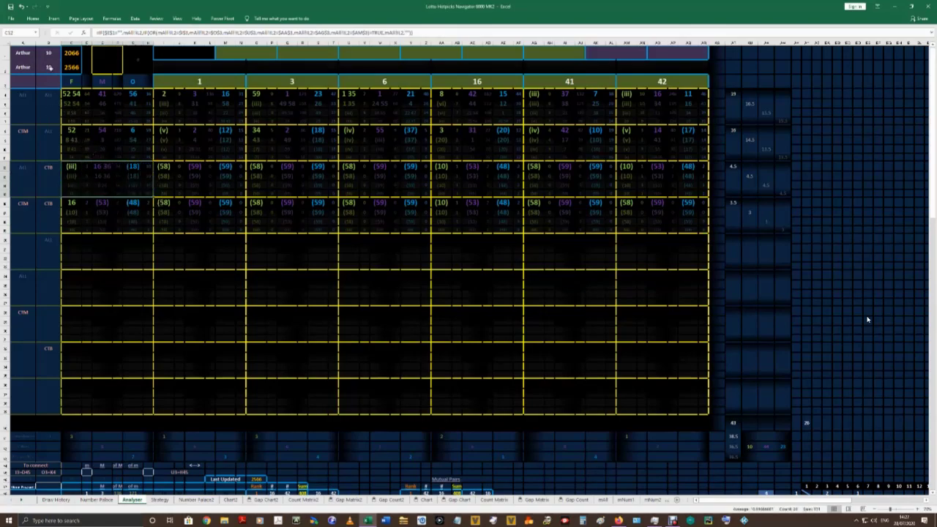
pyautogui.moveTo(68, 130); pyautogui.dragTo(150, 157)
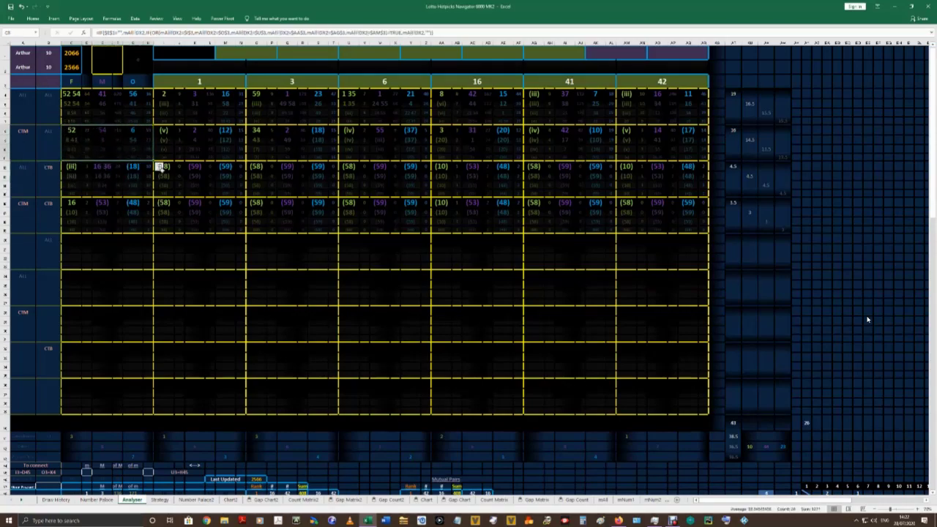
pyautogui.click(133, 130)
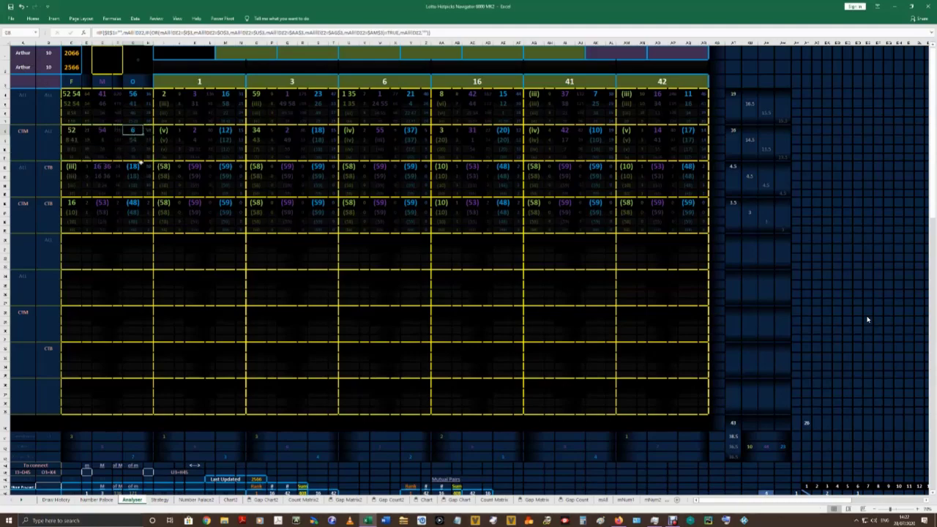
pyautogui.click(102, 131)
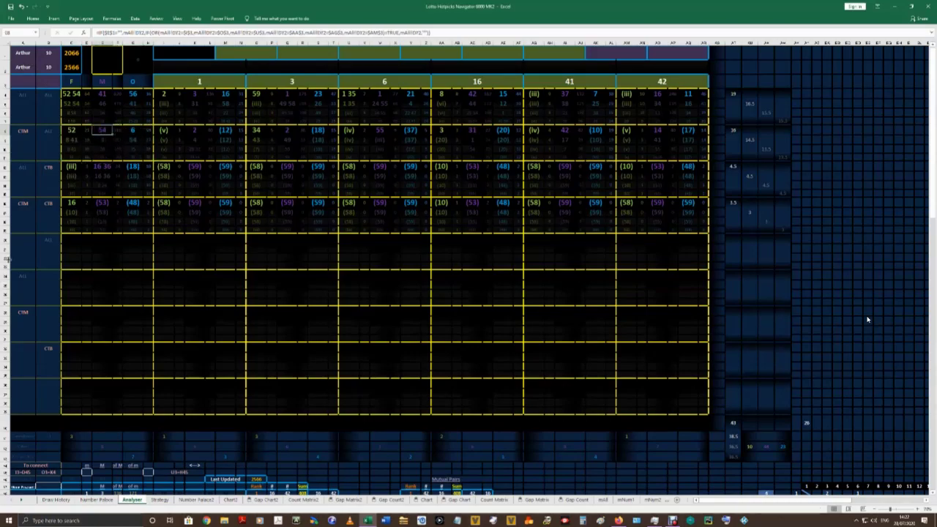
pyautogui.click(68, 95)
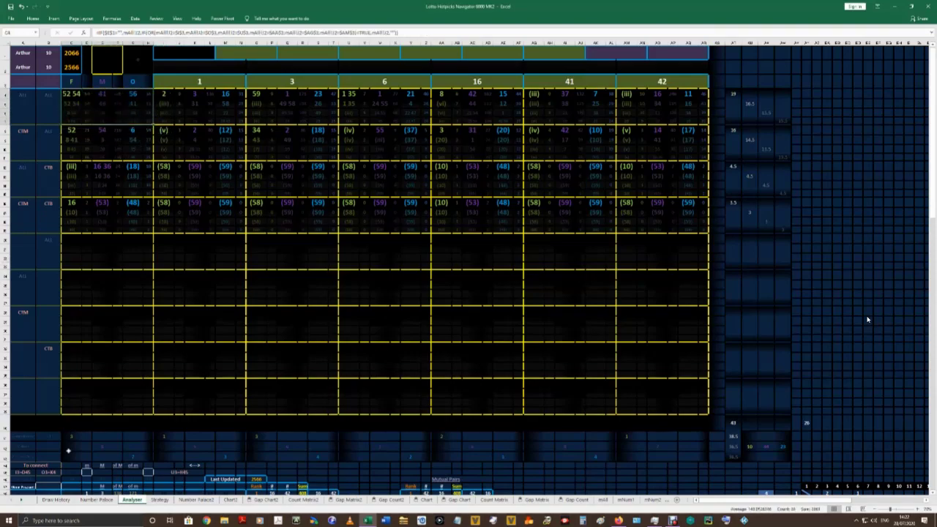
# Review the summary results in A36:C41 on Chart2, then return to the Analyser sheet for comparison.
pyautogui.click(231, 500)
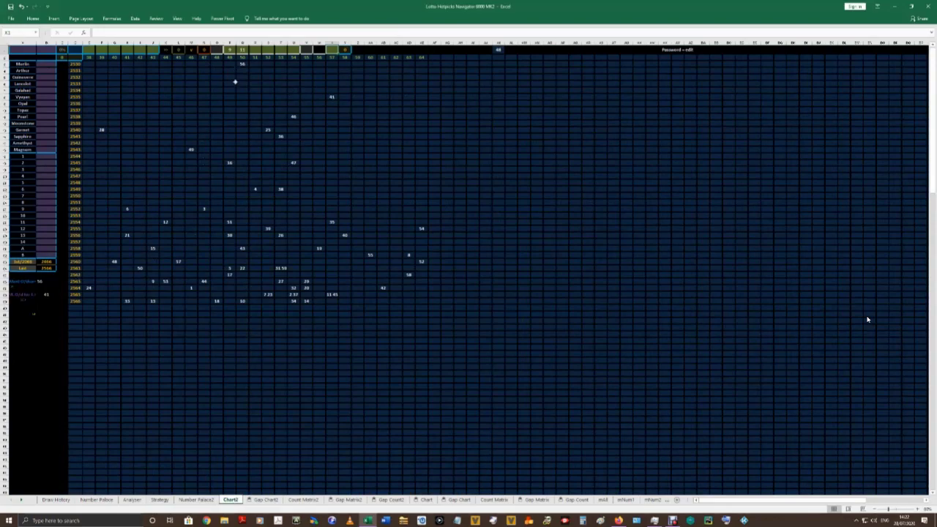
pyautogui.moveTo(11, 281); pyautogui.dragTo(68, 315)
pyautogui.hotkey('ctrl', 'pageup')
pyautogui.hotkey('ctrl', 'pageup')
pyautogui.hotkey('ctrl', 'pageup')
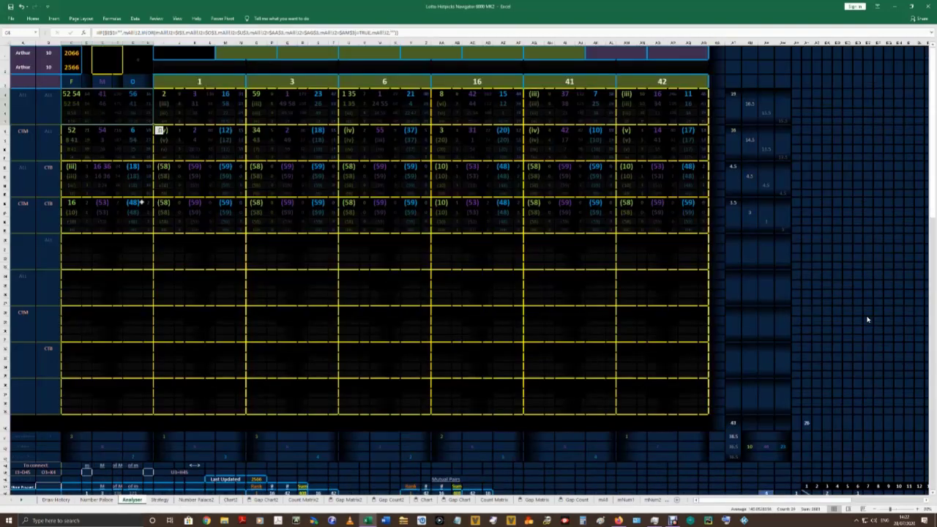
# Examine each ranked line of the Analyser's first F, M and O block, checking the O column against the CTM row.
pyautogui.moveTo(71, 94); pyautogui.dragTo(146, 94)
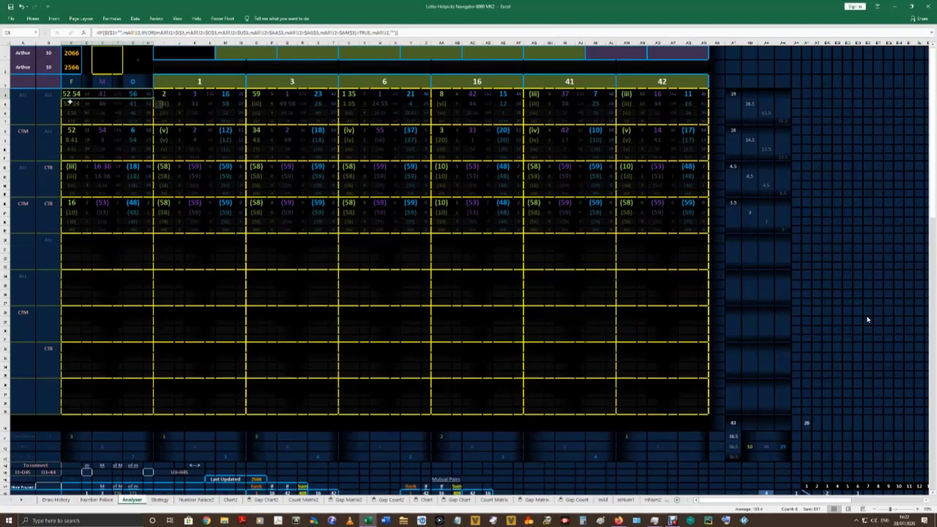
pyautogui.moveTo(68, 104); pyautogui.dragTo(150, 109)
pyautogui.moveTo(71, 111)
pyautogui.mouseDown()
pyautogui.moveTo(149, 113)
pyautogui.moveTo(73, 120)
pyautogui.mouseUp()
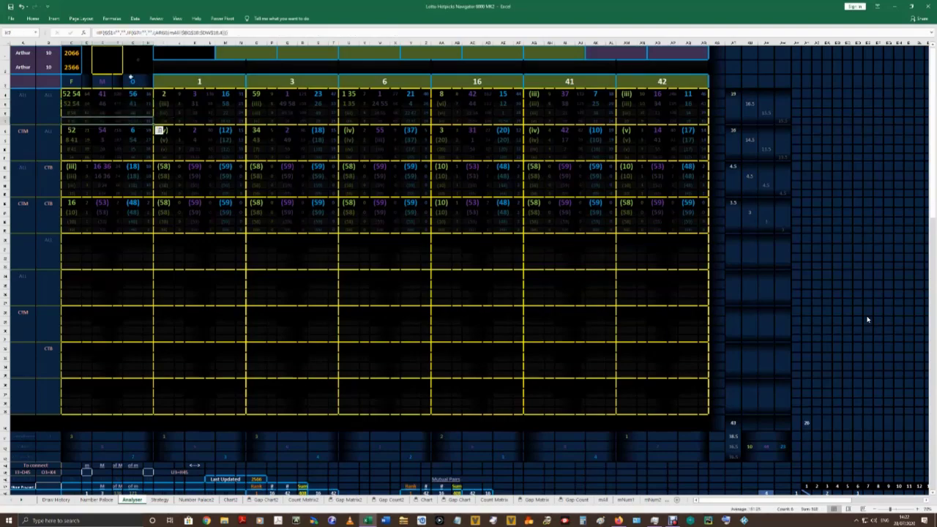
pyautogui.click(134, 137)
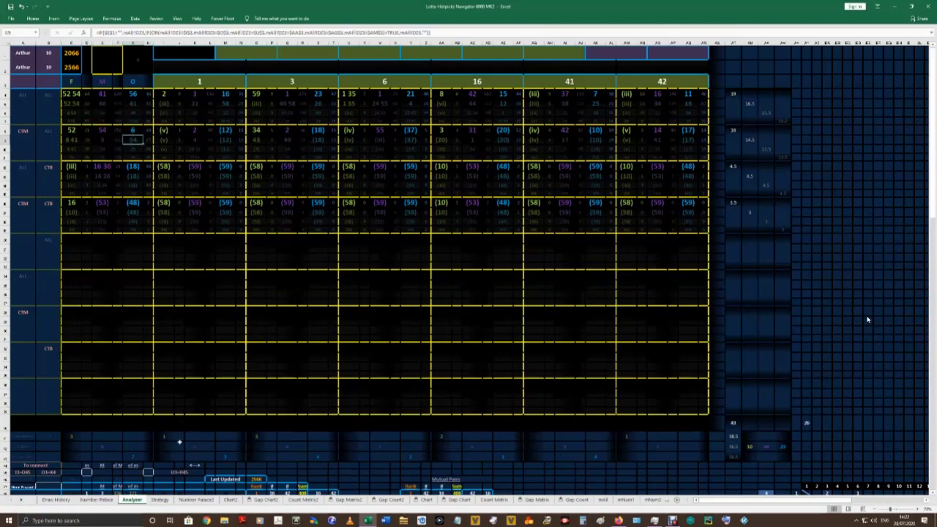
pyautogui.click(110, 95)
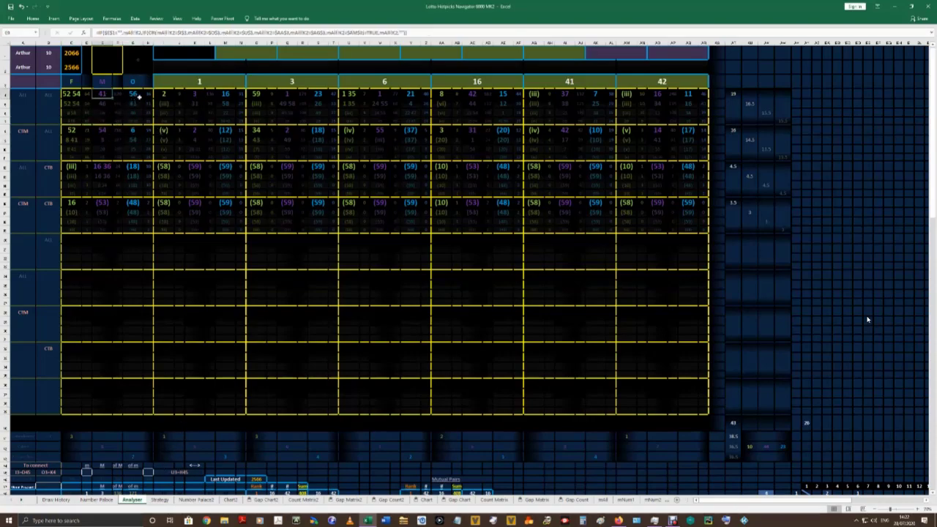
pyautogui.click(134, 94)
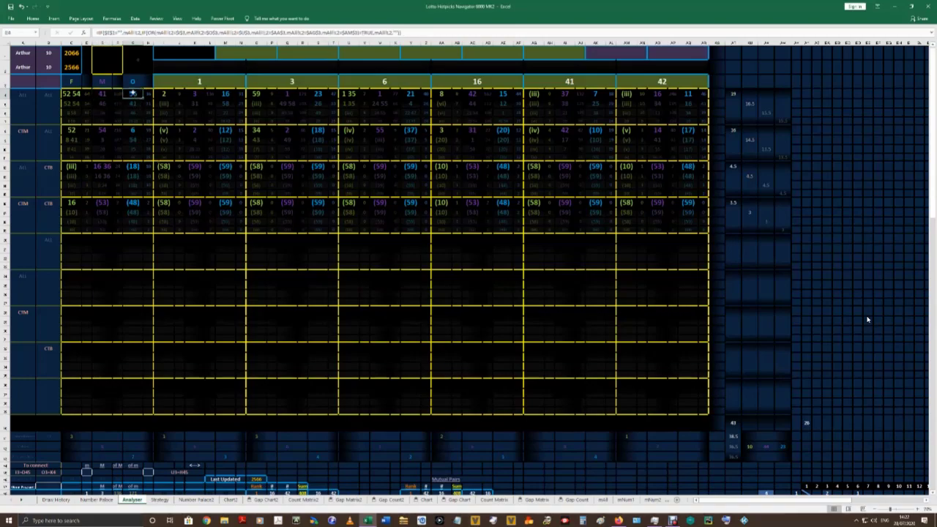
pyautogui.click(137, 103)
pyautogui.click(135, 112)
# Compare numbers 56, 41 and 46 on Chart2 and examine the areas beside and beneath number 41.
pyautogui.hotkey('ctrl', 'pagedown')
pyautogui.hotkey('ctrl', 'pagedown')
pyautogui.hotkey('ctrl', 'pagedown')
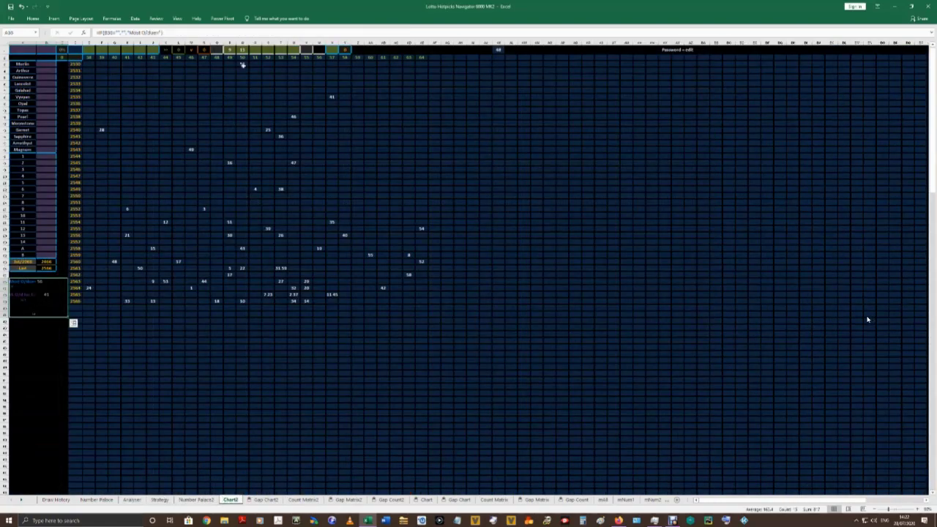
pyautogui.click(300, 84)
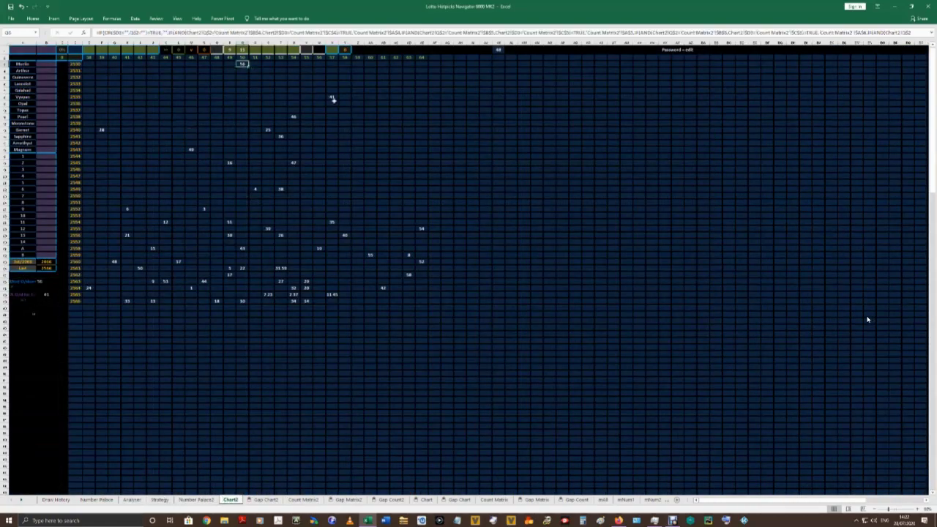
pyautogui.click(332, 97)
pyautogui.click(293, 118)
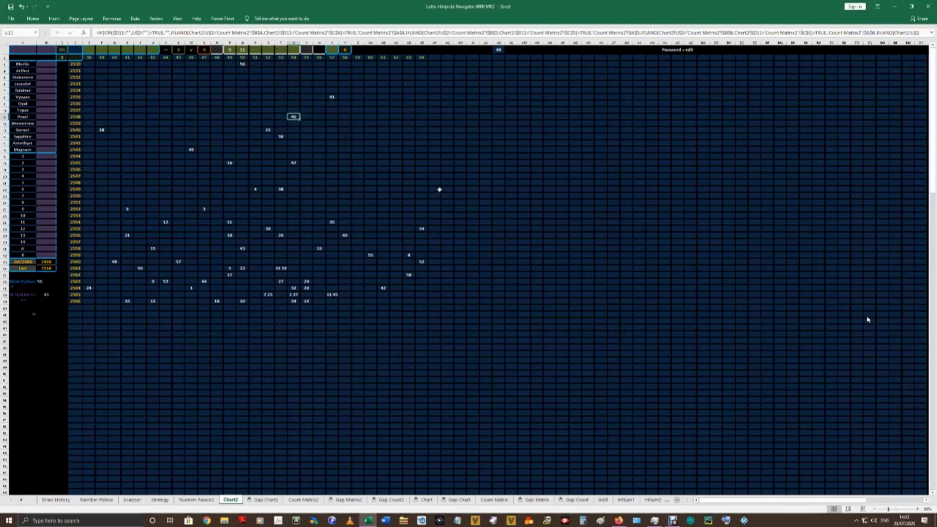
pyautogui.moveTo(423, 212); pyautogui.dragTo(331, 210)
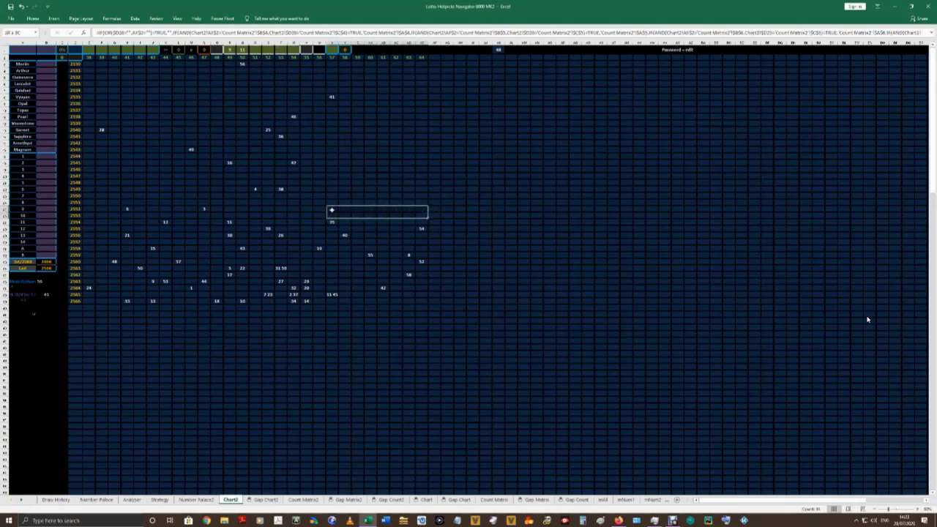
pyautogui.moveTo(333, 105); pyautogui.dragTo(83, 309)
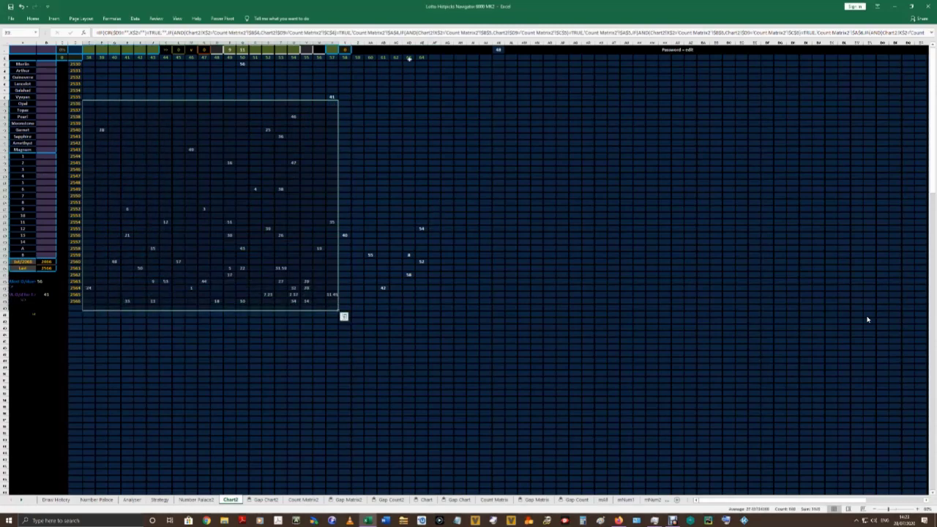
pyautogui.click(408, 123)
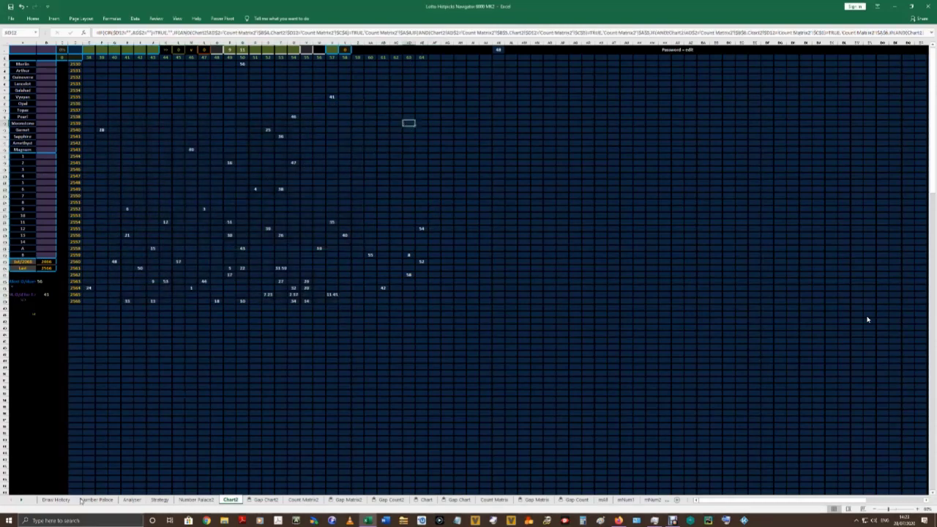
# Return to the Analyser sheet and examine the O results and their adjacent count cells in the first All/All block.
pyautogui.click(130, 500)
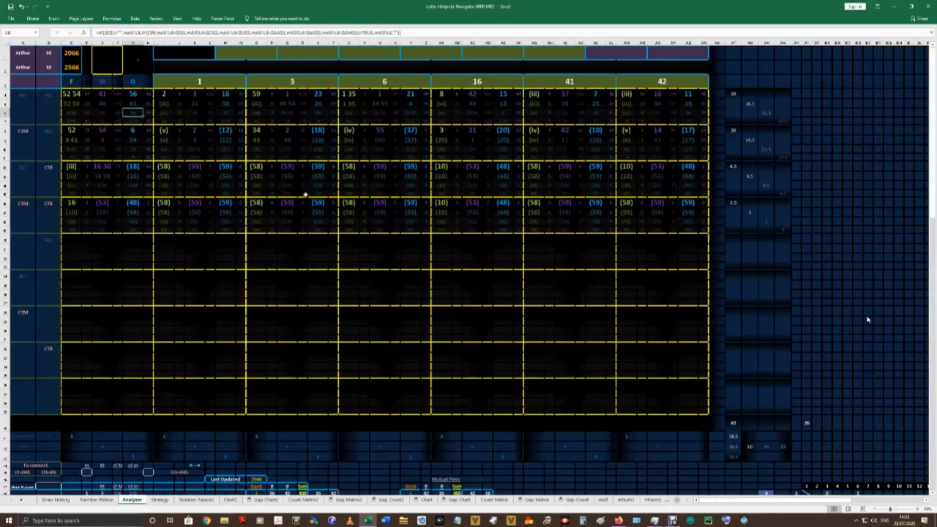
pyautogui.click(118, 95)
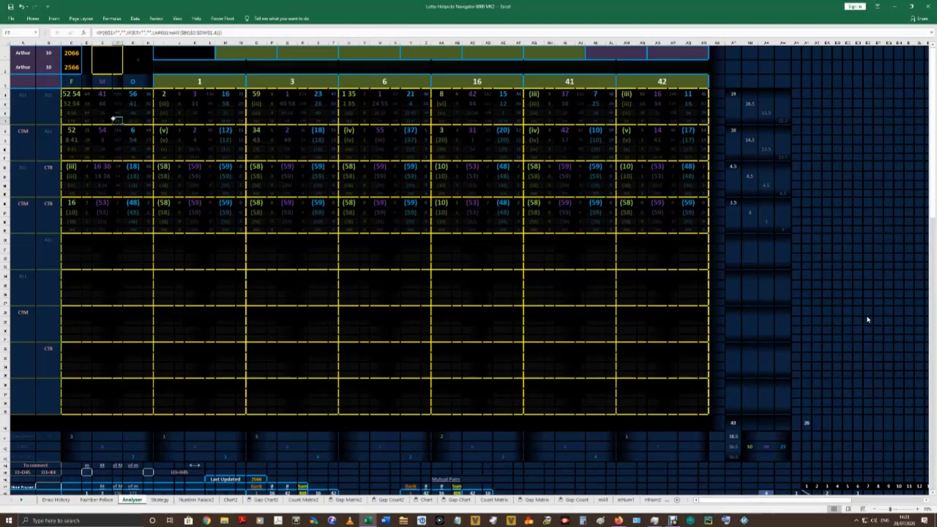
pyautogui.click(149, 96)
pyautogui.click(149, 104)
pyautogui.click(149, 113)
pyautogui.click(147, 94)
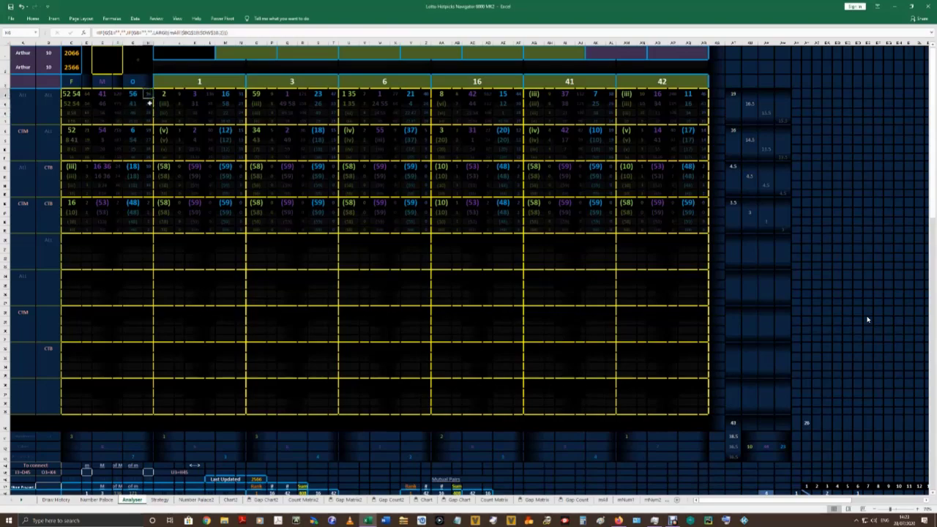
pyautogui.click(149, 103)
pyautogui.click(133, 94)
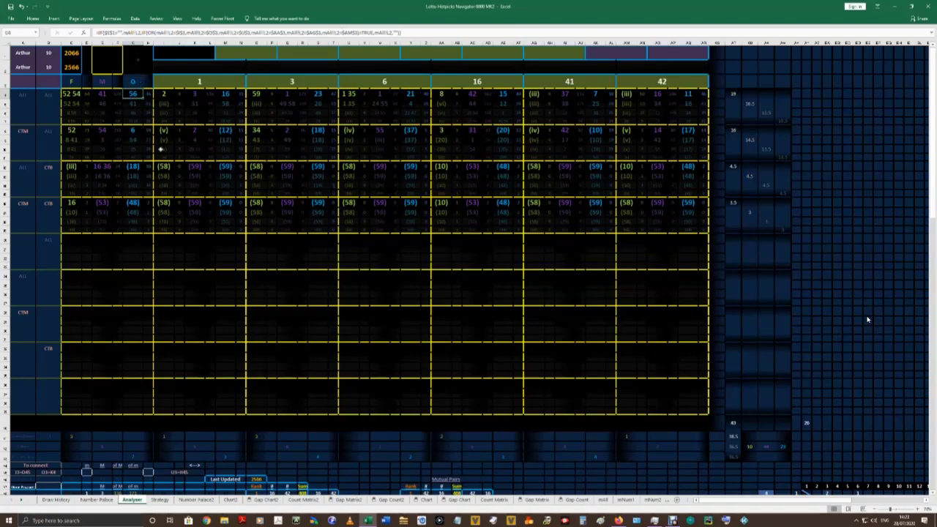
# Examine the All/All and CTM/All result blocks under heading 1 on the Analyser sheet.
pyautogui.click(195, 84)
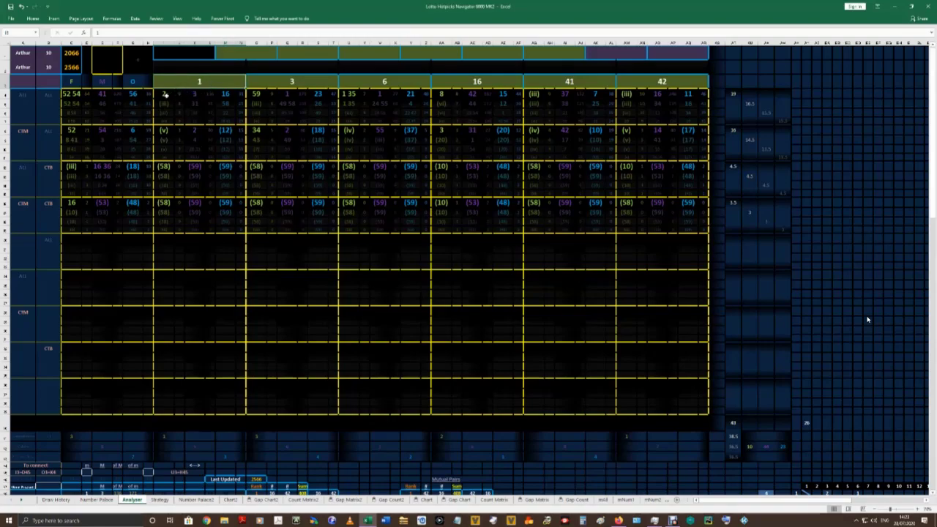
pyautogui.moveTo(160, 94); pyautogui.dragTo(239, 120)
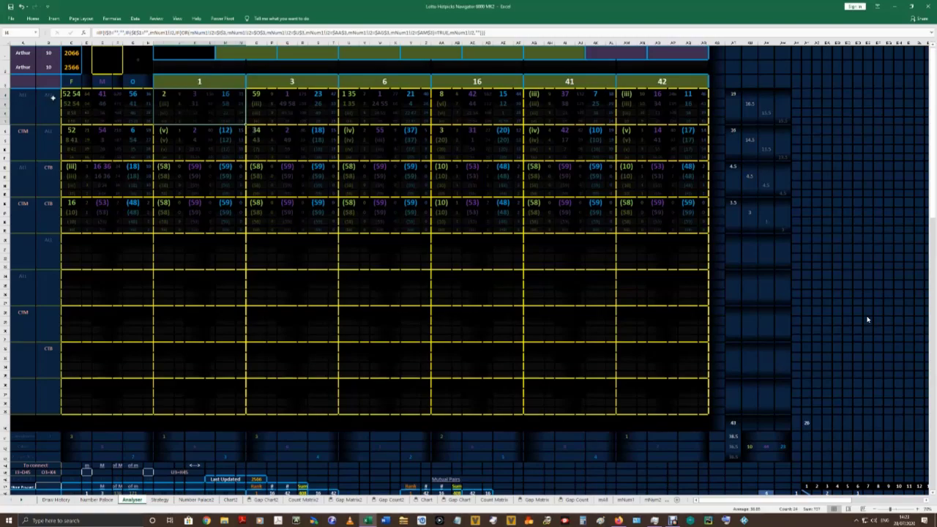
pyautogui.moveTo(167, 129); pyautogui.dragTo(242, 156)
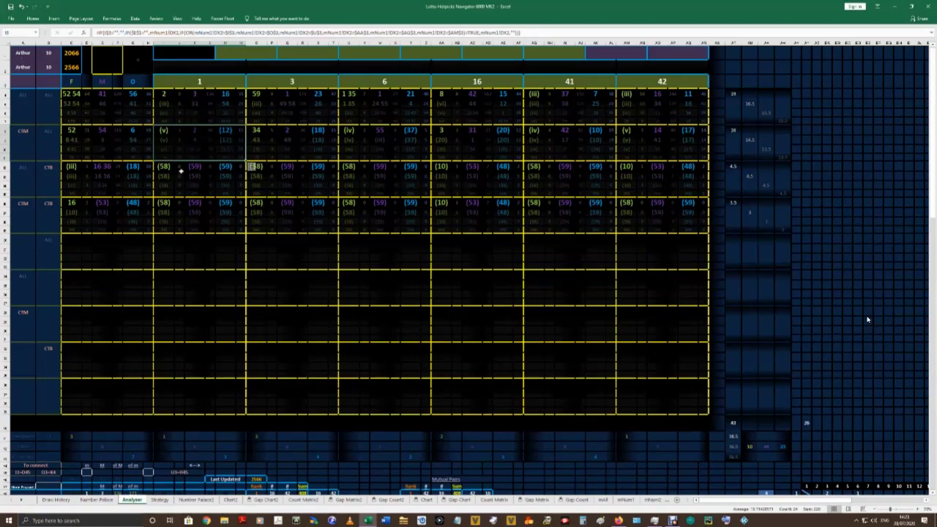
pyautogui.click(199, 131)
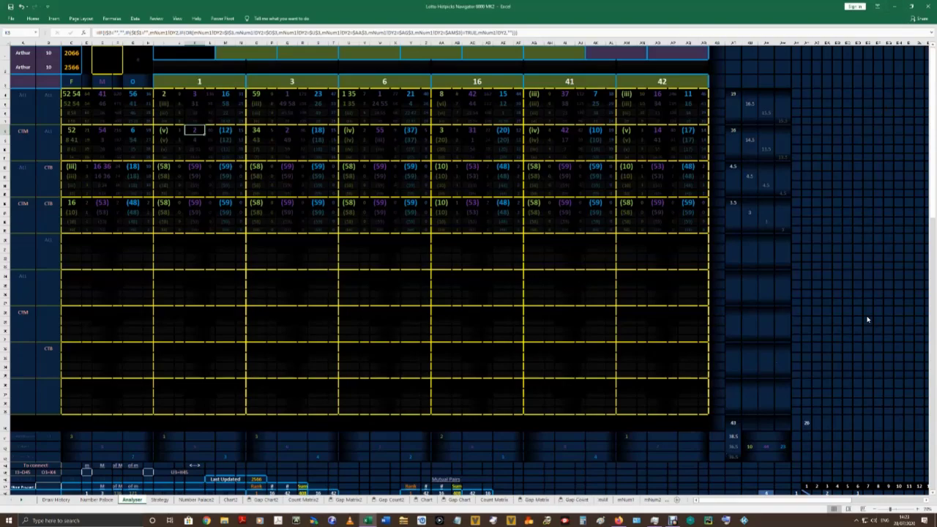
# Look through the mAll and mNum1 sheets, examining mNum1's calculation rows and result blocks across its full width.
pyautogui.click(604, 500)
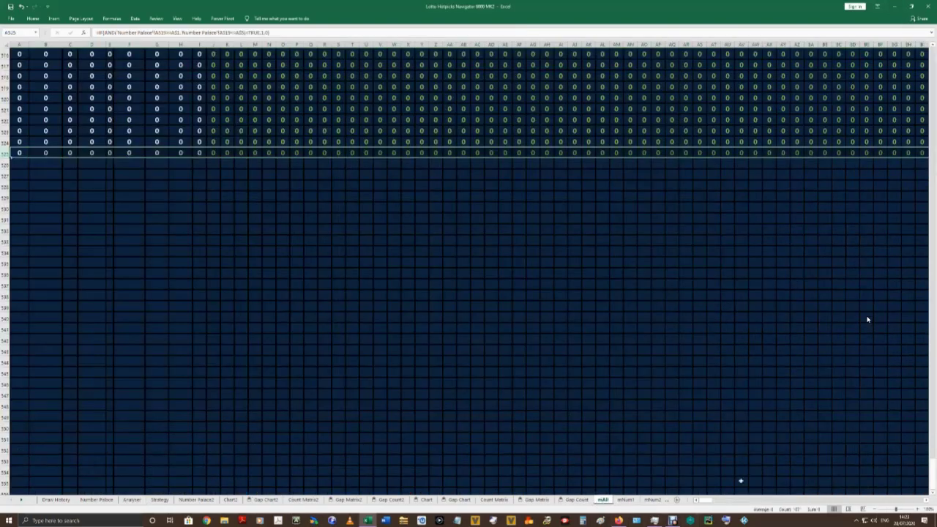
pyautogui.scroll(5, 739, 484)
pyautogui.moveTo(707, 500); pyautogui.dragTo(620, 504)
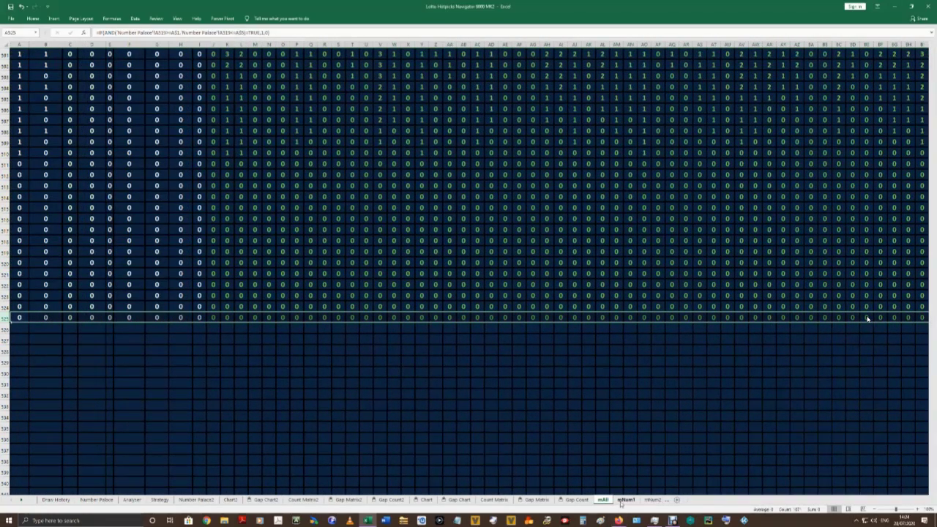
pyautogui.click(622, 501)
pyautogui.moveTo(714, 500); pyautogui.dragTo(618, 500)
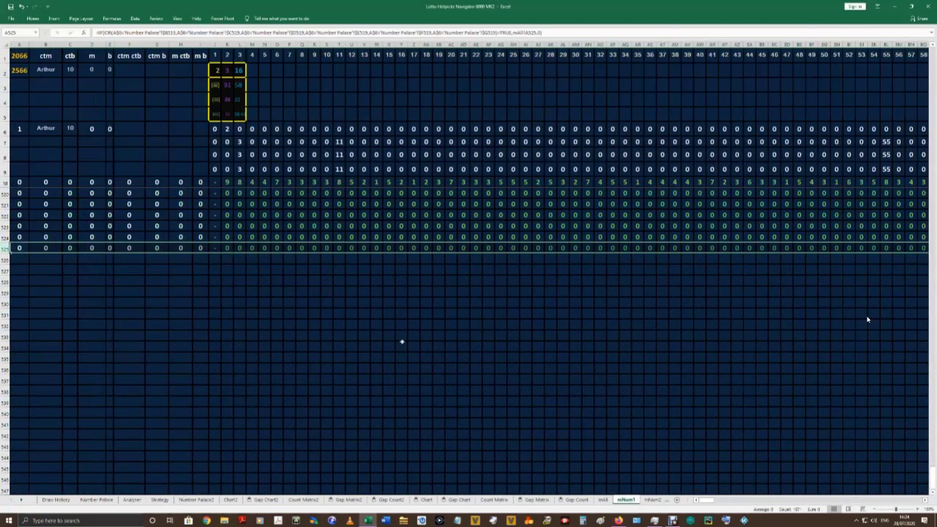
pyautogui.scroll(12, 351, 265)
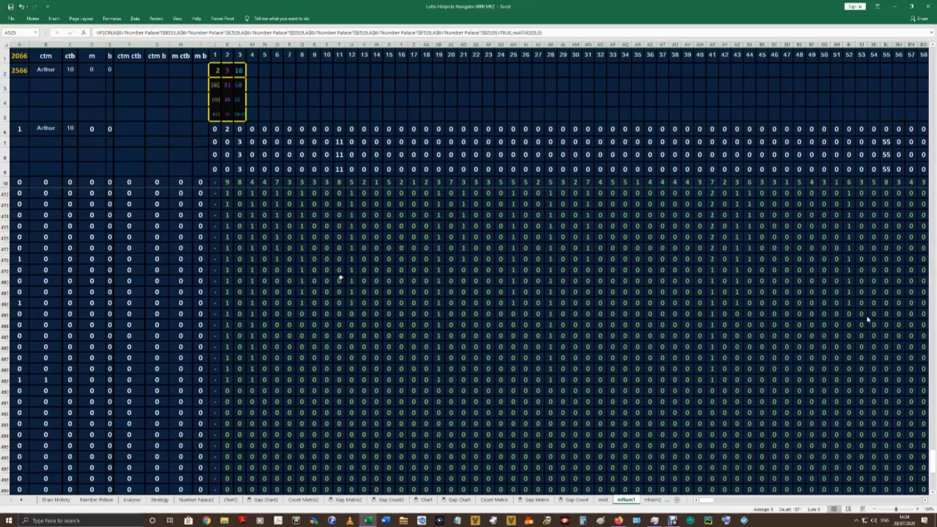
pyautogui.scroll(-6, 868, 320)
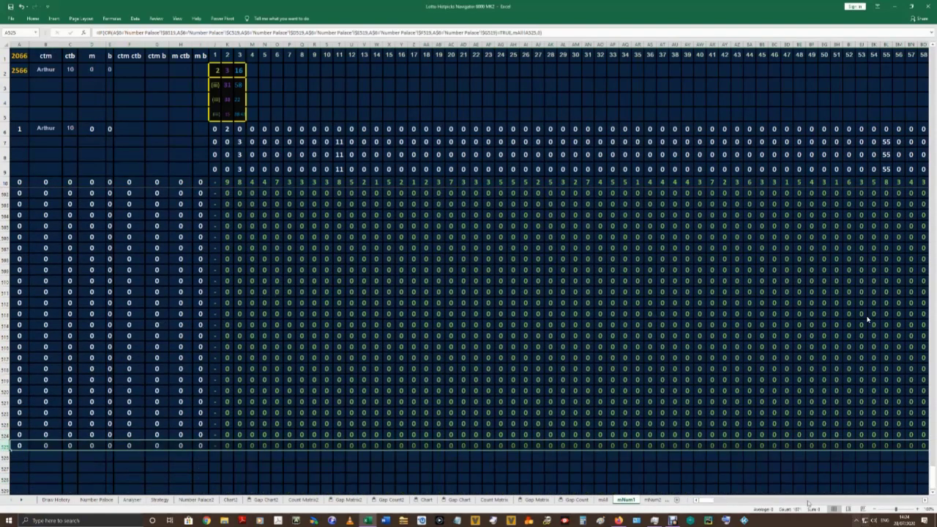
pyautogui.moveTo(706, 500); pyautogui.dragTo(924, 498)
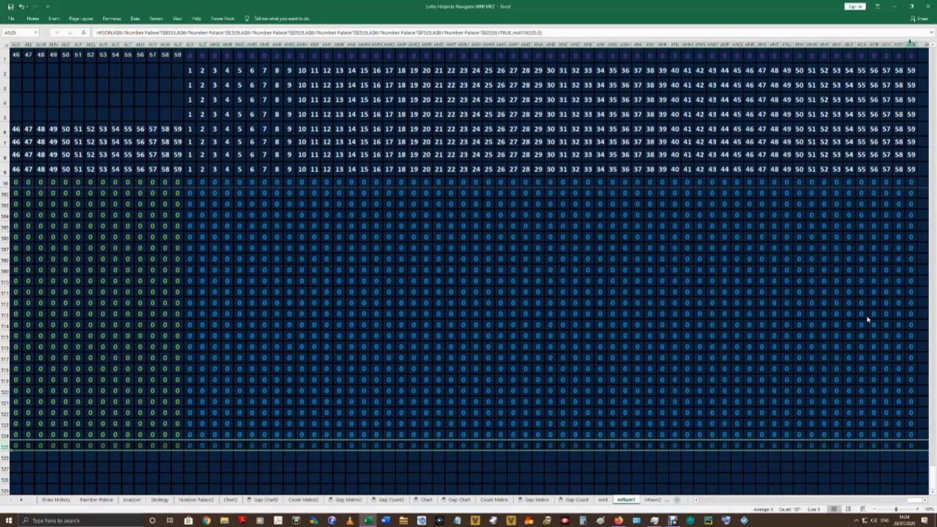
pyautogui.moveTo(916, 501); pyautogui.dragTo(677, 503)
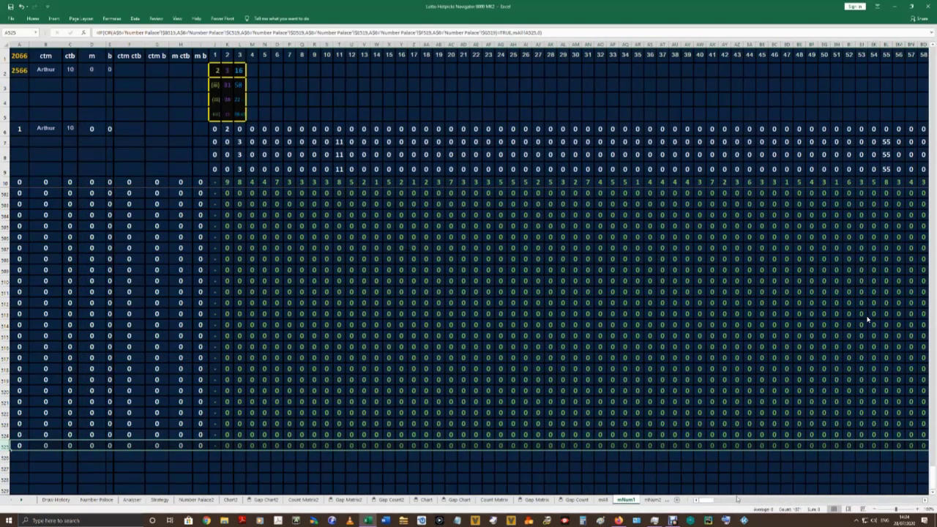
pyautogui.moveTo(702, 501); pyautogui.dragTo(729, 501)
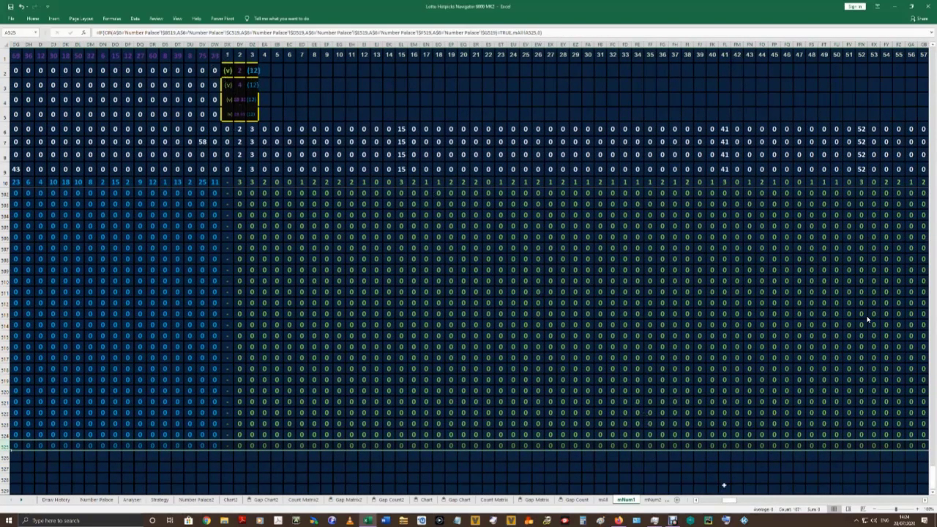
pyautogui.moveTo(728, 502); pyautogui.dragTo(705, 502)
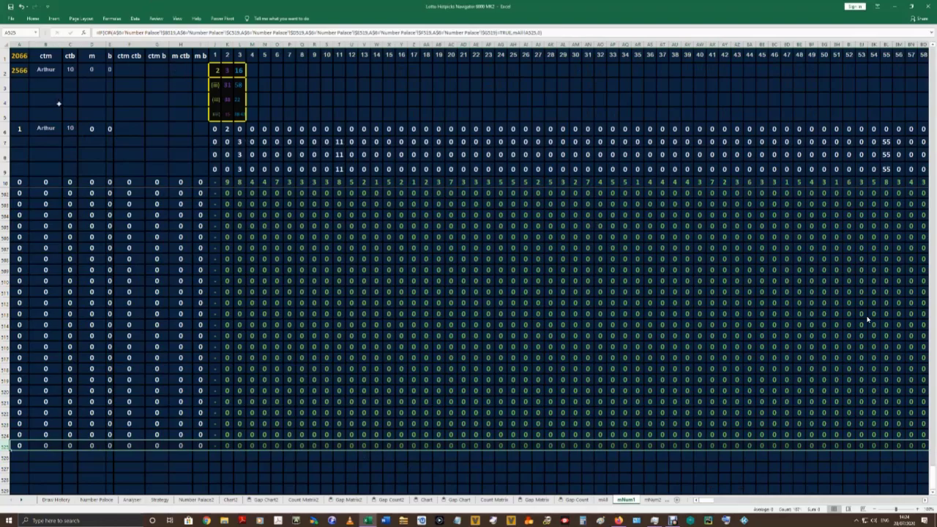
# Review the ctm, ctb, ctm ctb and m ctb filter headings on mNum1, then return to the Analyser sheet.
pyautogui.click(45, 57)
pyautogui.click(75, 55)
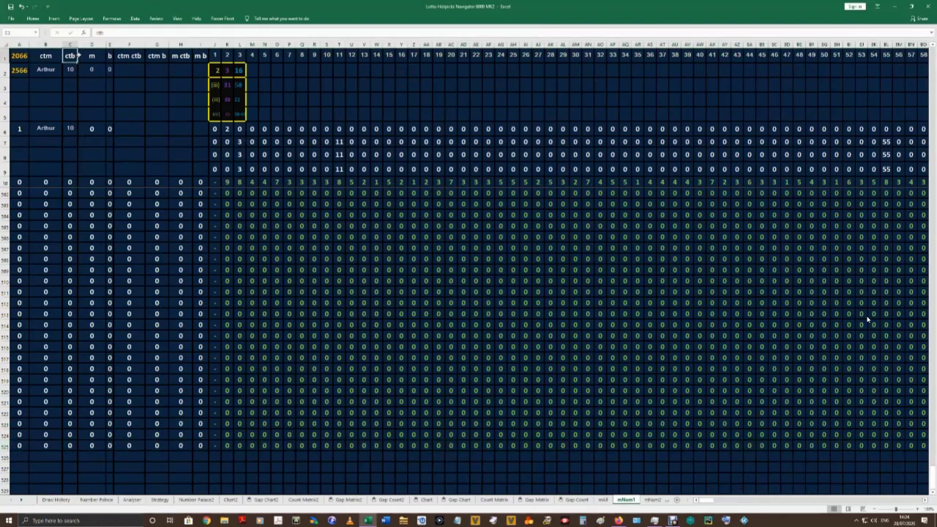
pyautogui.click(129, 55)
pyautogui.click(180, 55)
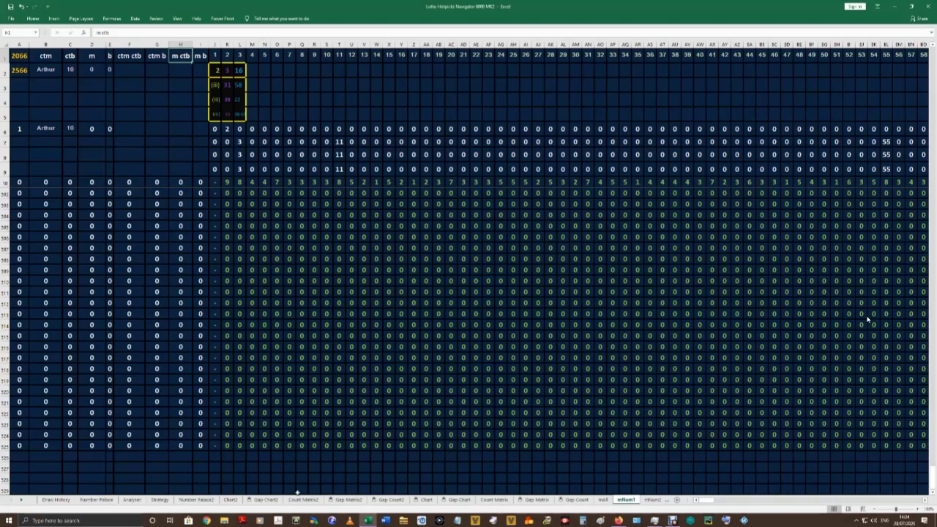
pyautogui.click(131, 499)
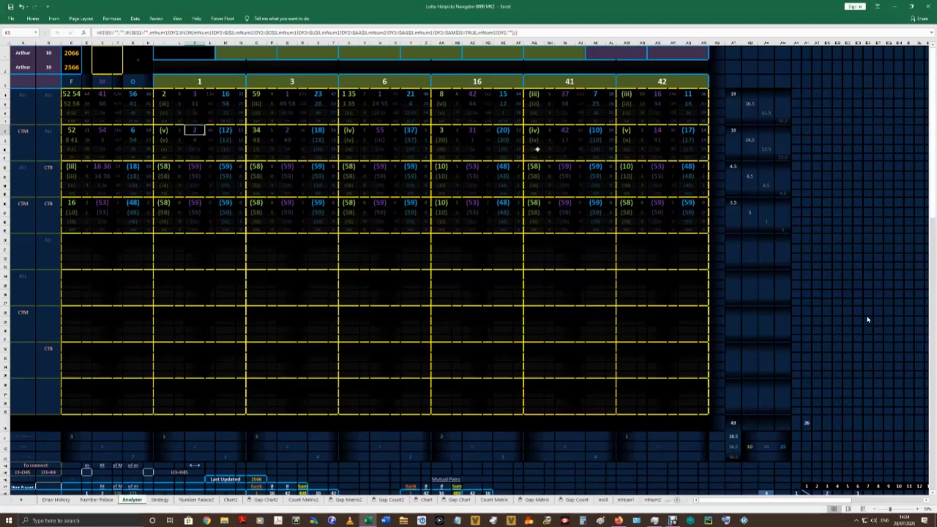
# Examine the Analyser's full block column under heading 1 and compare it with its source sheet mNum1.
pyautogui.click(252, 167)
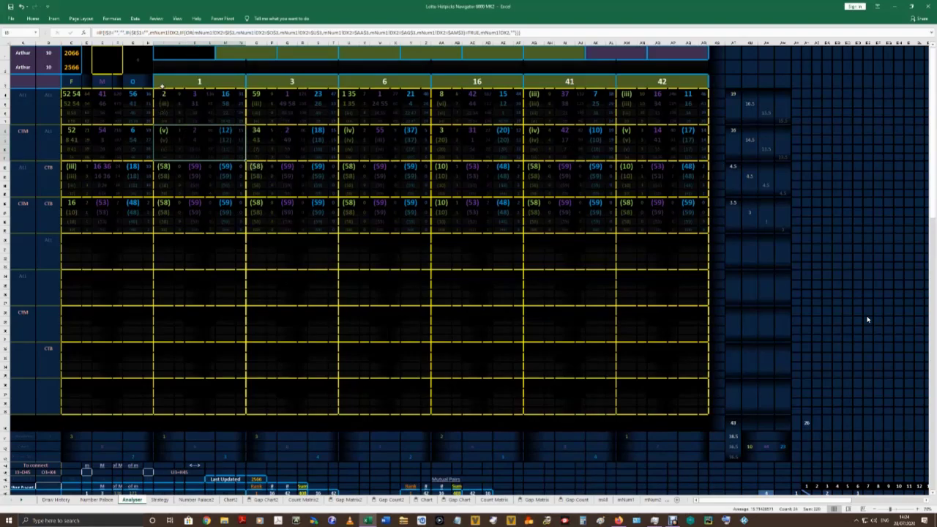
pyautogui.moveTo(163, 94); pyautogui.dragTo(237, 413)
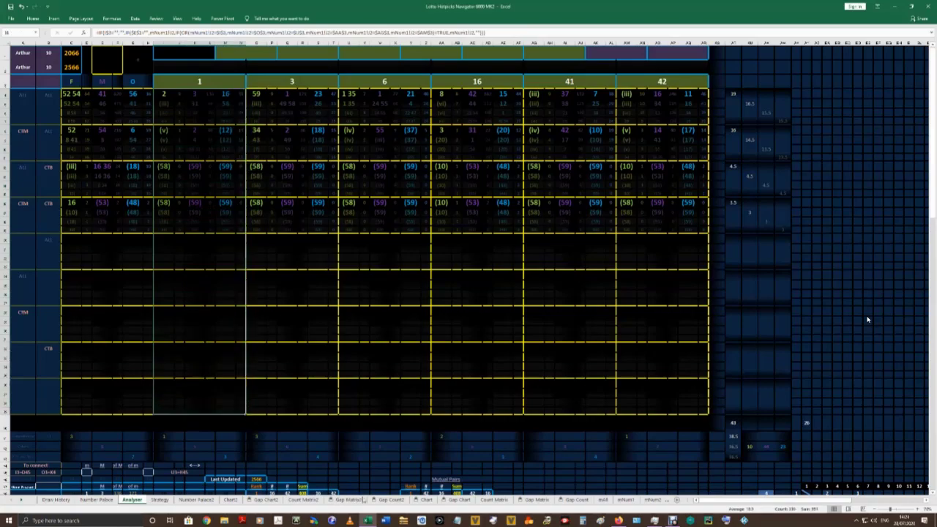
pyautogui.click(627, 502)
pyautogui.hotkey('ctrl', 'pageup')
pyautogui.hotkey('ctrl', 'pageup')
pyautogui.hotkey('ctrl', 'pageup')
pyautogui.hotkey('ctrl', 'pageup')
pyautogui.hotkey('ctrl', 'pageup')
pyautogui.hotkey('ctrl', 'pageup')
pyautogui.hotkey('ctrl', 'pageup')
pyautogui.hotkey('ctrl', 'pageup')
pyautogui.hotkey('ctrl', 'pageup')
pyautogui.hotkey('ctrl', 'pageup')
pyautogui.hotkey('ctrl', 'pageup')
pyautogui.hotkey('ctrl', 'pageup')
pyautogui.hotkey('ctrl', 'pageup')
pyautogui.hotkey('ctrl', 'pageup')
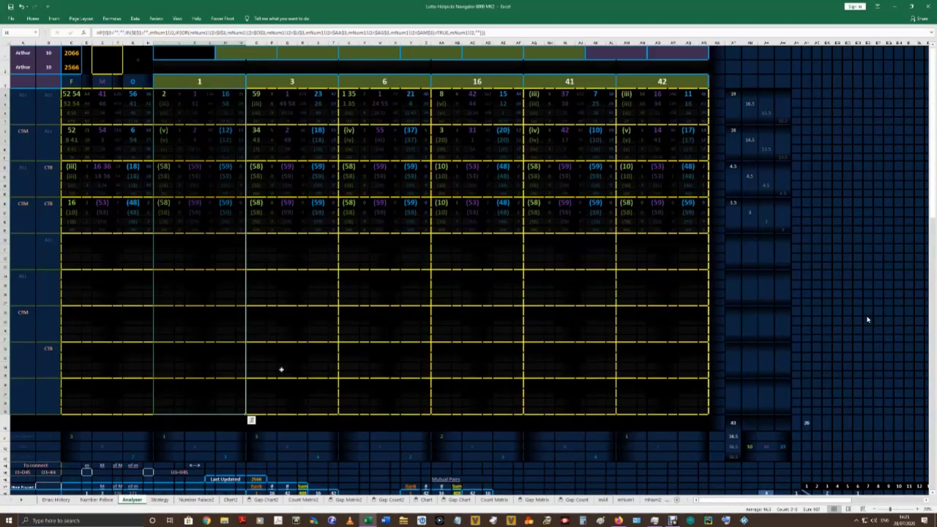
# Freeze the Analyser panes above row 20 and bring the ranking tables up beneath the result grid.
pyautogui.click(4, 240)
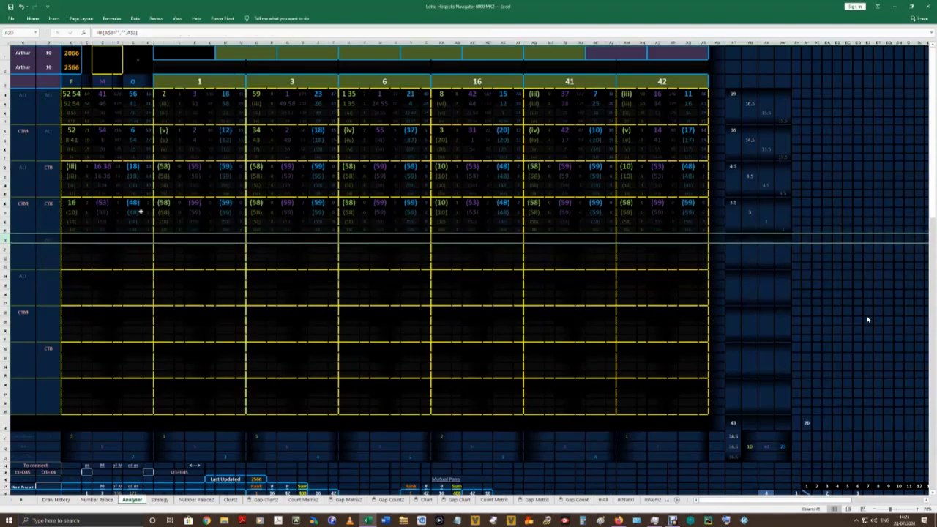
pyautogui.press('alt')
pyautogui.press('w')
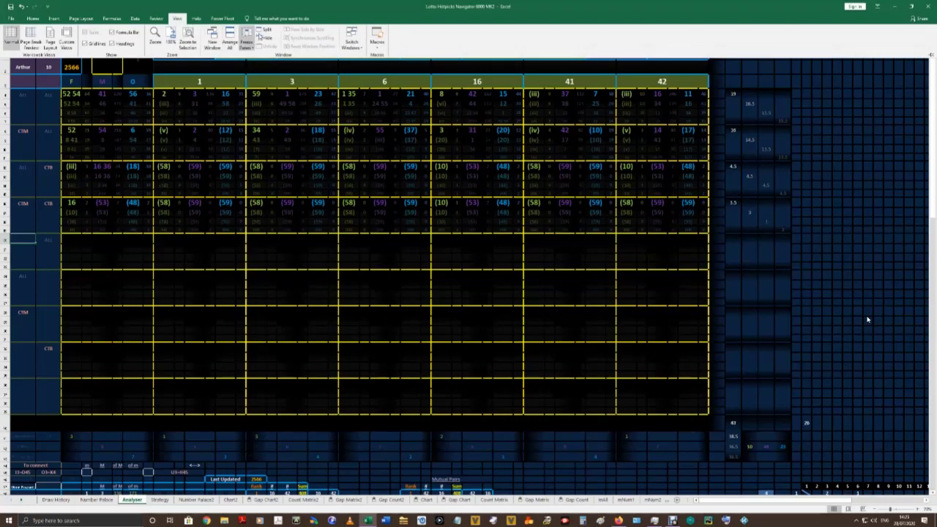
pyautogui.press('f')
pyautogui.press('f')
pyautogui.scroll(-3, 204, 317)
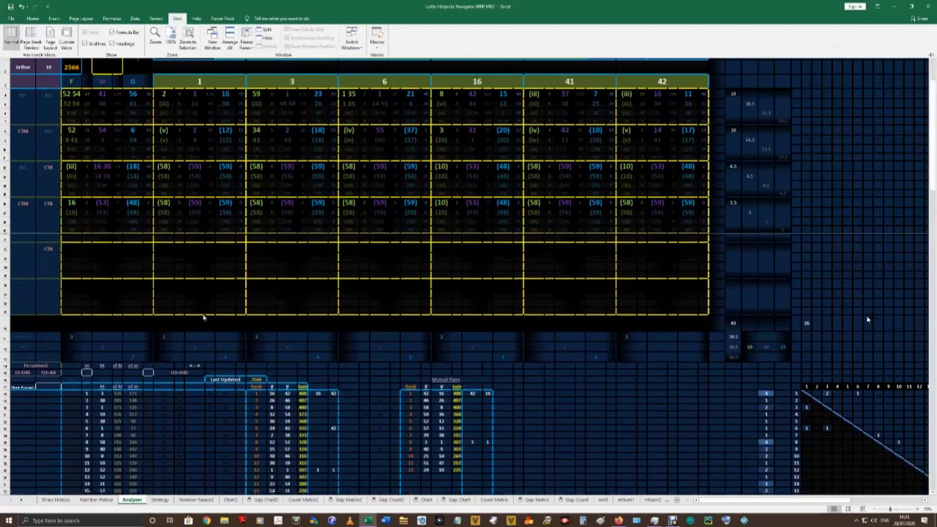
pyautogui.scroll(-5, 203, 317)
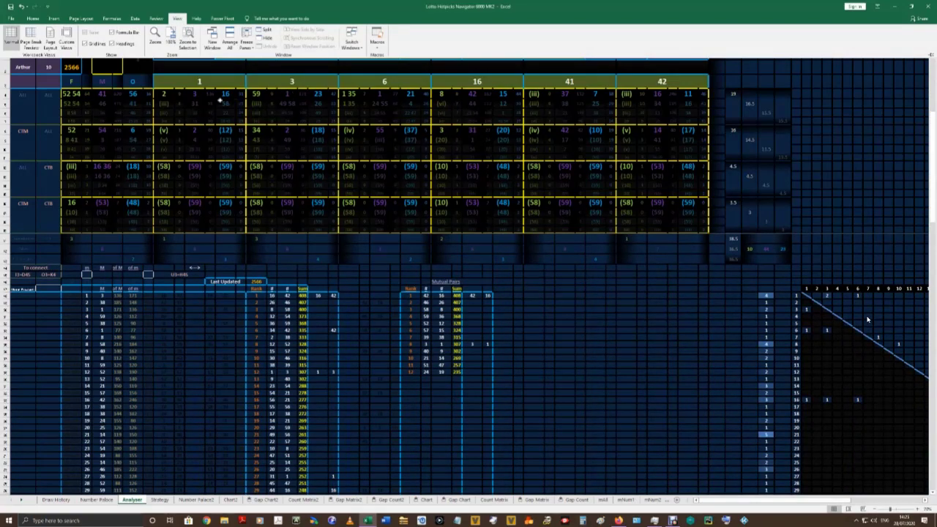
# Review the number headings 1, 3, 6, 16, 41 and 42 above the Analyser's result blocks.
pyautogui.click(212, 84)
pyautogui.click(281, 83)
pyautogui.click(414, 79)
pyautogui.click(469, 76)
pyautogui.click(558, 85)
pyautogui.click(661, 81)
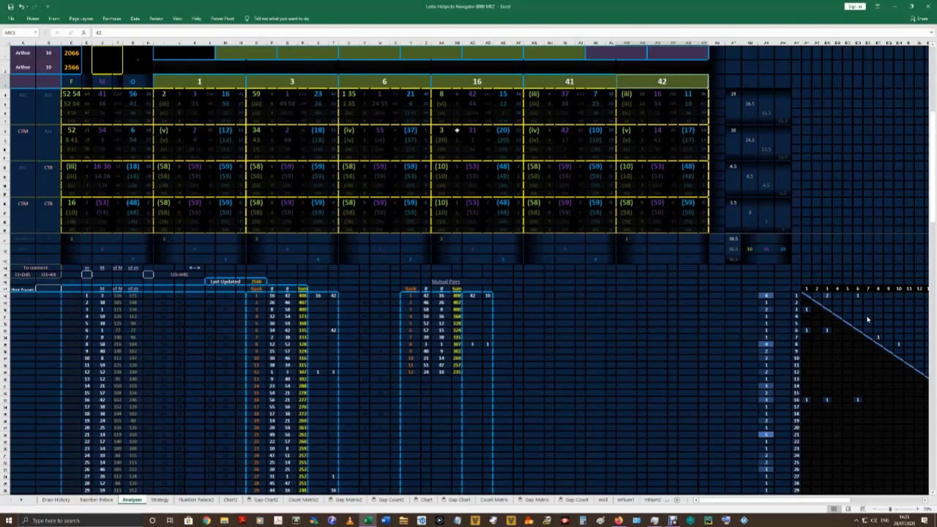
pyautogui.click(573, 82)
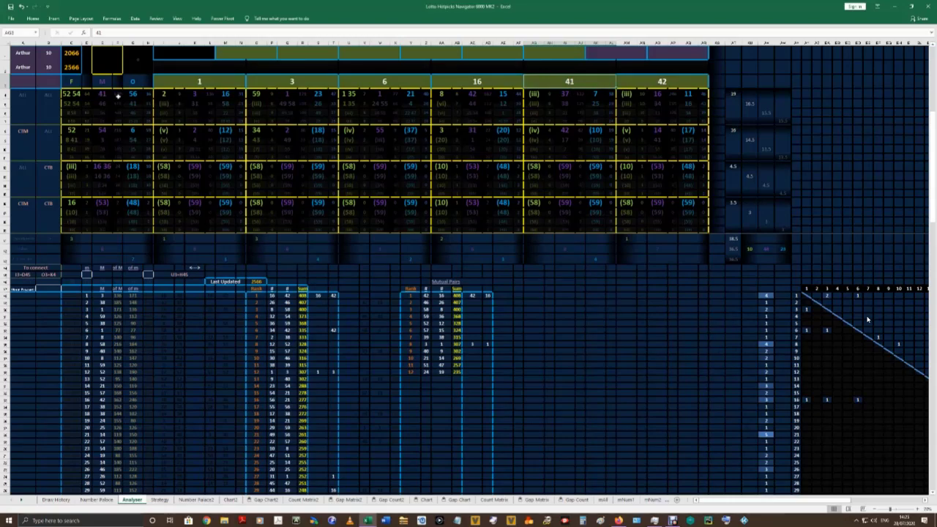
# Look over the Number Palace2 and Number Palace sheets, then open Chart2.
pyautogui.click(197, 500)
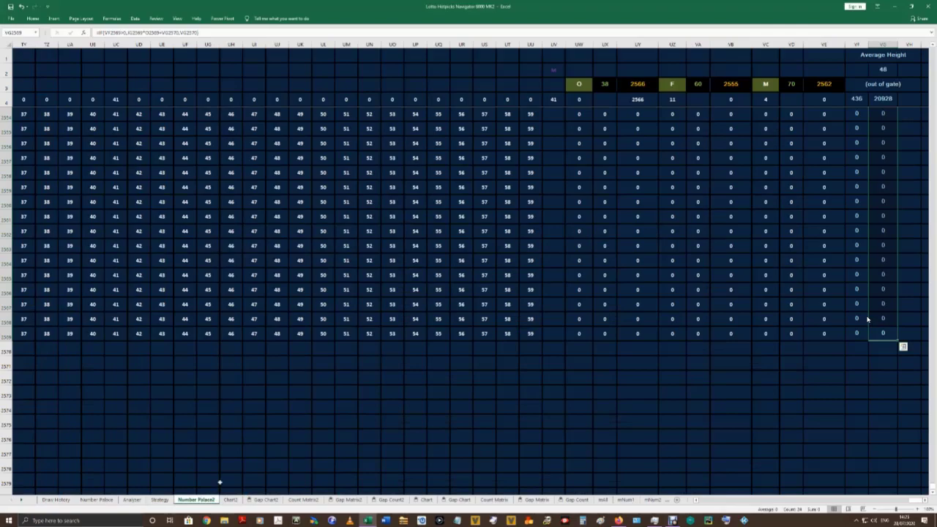
pyautogui.click(101, 501)
pyautogui.moveTo(703, 501); pyautogui.dragTo(912, 483)
pyautogui.hotkey('ctrl', 'pagedown')
pyautogui.hotkey('ctrl', 'pagedown')
pyautogui.hotkey('ctrl', 'pagedown')
pyautogui.hotkey('ctrl', 'pagedown')
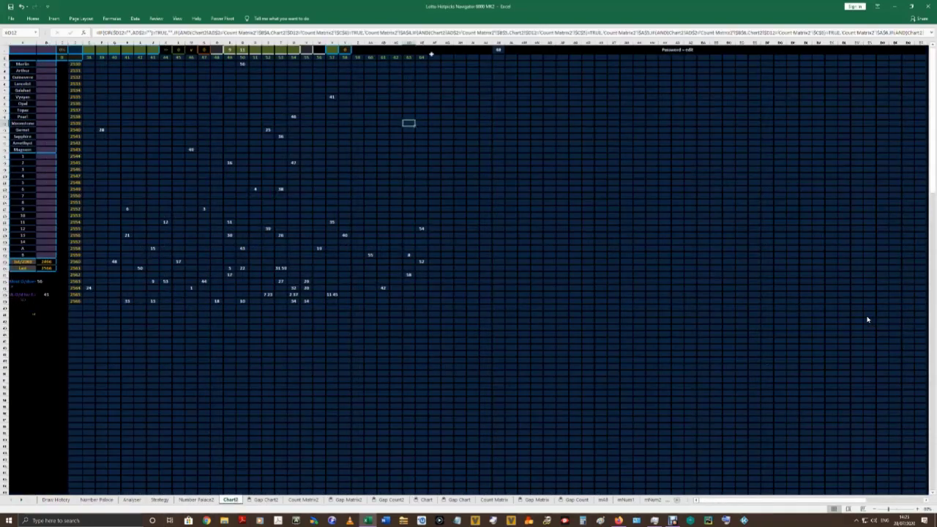
# Examine column 64 and the chart area beneath number 41 on Chart2, then check heading 6 on the Analyser sheet.
pyautogui.click(423, 58)
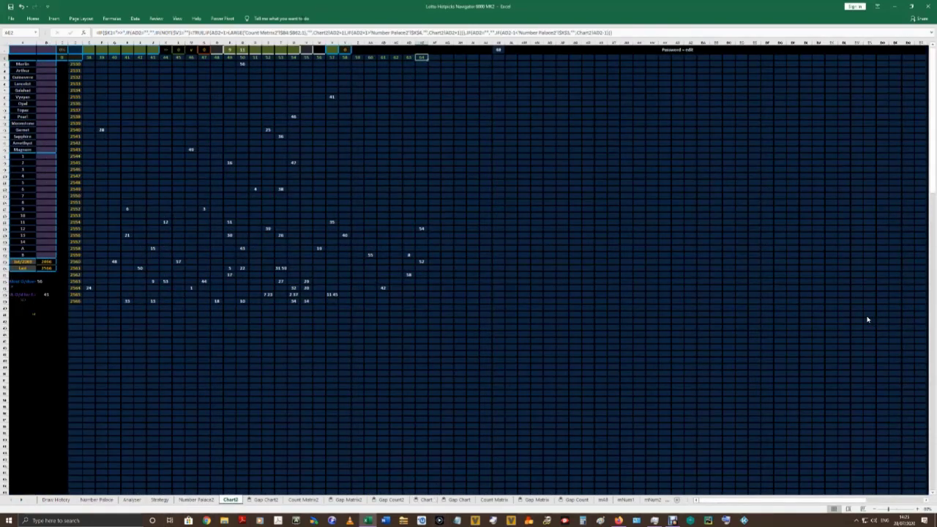
pyautogui.moveTo(331, 103); pyautogui.dragTo(84, 299)
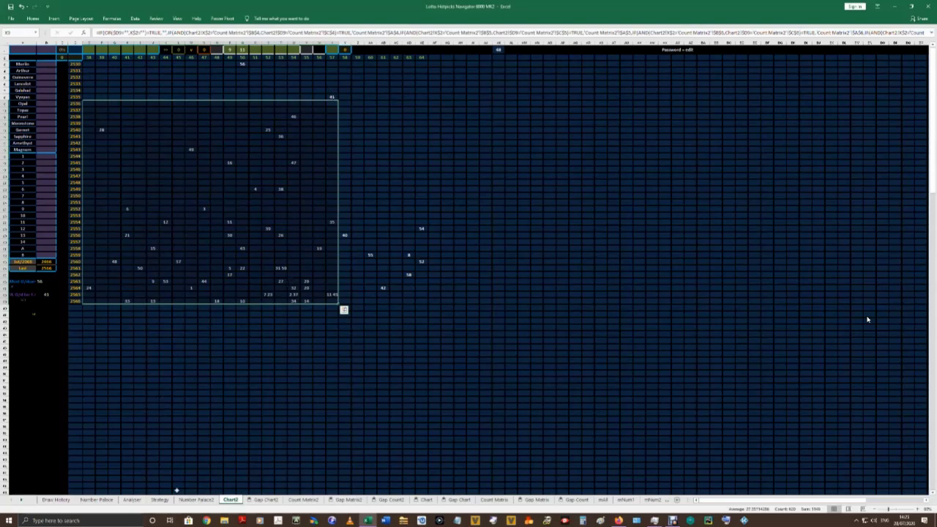
pyautogui.click(131, 499)
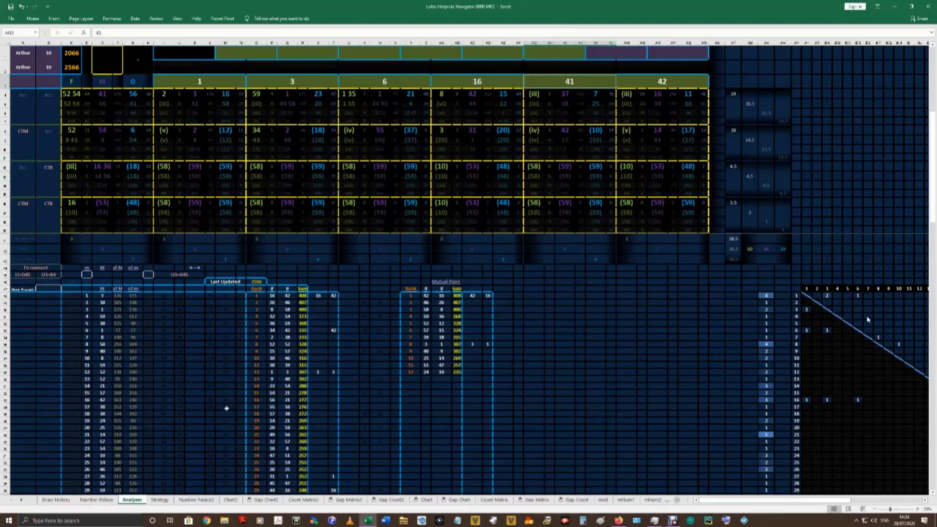
pyautogui.click(384, 82)
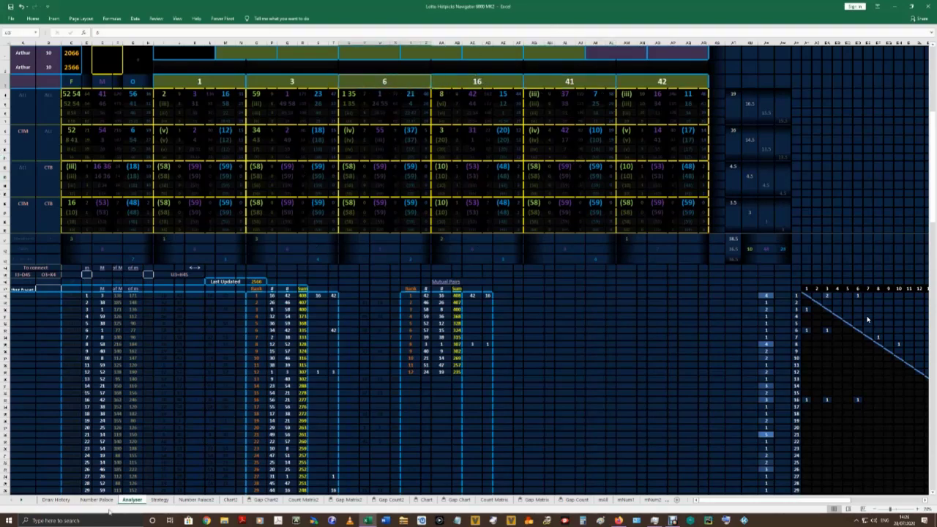
# Enter 0 in the blank cell above the Analyser's M heading and select the number headings from 42 back to 1.
pyautogui.click(107, 65)
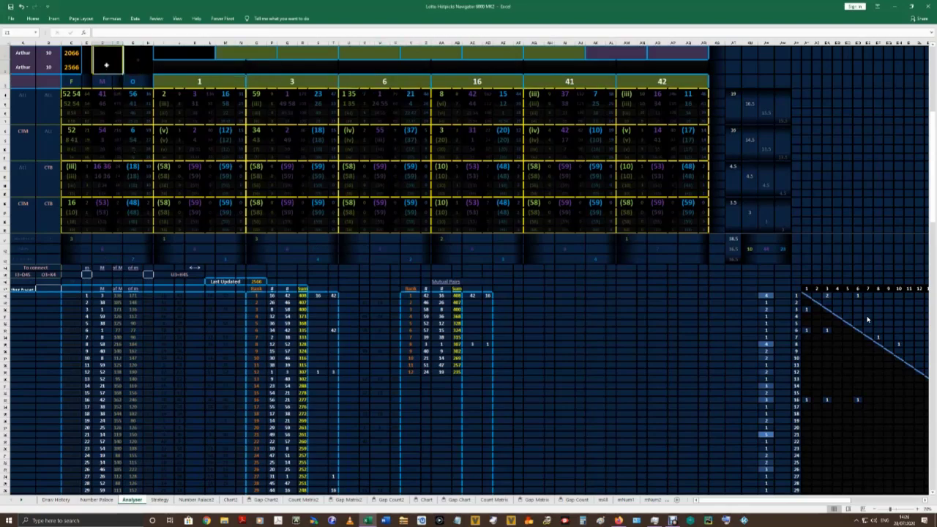
pyautogui.write('0')
pyautogui.press('Return')
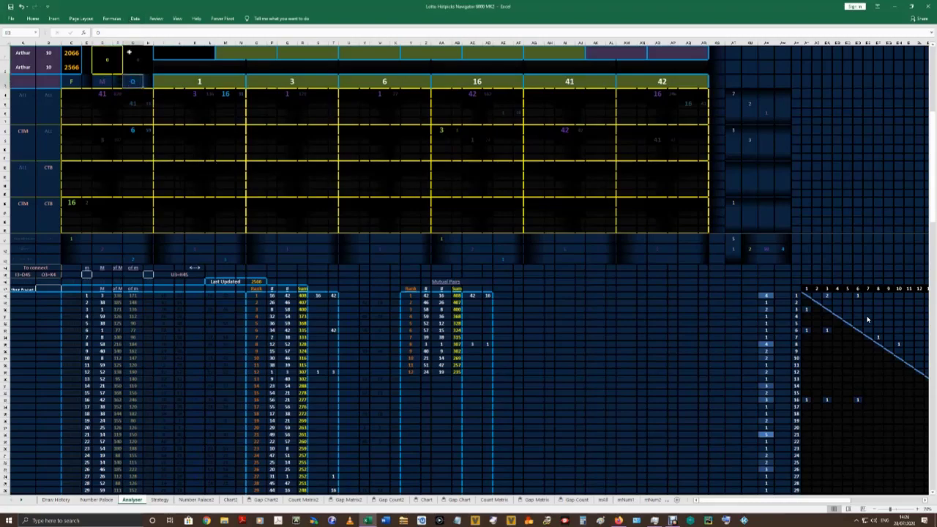
pyautogui.click(131, 54)
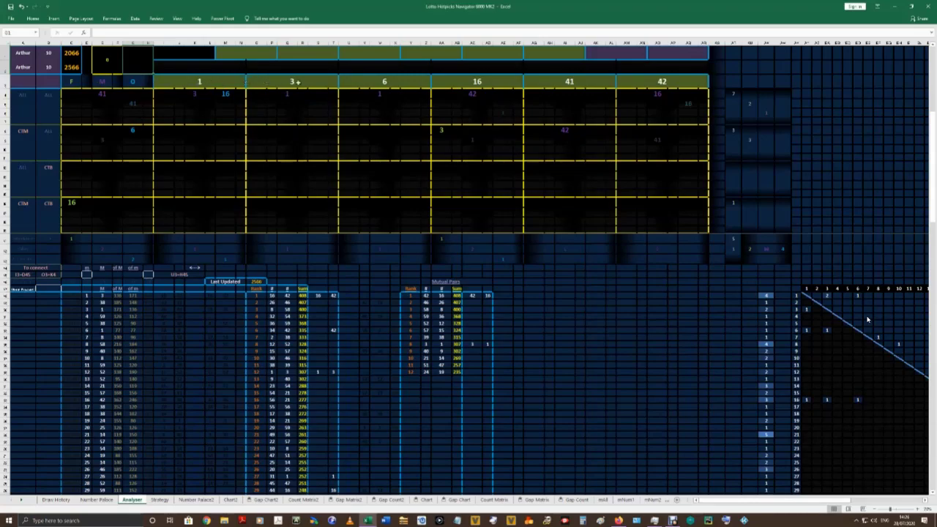
pyautogui.moveTo(681, 79); pyautogui.dragTo(228, 80)
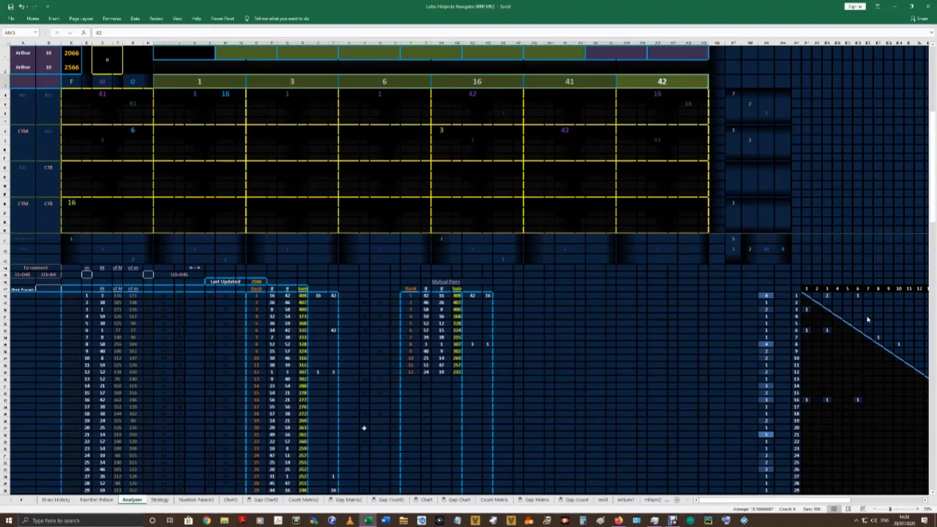
# Unfreeze the Analyser panes and examine the full 1 to 59 number matrix beside the ranking tables.
pyautogui.moveTo(789, 502); pyautogui.dragTo(855, 502)
pyautogui.scroll(-8, 867, 319)
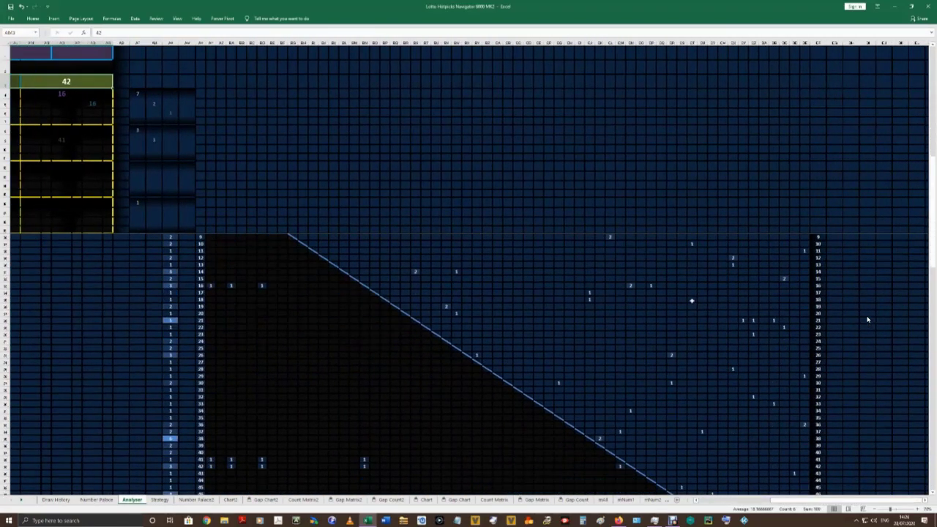
pyautogui.scroll(7, 867, 319)
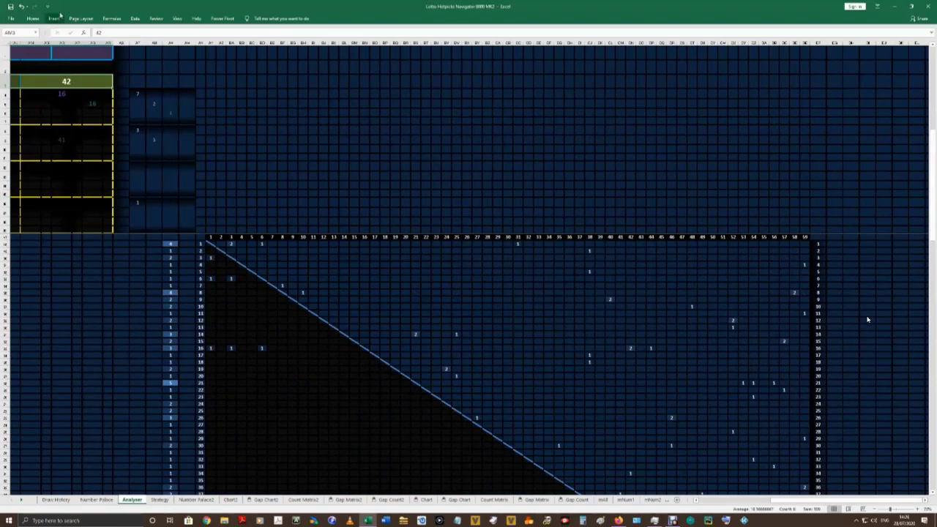
pyautogui.click(177, 18)
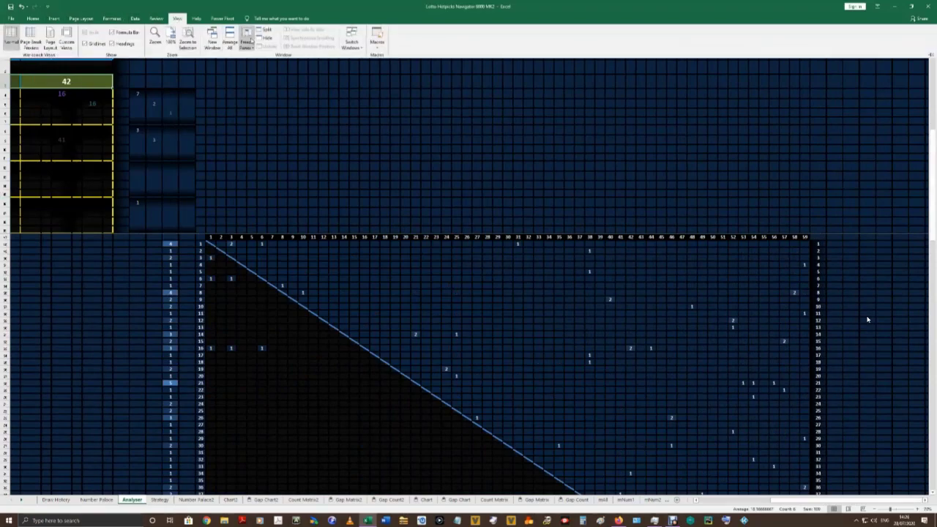
pyautogui.click(251, 41)
pyautogui.click(253, 60)
pyautogui.scroll(-5, 337, 219)
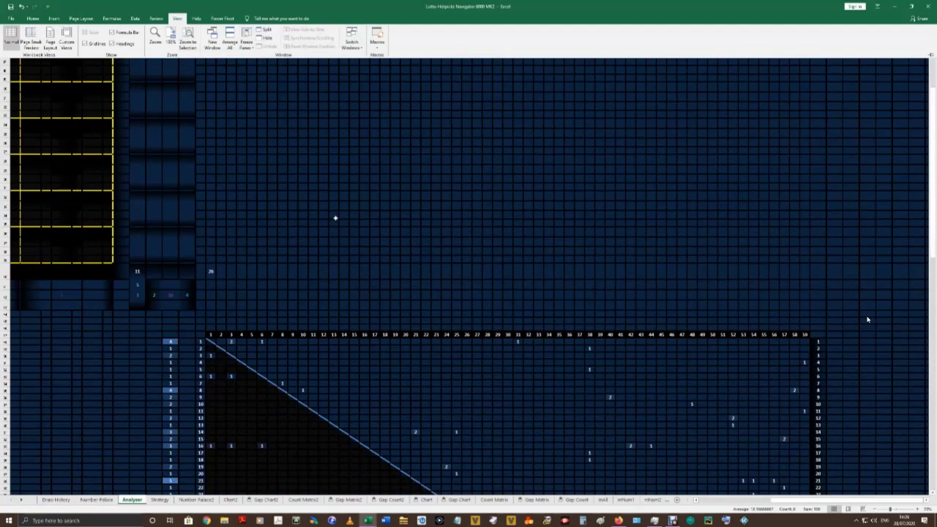
pyautogui.scroll(-15, 336, 217)
pyautogui.scroll(3, 451, 186)
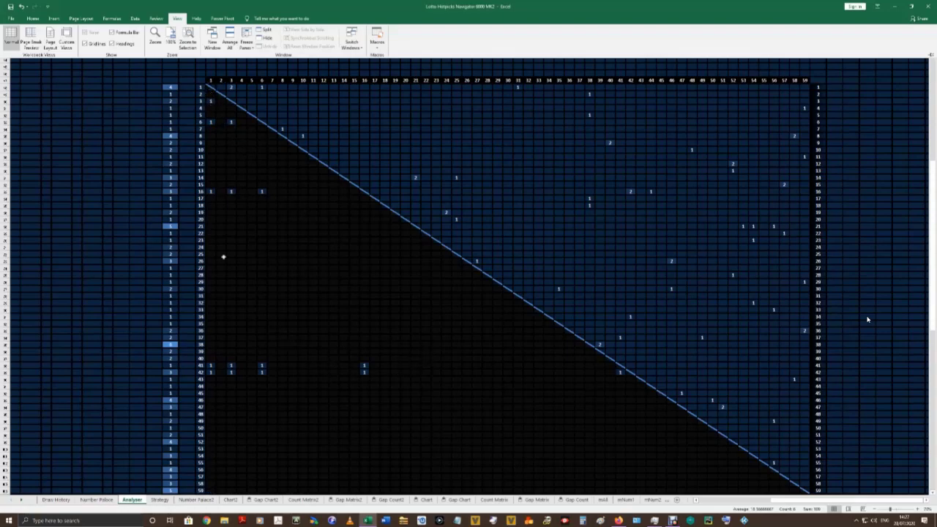
pyautogui.scroll(-1, 314, 360)
pyautogui.scroll(-1, 315, 359)
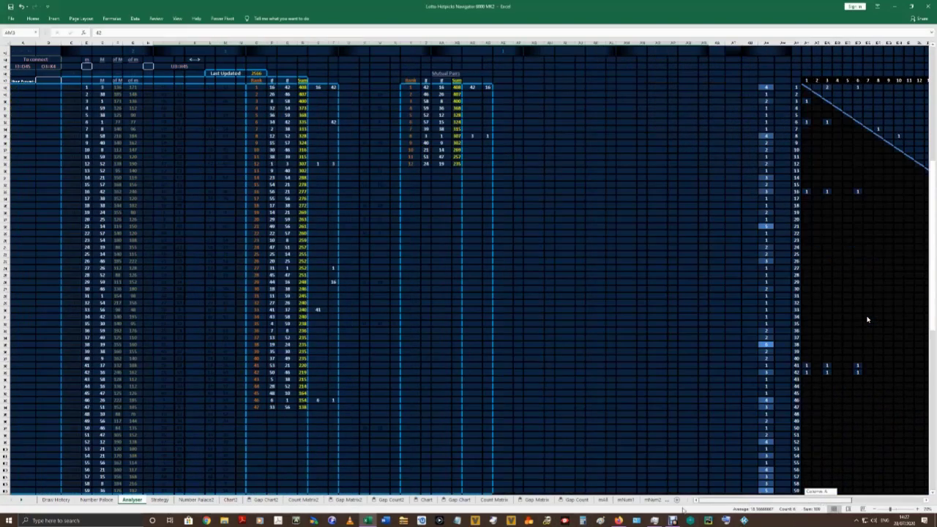
# Examine the 59-by-59 pair matrix on the Analyser sheet, its helper range underneath and the formula in cell BH77.
pyautogui.scroll(5, 866, 319)
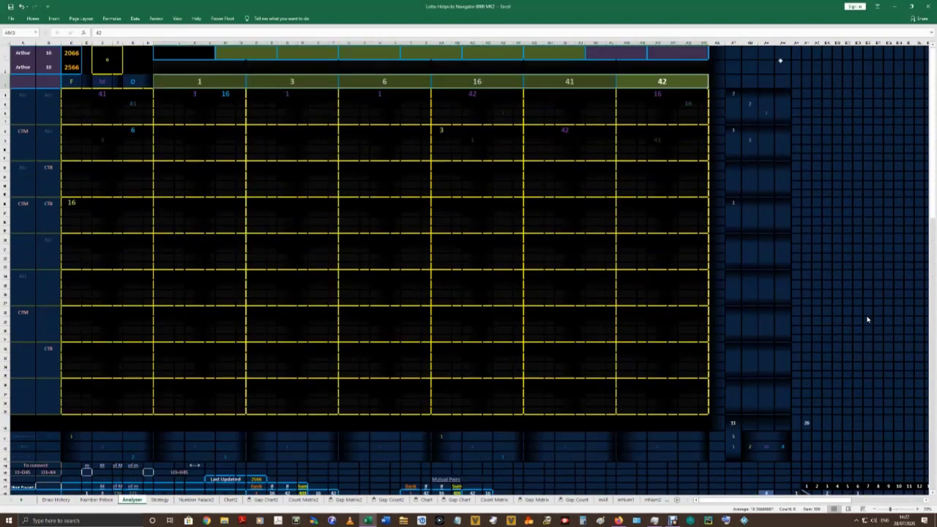
pyautogui.scroll(-5, 867, 319)
pyautogui.scroll(-3, 867, 319)
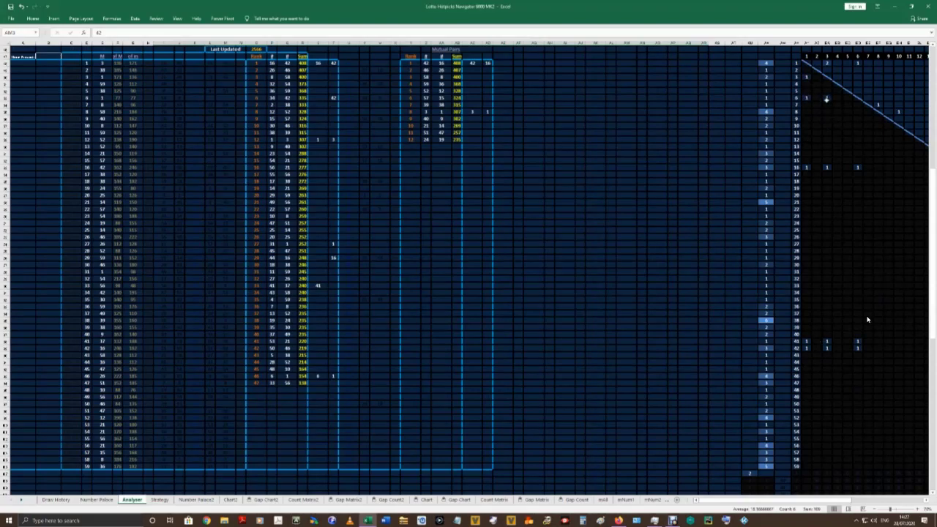
pyautogui.moveTo(827, 500); pyautogui.dragTo(898, 501)
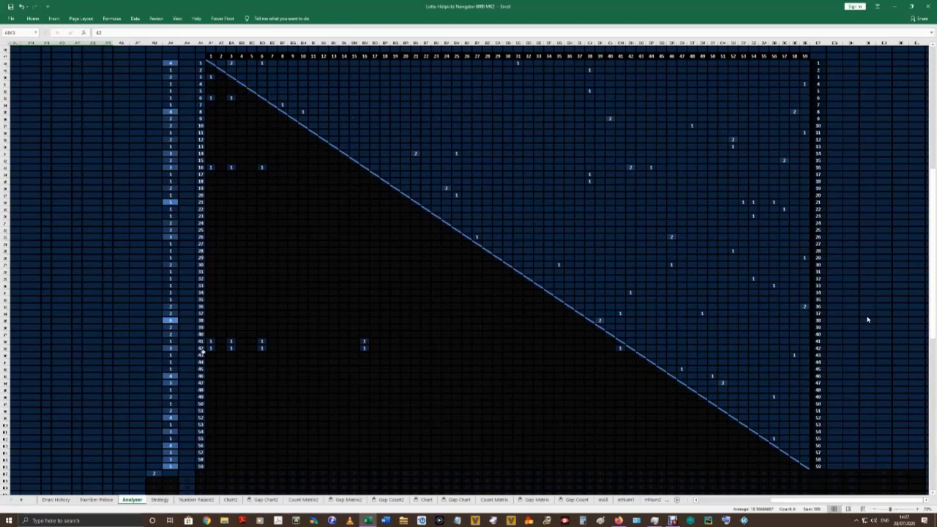
pyautogui.scroll(-8, 203, 352)
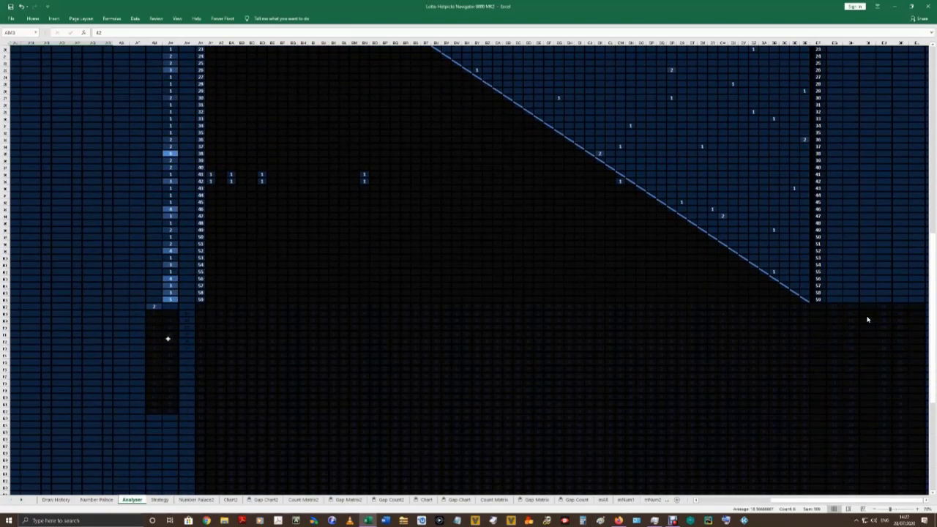
pyautogui.moveTo(174, 396); pyautogui.dragTo(168, 311)
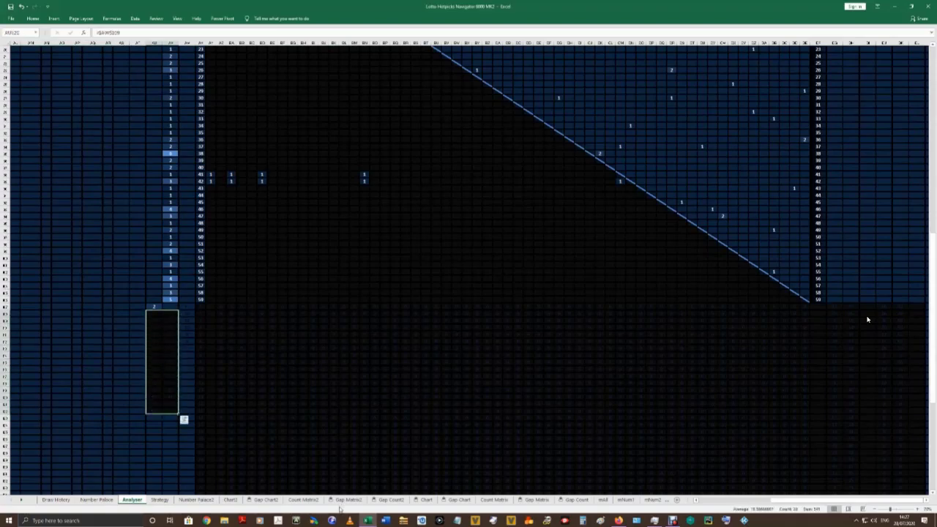
pyautogui.scroll(9, 305, 330)
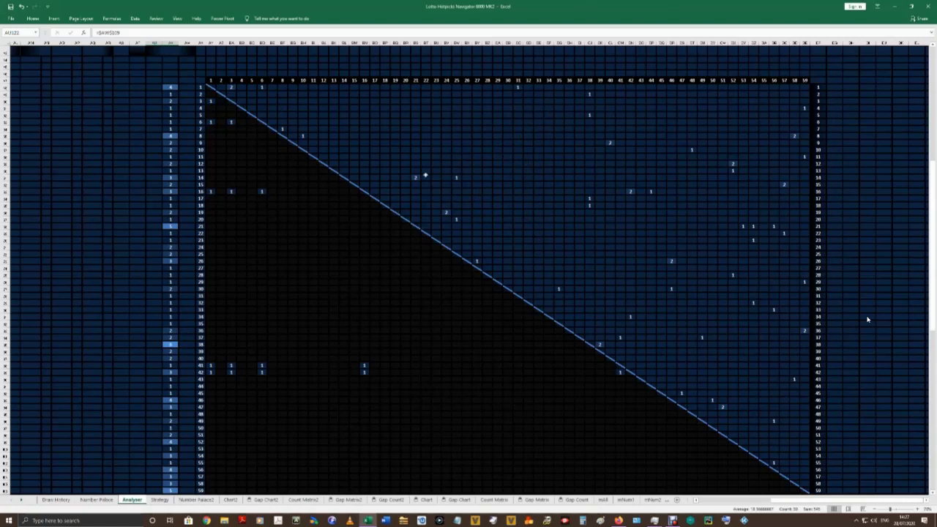
pyautogui.click(302, 287)
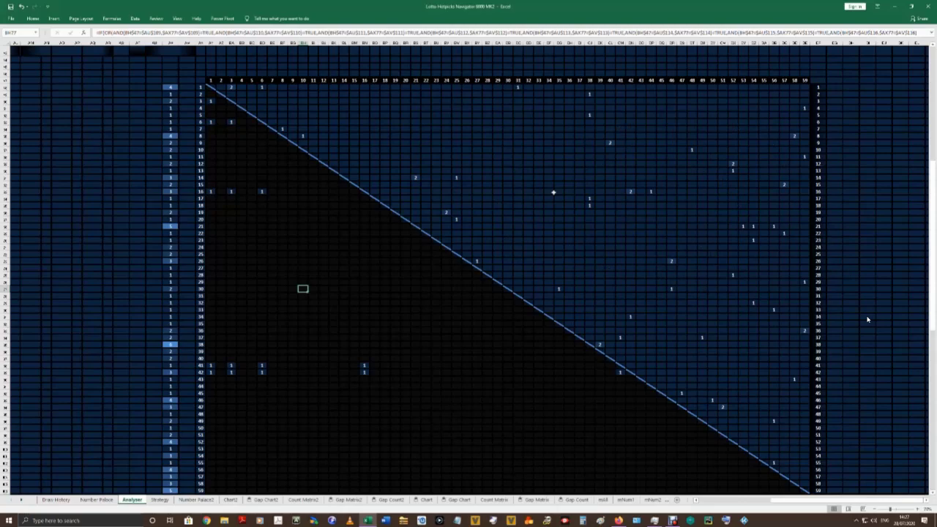
# Compare the pair 1 and 3 in the Mutual Pairs table with its cells above and below the matrix diagonal.
pyautogui.moveTo(799, 504); pyautogui.dragTo(643, 505)
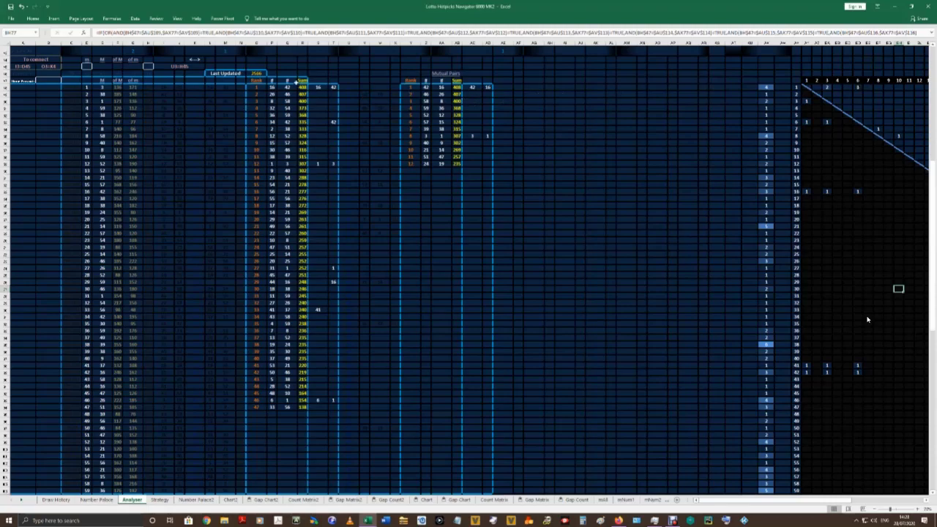
pyautogui.click(826, 88)
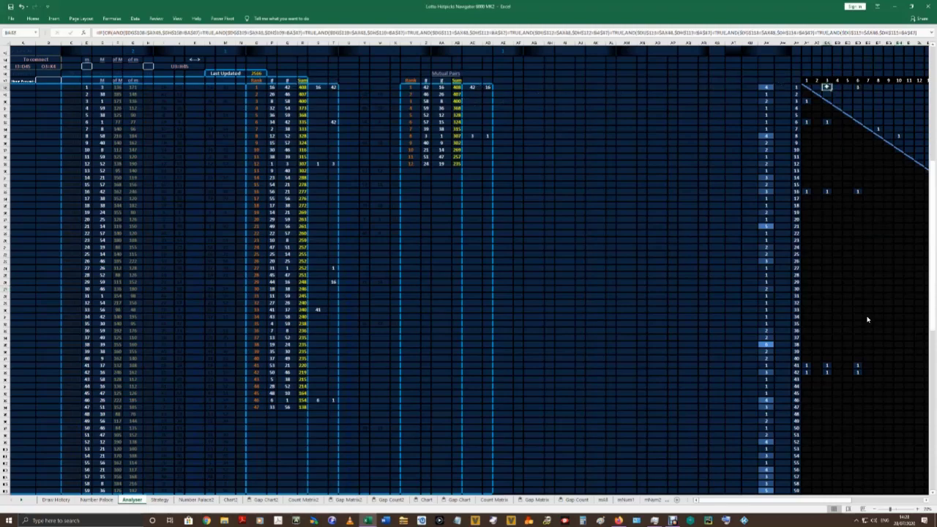
pyautogui.click(426, 136)
pyautogui.moveTo(426, 136); pyautogui.dragTo(441, 136)
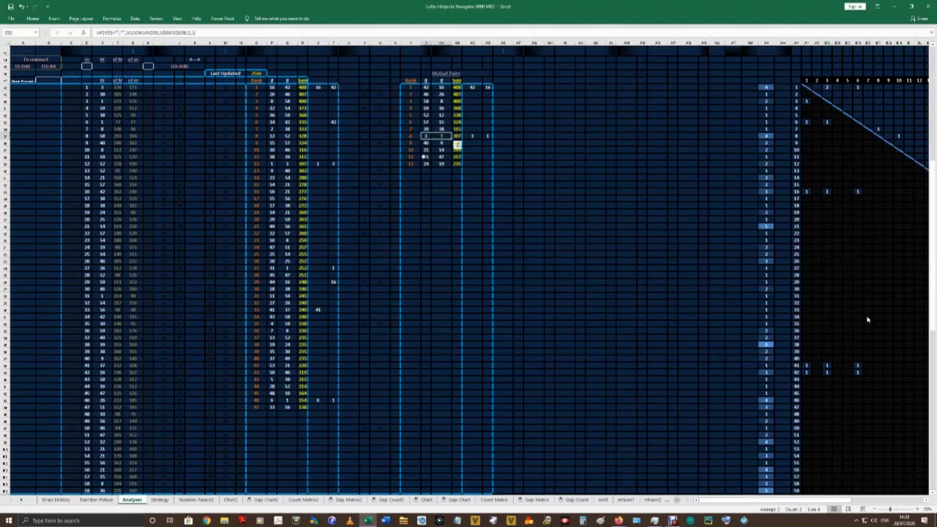
pyautogui.click(829, 87)
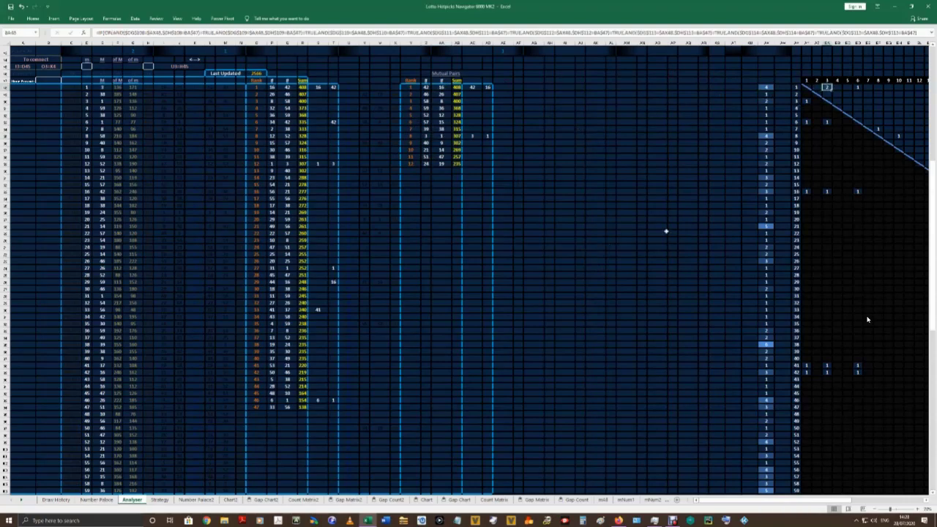
pyautogui.click(805, 101)
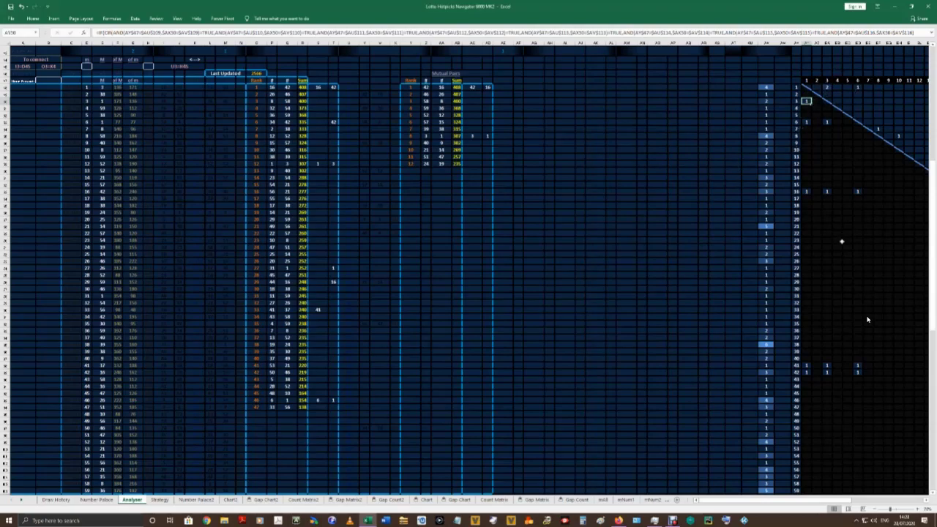
# Inspect the matrix cells for the pair 16 and 42, plus other marked pairs above the diagonal.
pyautogui.moveTo(843, 500); pyautogui.dragTo(916, 500)
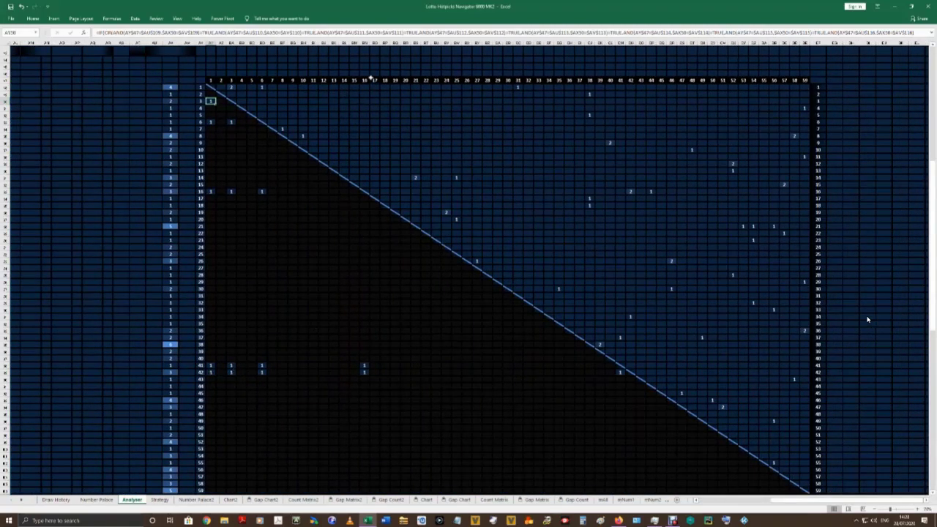
pyautogui.click(365, 372)
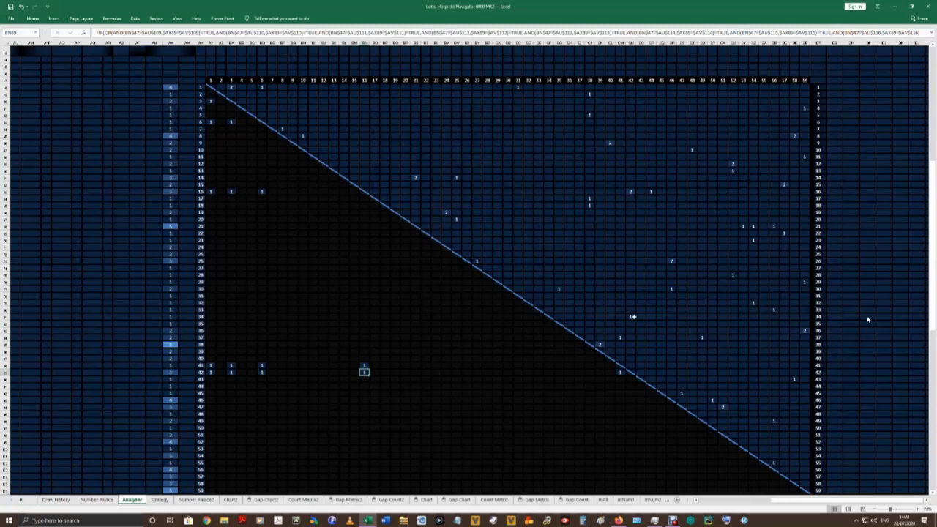
pyautogui.click(629, 192)
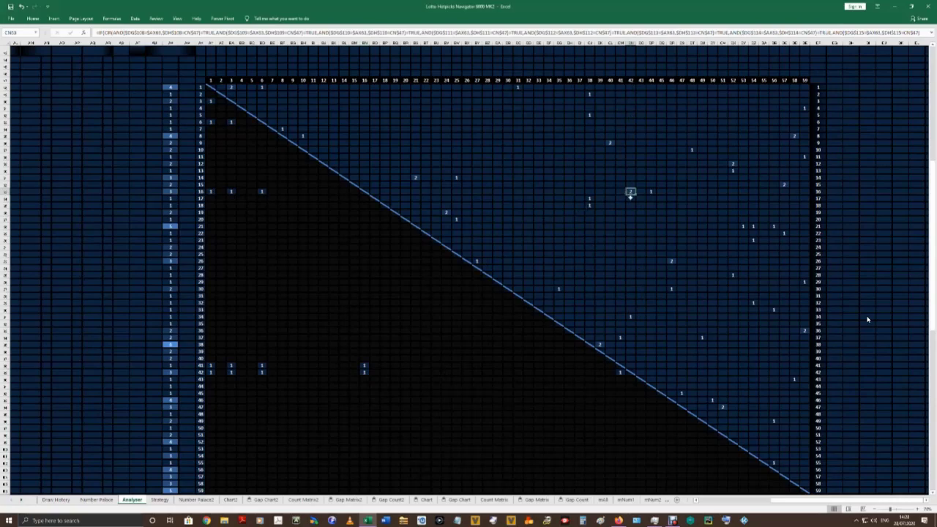
pyautogui.click(608, 142)
pyautogui.click(415, 183)
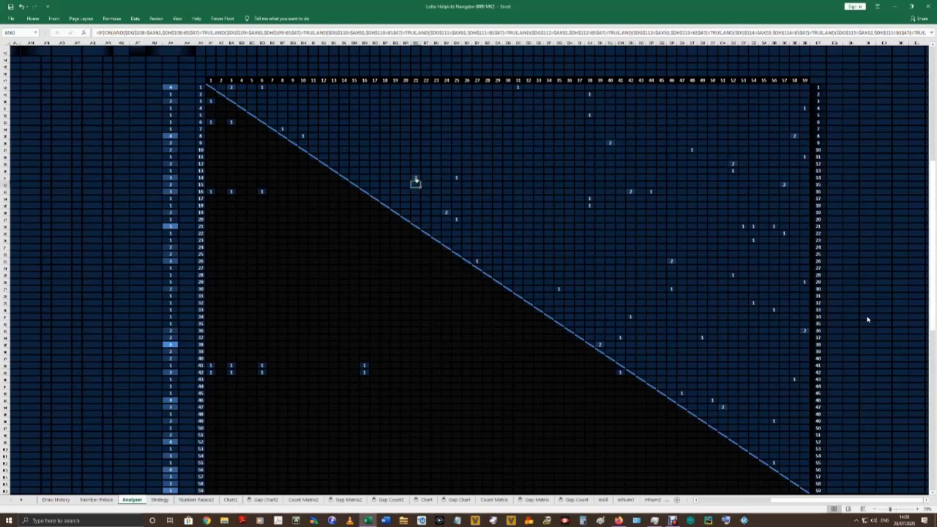
pyautogui.hscroll(-10, 868, 319)
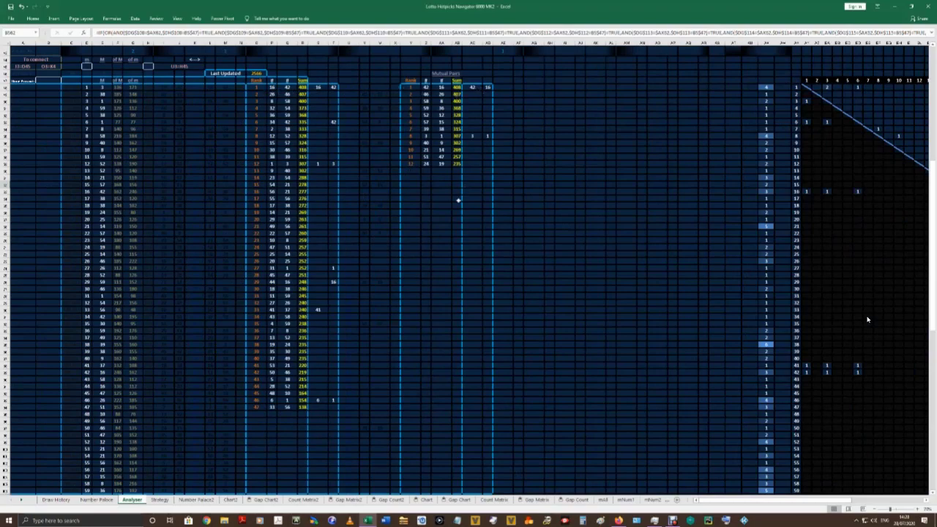
# Enter 0 in cell G1 above the number grid and clear cell E1.
pyautogui.scroll(5, 459, 200)
pyautogui.scroll(1, 313, 157)
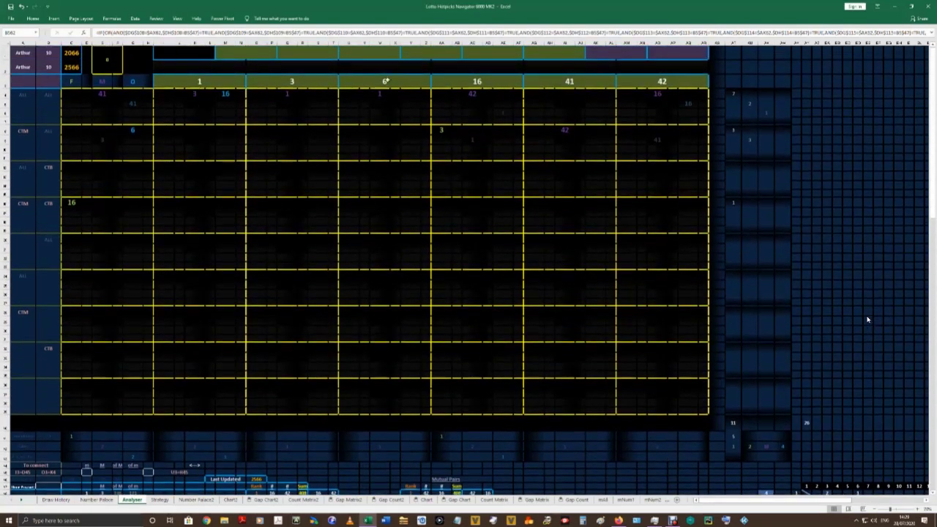
pyautogui.scroll(-10, 450, 350)
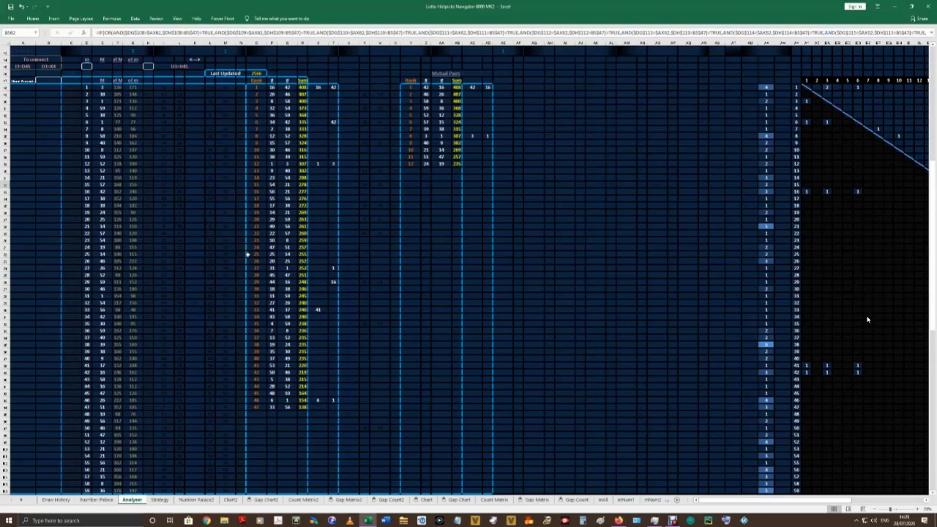
pyautogui.scroll(5, 240, 253)
pyautogui.scroll(5, 239, 253)
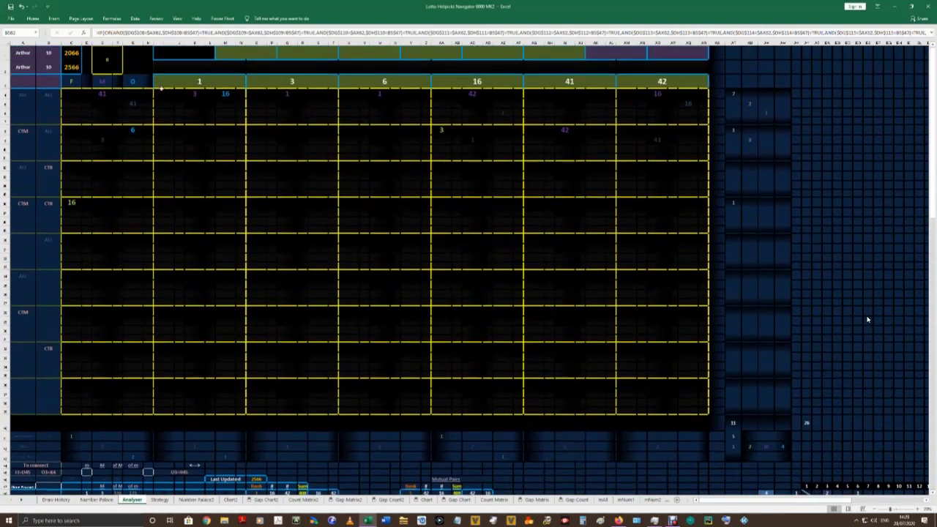
pyautogui.scroll(-1, 128, 410)
pyautogui.scroll(1, 122, 374)
pyautogui.click(132, 65)
pyautogui.write('0')
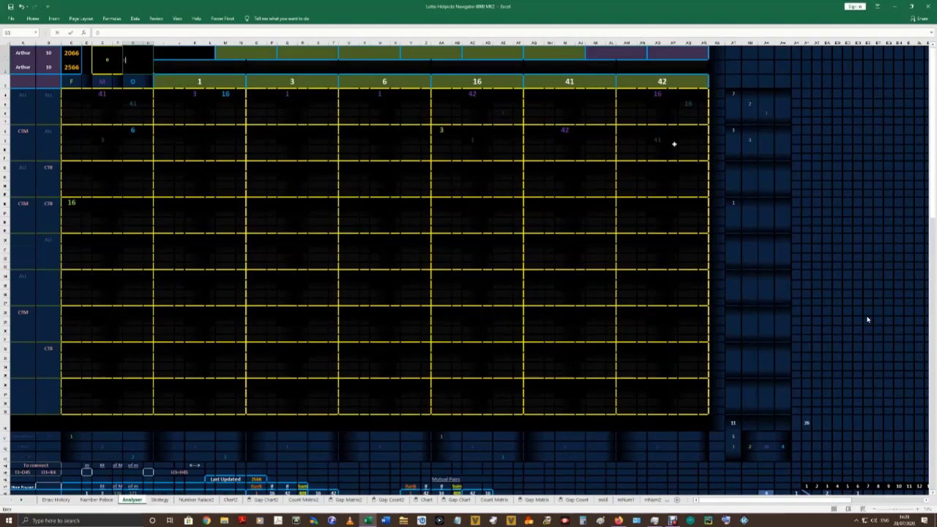
pyautogui.press('Return')
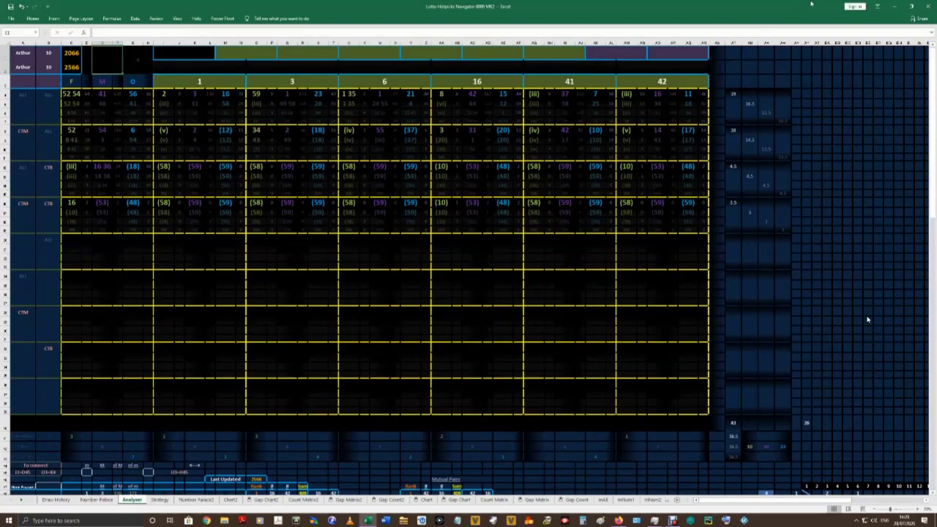
# Link the first number heading of the grid to the cell above with =I2 and extend the formula across all six headings.
pyautogui.click(230, 79)
pyautogui.write('=')
pyautogui.press('Up')
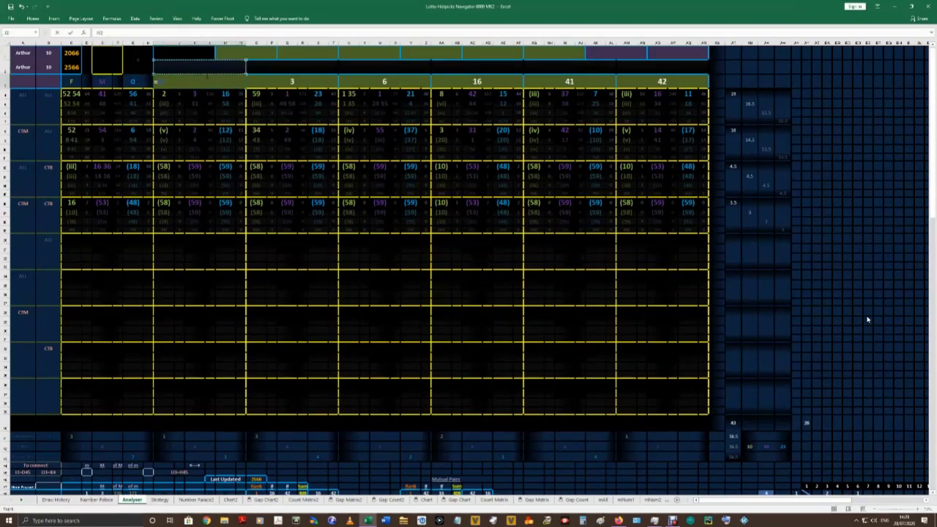
pyautogui.press('Return')
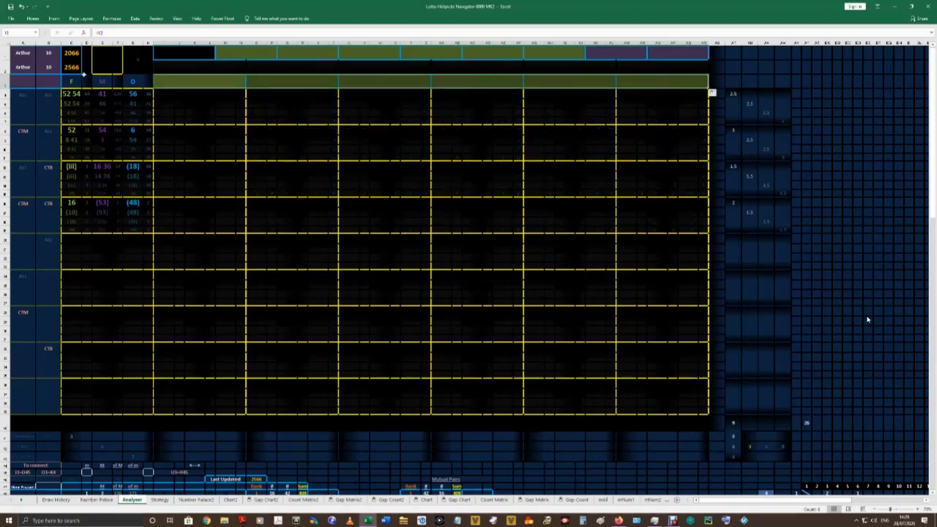
# Enter 0 in cell B47 above the two columns beside the number list.
pyautogui.scroll(-10, 77, 241)
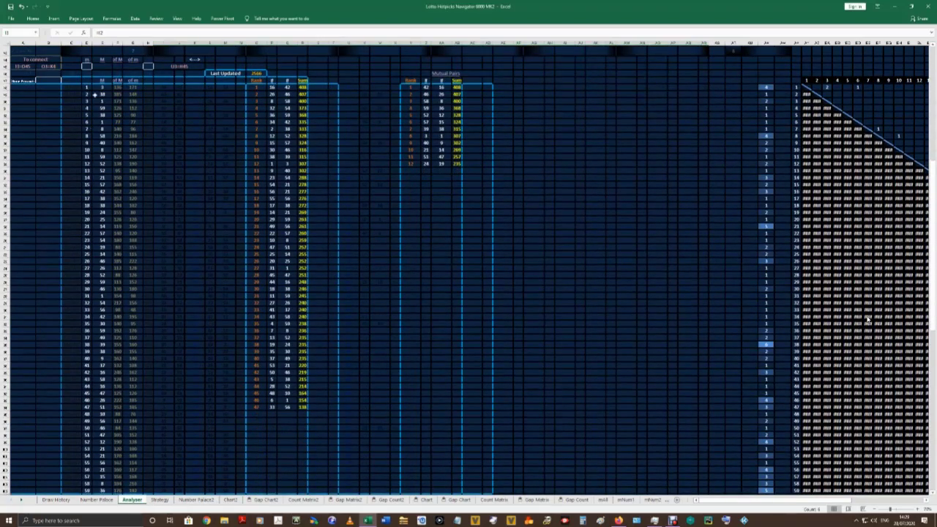
pyautogui.click(169, 277)
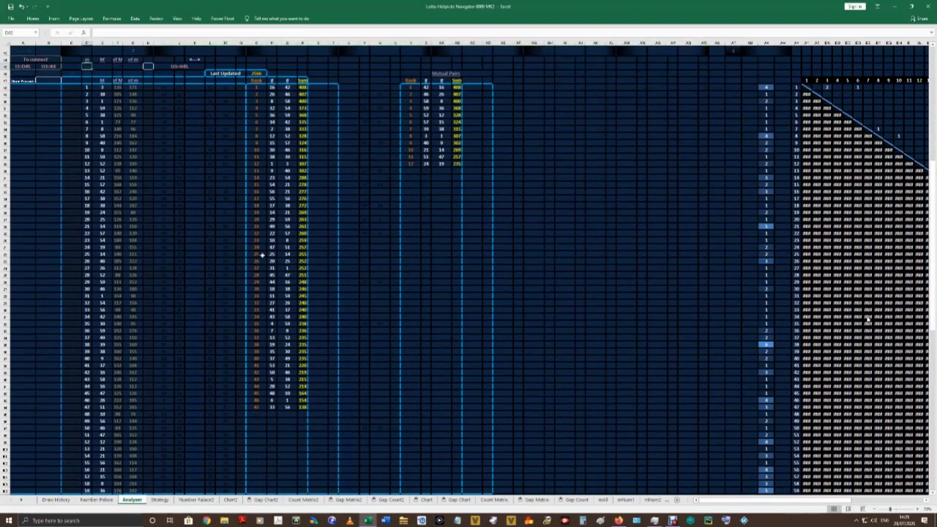
pyautogui.press('Down')
pyautogui.press('Left')
pyautogui.press('Left')
pyautogui.press('Down')
pyautogui.write('0')
pyautogui.press('Return')
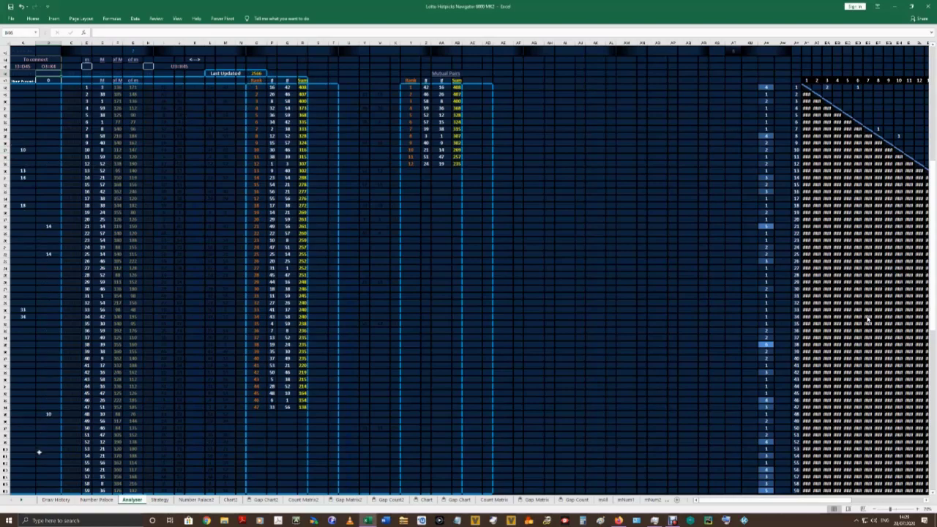
# Inspect the formula flagging number 10 in column A and the values in its row of the number list.
pyautogui.click(23, 150)
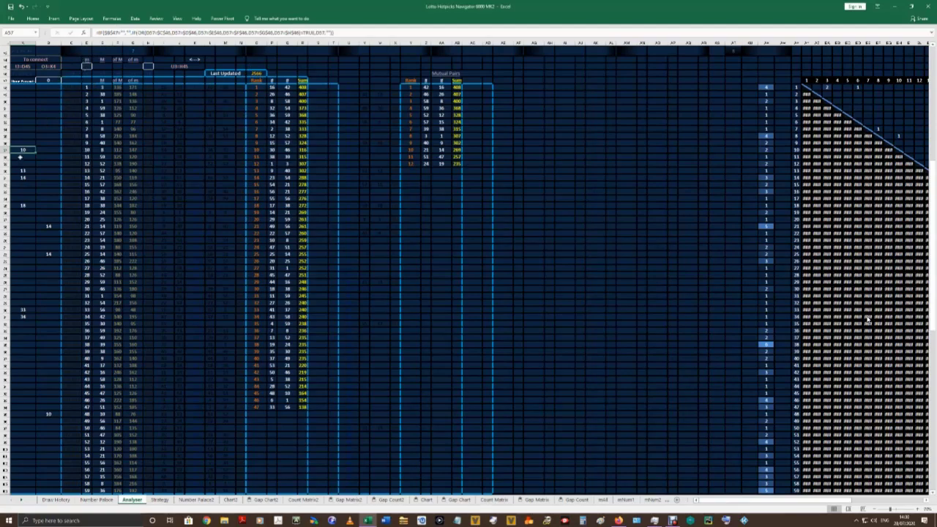
pyautogui.click(89, 151)
pyautogui.moveTo(88, 150); pyautogui.dragTo(132, 150)
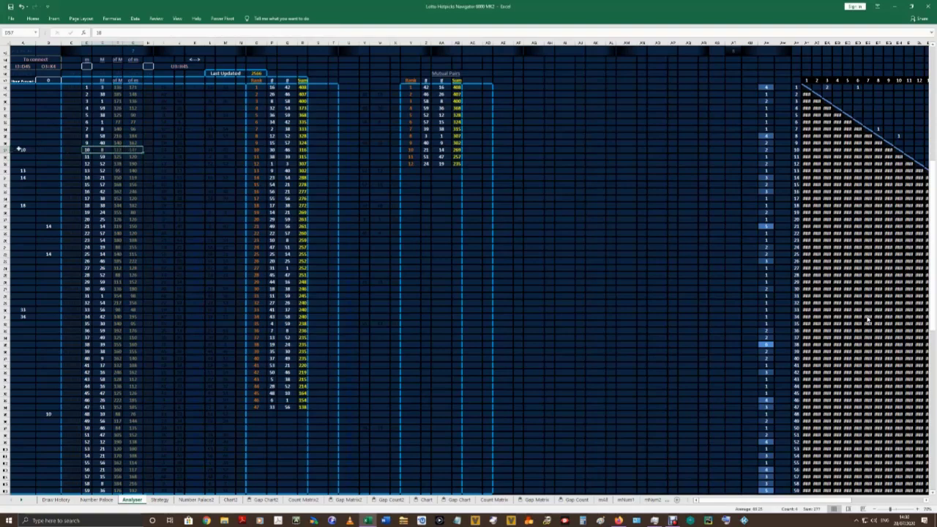
pyautogui.click(223, 75)
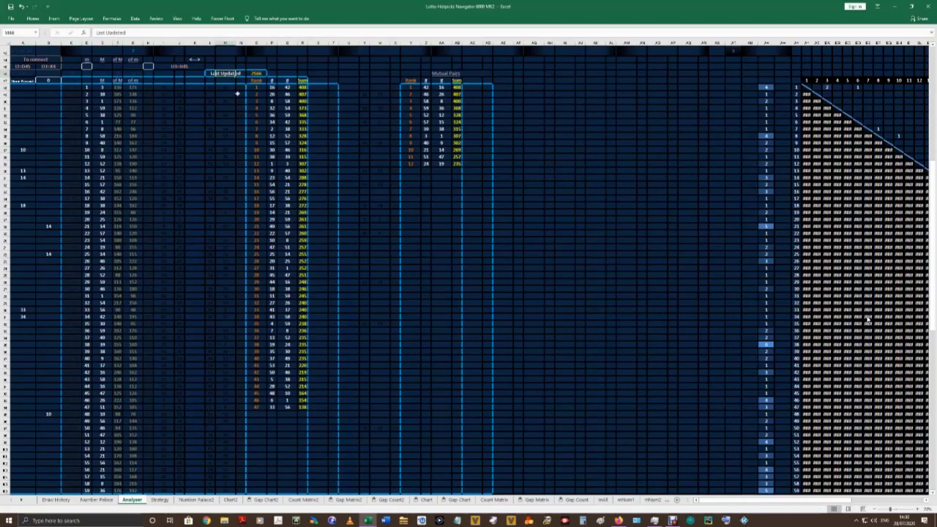
pyautogui.click(87, 151)
pyautogui.click(130, 151)
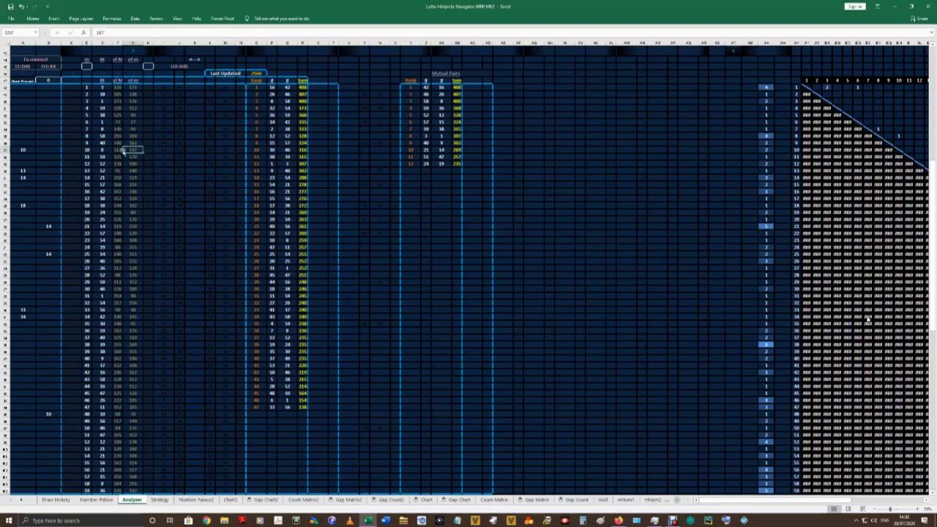
# Enter 10 as the number to look up in cell D45 and review the number grid at the top of the sheet.
pyautogui.click(86, 66)
pyautogui.write('10')
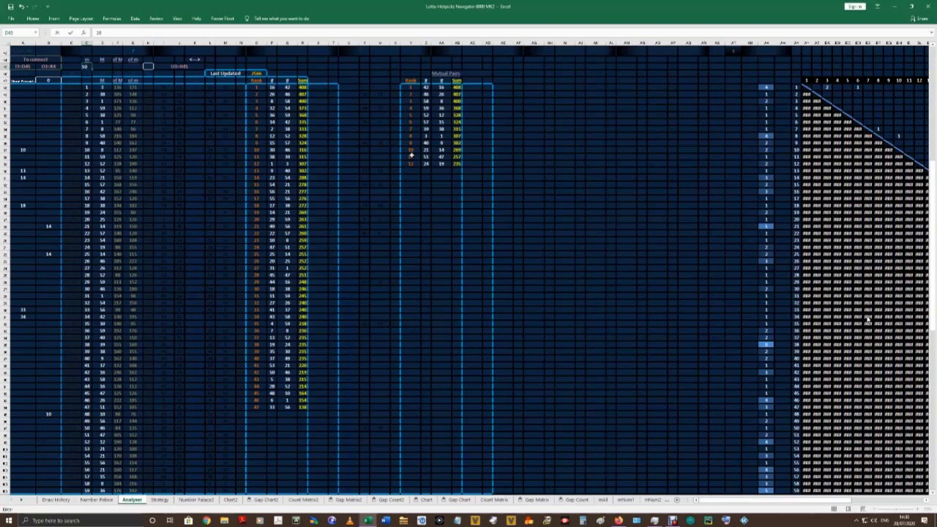
pyautogui.press('Tab')
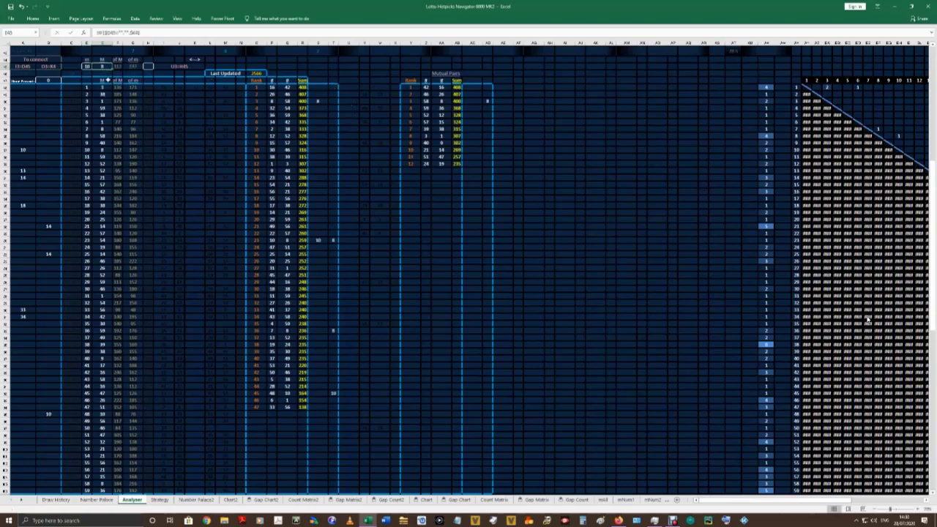
pyautogui.scroll(10, 867, 320)
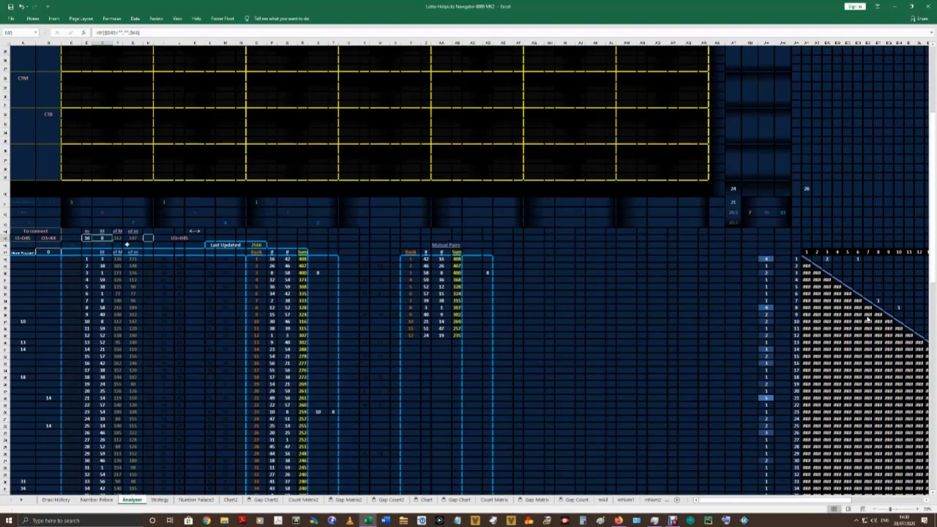
pyautogui.scroll(5, 867, 320)
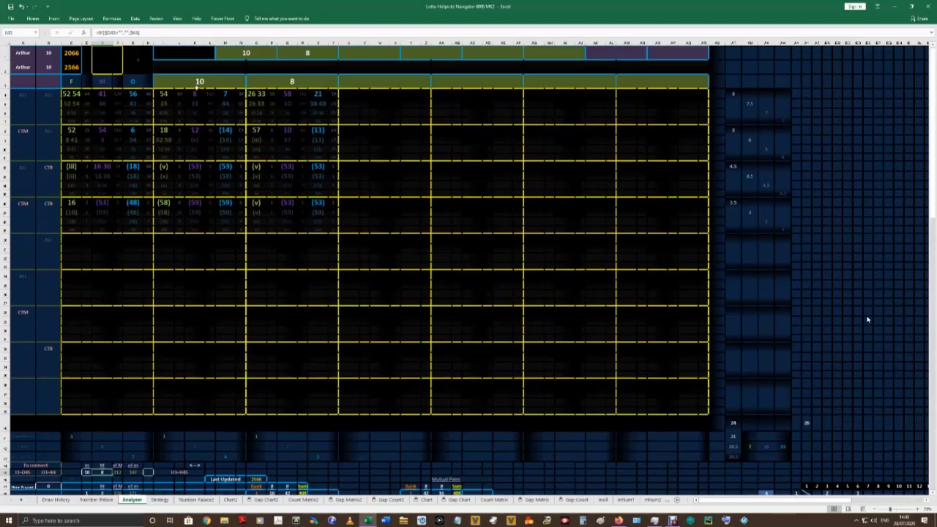
# Check the heading and first value in number 10's grid column, and enter 10 in cell J1 of the Chart2 sheet.
pyautogui.click(199, 81)
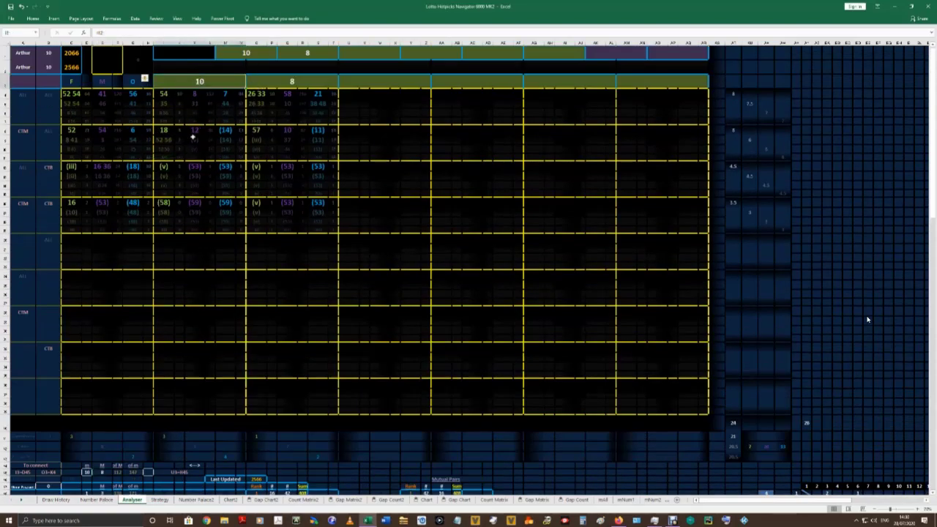
pyautogui.click(194, 93)
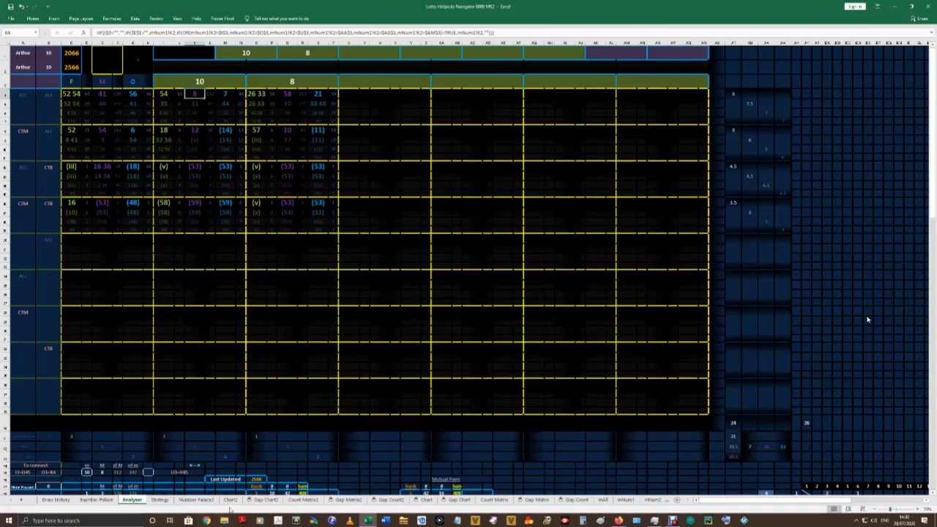
pyautogui.click(231, 501)
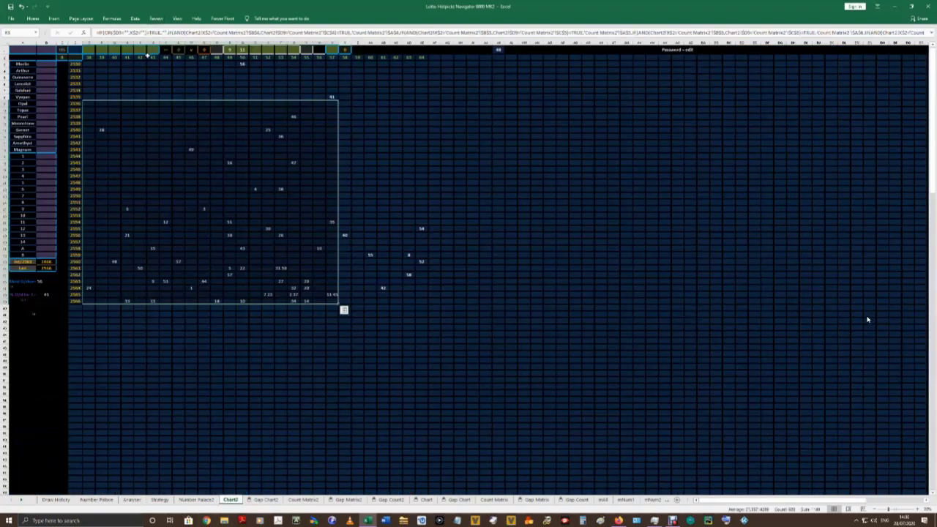
pyautogui.click(150, 56)
pyautogui.click(384, 123)
pyautogui.write('10')
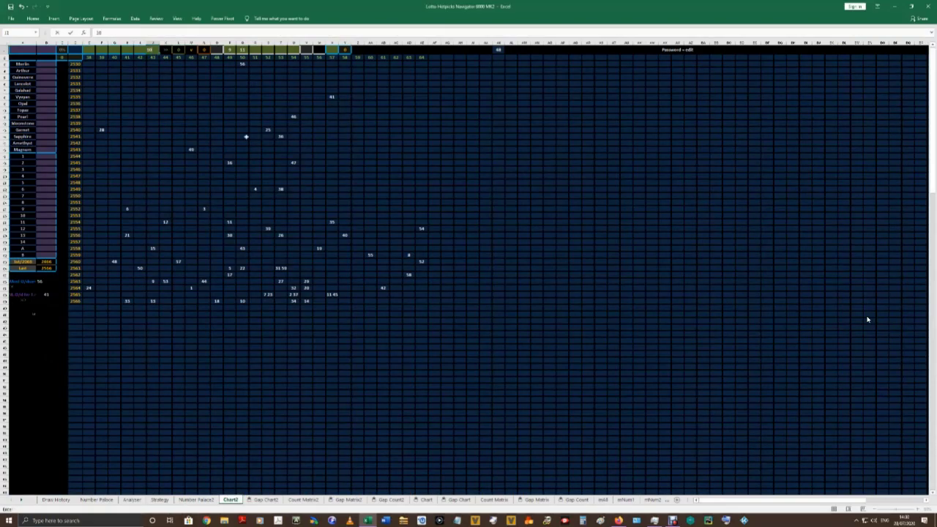
pyautogui.press('Return')
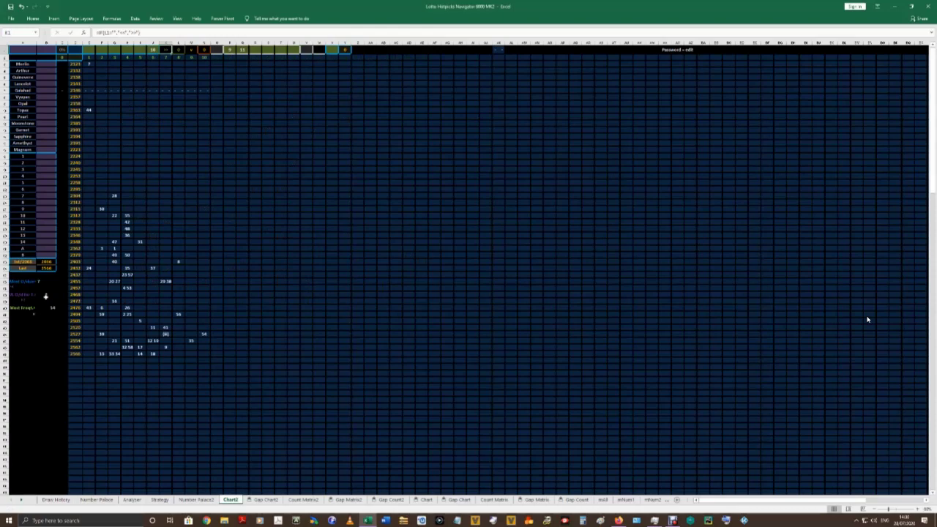
# Examine the chart of draws and gap counts for number 10 on the Chart2 sheet.
pyautogui.moveTo(178, 262); pyautogui.dragTo(86, 358)
pyautogui.click(153, 51)
pyautogui.scroll(-5, 148, 430)
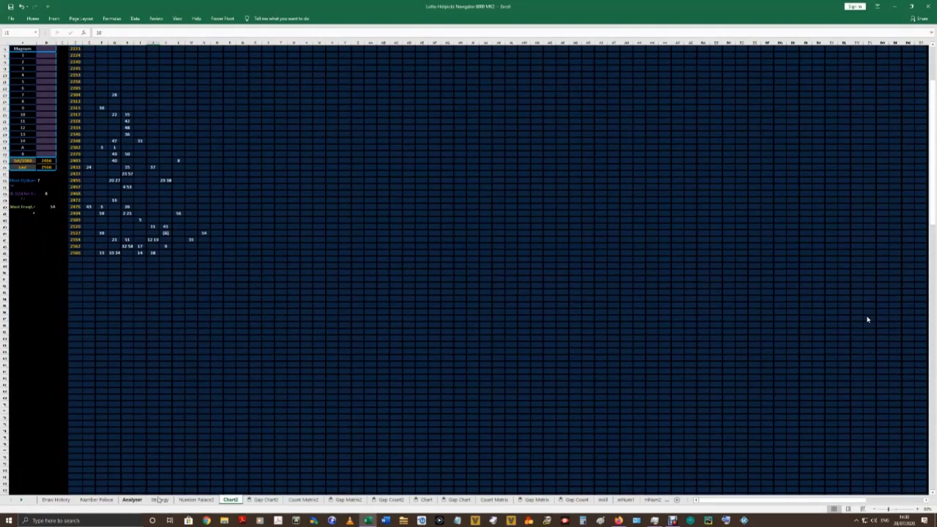
# Return to the Analyser sheet and inspect the lookup row's entry and formula cells D45 to H45.
pyautogui.click(132, 499)
pyautogui.scroll(-5, 130, 269)
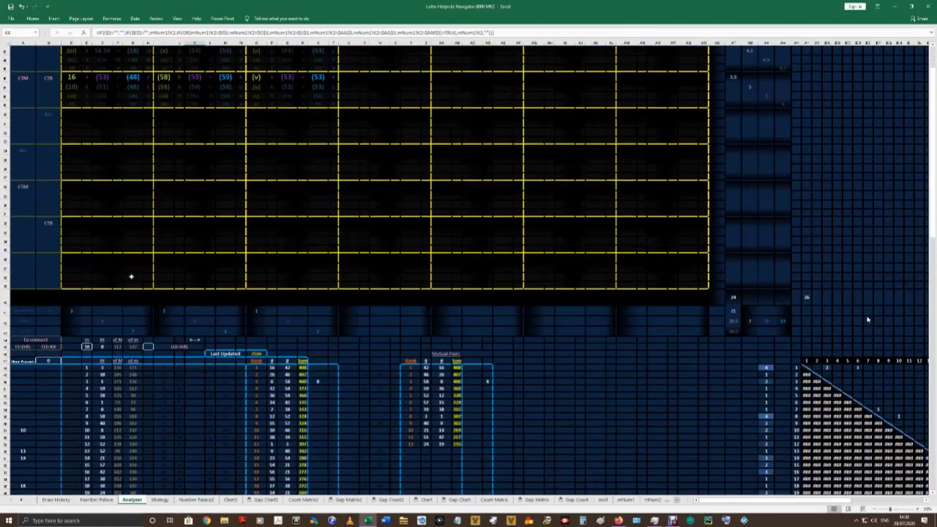
pyautogui.click(102, 184)
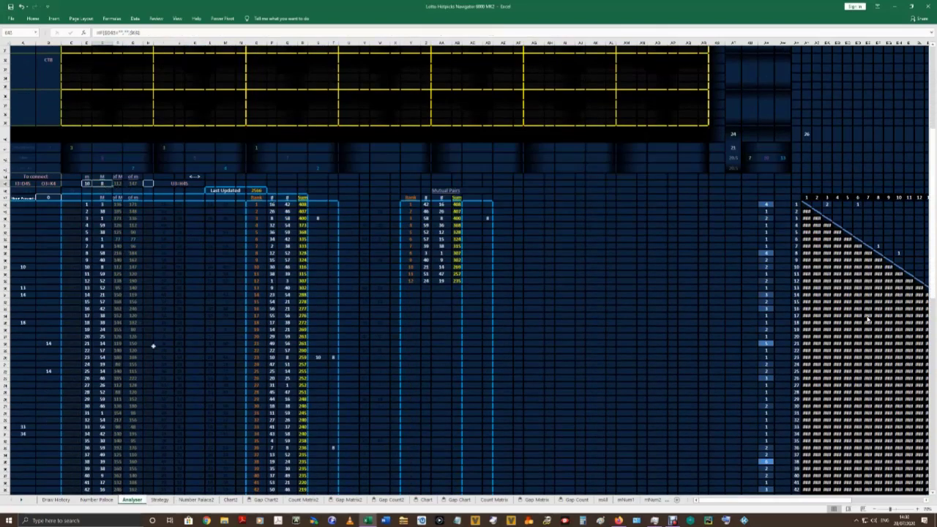
pyautogui.scroll(-4, 124, 213)
pyautogui.press('Right')
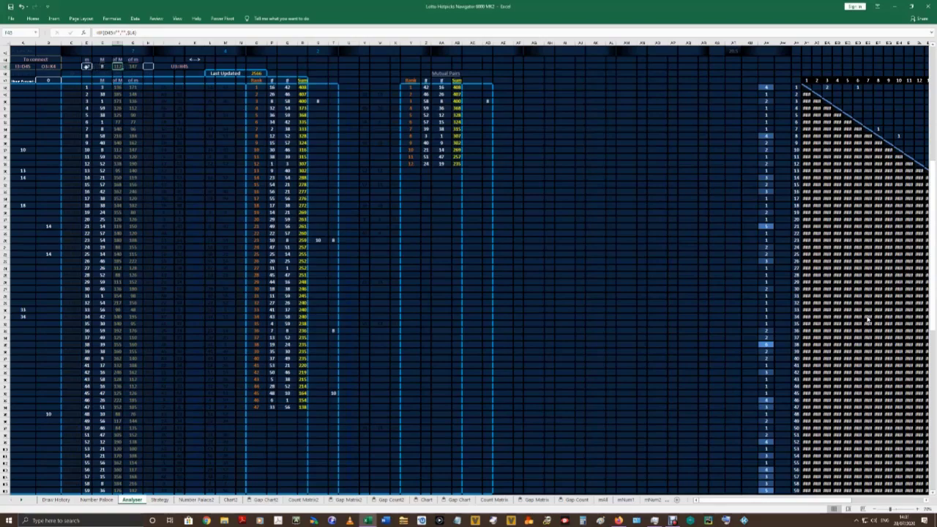
pyautogui.click(134, 66)
pyautogui.click(87, 66)
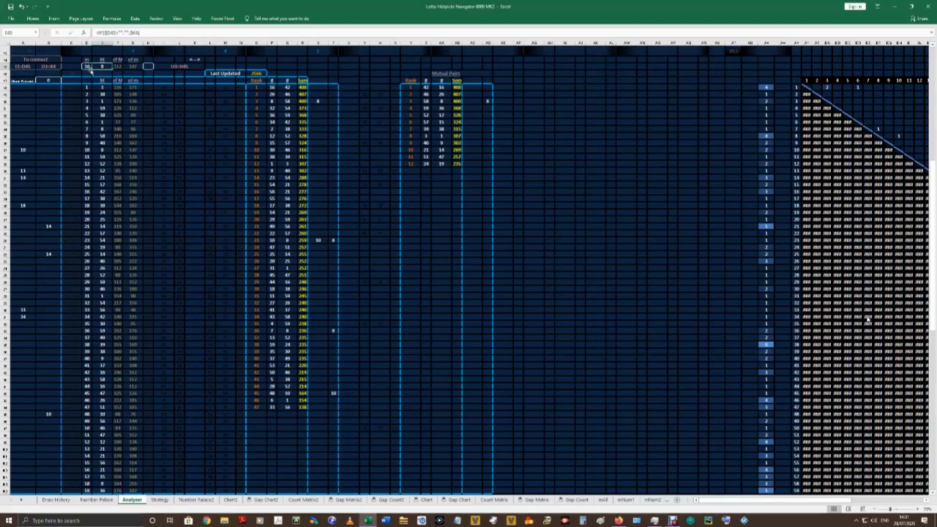
pyautogui.click(148, 67)
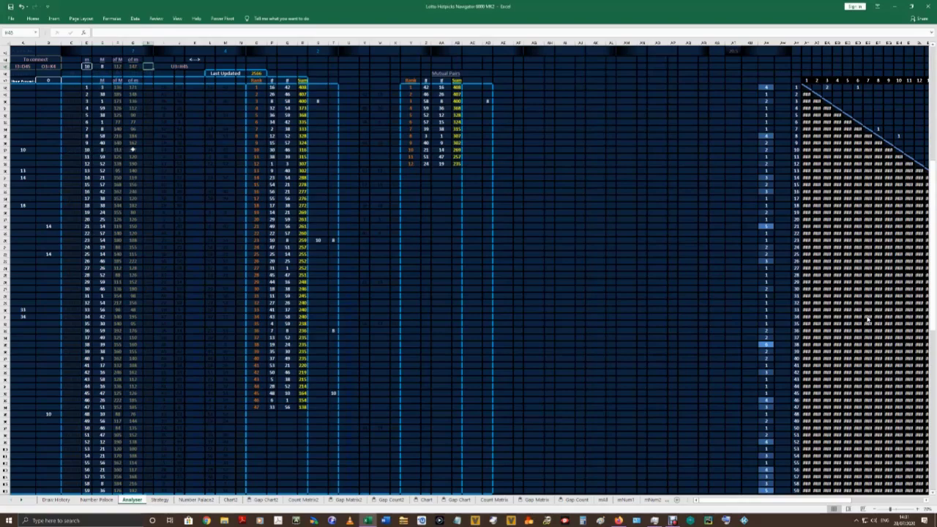
pyautogui.click(86, 65)
# Review the ranked pairs table beside the number list, including its Sum column and lookup formula.
pyautogui.moveTo(257, 90); pyautogui.dragTo(303, 407)
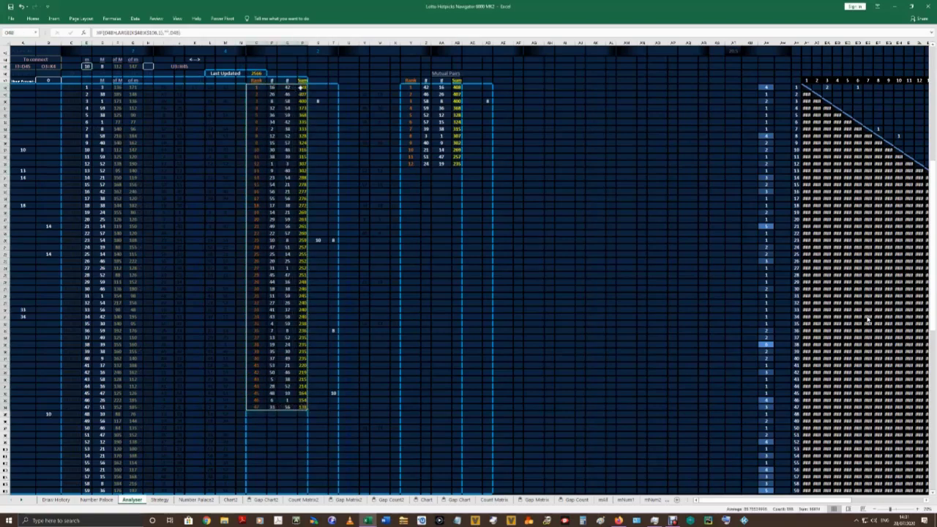
pyautogui.moveTo(302, 85); pyautogui.dragTo(304, 410)
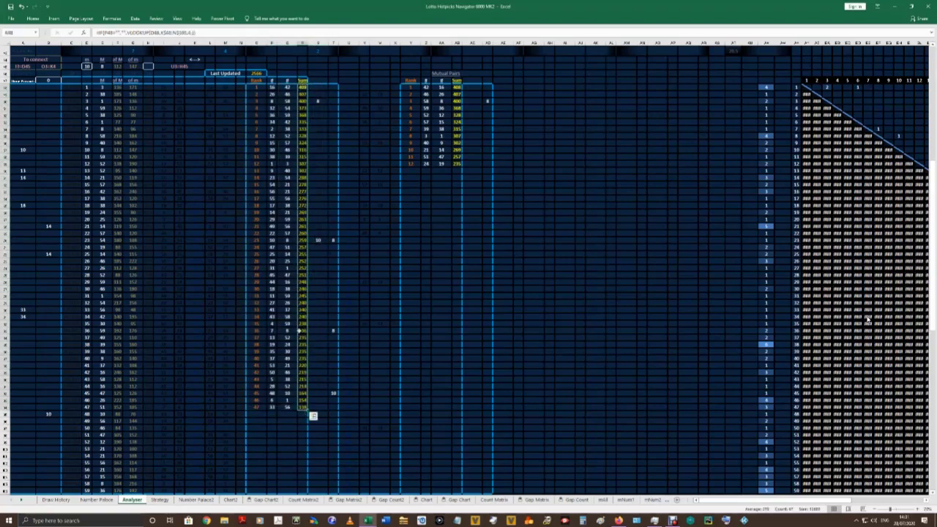
pyautogui.click(301, 88)
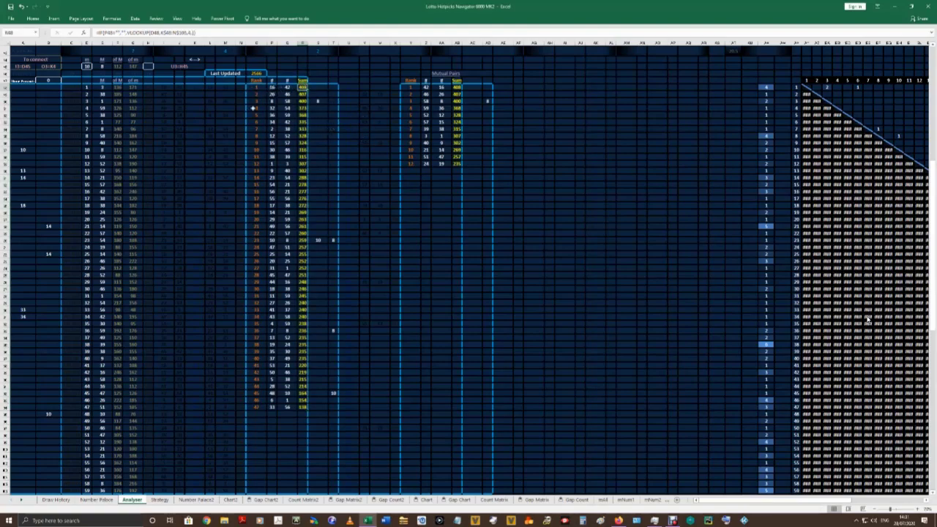
# Compare the partners of numbers 10 and 8 in the number list and inspect the third-ranked sum under Mutual Pairs.
pyautogui.click(86, 150)
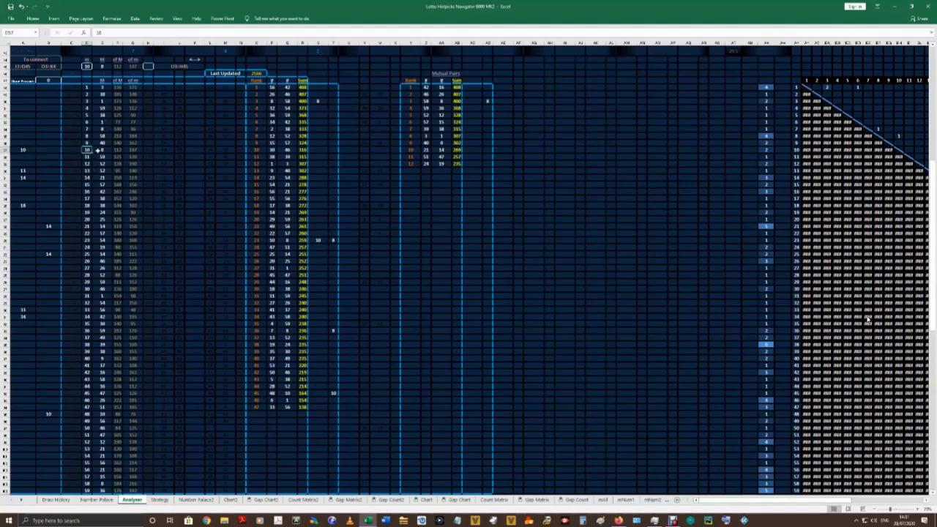
pyautogui.click(101, 150)
pyautogui.click(88, 137)
pyautogui.click(101, 136)
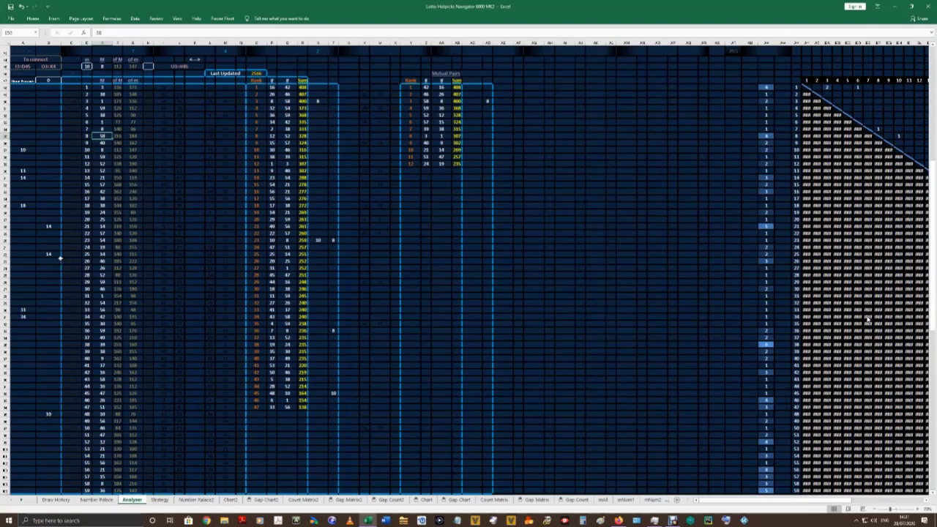
pyautogui.scroll(-5, 61, 258)
pyautogui.click(88, 375)
pyautogui.scroll(10, 374, 201)
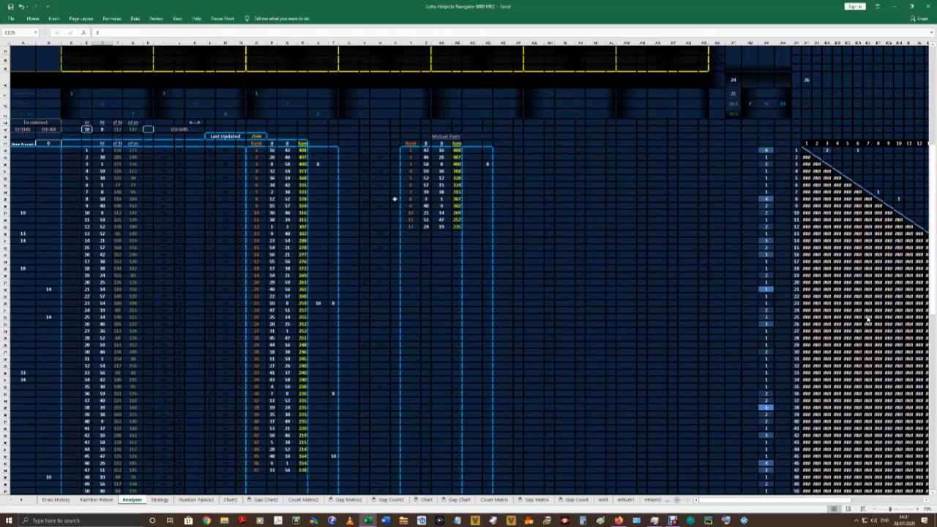
pyautogui.click(457, 164)
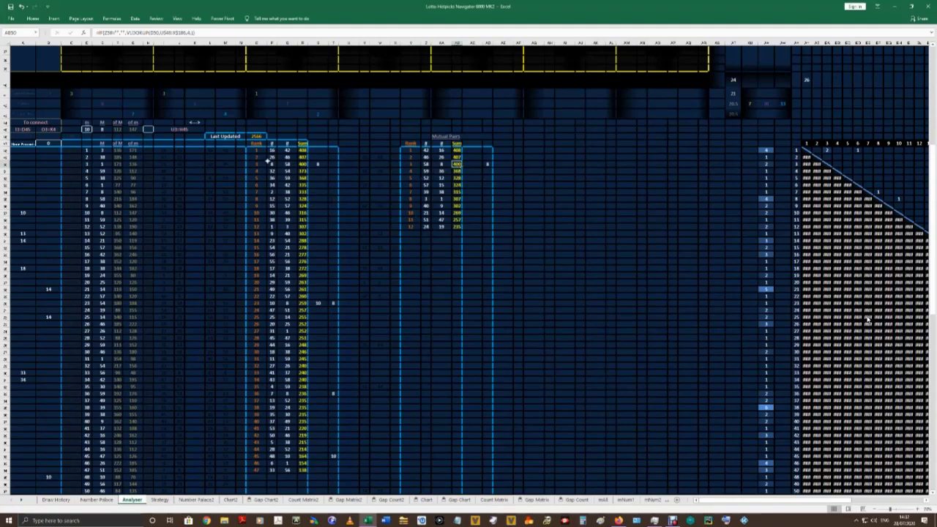
# Clear cell B47 above the number list and the lookup number in cell D45.
pyautogui.click(48, 143)
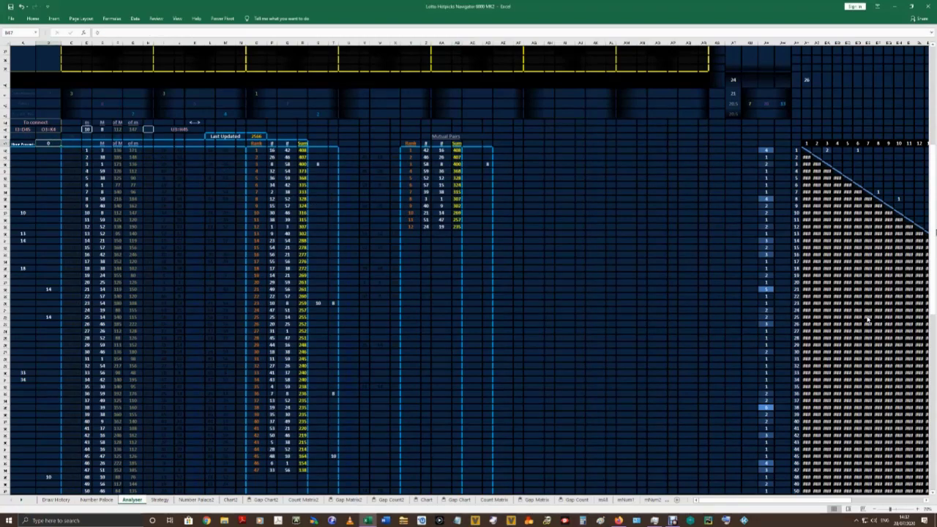
pyautogui.press('Delete')
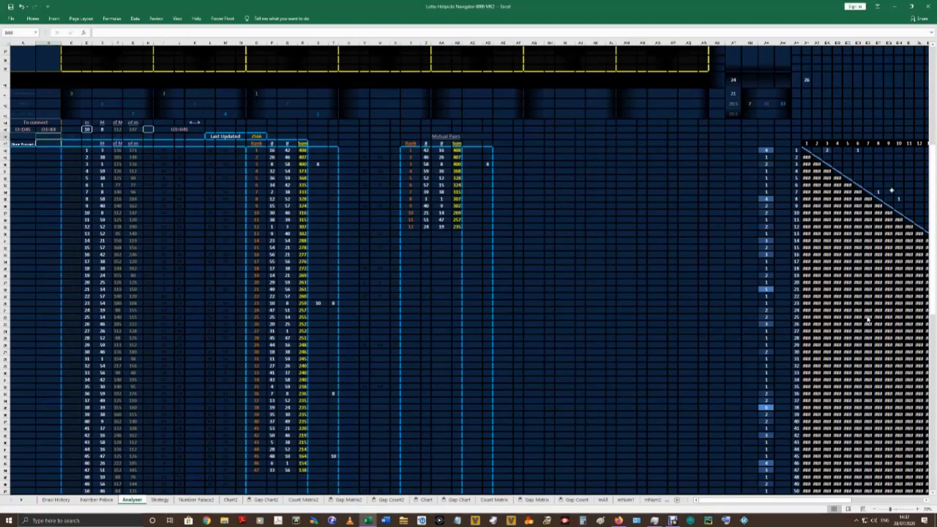
pyautogui.click(87, 129)
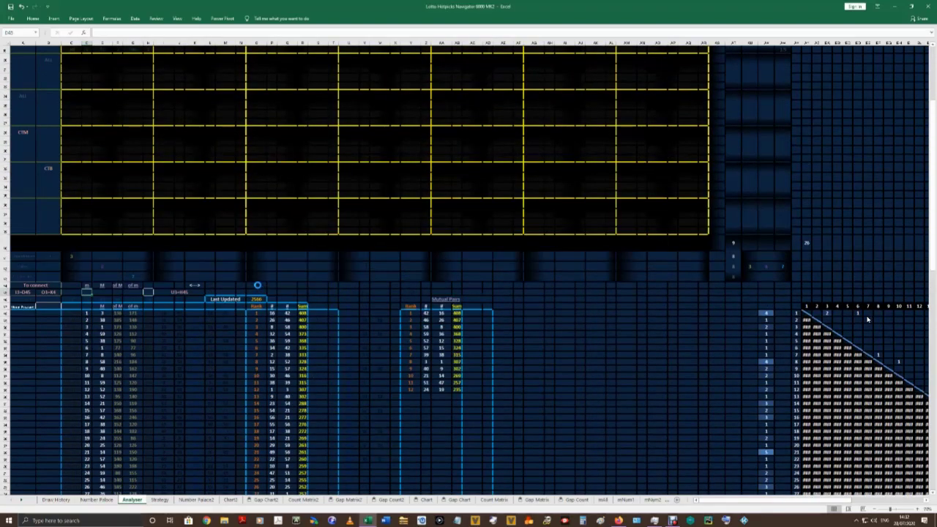
# Enter 1, 3, 6, 16, 41 and 42 as the six number headings above the Analyser grid.
pyautogui.scroll(7, 257, 286)
pyautogui.click(192, 80)
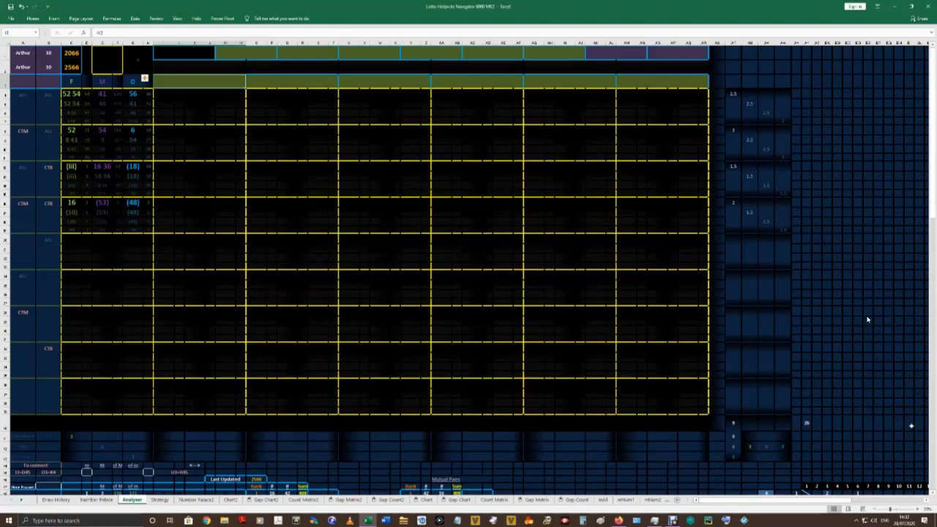
pyautogui.write('1')
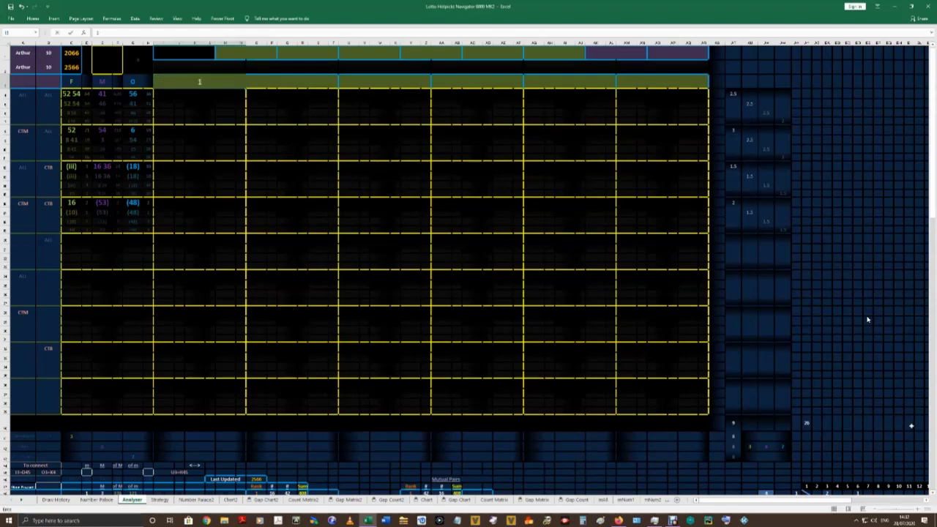
pyautogui.press('Tab')
pyautogui.write('=O2')
pyautogui.press('Tab')
pyautogui.write('=U2')
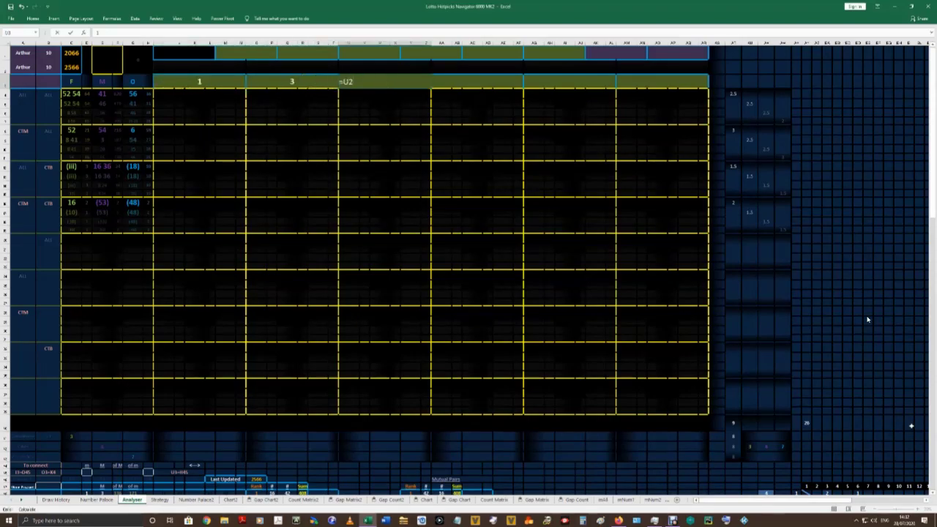
pyautogui.press('Tab')
pyautogui.write('16')
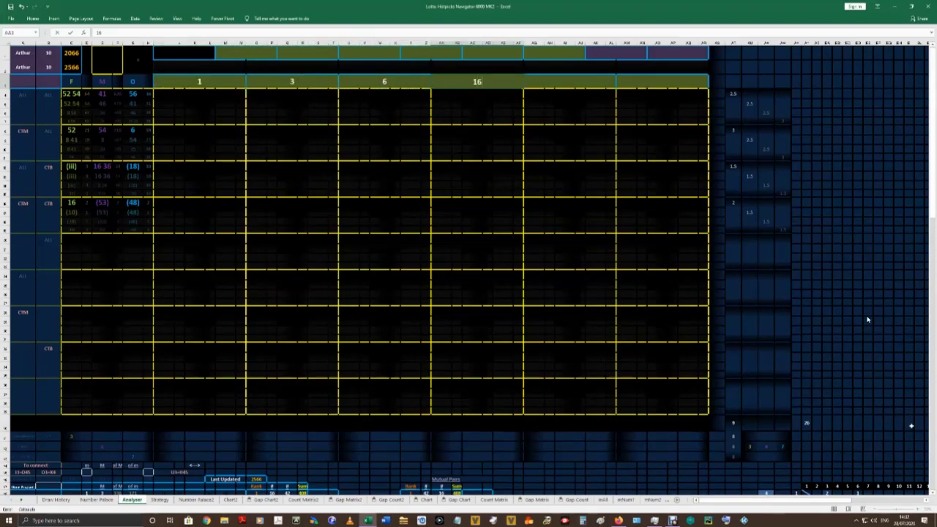
pyautogui.press('Tab')
pyautogui.write('=AG2')
pyautogui.press('Tab')
pyautogui.write('=AM2')
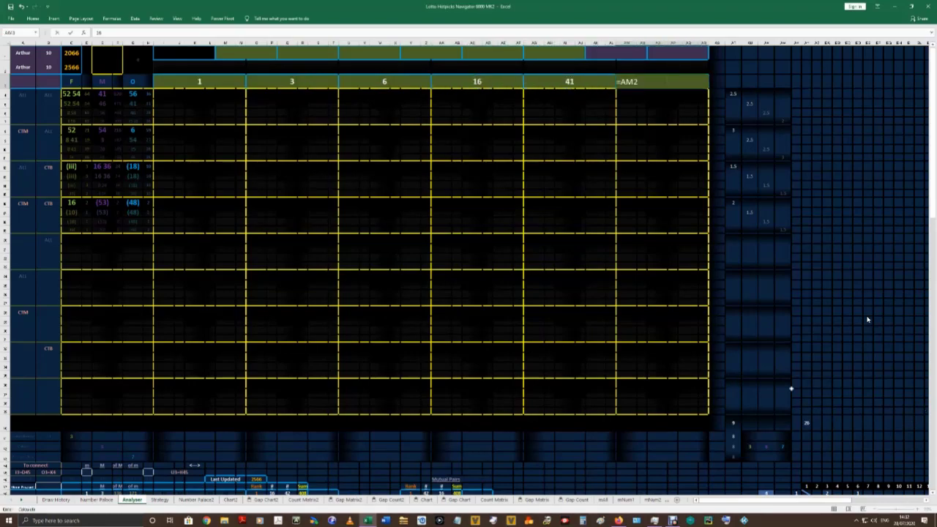
pyautogui.press('Tab')
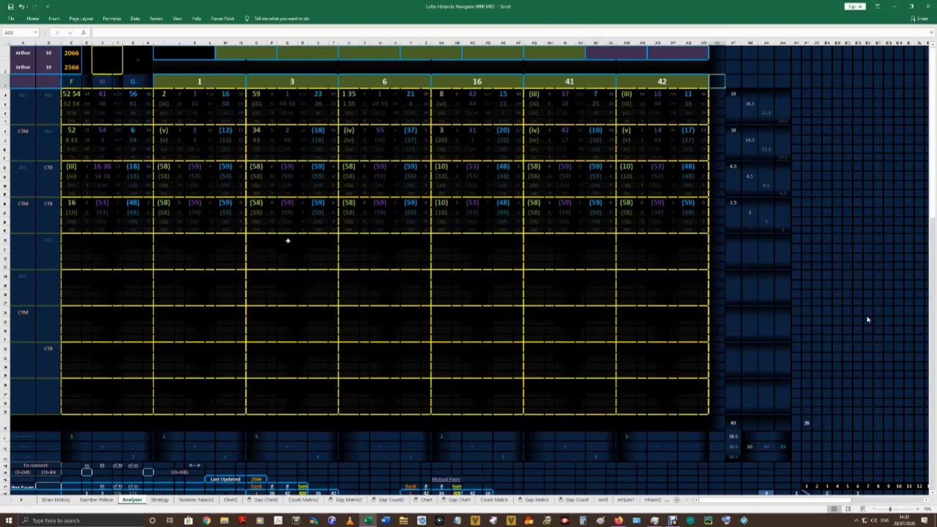
# Enter 0 in cell E1 above the Analyser grid.
pyautogui.click(138, 56)
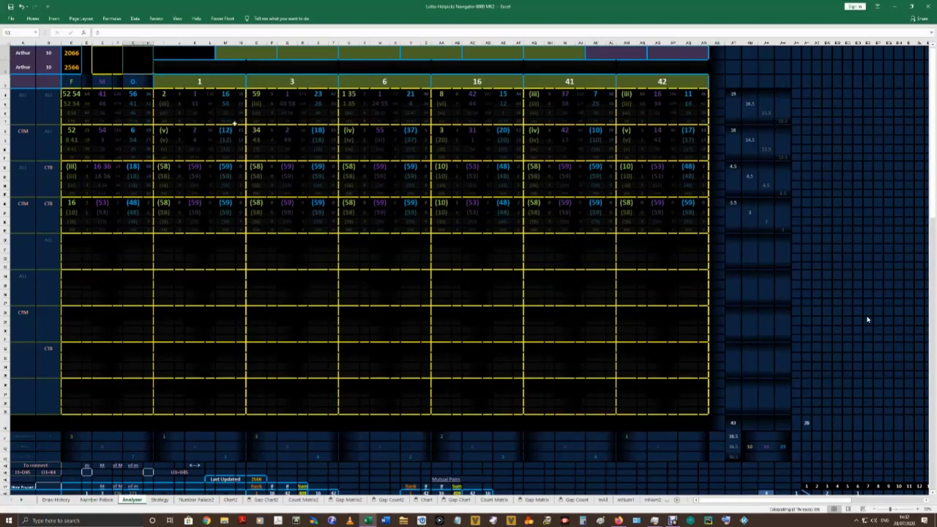
pyautogui.press('Left')
pyautogui.write('0')
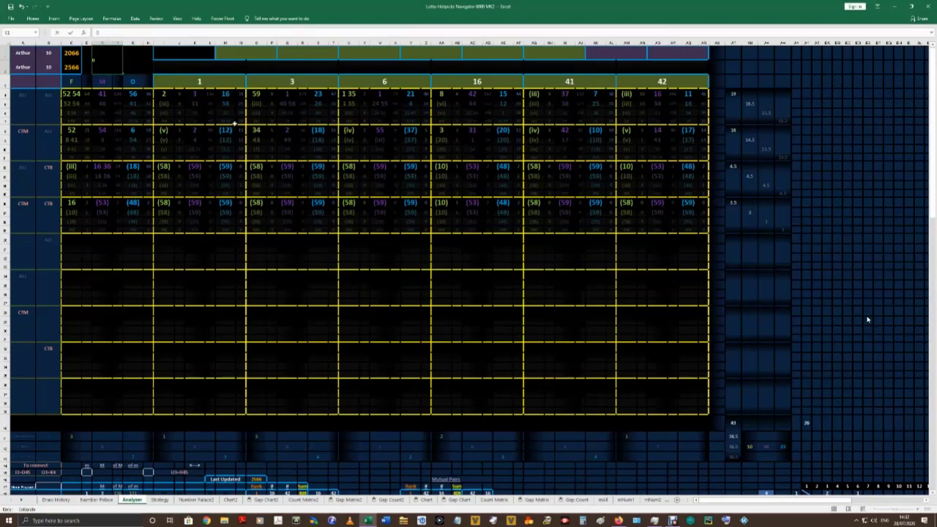
pyautogui.press('Return')
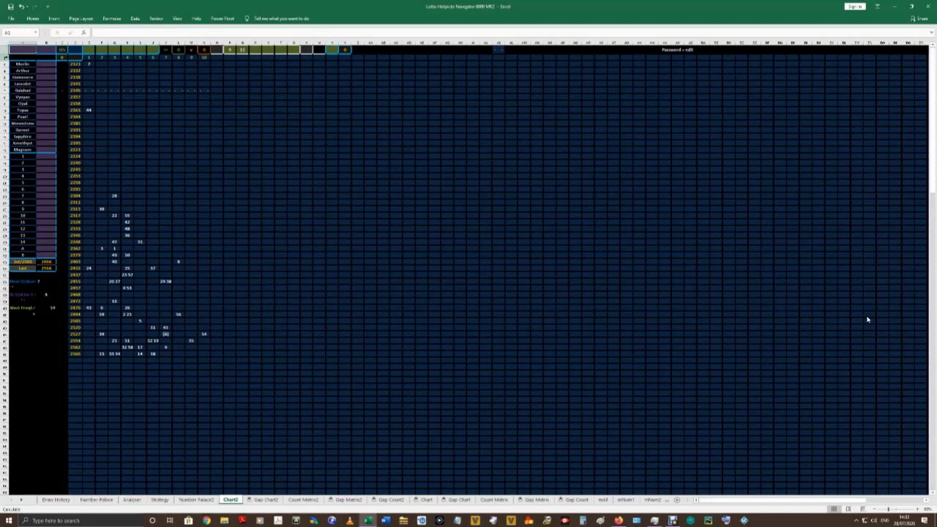
# Enter Arthur in A1 and 10 in B1 of the Chart2 sheet, and inspect the number charted in G5.
pyautogui.write('Arthur')
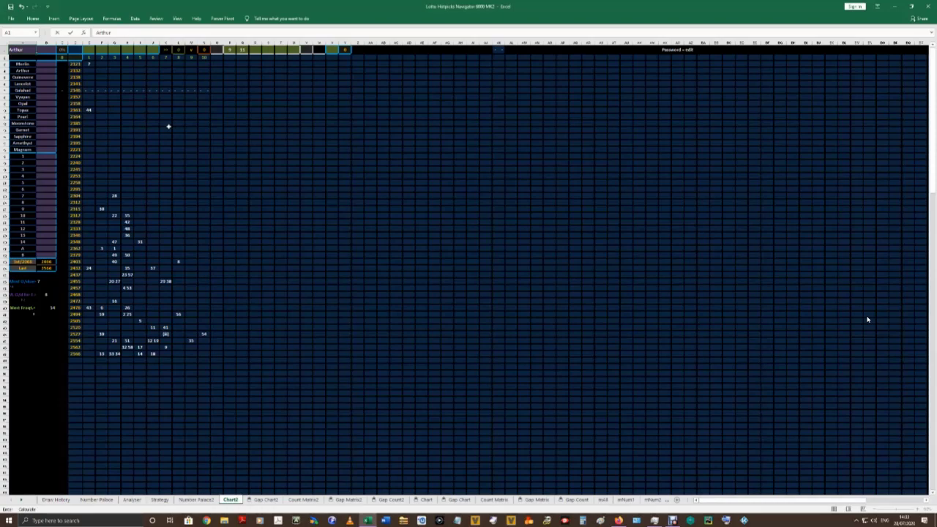
pyautogui.press('Tab')
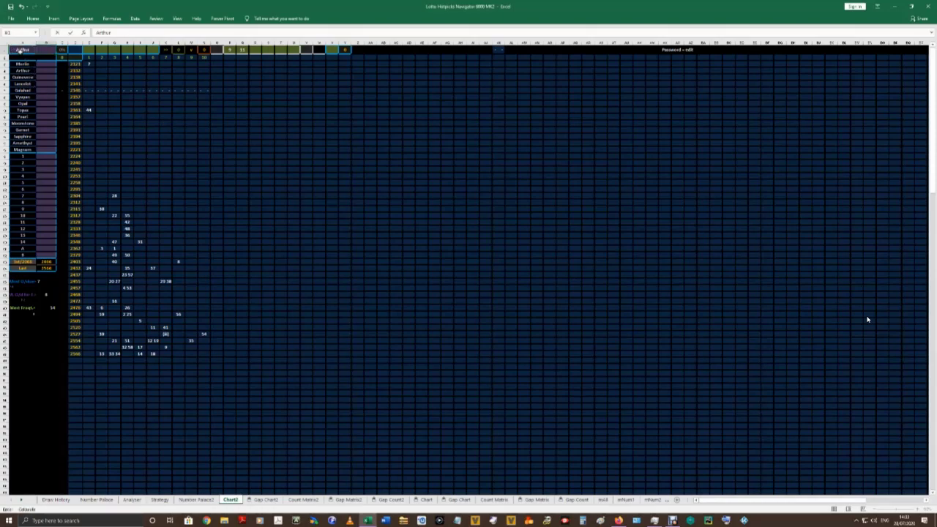
pyautogui.write('10')
pyautogui.press('Tab')
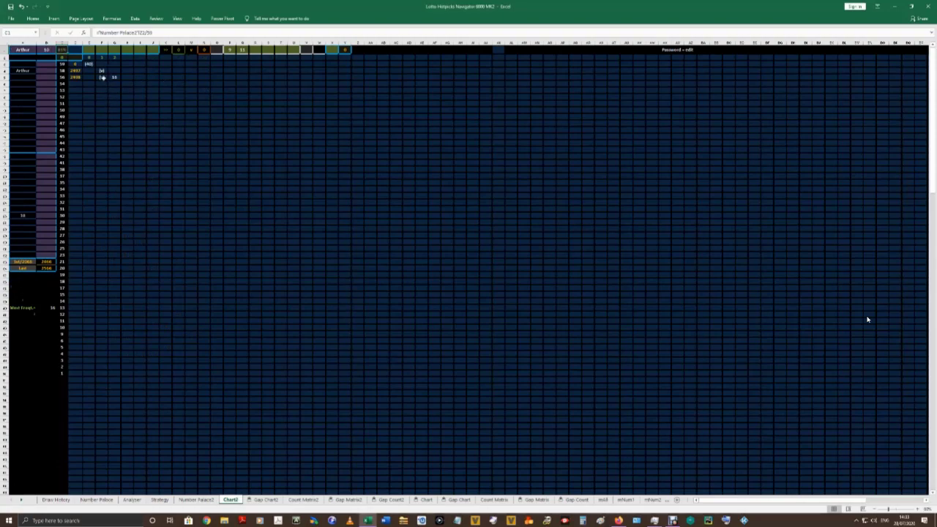
pyautogui.click(114, 76)
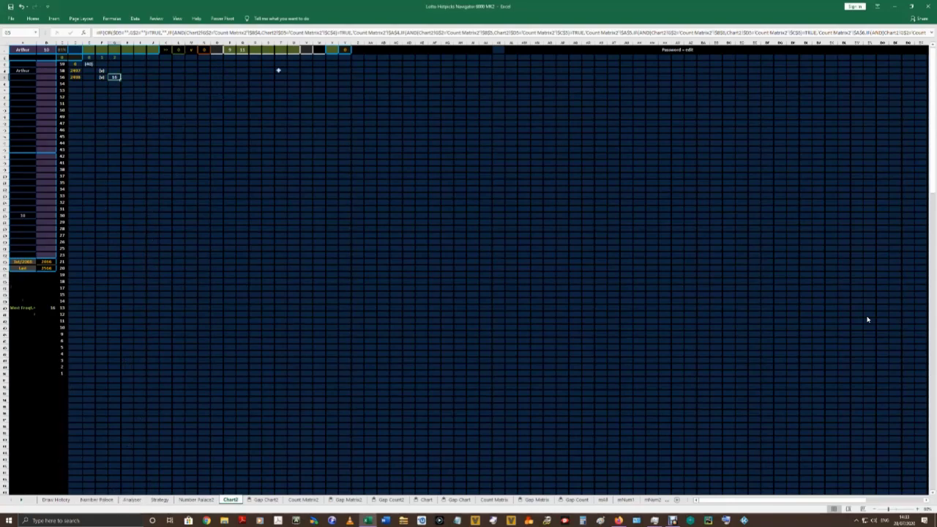
pyautogui.click(319, 50)
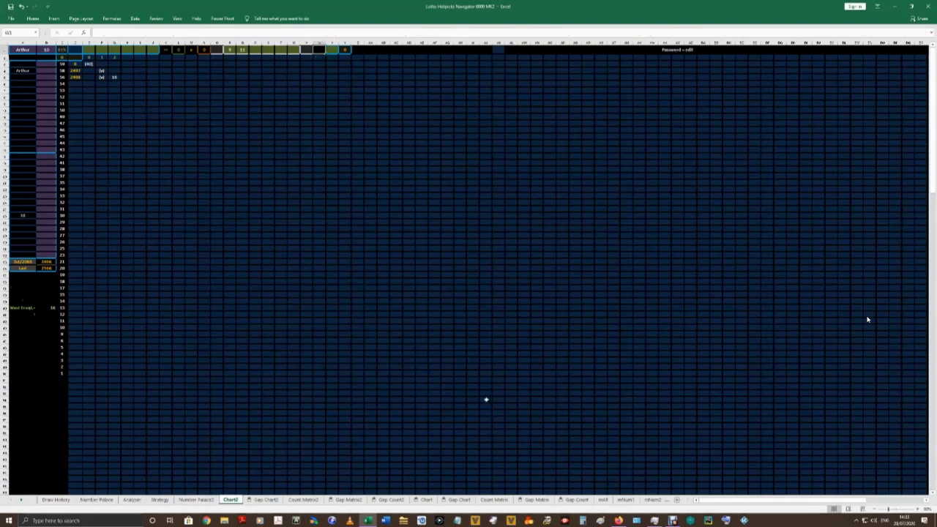
# Enter 0 in W1 of the Chart2 sheet, and clear the machine and ball set from A1 and B1.
pyautogui.write('0')
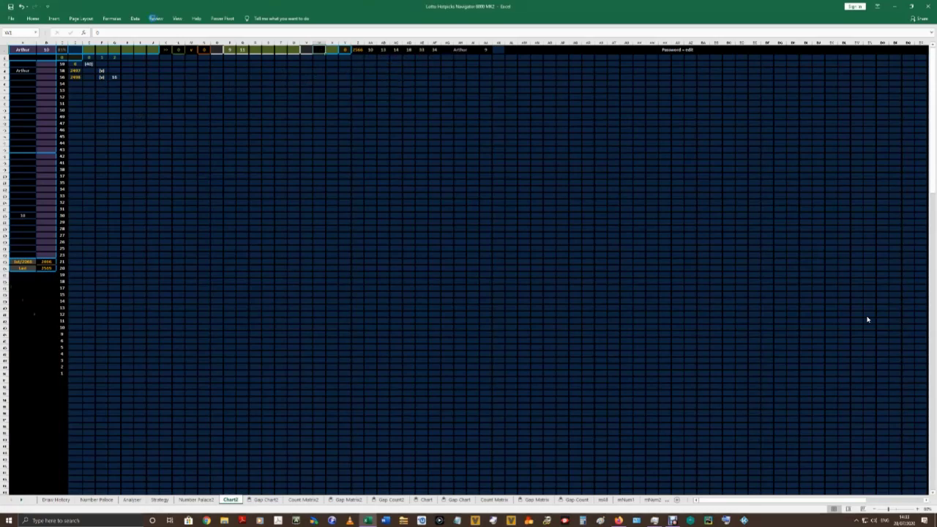
pyautogui.click(47, 49)
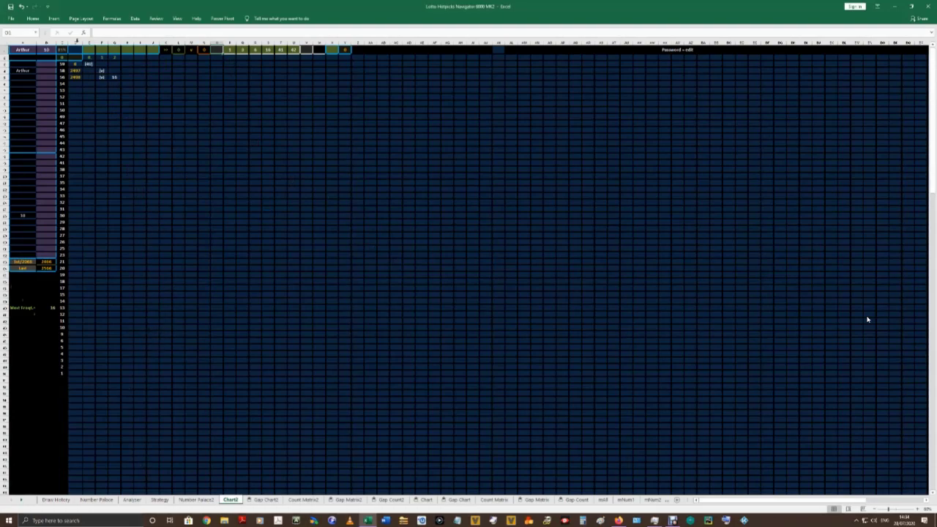
pyautogui.moveTo(27, 49); pyautogui.dragTo(47, 49)
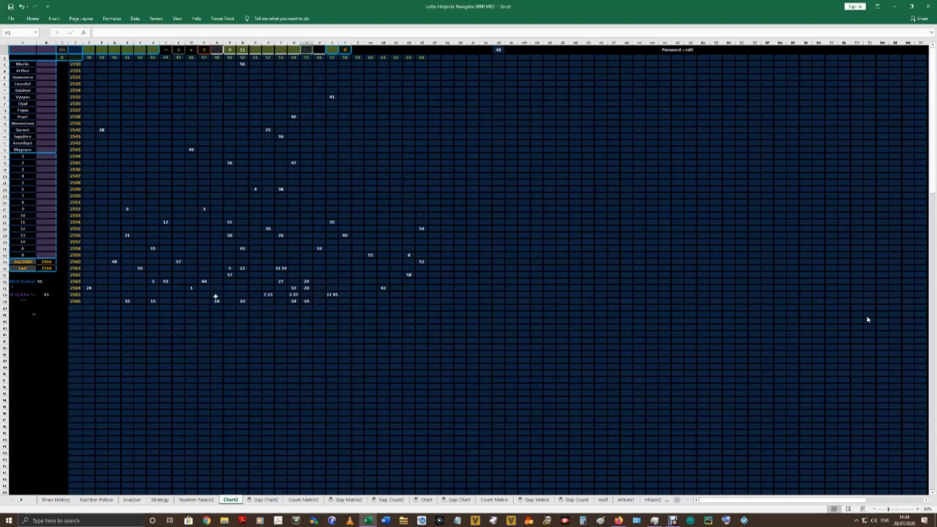
# Examine the ranked number pairs and Mutual Pairs tables below the Analyser grid.
pyautogui.click(132, 500)
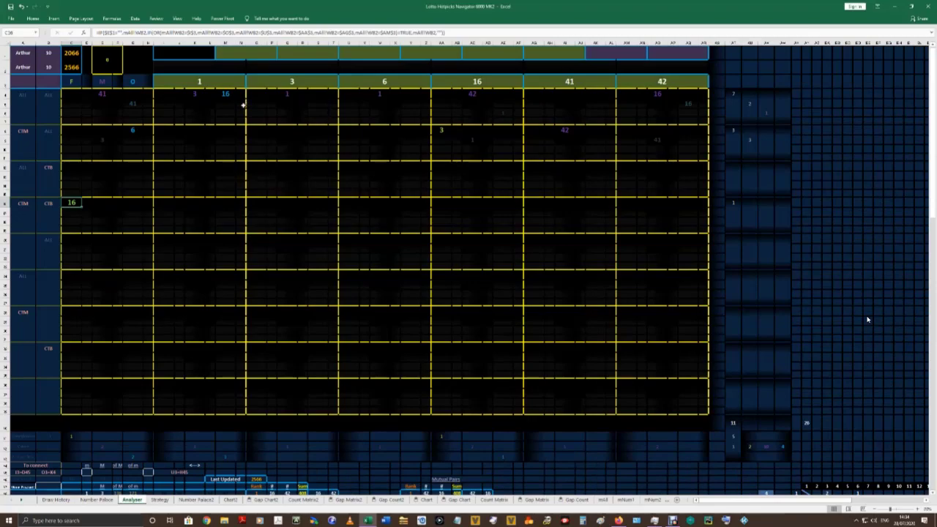
pyautogui.scroll(-15, 270, 293)
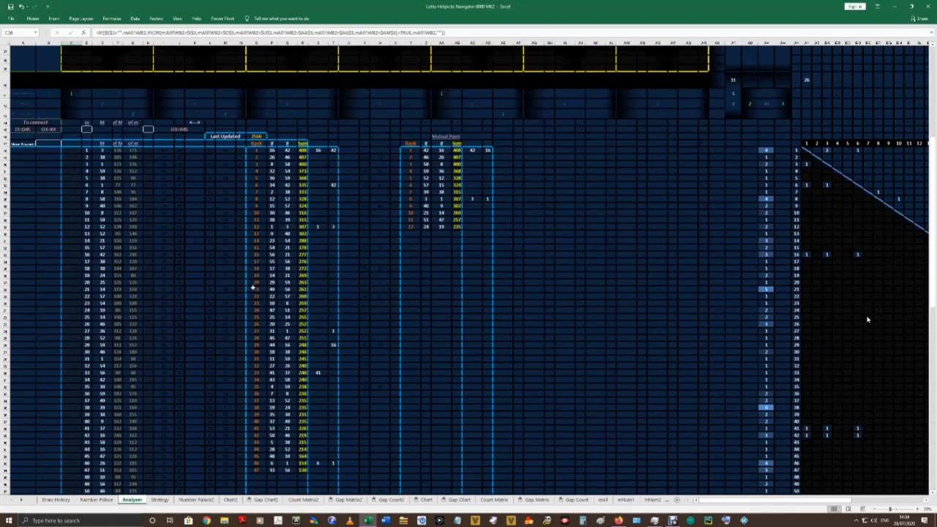
pyautogui.scroll(8, 203, 158)
pyautogui.scroll(-4, 234, 278)
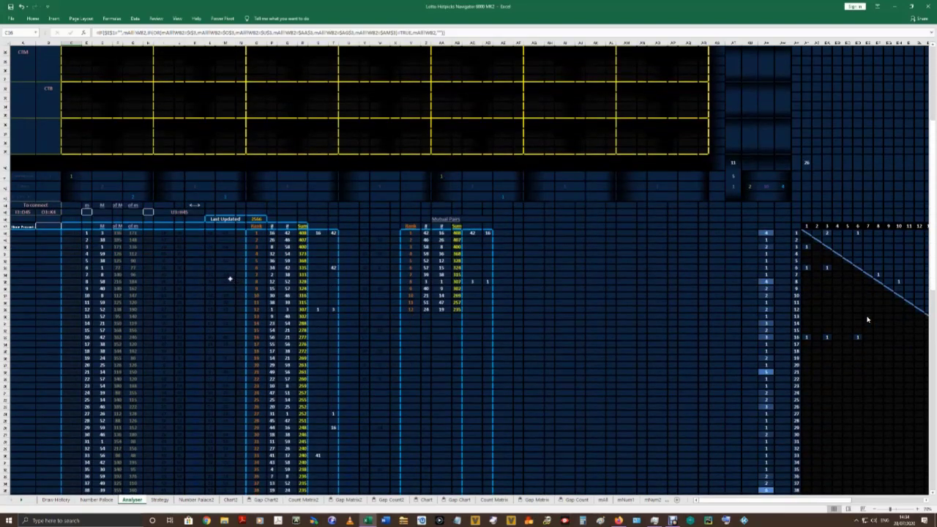
pyautogui.scroll(5, 230, 279)
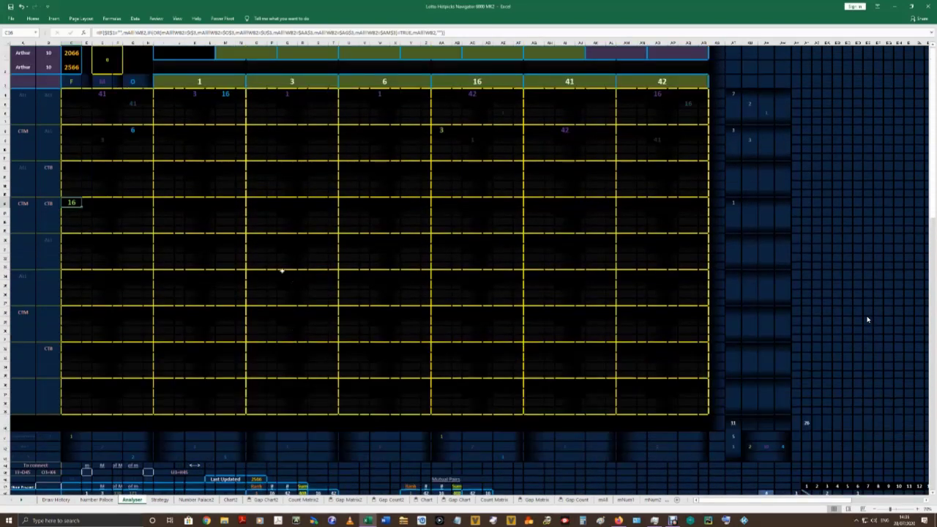
# Inspect the results in G8, E4 and E9 of the Analyser grid and the machine in A2.
pyautogui.click(133, 131)
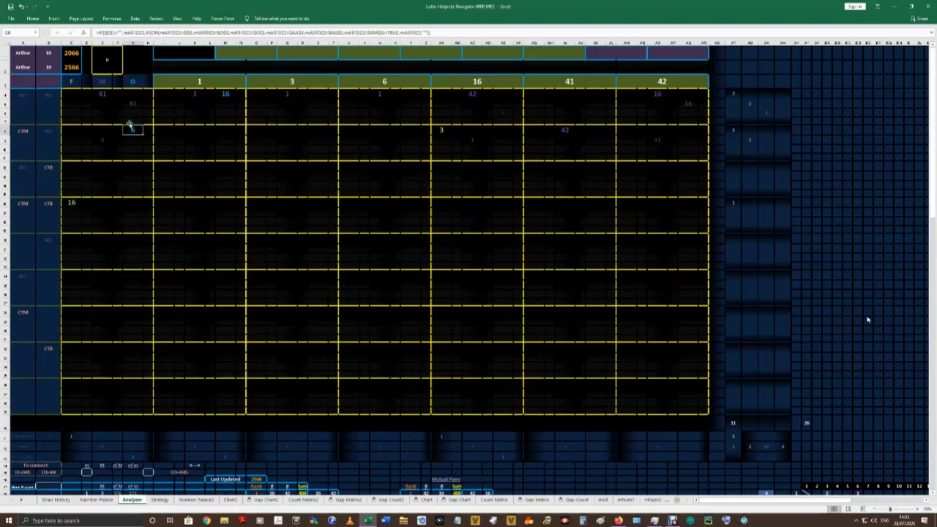
pyautogui.click(102, 94)
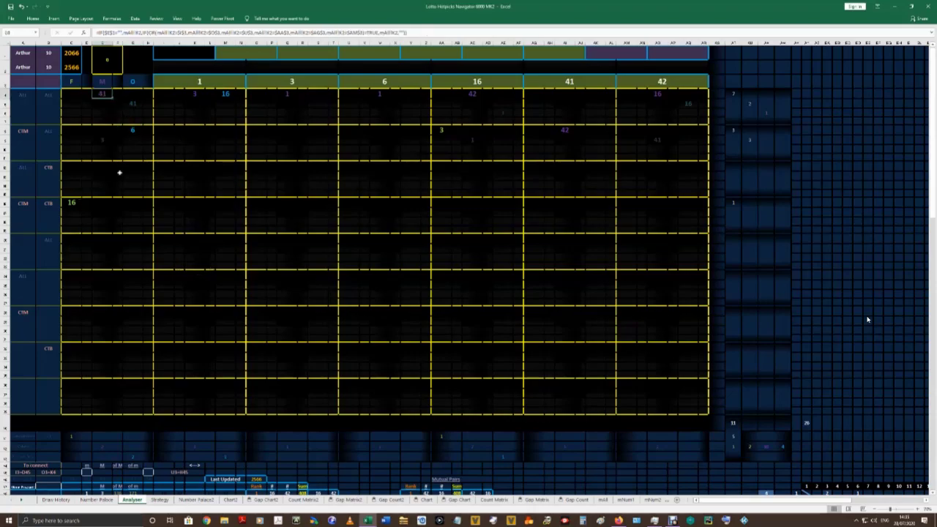
pyautogui.click(102, 139)
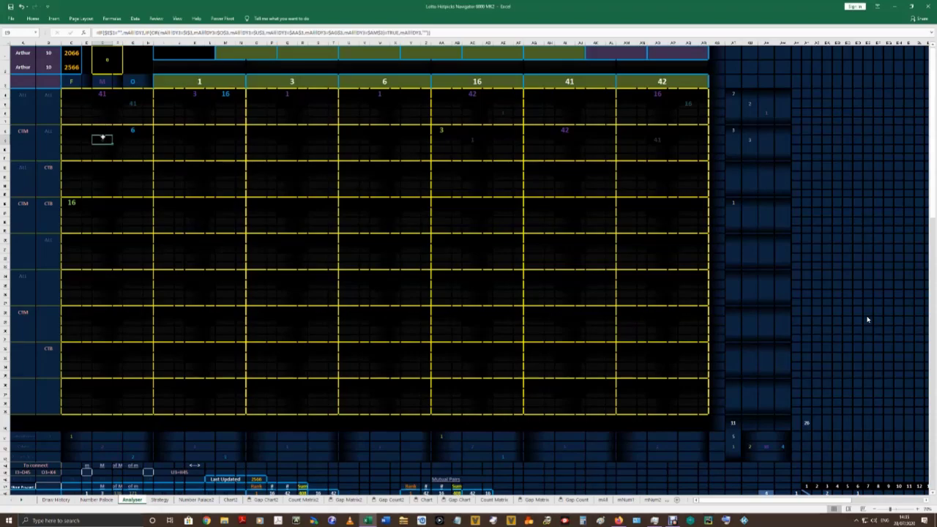
pyautogui.click(26, 66)
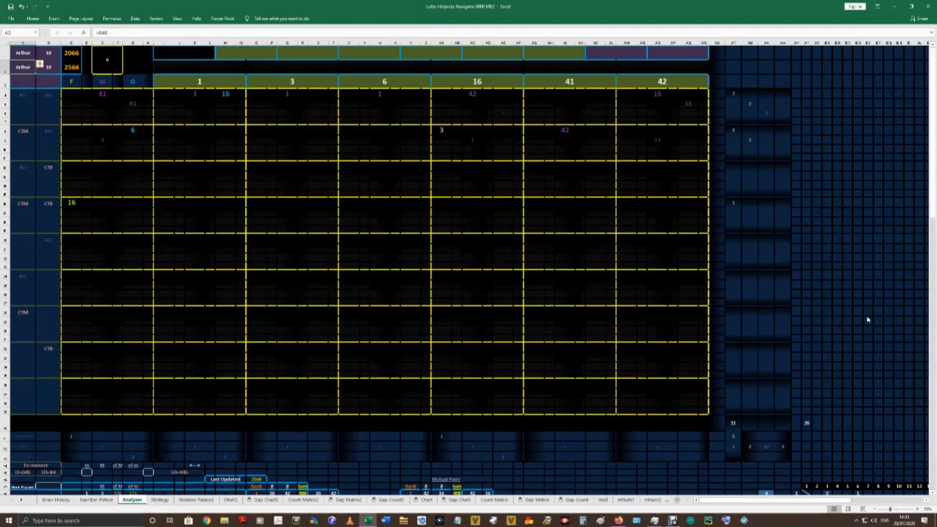
# Enter arthur as the machine in A1 of the Chart2 sheet.
pyautogui.hotkey('ctrl', 'pagedown')
pyautogui.hotkey('ctrl', 'pagedown')
pyautogui.hotkey('ctrl', 'pagedown')
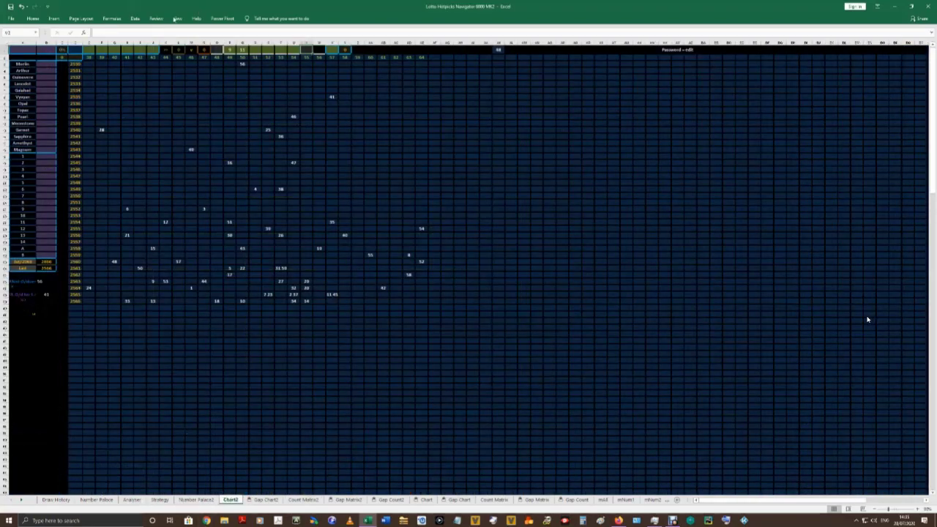
pyautogui.click(30, 51)
pyautogui.write('arthur')
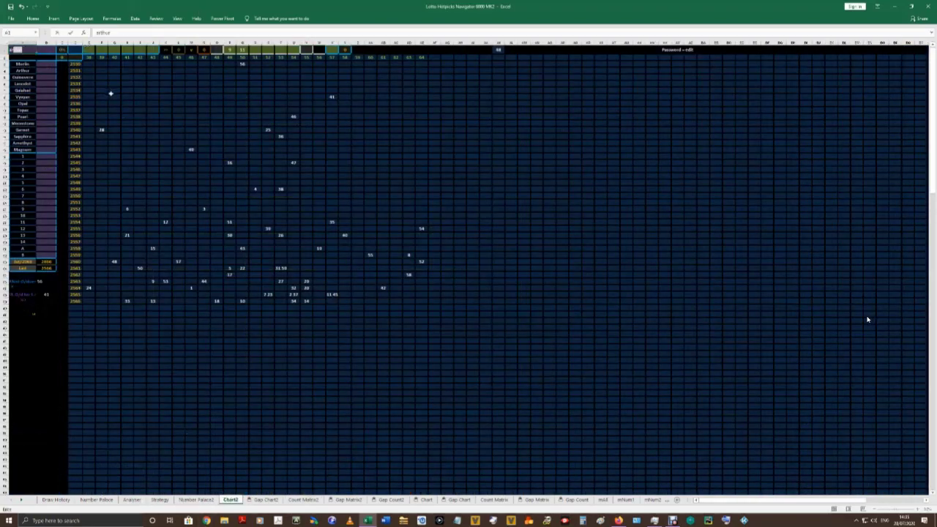
pyautogui.write('hur')
pyautogui.press('Return')
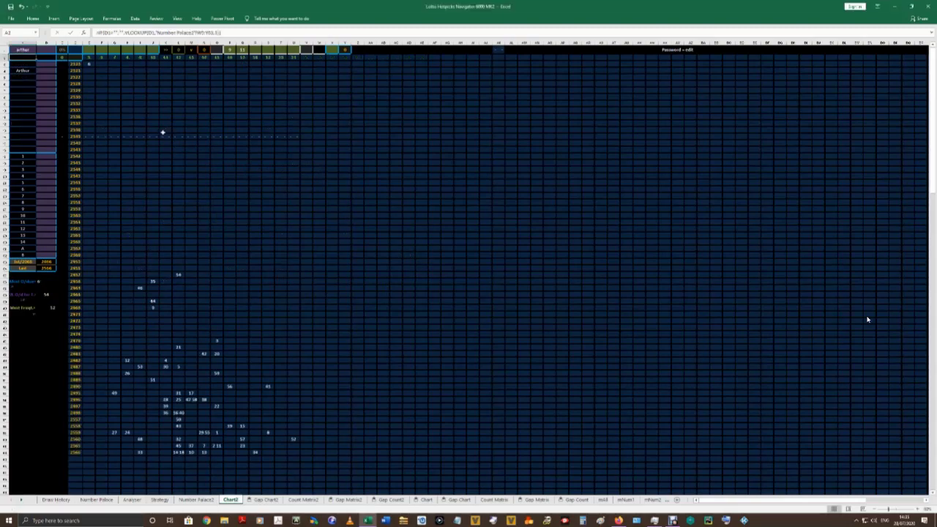
# Inspect where numbers 6, 3 and 41 are charted for the machine on Chart2.
pyautogui.click(90, 64)
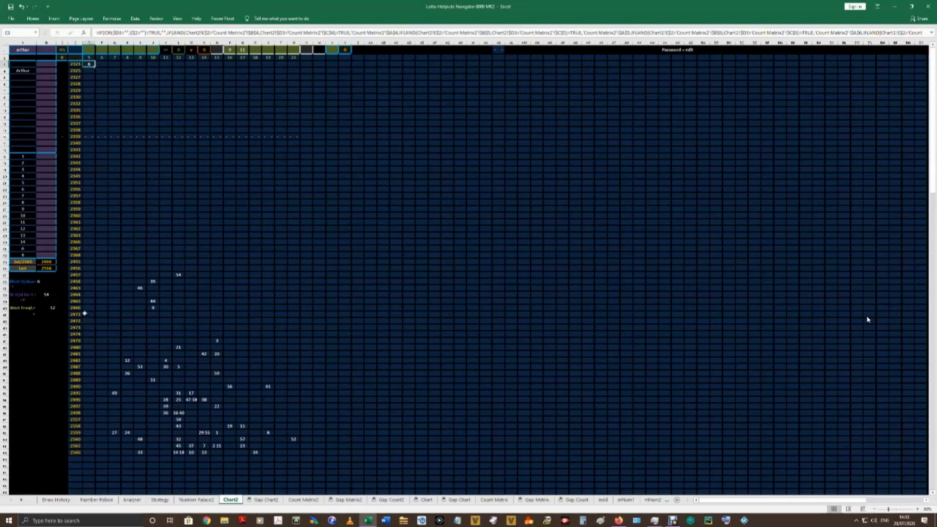
pyautogui.click(216, 342)
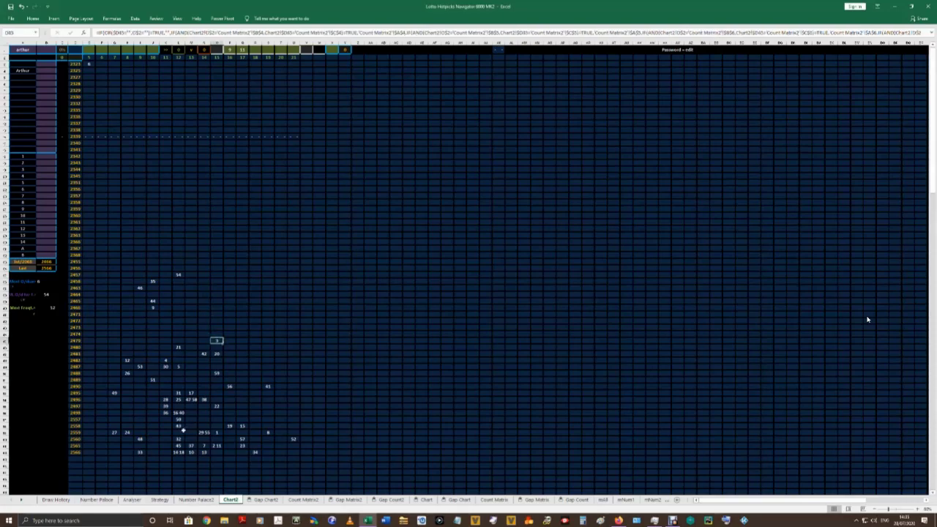
pyautogui.click(268, 386)
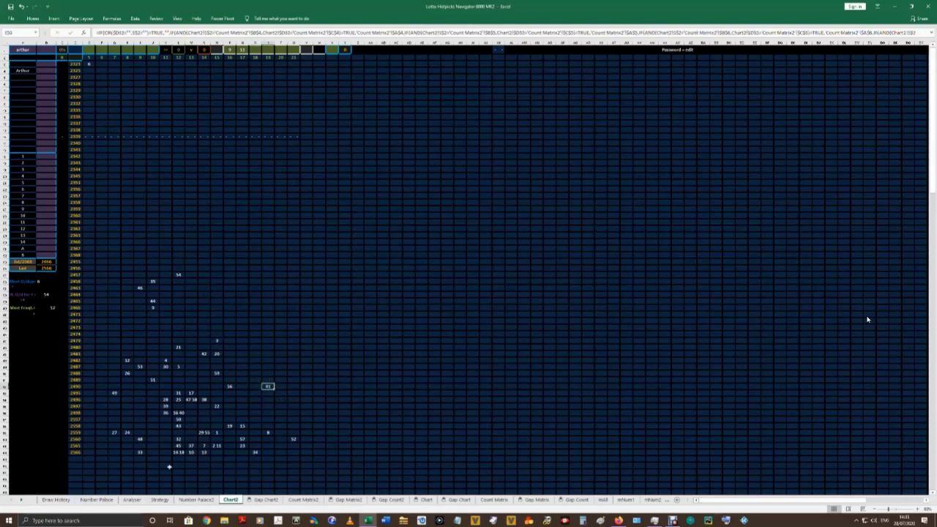
pyautogui.click(217, 341)
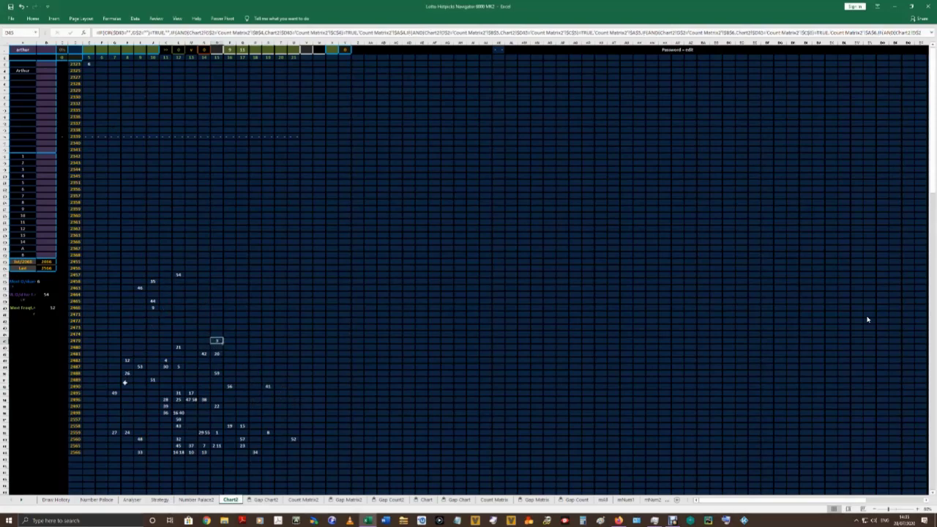
# Examine the pairings under headings 16, 41 and 42 in the upper rows of the Analyser grid.
pyautogui.hotkey('ctrl', 'pageup')
pyautogui.hotkey('ctrl', 'pageup')
pyautogui.hotkey('ctrl', 'pageup')
pyautogui.hotkey('ctrl', 'pageup')
pyautogui.hotkey('ctrl', 'pagedown')
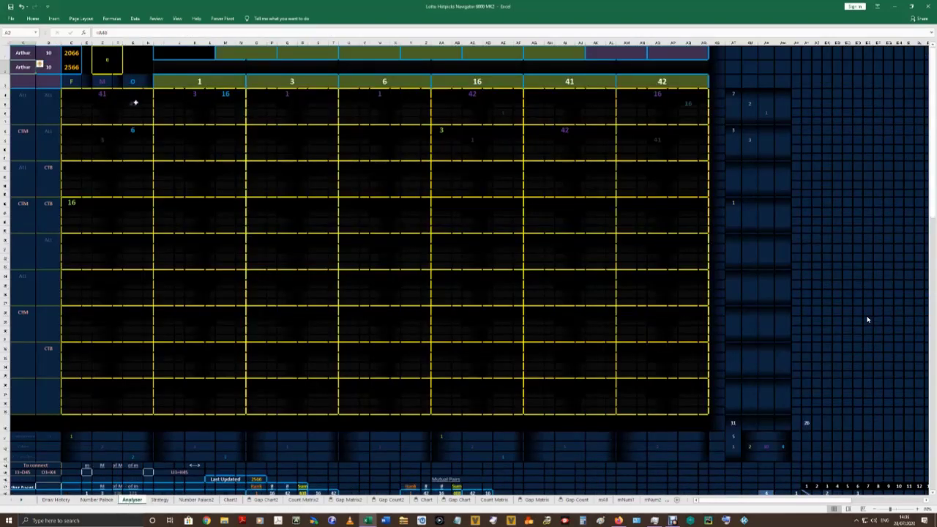
pyautogui.moveTo(692, 103); pyautogui.dragTo(463, 104)
pyautogui.moveTo(441, 140); pyautogui.dragTo(677, 145)
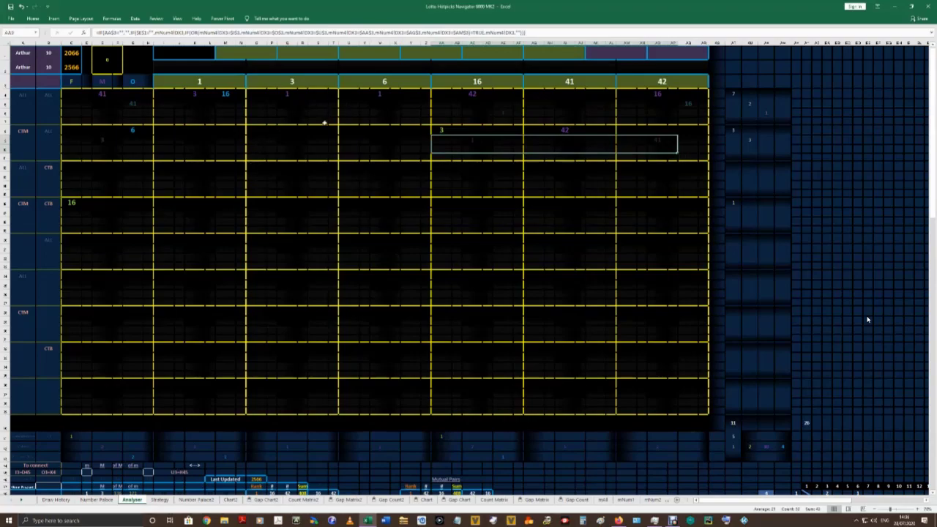
pyautogui.click(687, 104)
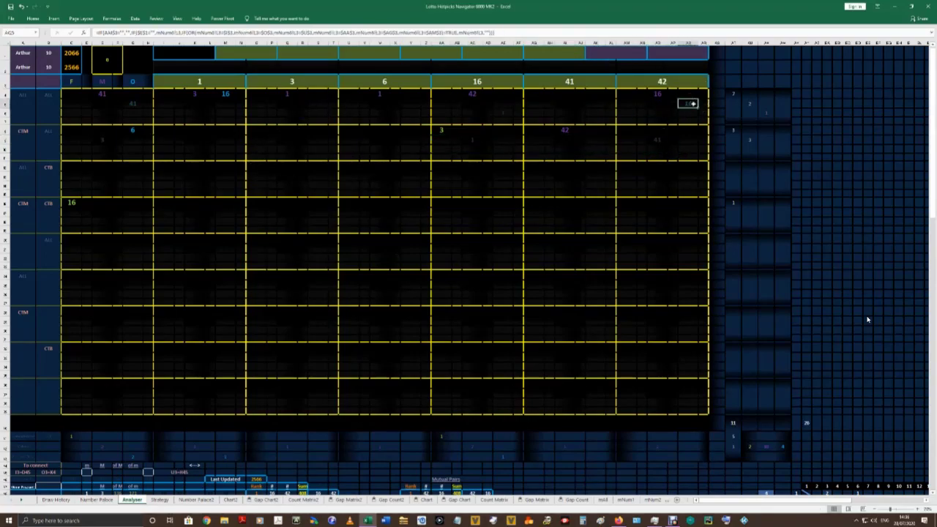
# Enter 42 in I1 of the Chart2 sheet and clear the machine from A1.
pyautogui.hotkey('ctrl', 'pagedown')
pyautogui.hotkey('ctrl', 'pagedown')
pyautogui.hotkey('ctrl', 'pagedown')
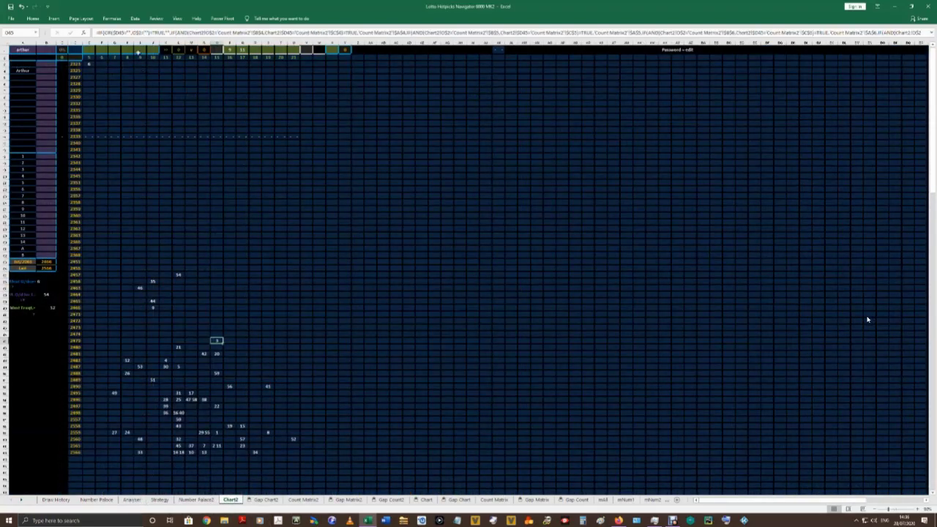
pyautogui.click(138, 52)
pyautogui.write('42')
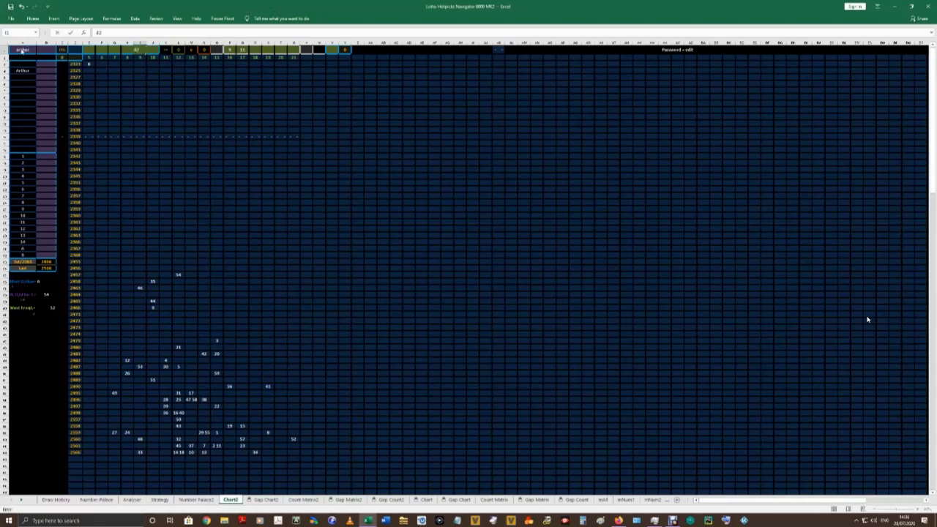
pyautogui.click(22, 50)
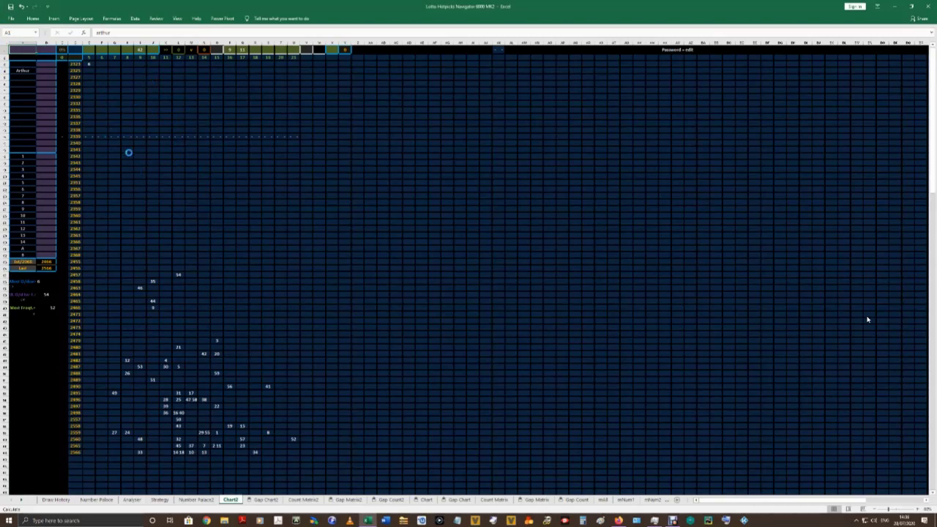
# Examine the draw numbers listed in column D for number 42 and the number charted in J8.
pyautogui.moveTo(76, 64); pyautogui.dragTo(83, 370)
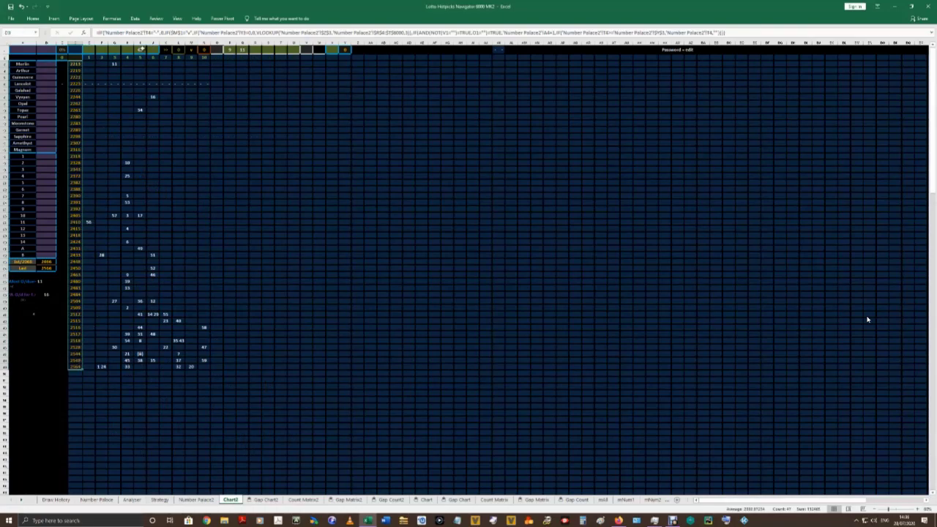
pyautogui.click(174, 106)
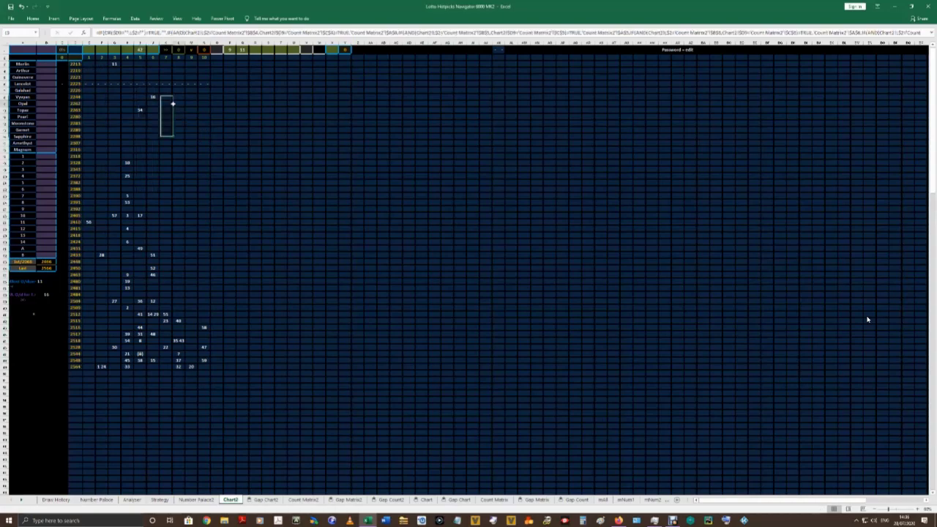
pyautogui.click(152, 96)
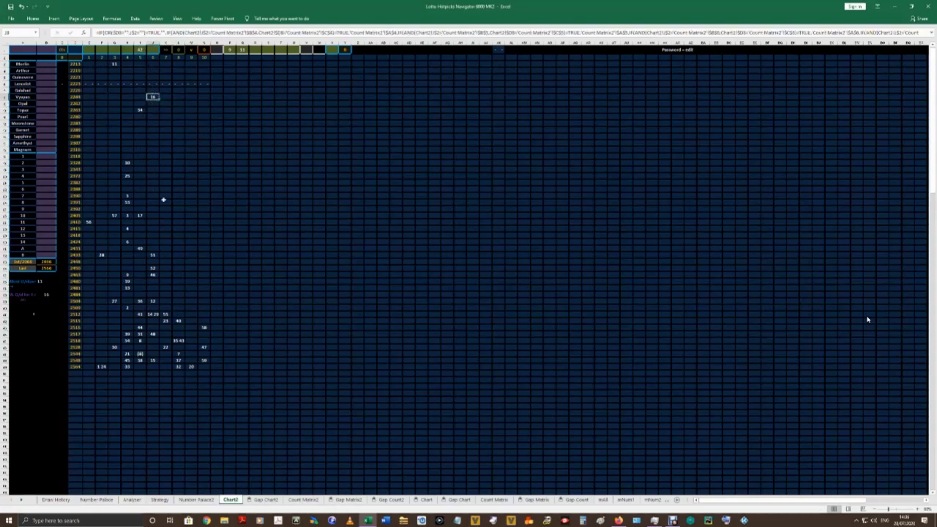
pyautogui.click(139, 50)
pyautogui.click(153, 96)
# Compare the chart cells around J8 with the summary number in B38.
pyautogui.click(115, 69)
pyautogui.moveTo(114, 70); pyautogui.dragTo(152, 91)
pyautogui.click(152, 91)
pyautogui.click(152, 97)
pyautogui.moveTo(139, 89); pyautogui.dragTo(139, 105)
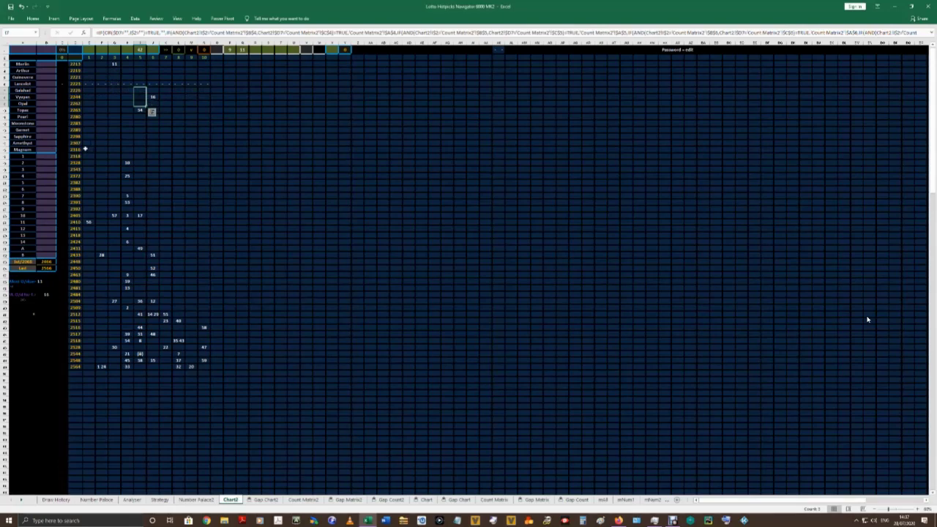
pyautogui.click(152, 96)
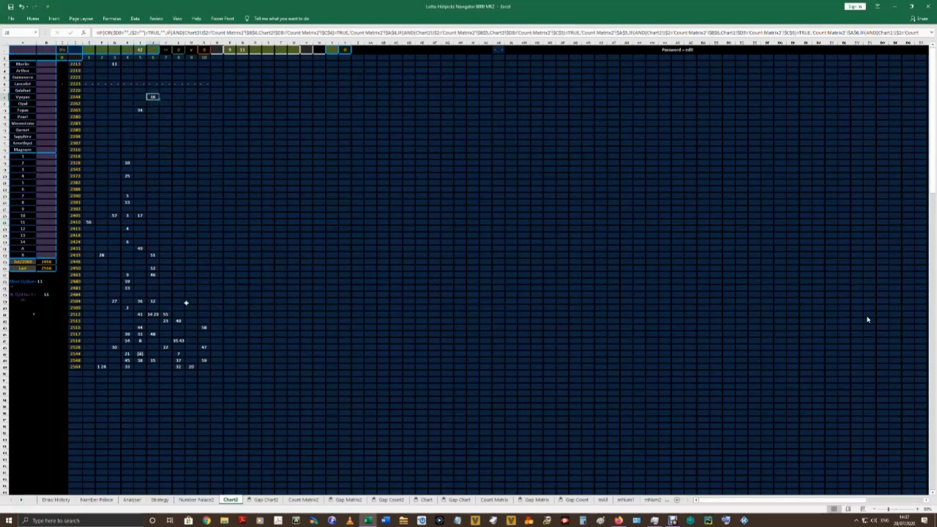
pyautogui.click(43, 294)
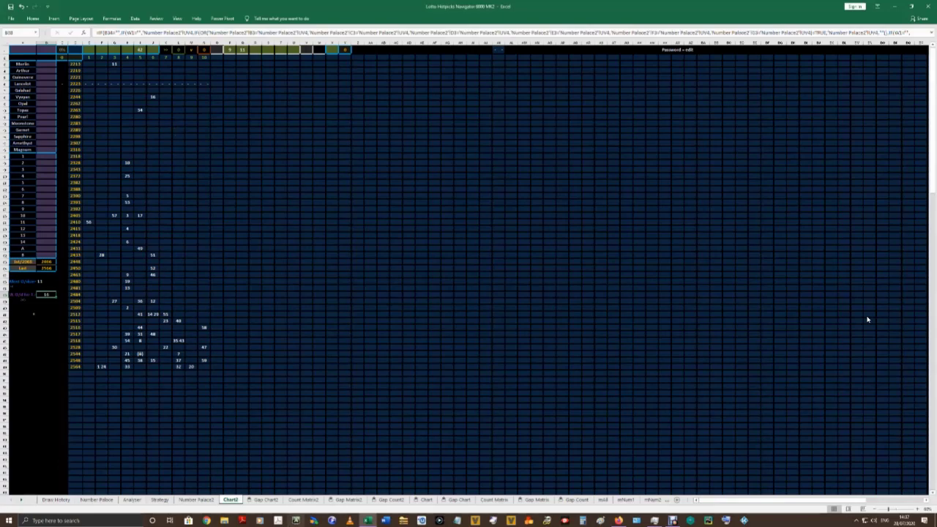
# Clear cell E1 above the Analyser grid and enter 0 in G1.
pyautogui.click(132, 499)
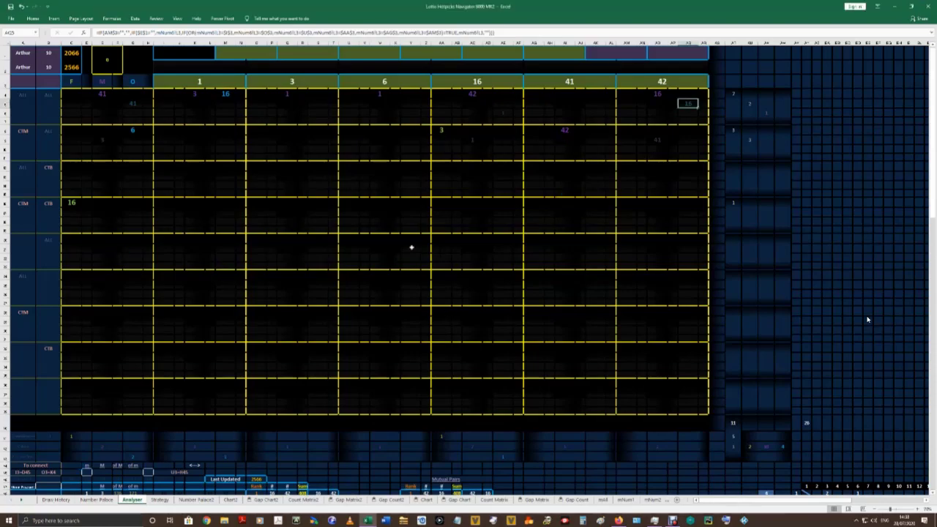
pyautogui.click(113, 57)
pyautogui.write('0')
pyautogui.press('Tab')
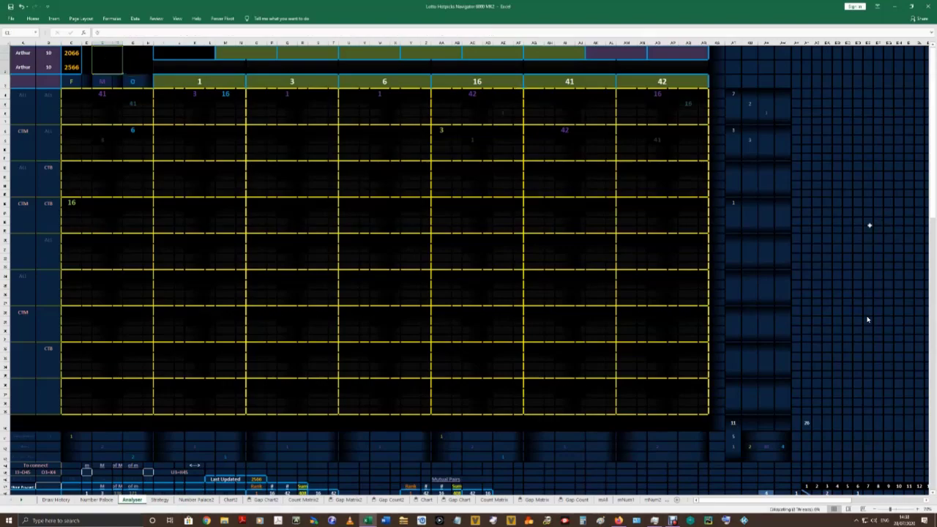
pyautogui.write('0')
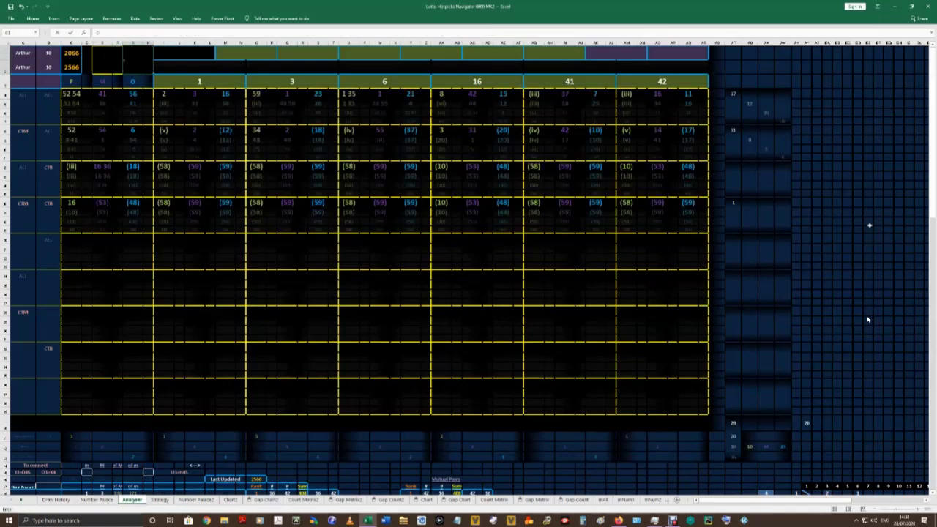
pyautogui.press('Tab')
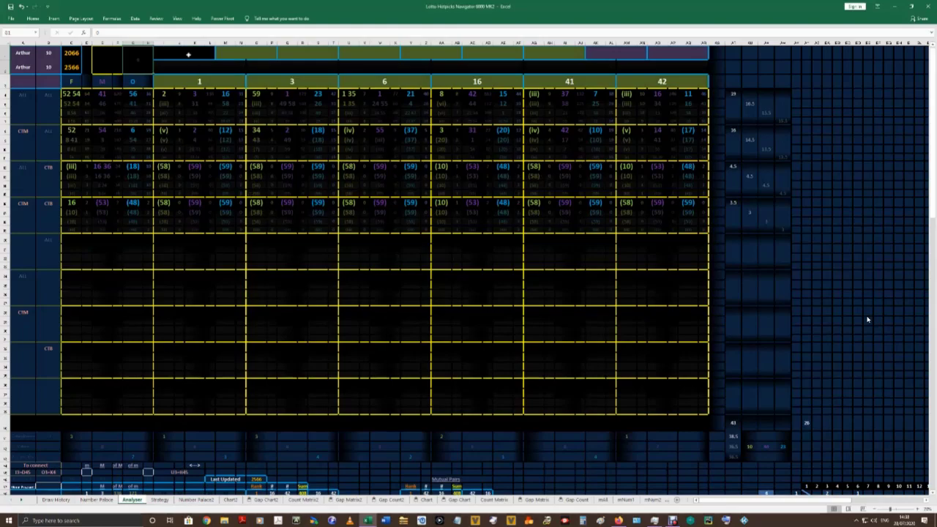
# Enter H in cell E1 above the Analyser grid.
pyautogui.click(108, 59)
pyautogui.write('H')
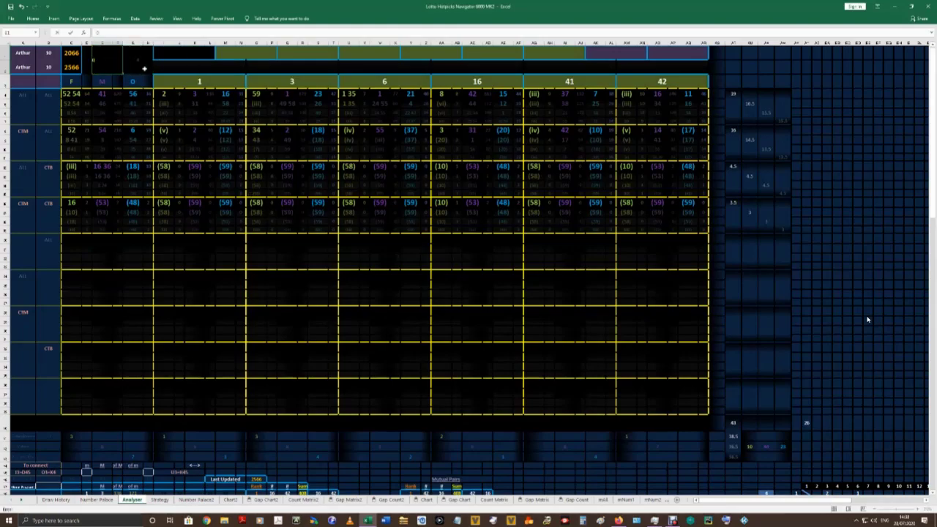
pyautogui.press('Tab')
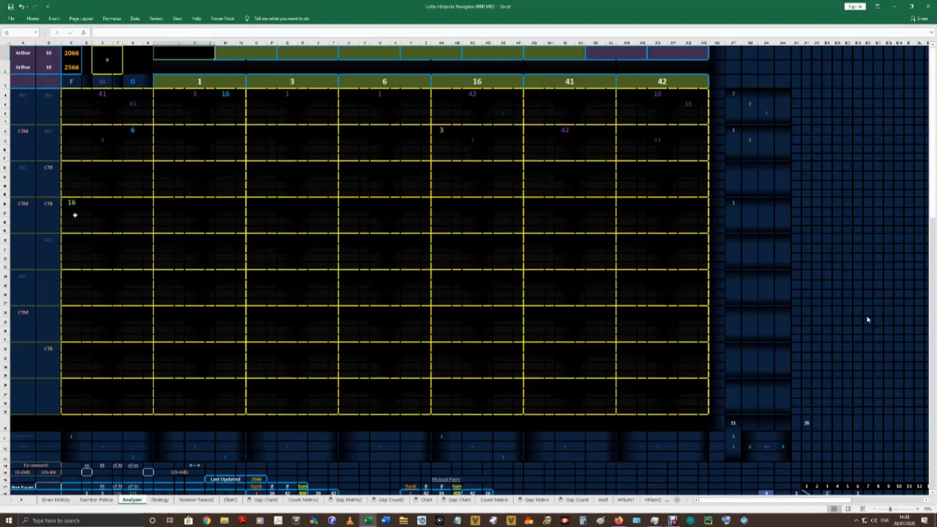
# Examine the Analyser grid blocks from row 20 down to the end of the grid.
pyautogui.click(13, 237)
pyautogui.click(27, 236)
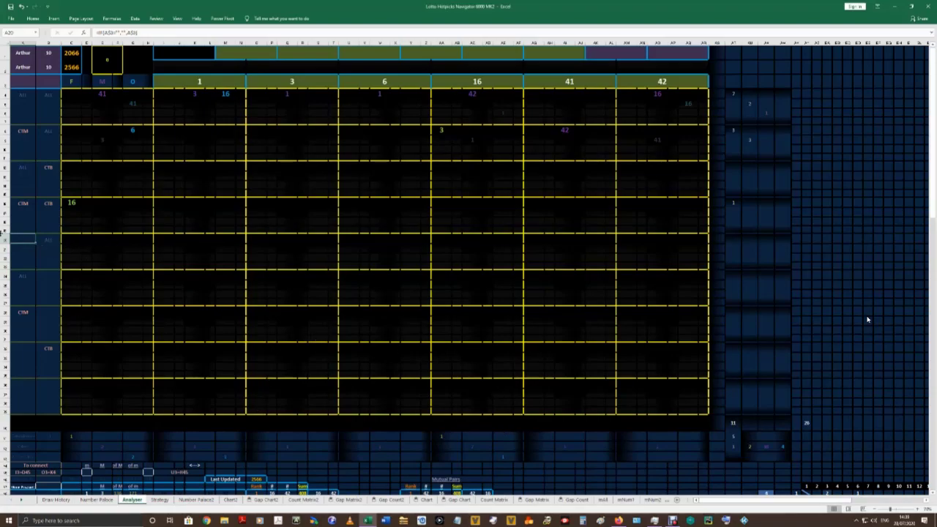
pyautogui.moveTo(2, 240); pyautogui.dragTo(2, 414)
pyautogui.scroll(-5, 362, 270)
pyautogui.scroll(5, 362, 269)
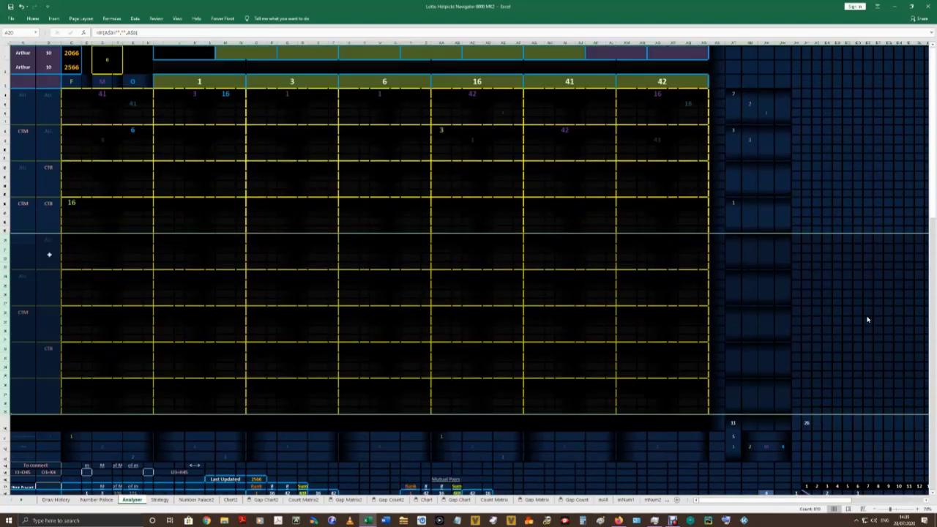
pyautogui.click(21, 236)
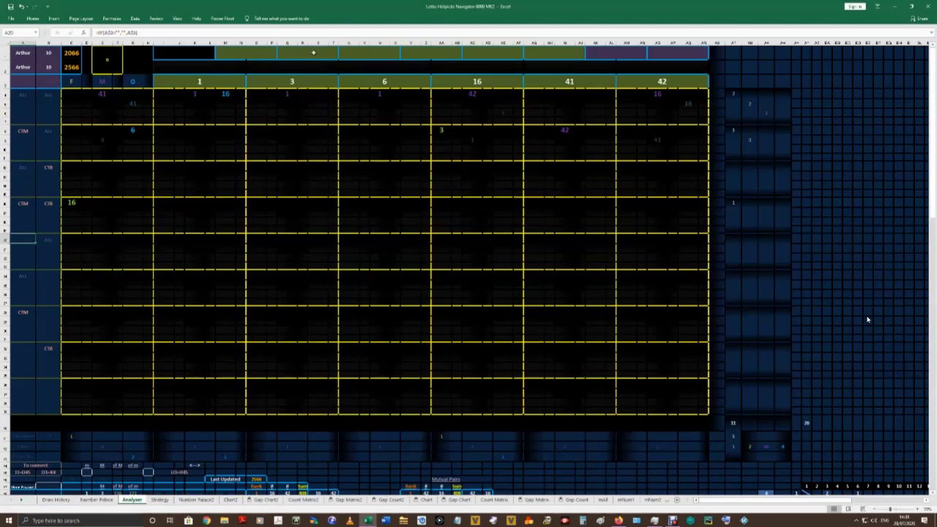
pyautogui.click(194, 53)
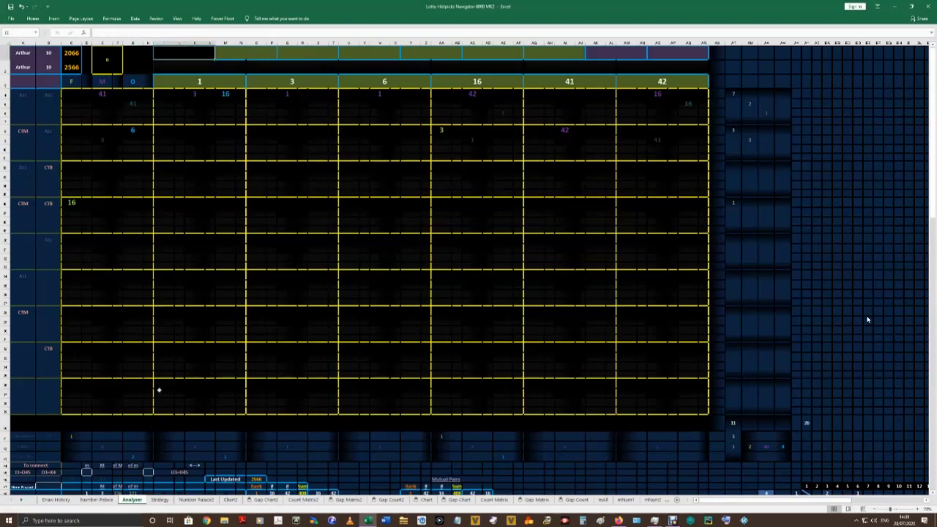
# Examine the machine and ball set columns of the early 2019 draws in the Draw History sheet.
pyautogui.click(59, 499)
pyautogui.scroll(-20, 285, 171)
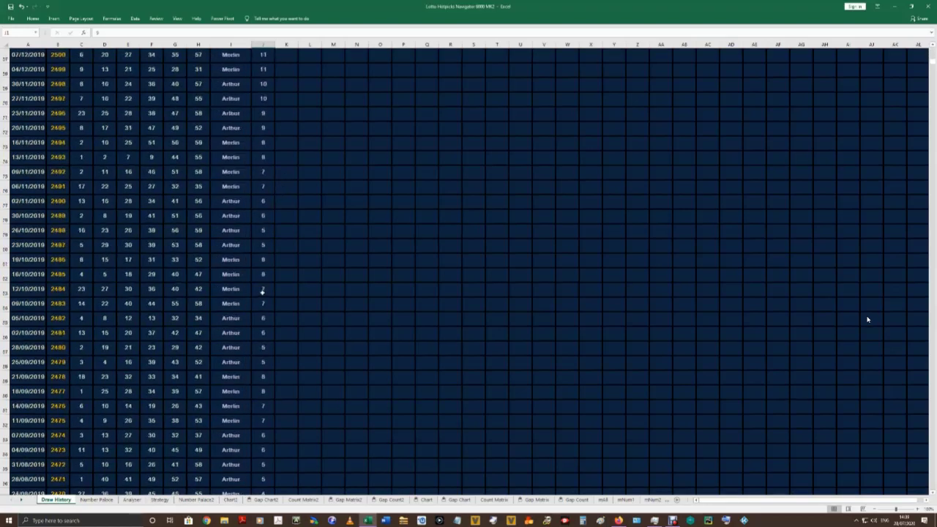
pyautogui.scroll(-11, 261, 291)
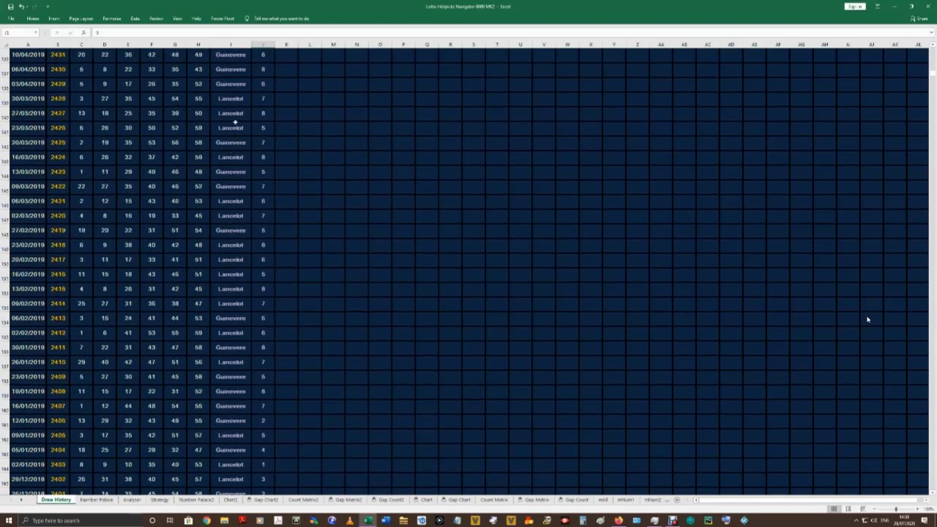
pyautogui.moveTo(264, 419); pyautogui.dragTo(257, 83)
pyautogui.scroll(-2, 265, 334)
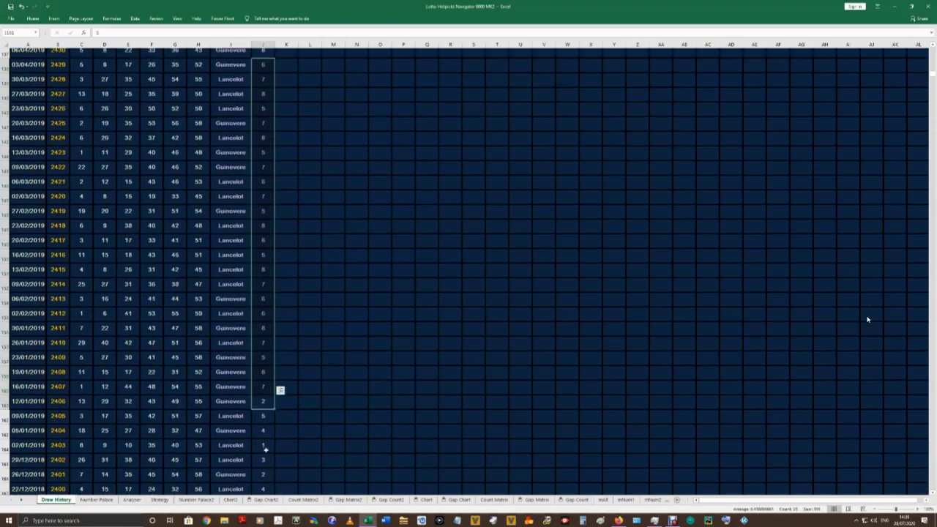
pyautogui.scroll(2, 267, 321)
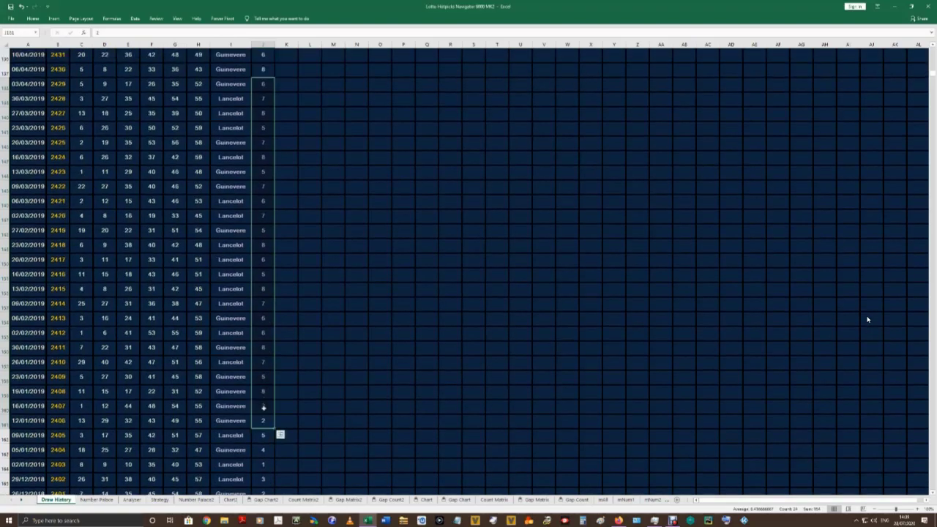
pyautogui.moveTo(268, 408); pyautogui.dragTo(266, 129)
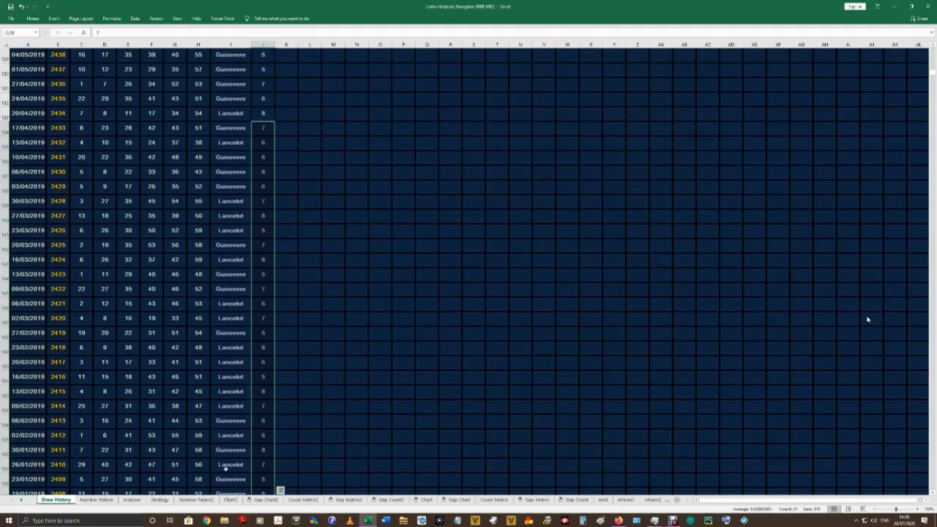
pyautogui.moveTo(227, 480); pyautogui.dragTo(230, 68)
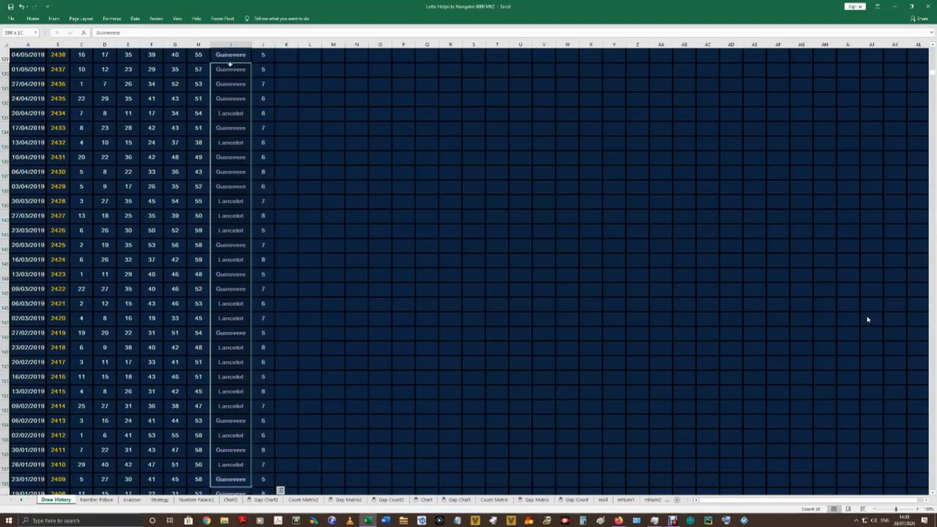
# Compare them with the machines and ball sets of the latest draws in Draw History.
pyautogui.scroll(20, 347, 412)
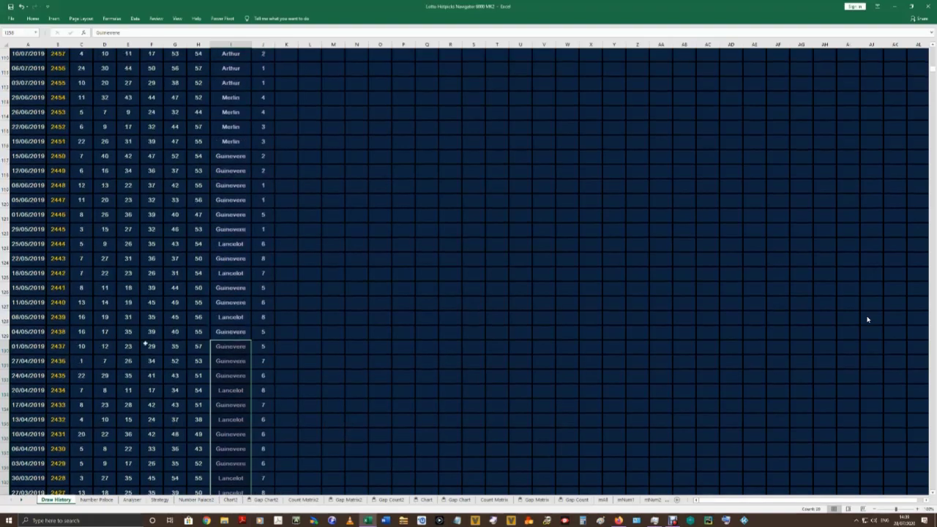
pyautogui.scroll(20, 334, 314)
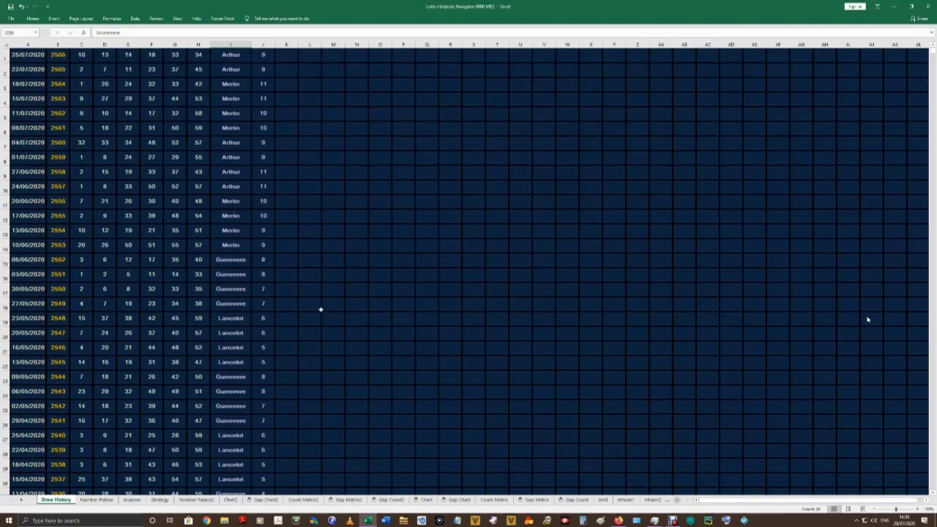
pyautogui.moveTo(240, 84); pyautogui.dragTo(264, 173)
pyautogui.click(233, 144)
# Freeze the panes of the Analyser sheet at cell A20.
pyautogui.click(132, 499)
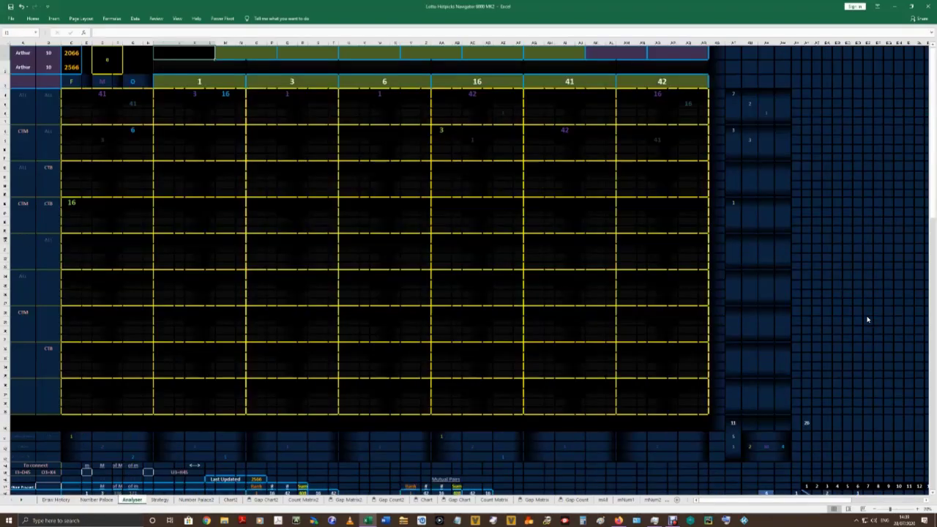
pyautogui.moveTo(5, 238); pyautogui.dragTo(5, 407)
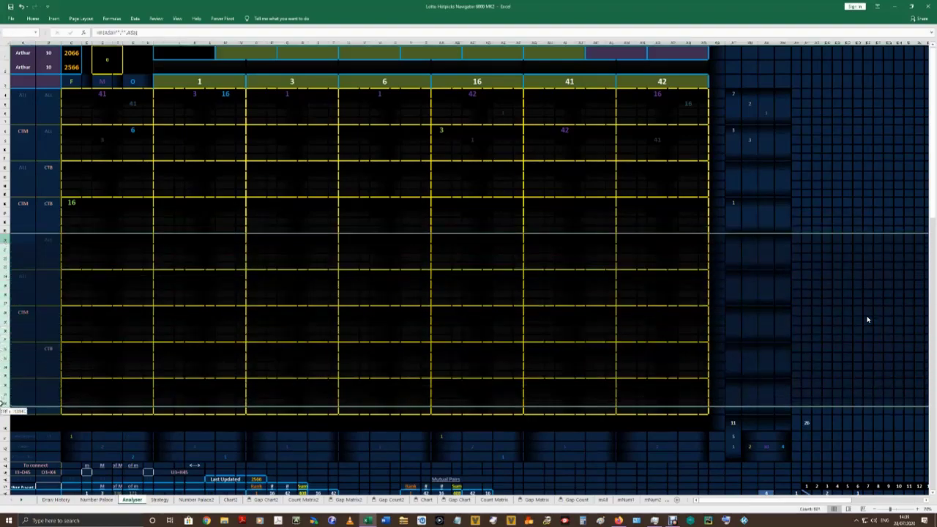
pyautogui.click(26, 238)
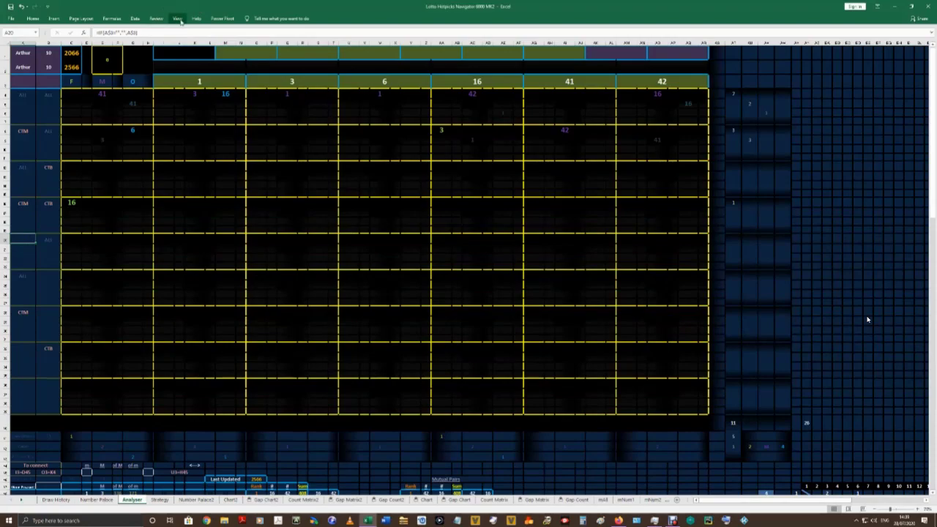
pyautogui.click(177, 18)
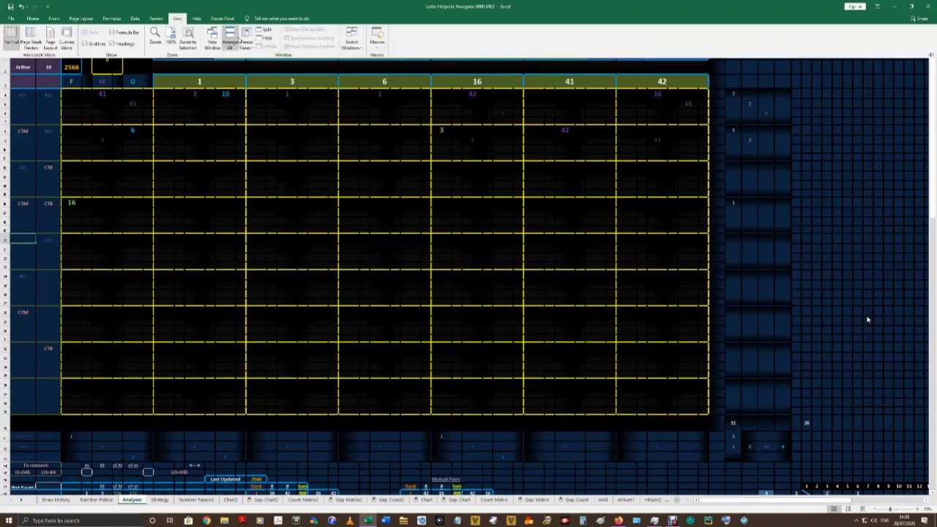
pyautogui.click(246, 42)
pyautogui.click(264, 67)
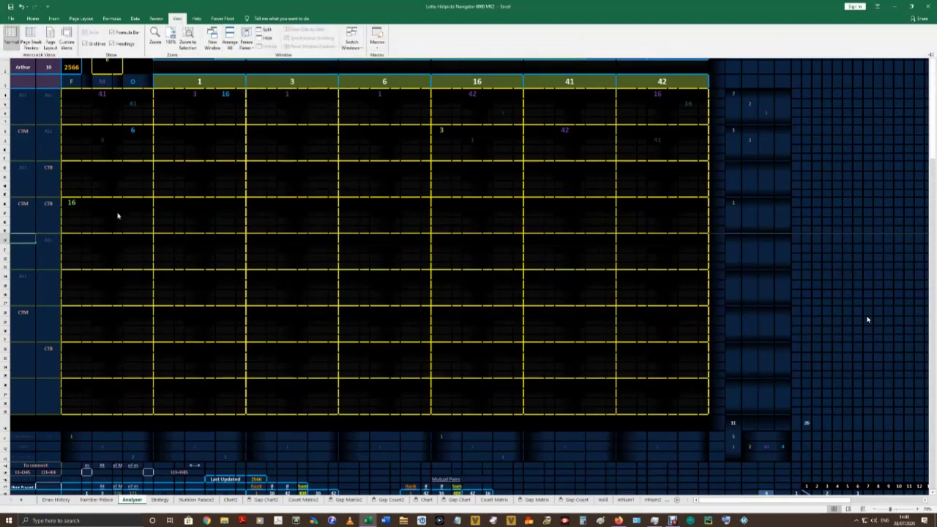
# Check how the rows below the frozen Analyser grid scroll, including the pairs tables and number matrix.
pyautogui.scroll(-5, 115, 213)
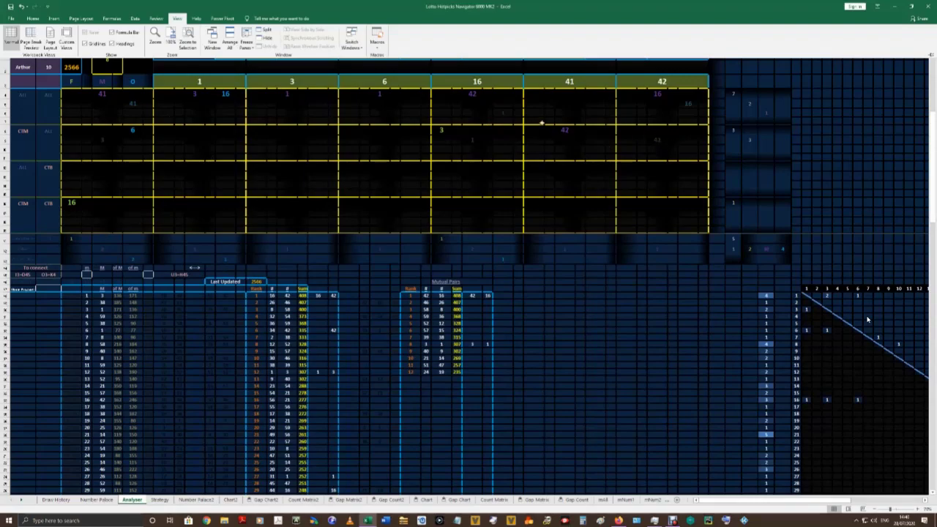
pyautogui.scroll(5, 868, 319)
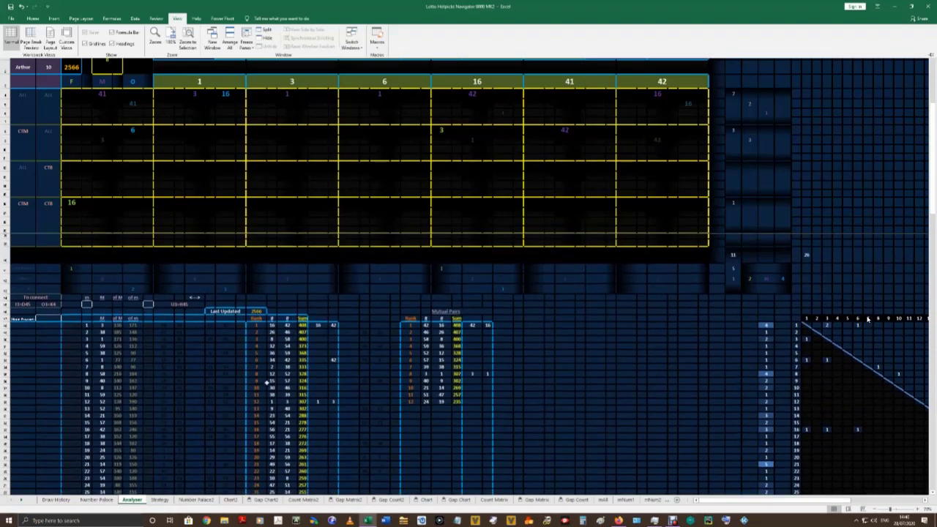
pyautogui.scroll(-5, 867, 319)
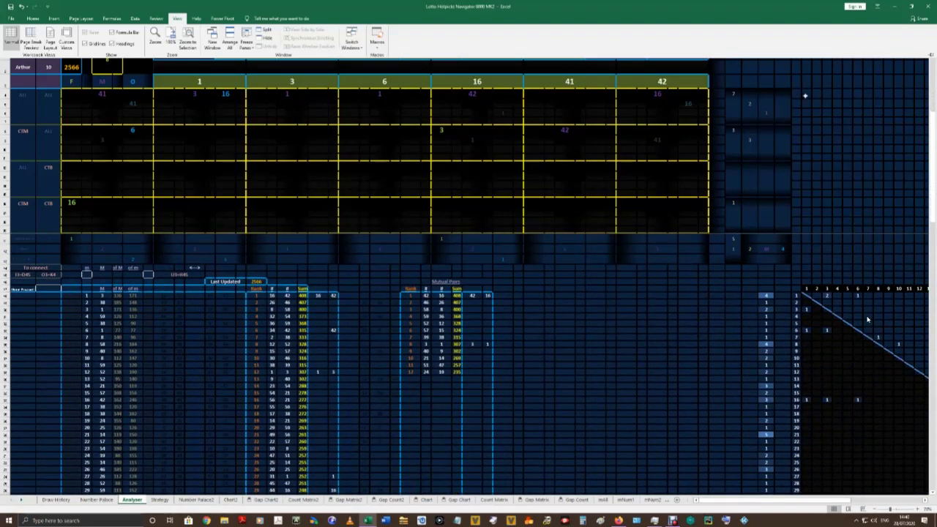
pyautogui.click(811, 130)
pyautogui.scroll(6, 722, 156)
pyautogui.scroll(-3, 232, 117)
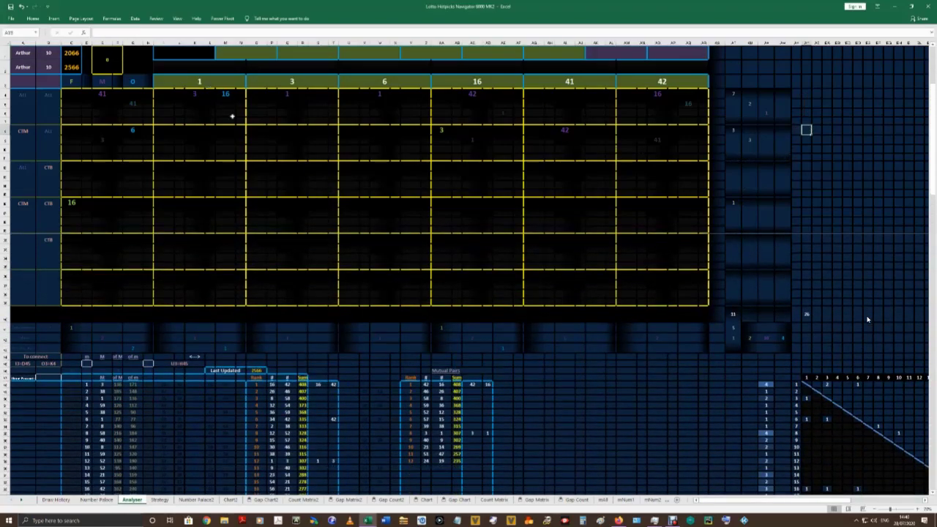
pyautogui.scroll(-4, 232, 116)
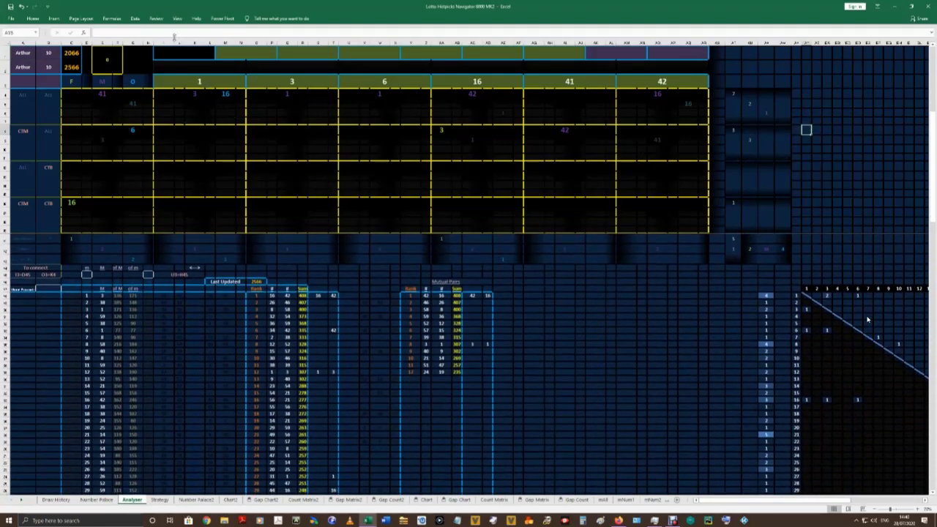
# Enter draw number 2566 in cell I1 of the Analyser sheet.
pyautogui.click(179, 55)
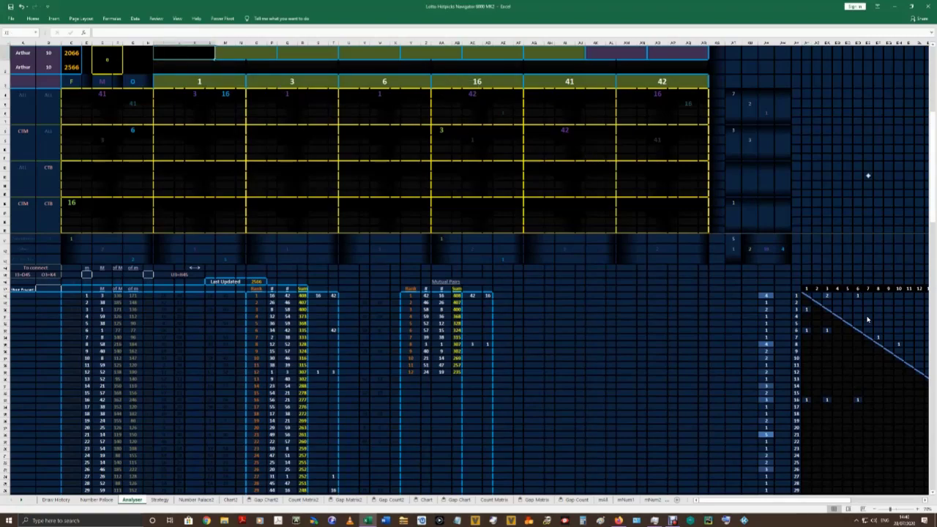
pyautogui.write('25666')
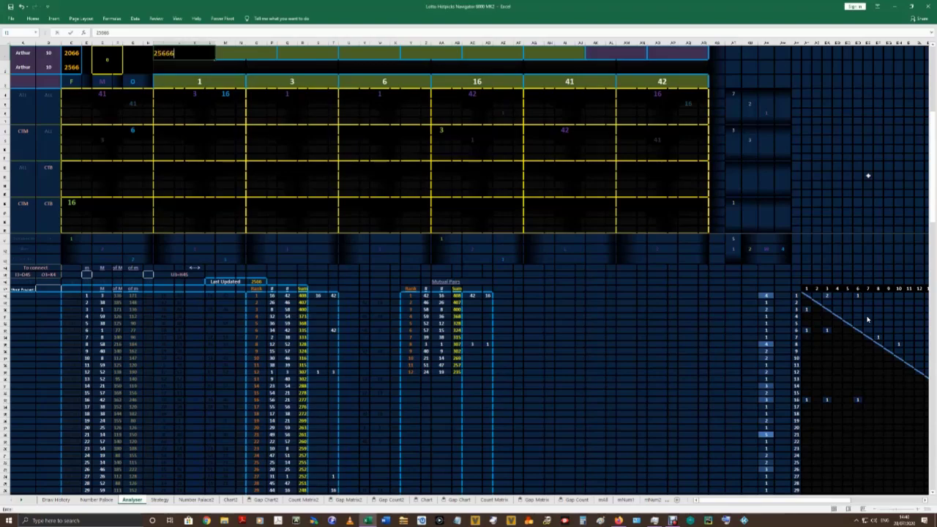
pyautogui.press('BackSpace')
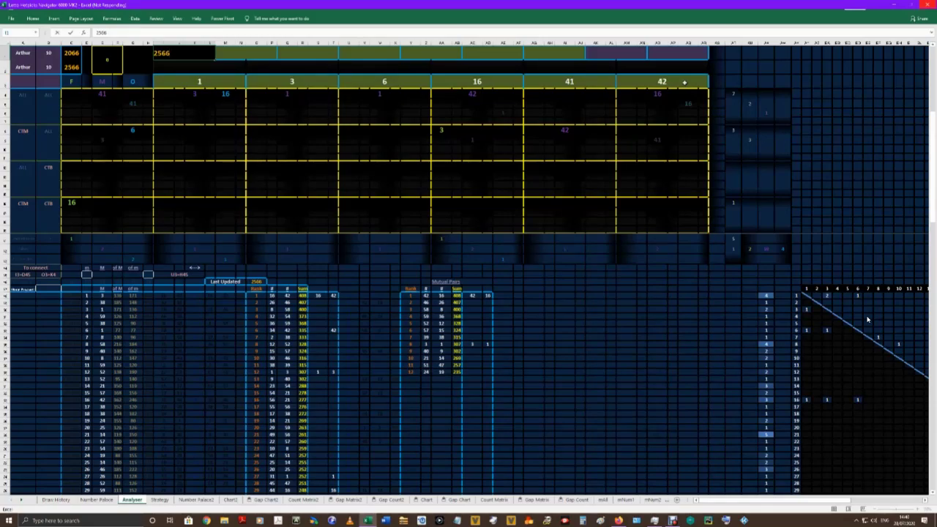
# Enter =AM2 in AM3 so the last grid heading refers to the cell above, and fill the formula across the other headings.
pyautogui.click(685, 82)
pyautogui.write('=')
pyautogui.press('Up')
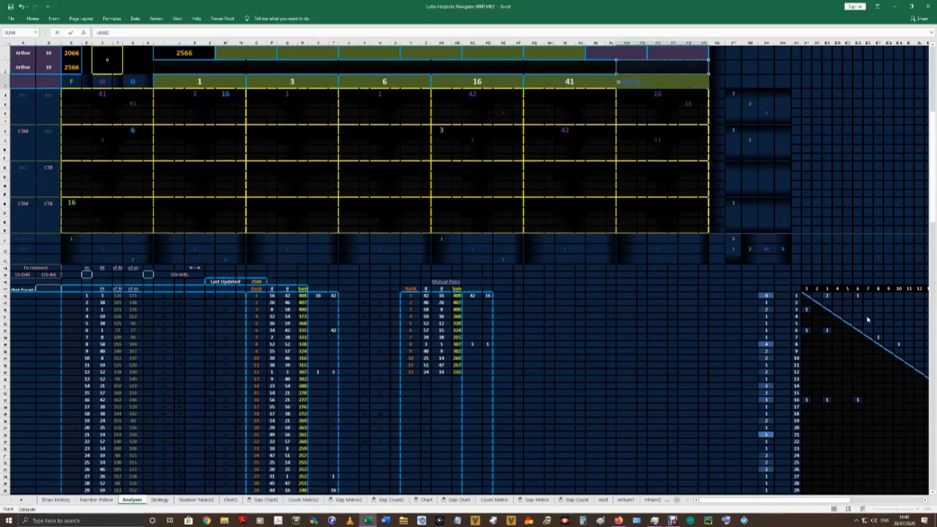
pyautogui.press('Return')
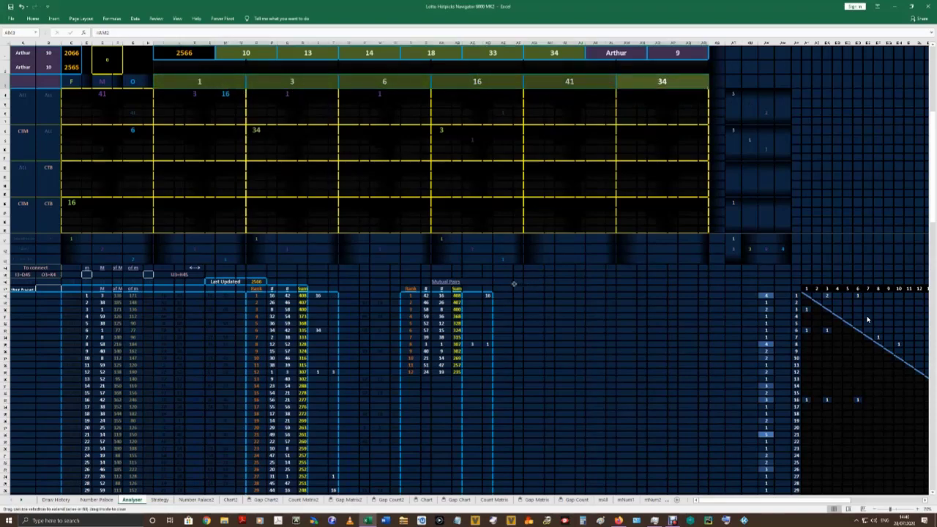
# Recalculate the Analyser sheet and fill the machine and ball set cells in A1:B2 without formatting.
pyautogui.click(48, 68)
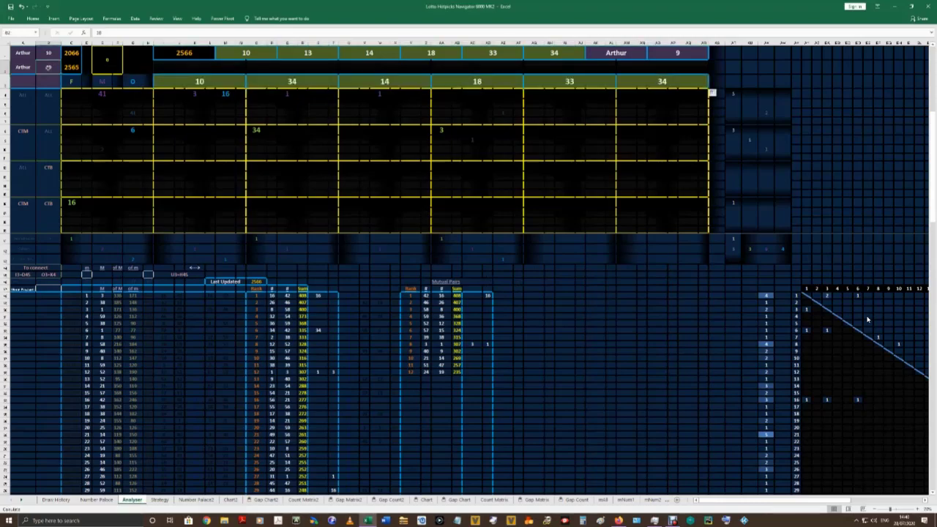
pyautogui.click(33, 69)
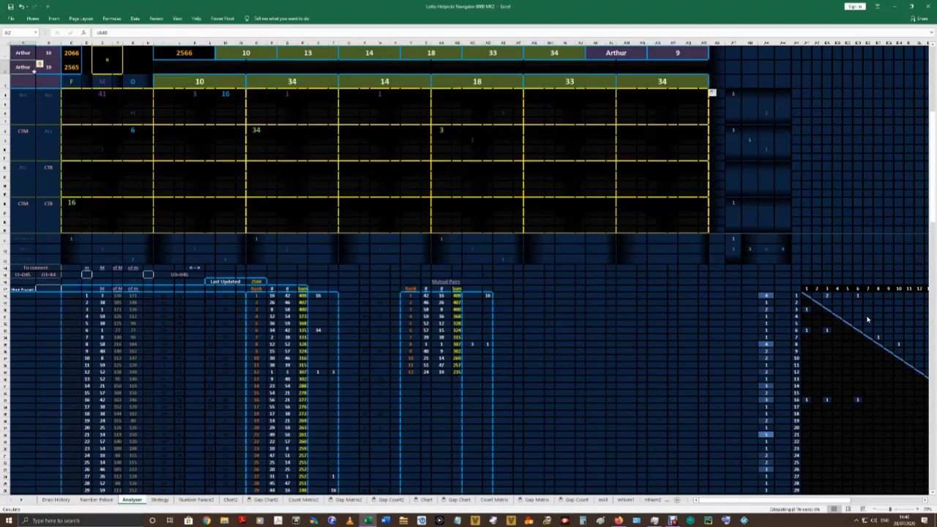
pyautogui.press('F9')
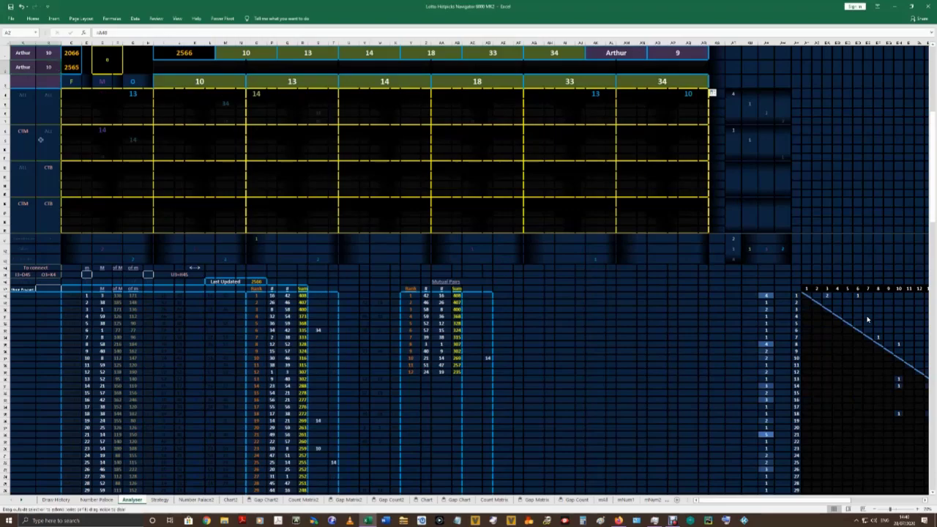
pyautogui.click(106, 121)
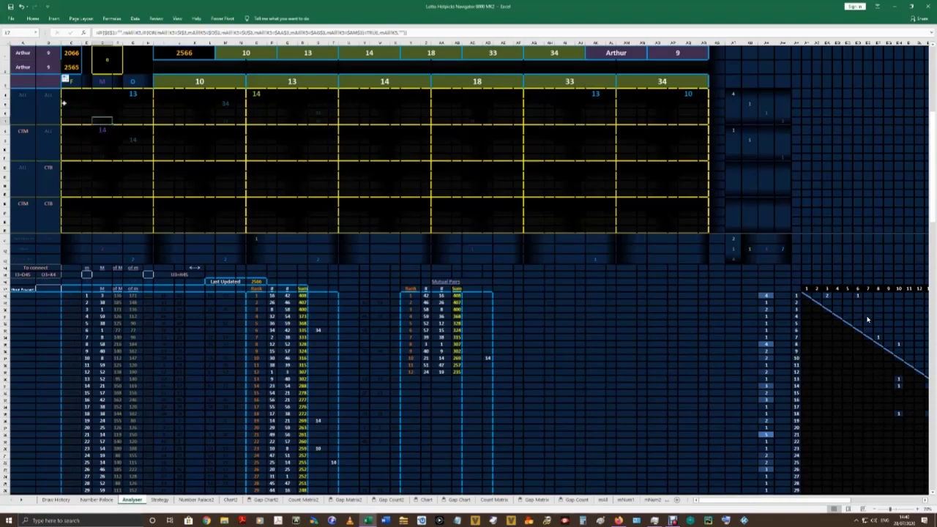
pyautogui.click(68, 79)
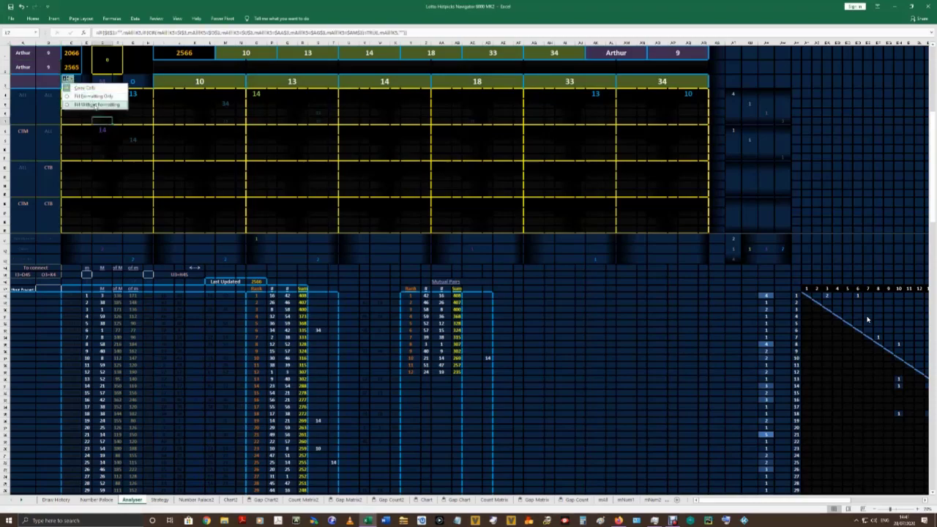
pyautogui.click(96, 104)
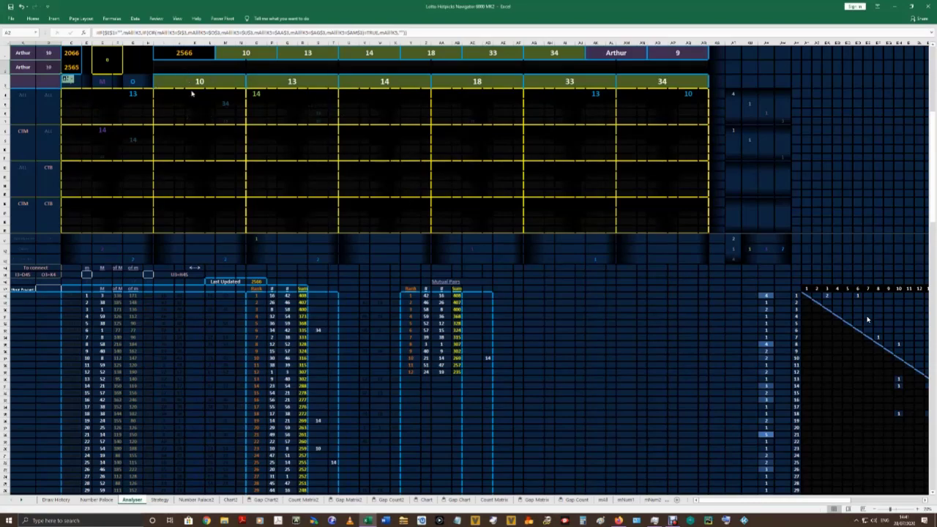
# Examine the draw number, the grid headings and the matching numbers for draw 2566 on the Analyser sheet.
pyautogui.click(188, 54)
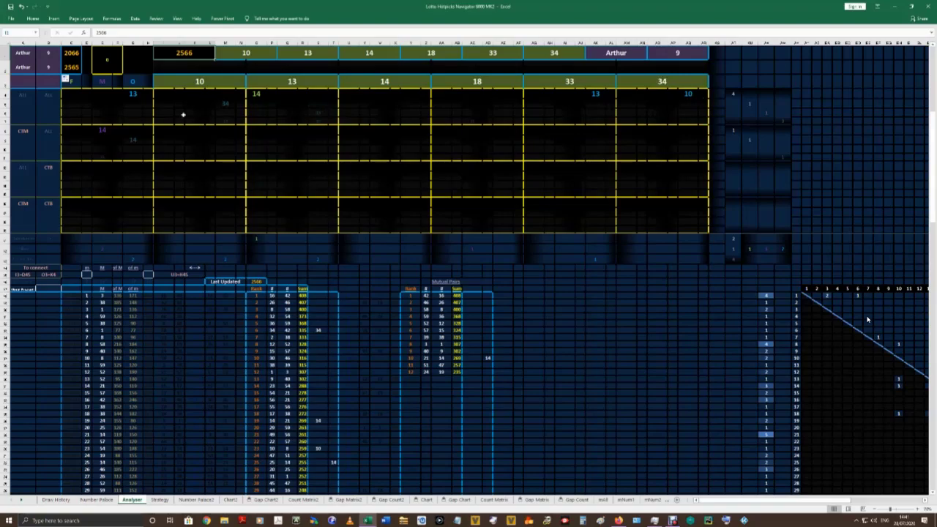
pyautogui.click(134, 95)
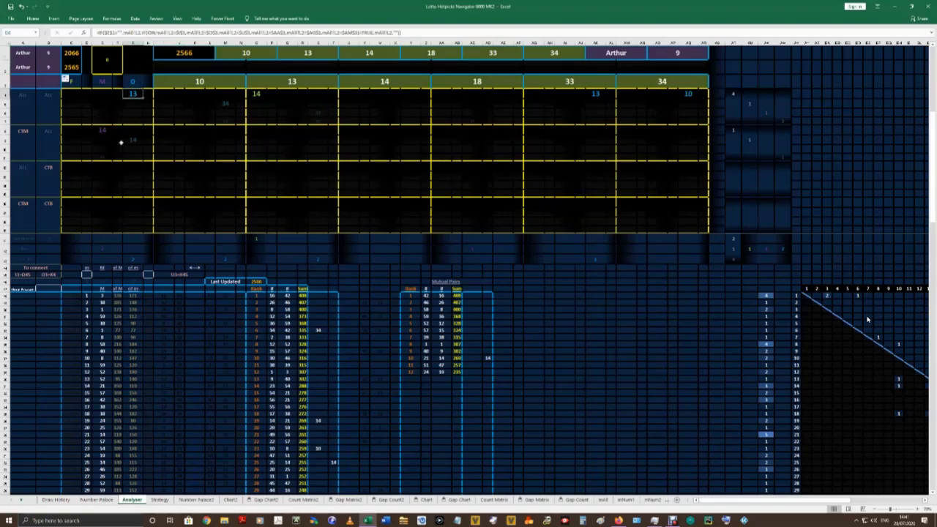
pyautogui.click(100, 132)
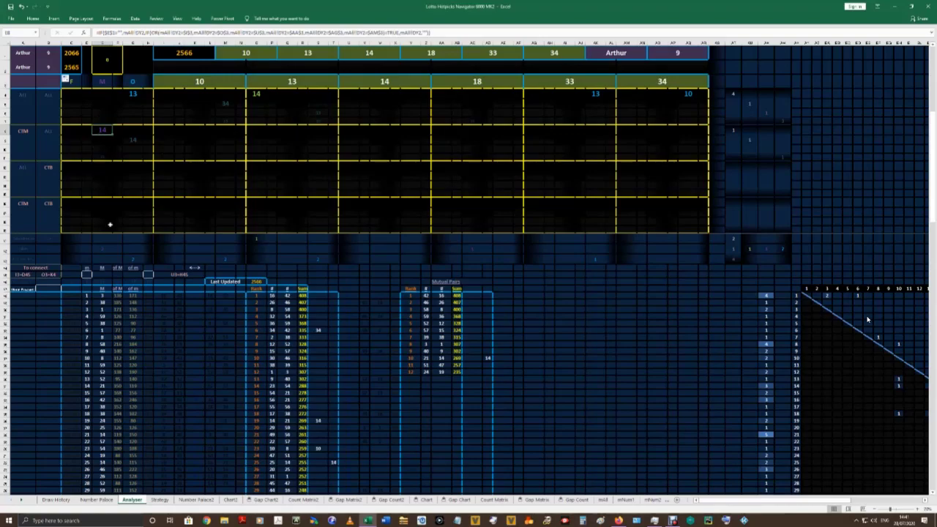
pyautogui.click(256, 95)
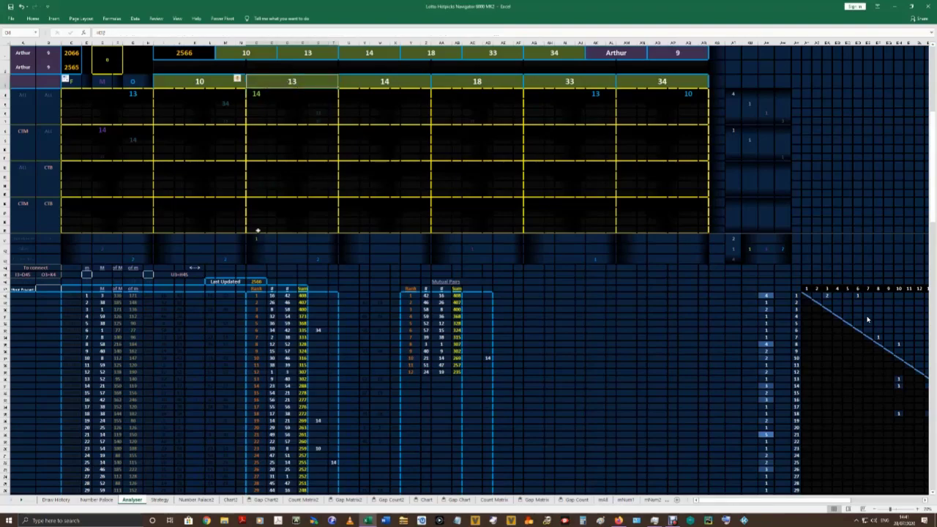
pyautogui.click(596, 96)
pyautogui.click(688, 95)
pyautogui.click(188, 82)
pyautogui.click(312, 82)
# Enter draw number 2565 in cell I1 and inspect the 37 and 11 matches under headings 11 and 37.
pyautogui.click(185, 55)
pyautogui.write('2565')
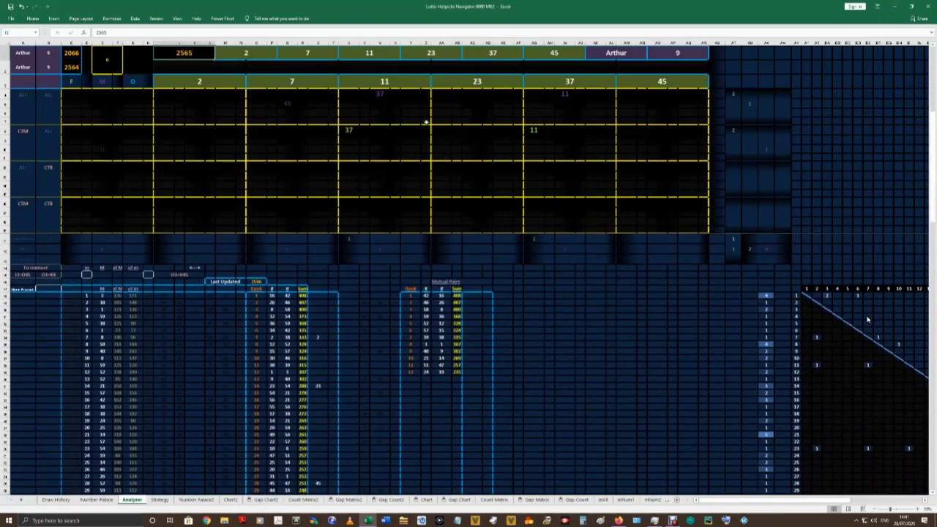
pyautogui.click(380, 95)
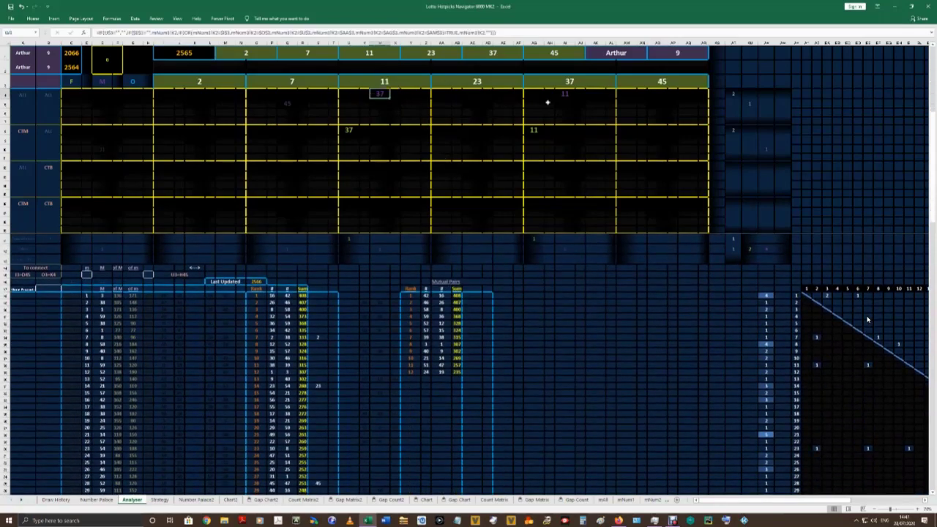
pyautogui.click(570, 93)
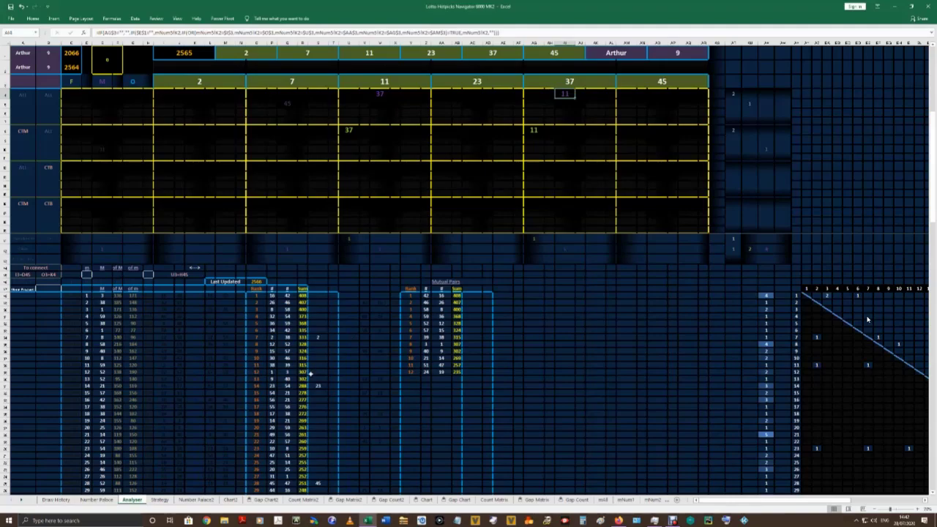
# Check the ranked pairs and number partner lists below the grid for the partners of 11 and 37.
pyautogui.scroll(-8, 868, 319)
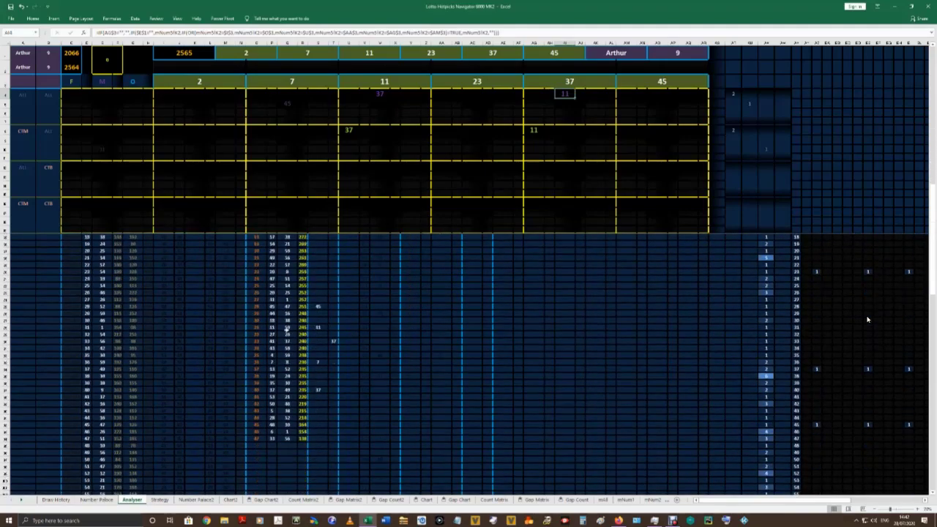
pyautogui.scroll(6, 867, 319)
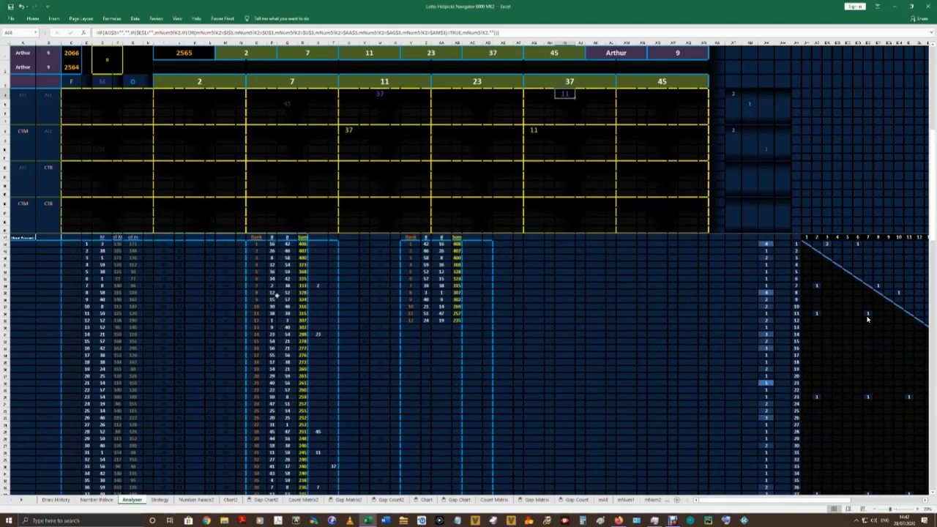
pyautogui.scroll(-4, 867, 319)
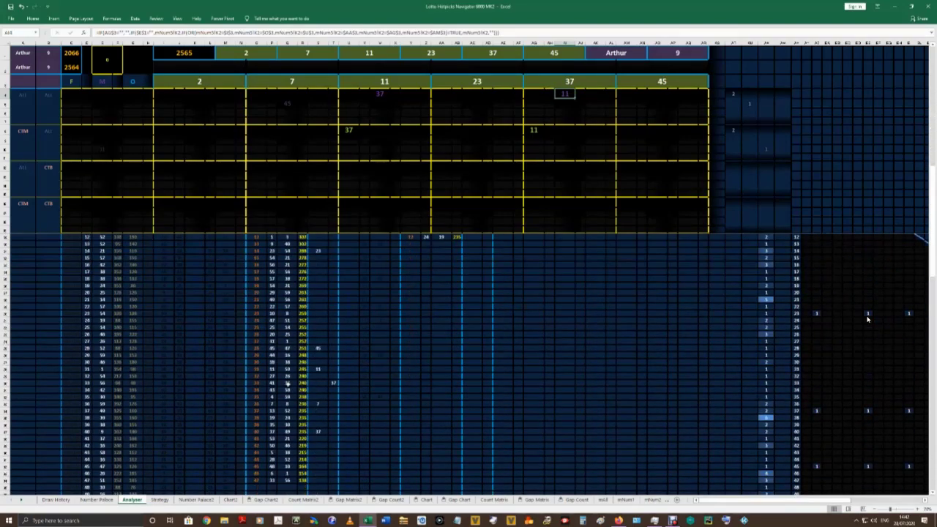
pyautogui.click(273, 369)
pyautogui.press('Right')
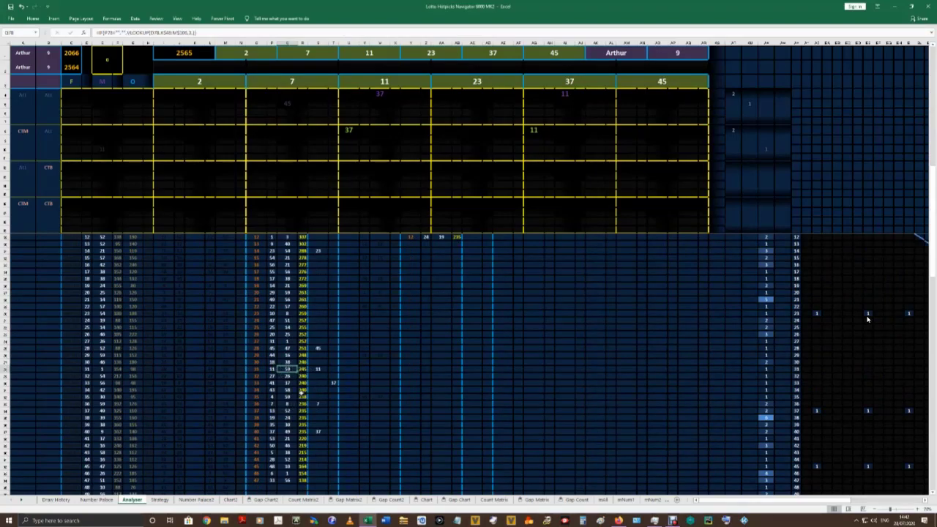
pyautogui.scroll(4, 868, 319)
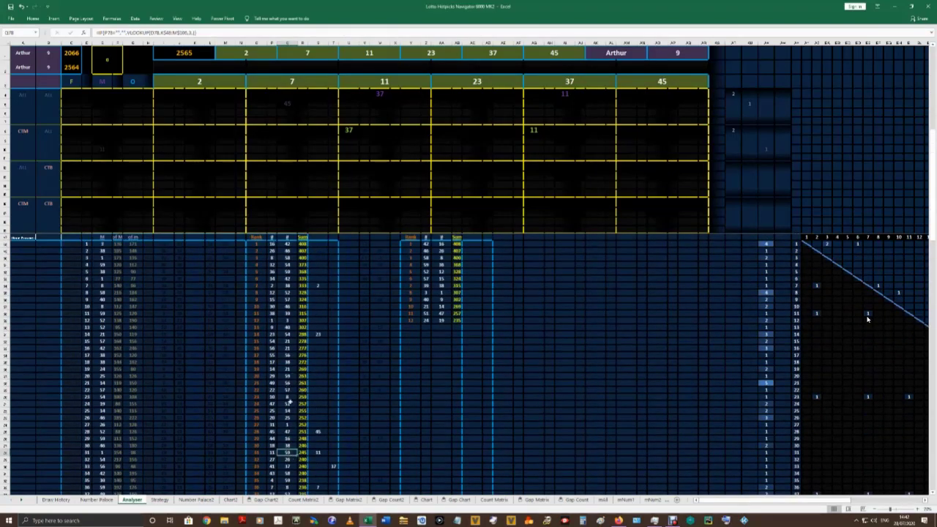
pyautogui.scroll(2, 868, 319)
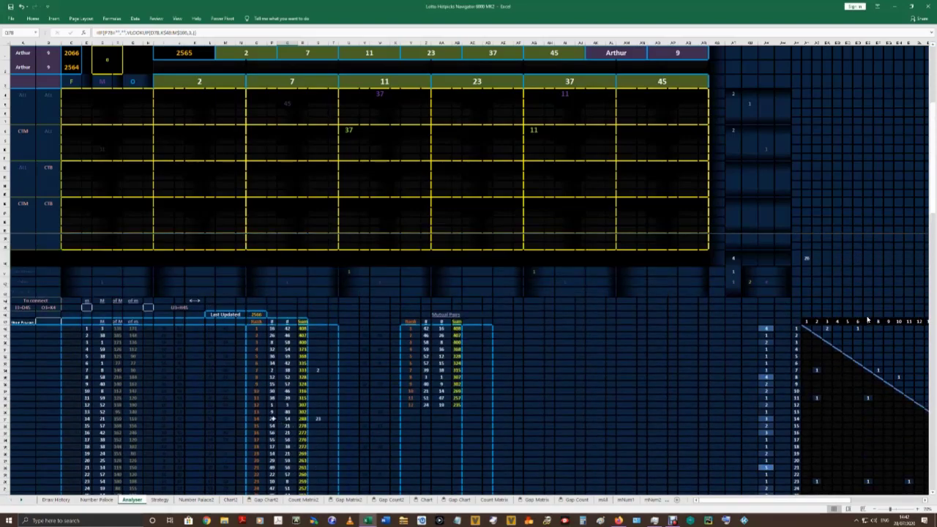
pyautogui.scroll(-6, 96, 477)
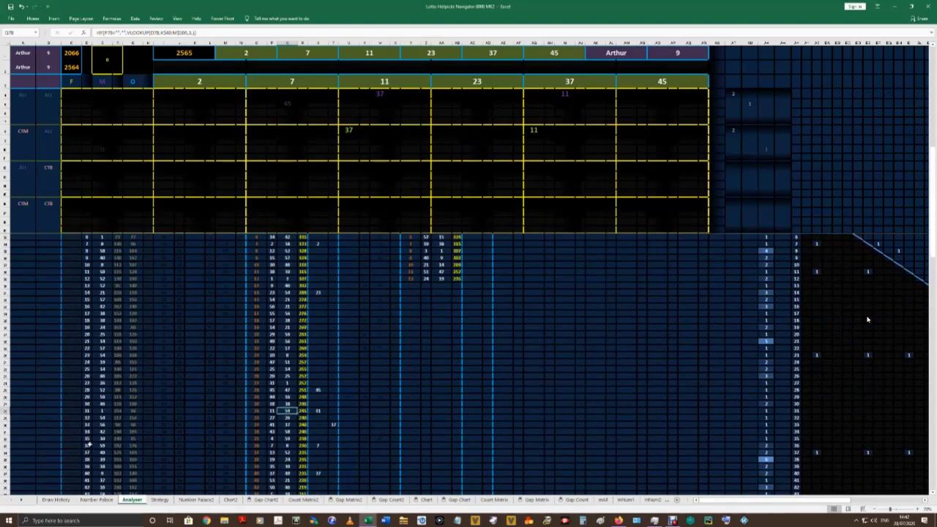
pyautogui.click(105, 452)
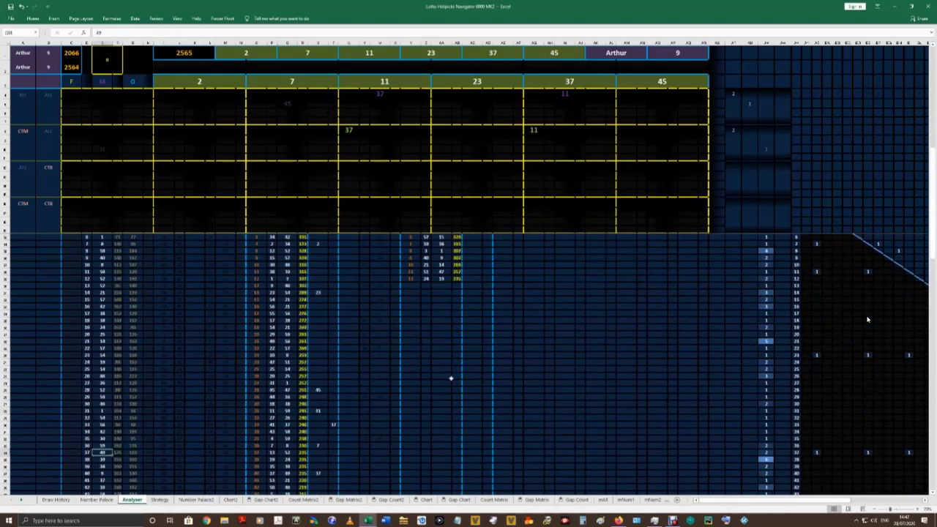
pyautogui.scroll(1, 867, 319)
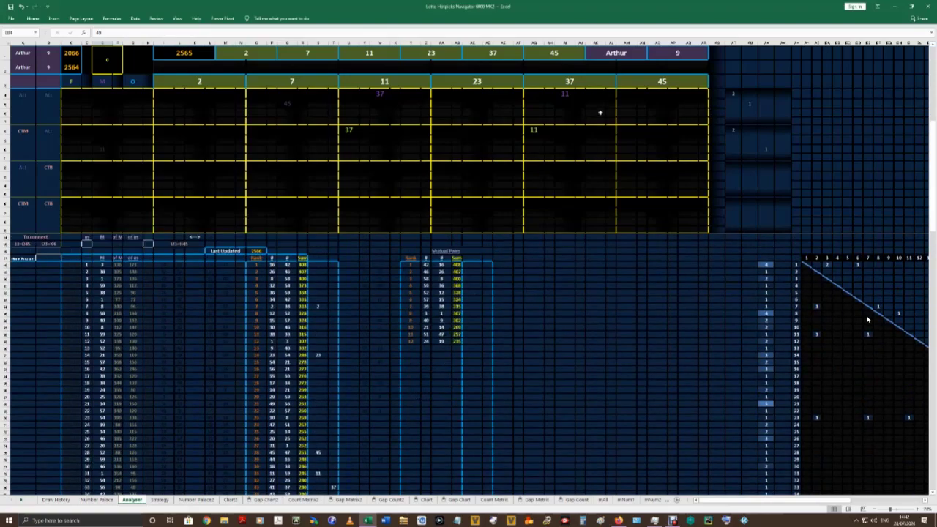
# Review the complete Analyser grid for draw 2565, comparing the 37 and 11 matches in its first block.
pyautogui.scroll(6, 480, 373)
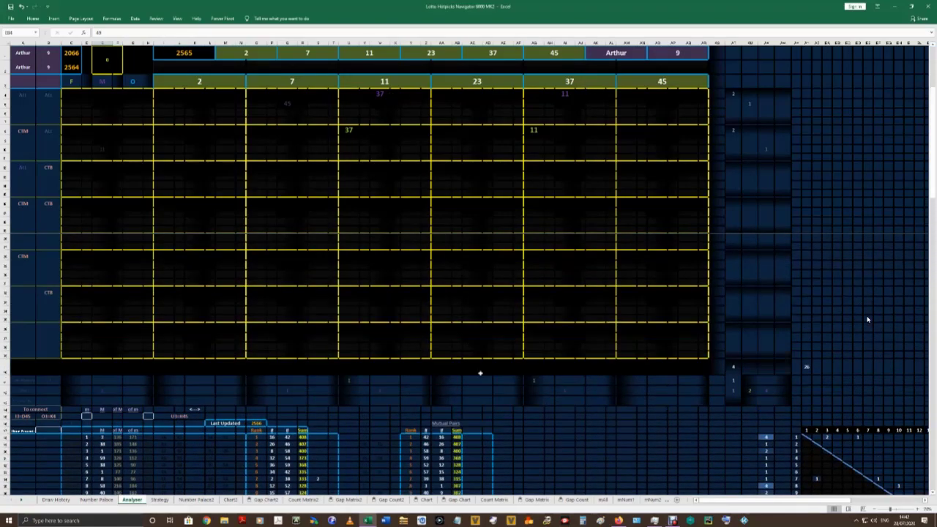
pyautogui.scroll(2, 472, 351)
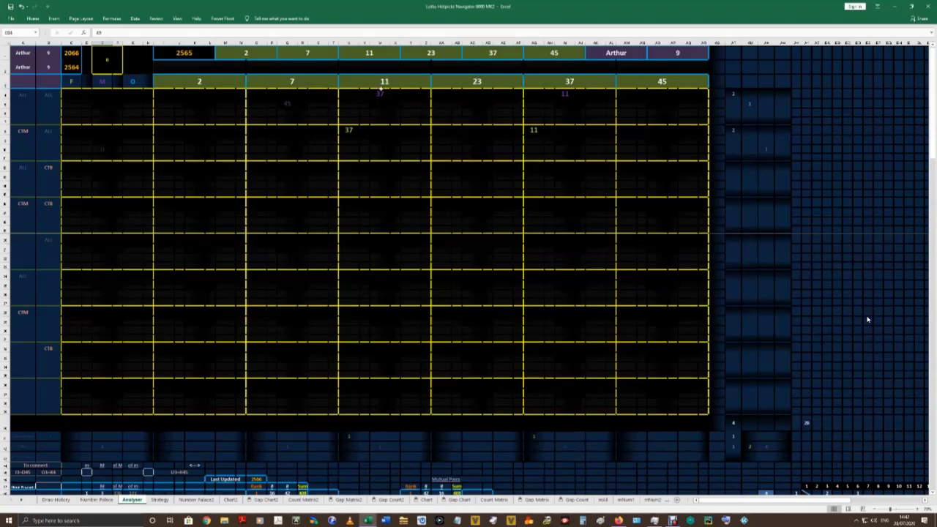
pyautogui.click(380, 92)
pyautogui.click(567, 94)
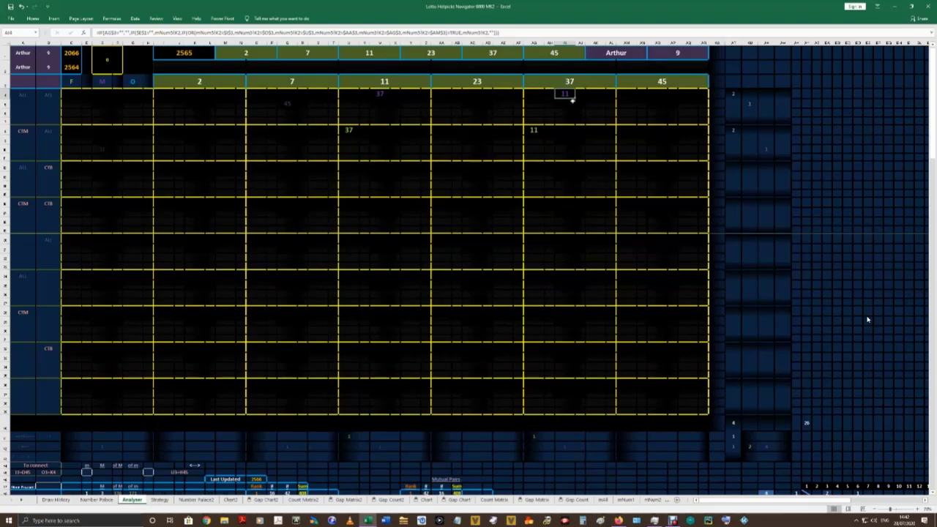
pyautogui.scroll(-6, 273, 437)
pyautogui.scroll(6, 433, 373)
pyautogui.scroll(-8, 93, 251)
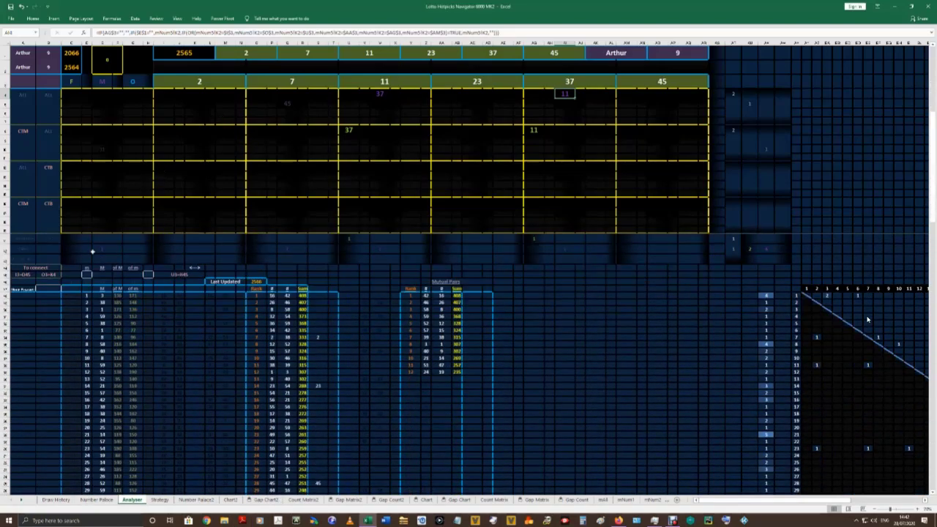
# Analyse draws 2564 and 2562 in turn by entering each draw number in cell I1.
pyautogui.click(188, 57)
pyautogui.write('2564')
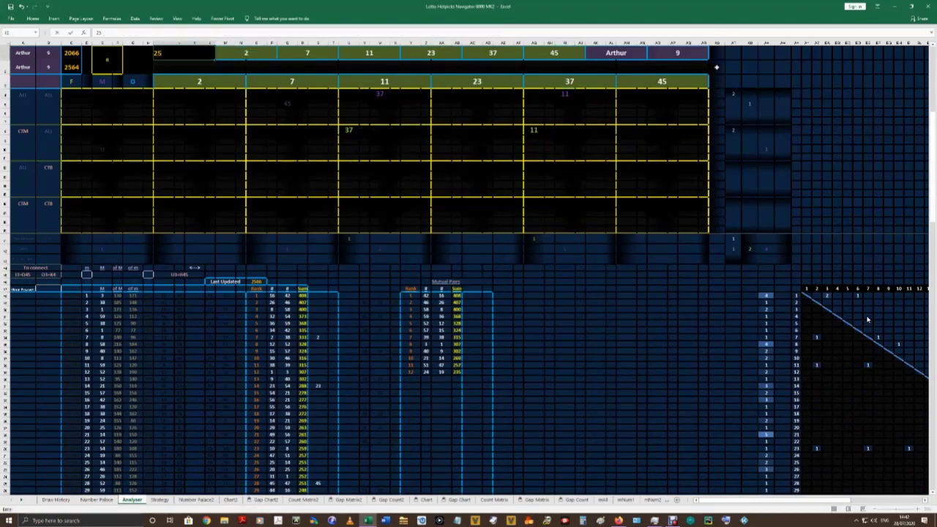
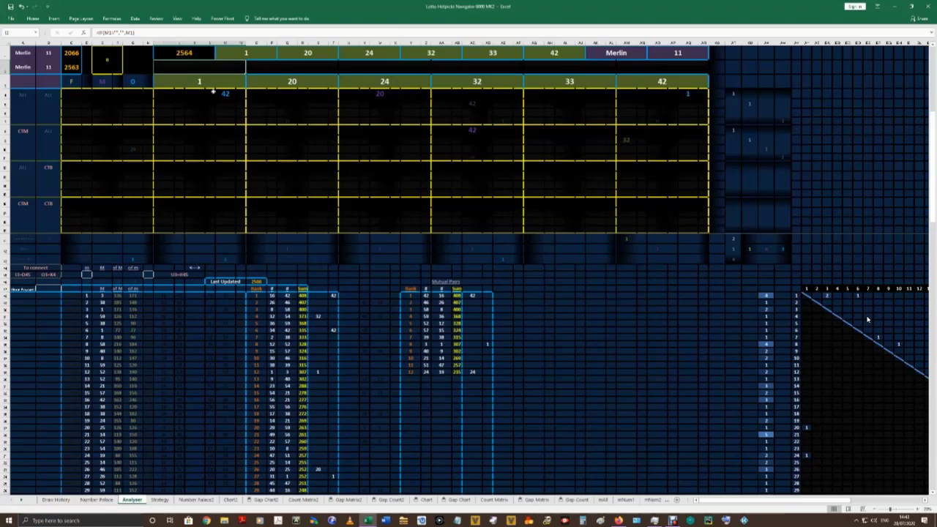
pyautogui.click(185, 51)
pyautogui.write('2562')
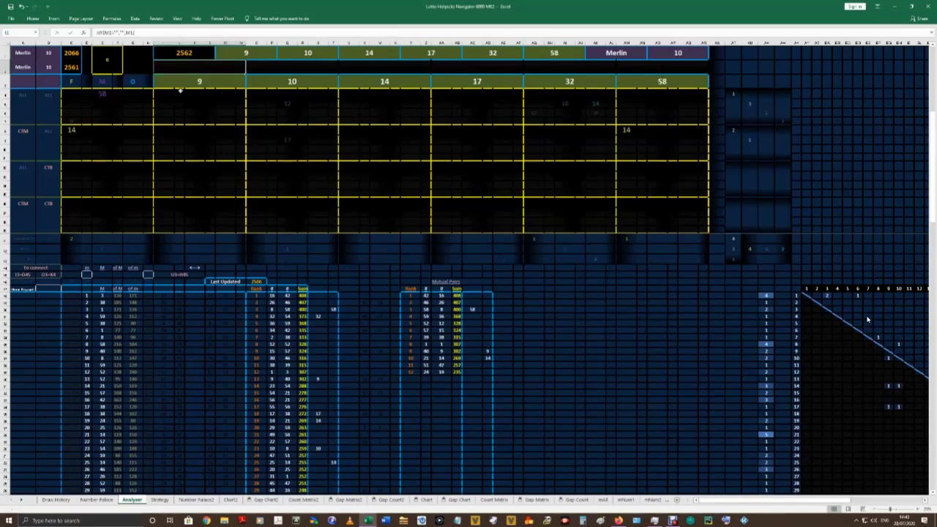
# Examine the grid headings and the matching numbers for draw 2562, including the 58 in the M column.
pyautogui.click(213, 82)
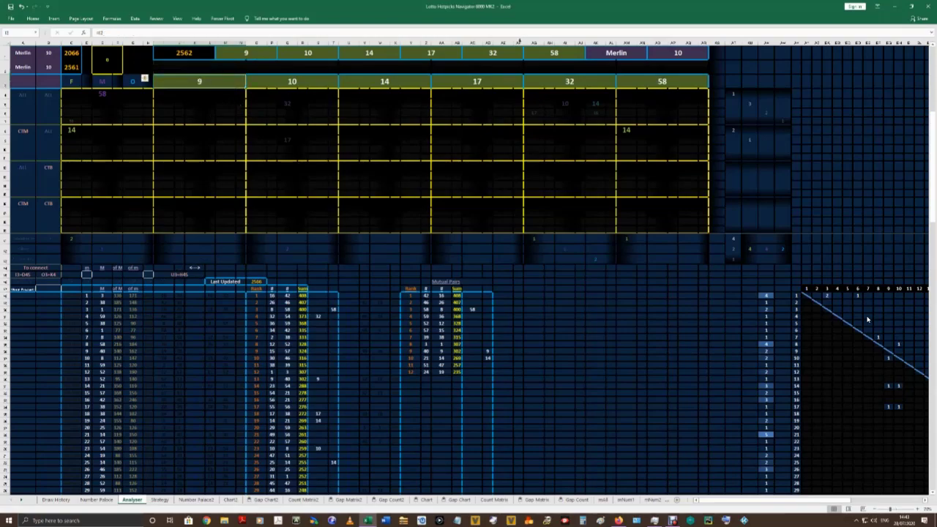
pyautogui.click(411, 80)
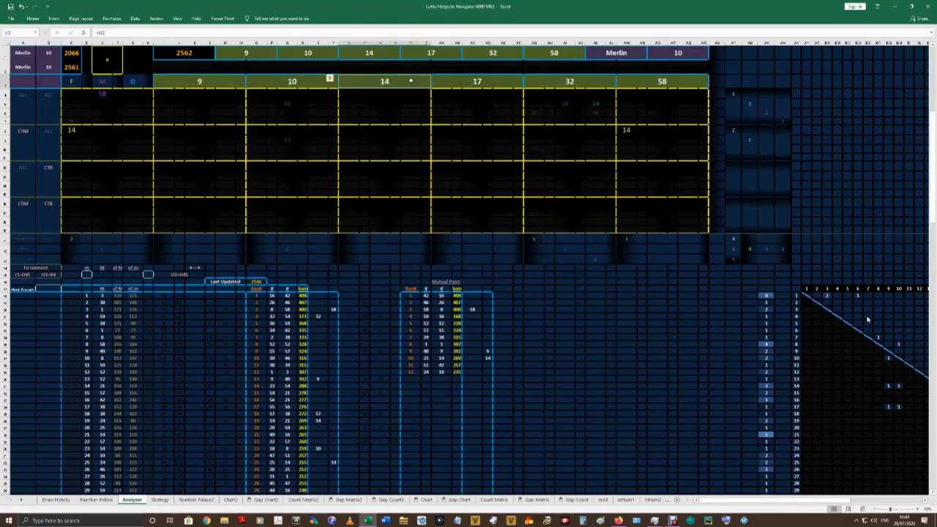
pyautogui.press('Right')
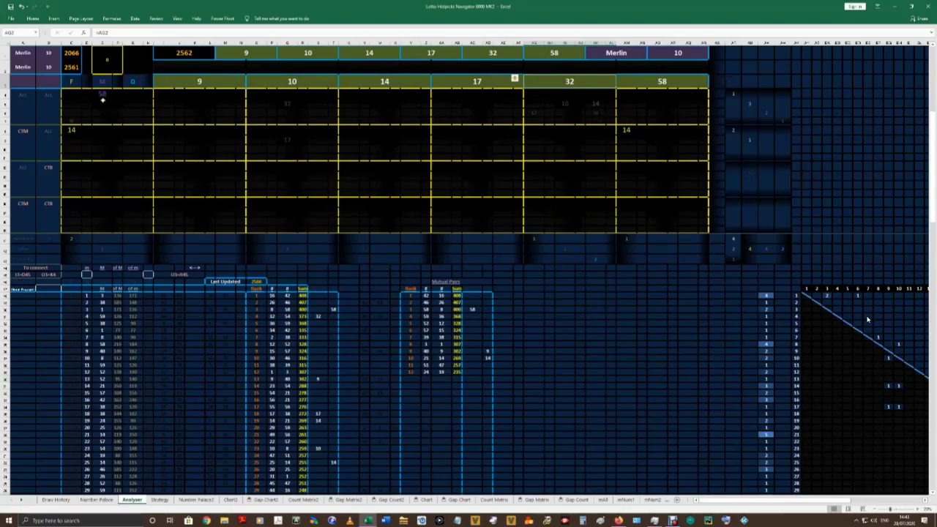
pyautogui.click(100, 93)
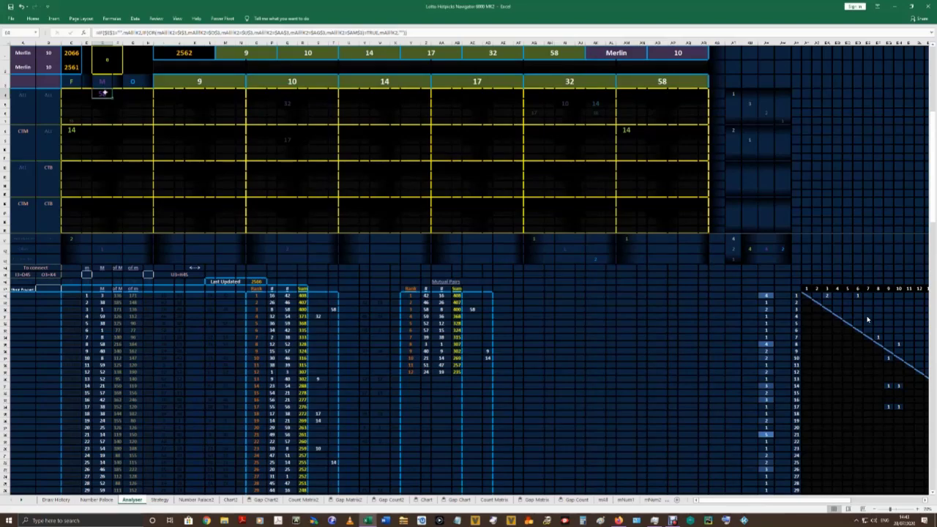
pyautogui.click(248, 252)
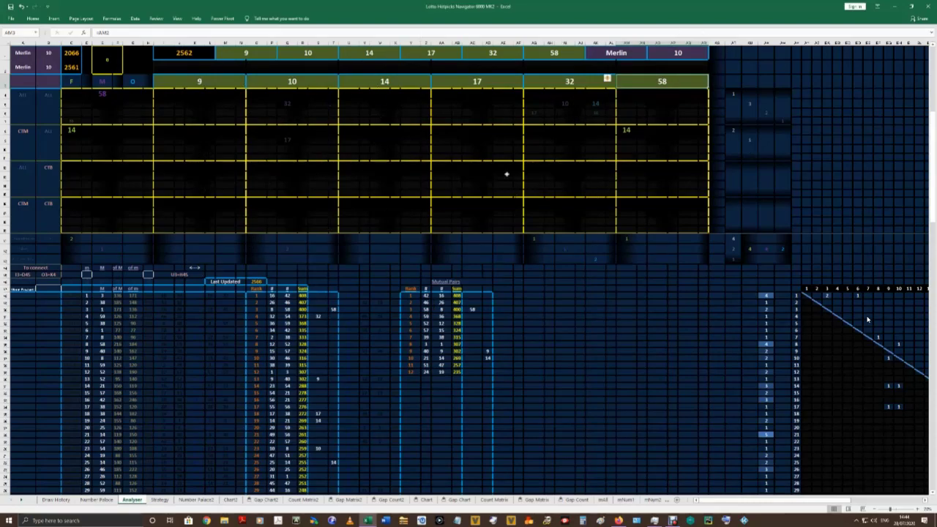
# Clear cells E1 and I1 on the Analyser sheet and the number in cell I1 on the Chart2 sheet.
pyautogui.click(114, 65)
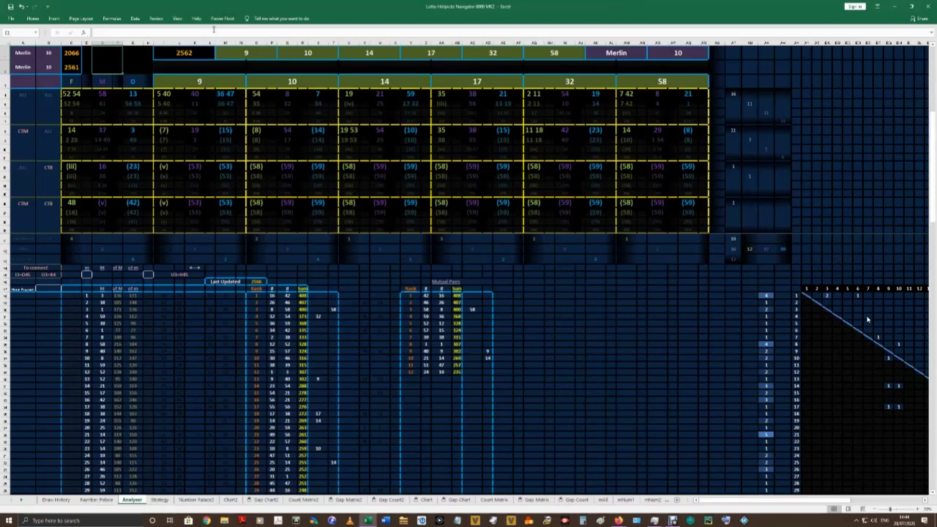
pyautogui.click(184, 53)
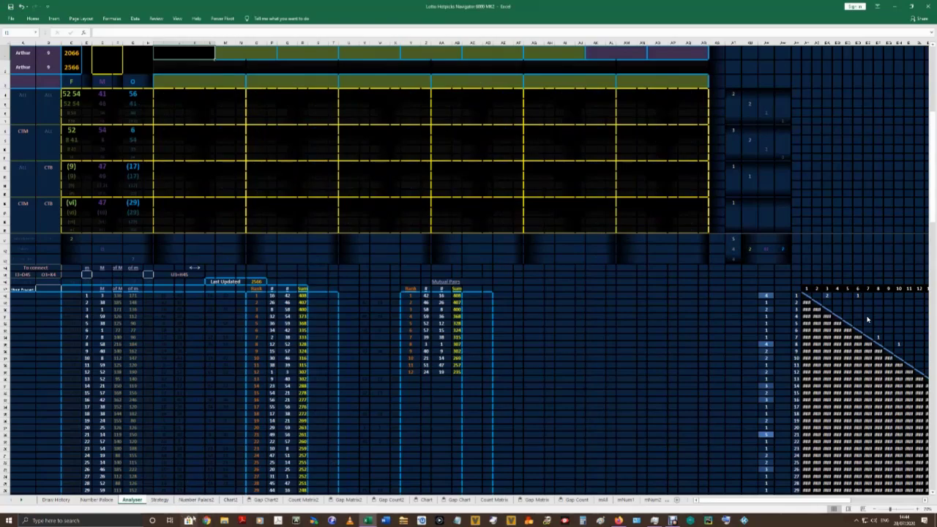
pyautogui.click(229, 501)
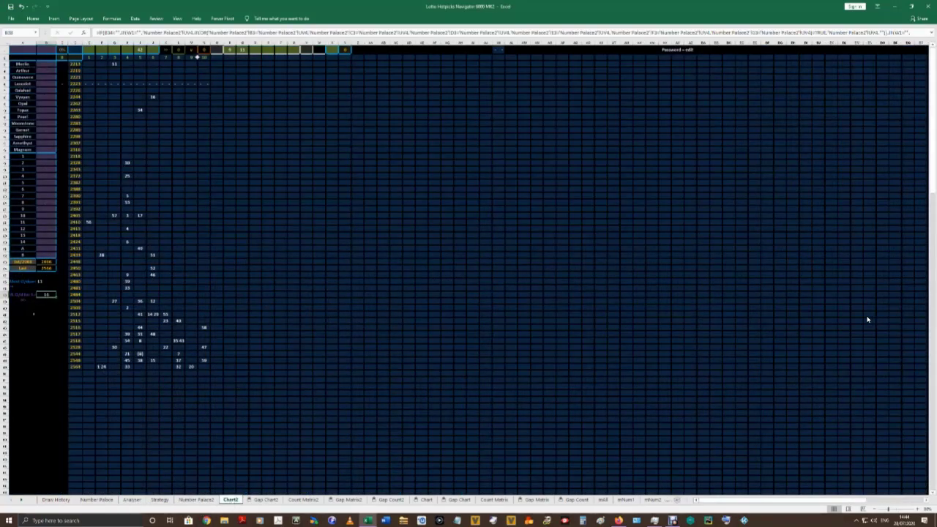
pyautogui.click(141, 49)
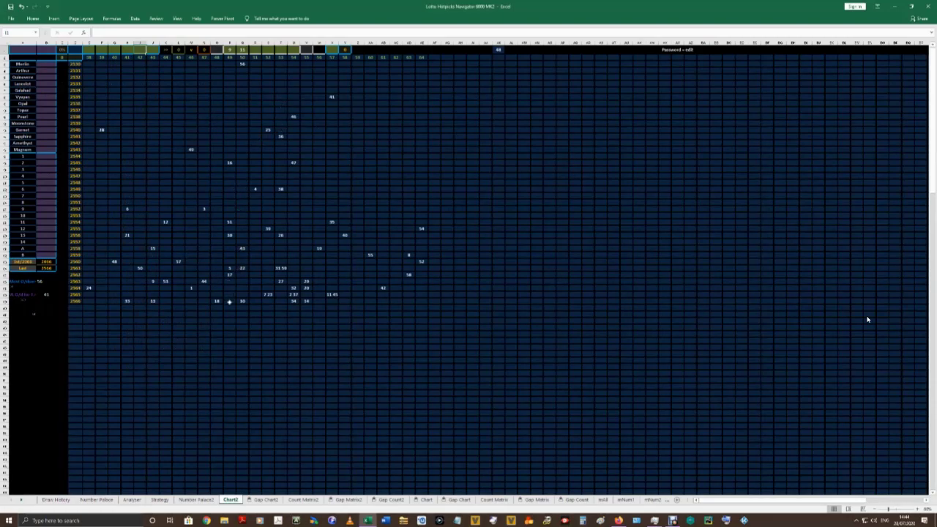
# Examine the draw 2566 row and the last-draw cell on Chart2, and open the Draw History sheet.
pyautogui.click(127, 302)
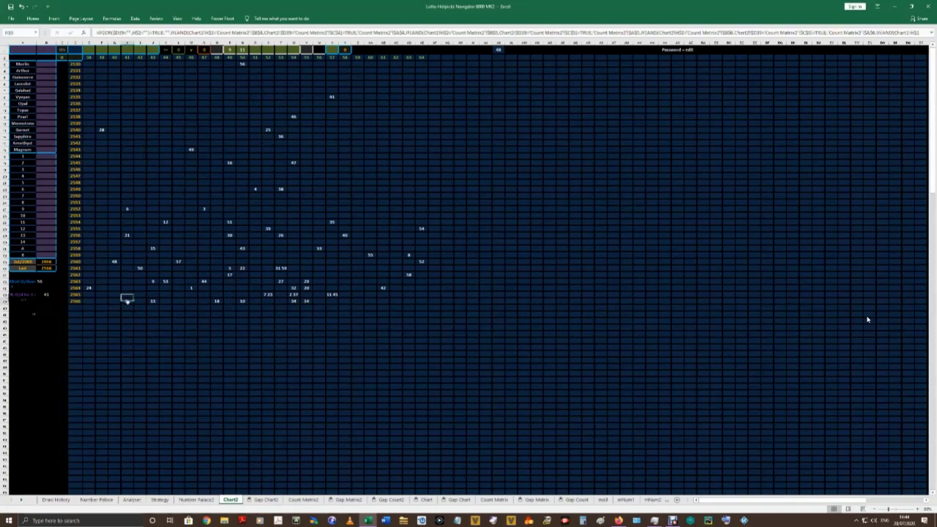
pyautogui.click(293, 301)
pyautogui.click(46, 268)
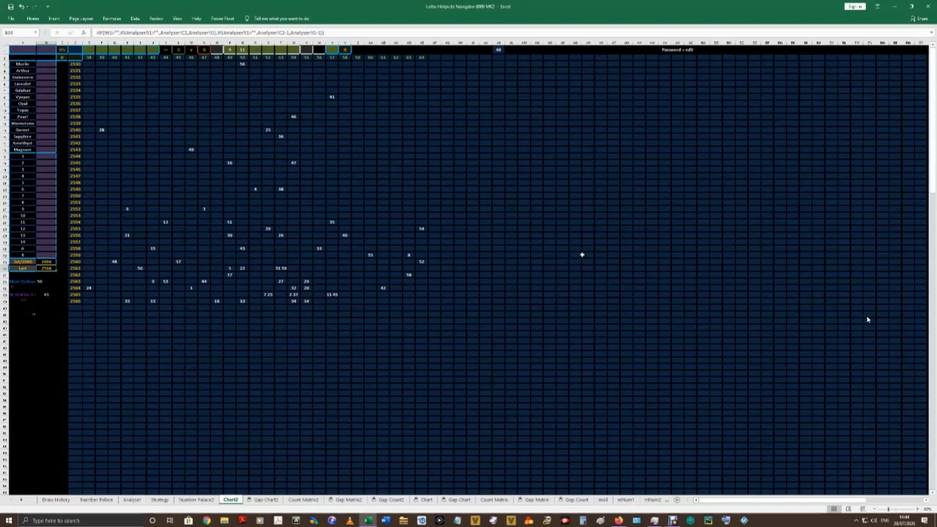
pyautogui.click(55, 500)
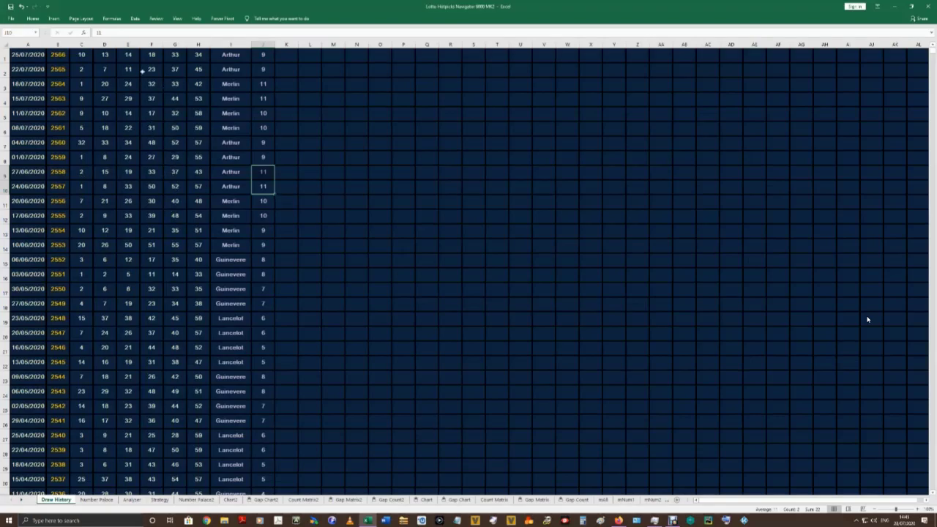
# Compare the 33 and 34 pair, machine and ball set in draws 2566 and 2560 on the Draw History sheet.
pyautogui.moveTo(175, 54); pyautogui.dragTo(196, 55)
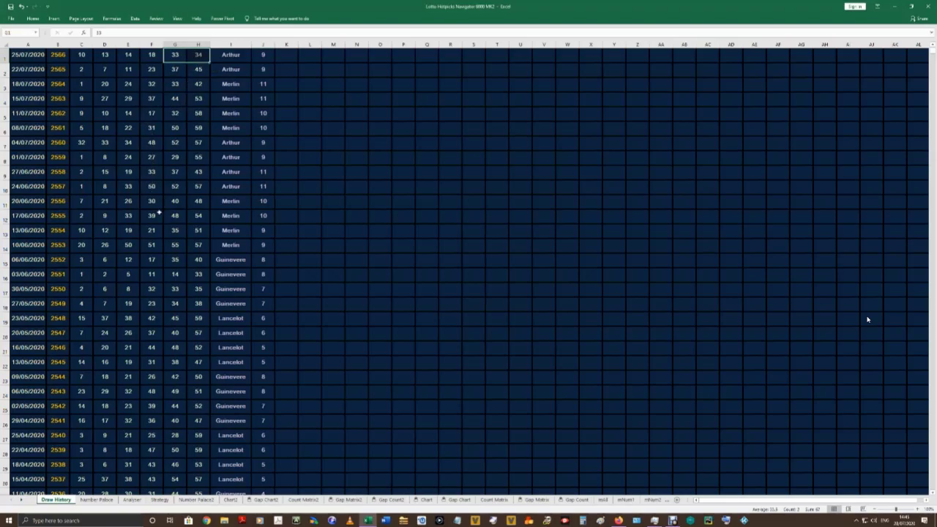
pyautogui.moveTo(100, 142); pyautogui.dragTo(127, 142)
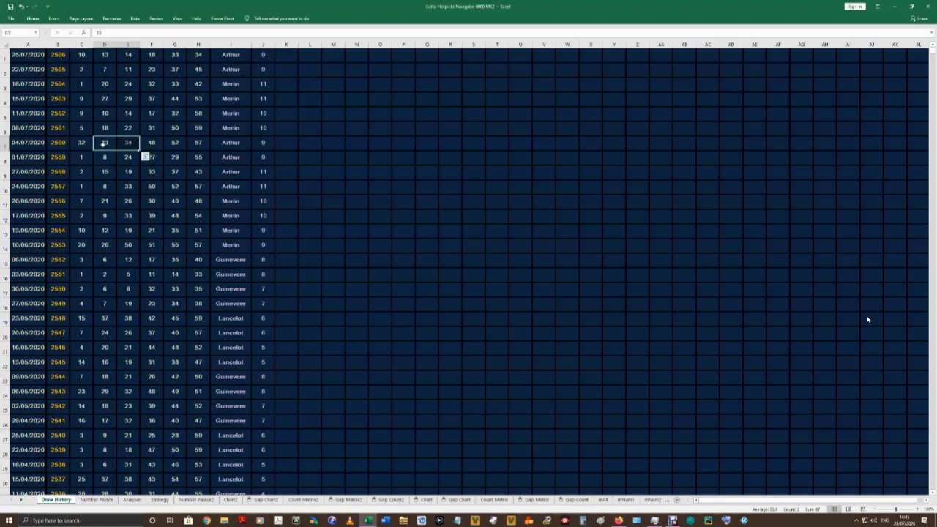
pyautogui.moveTo(263, 144); pyautogui.dragTo(223, 142)
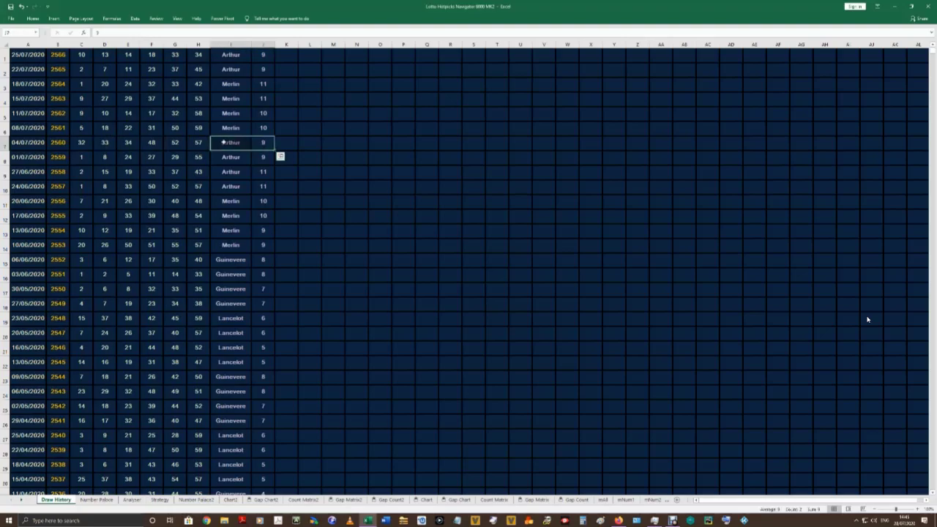
pyautogui.click(268, 142)
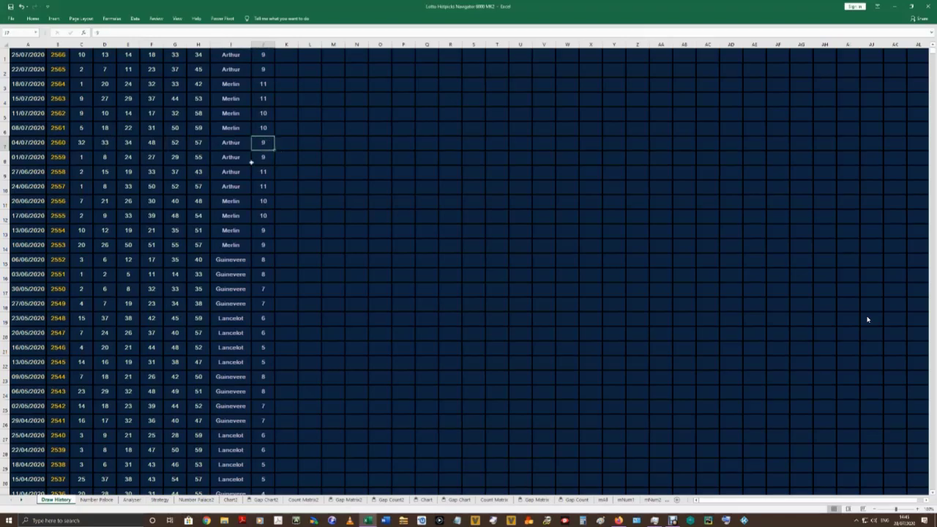
pyautogui.moveTo(103, 143); pyautogui.dragTo(130, 143)
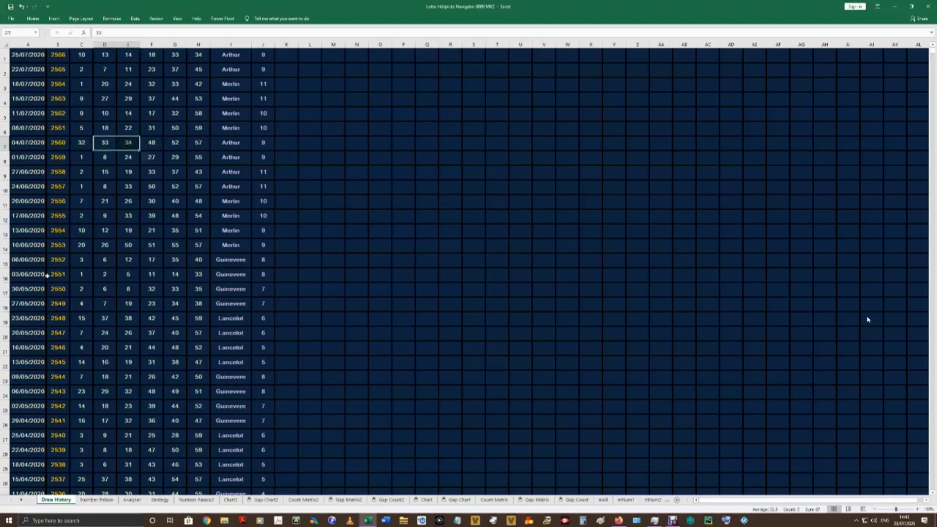
pyautogui.click(227, 54)
pyautogui.click(261, 53)
pyautogui.moveTo(177, 54); pyautogui.dragTo(197, 54)
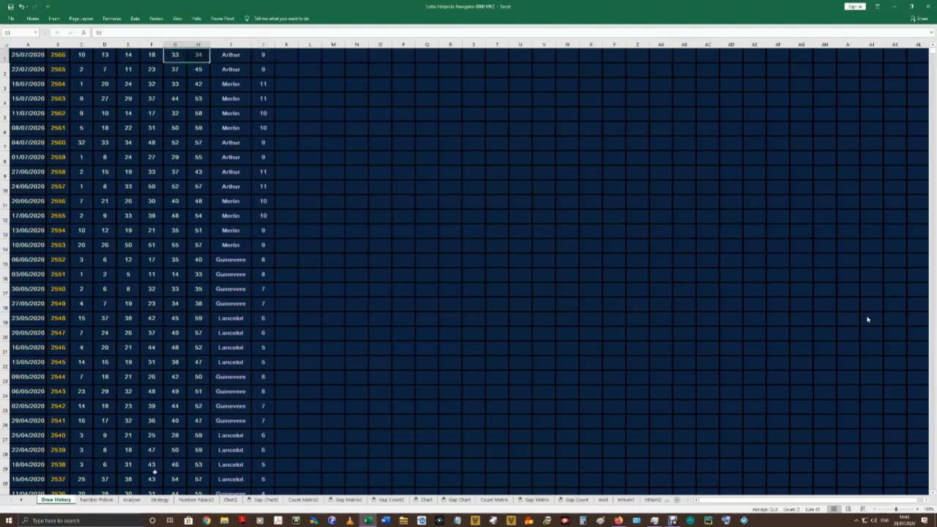
# Examine the Hotpicks odds for two numbers on the Strategy sheet.
pyautogui.click(160, 500)
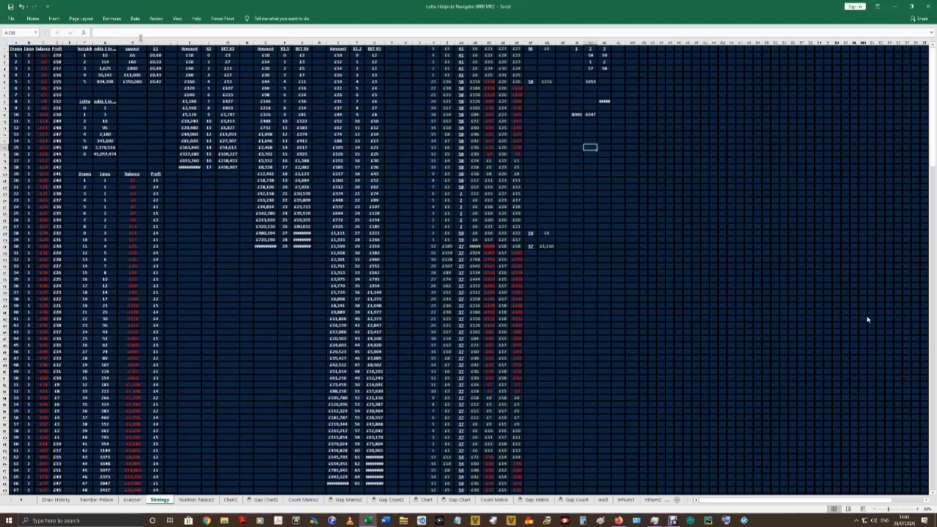
pyautogui.click(87, 62)
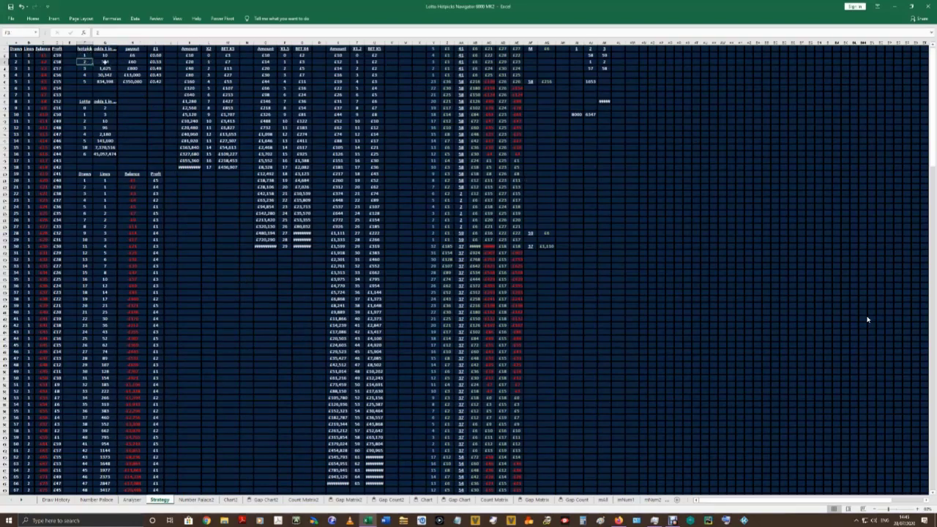
pyautogui.click(105, 62)
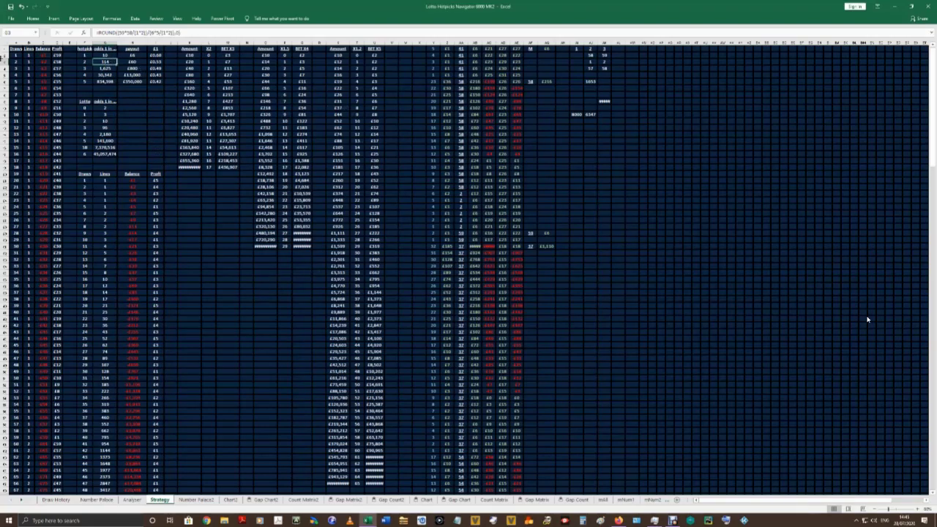
# Enter the number pair 33 and 34 in cells I1 and J1 on the Chart2 sheet.
pyautogui.hotkey('ctrl', 'pagedown')
pyautogui.hotkey('ctrl', 'pagedown')
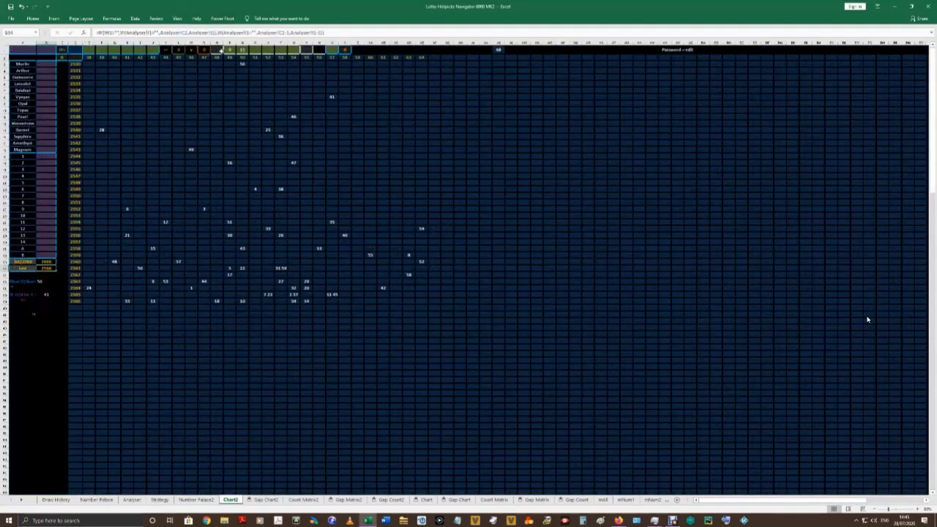
pyautogui.click(141, 49)
pyautogui.write('33')
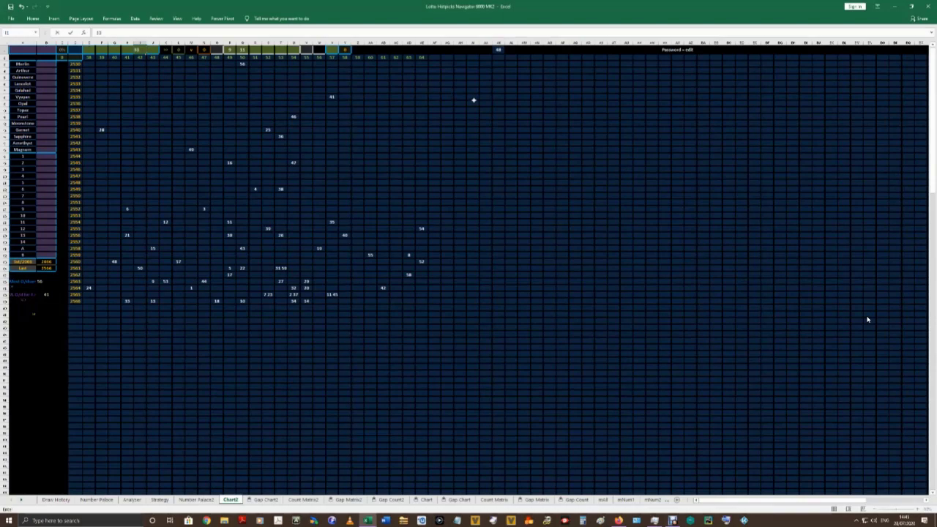
pyautogui.press('Tab')
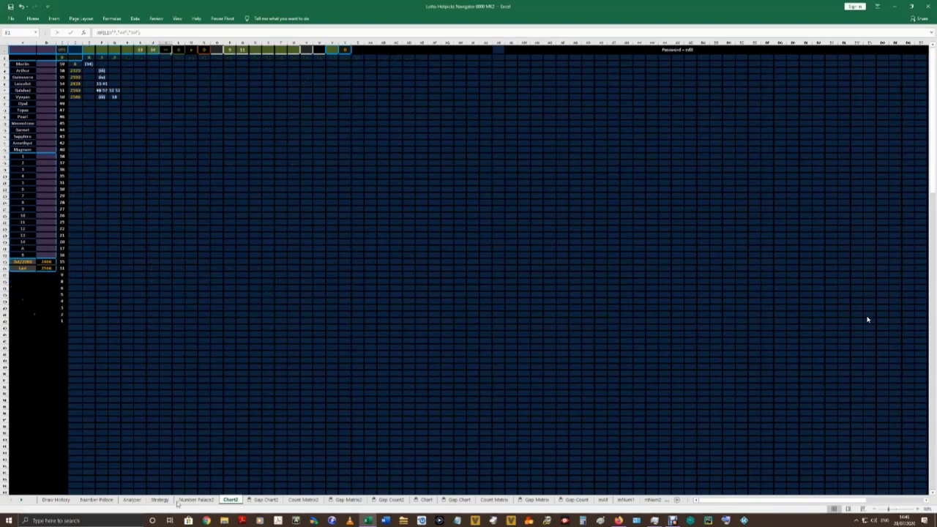
# Examine the pair's gap values on the Gap Chart2 sheet against the Strategy odds and the Chart2 results.
pyautogui.click(265, 500)
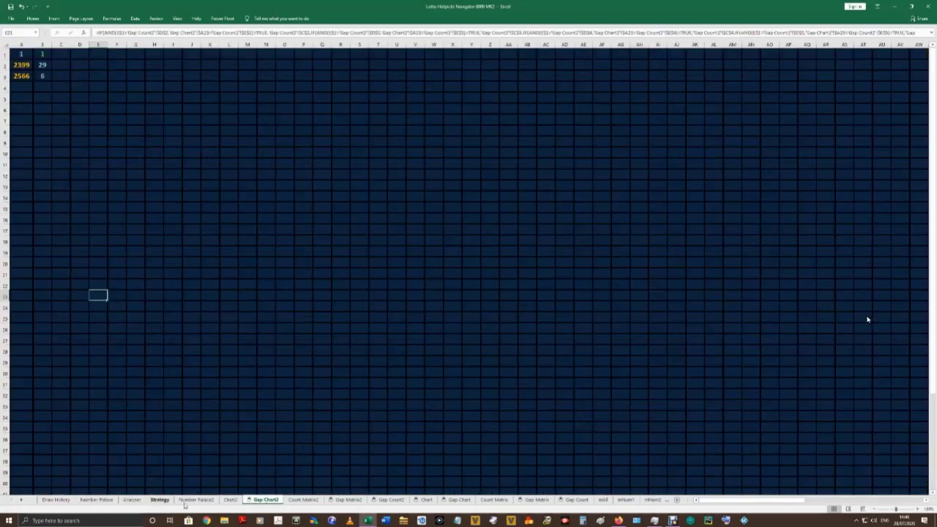
pyautogui.click(159, 500)
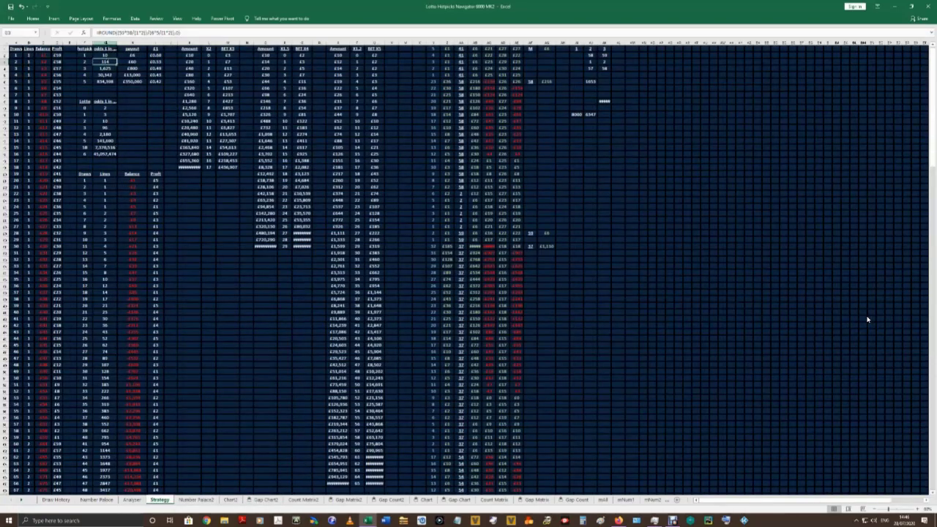
pyautogui.click(230, 500)
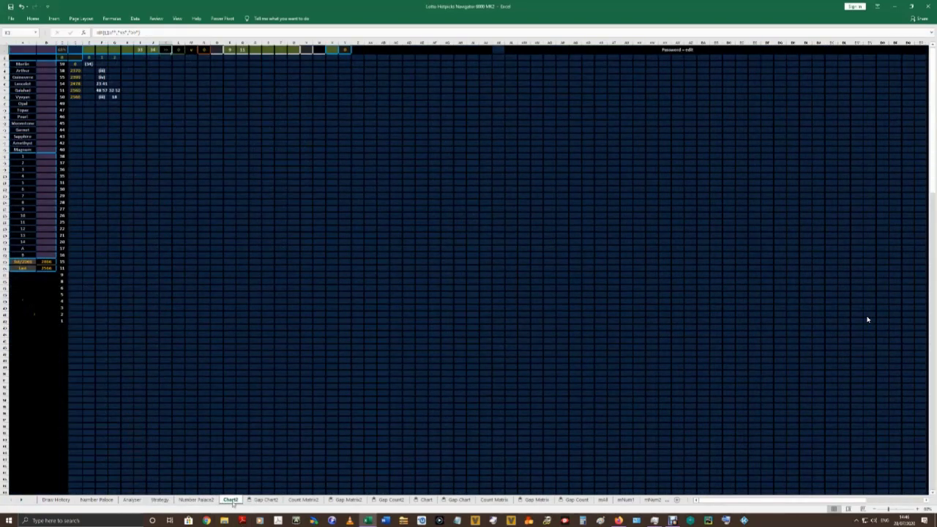
pyautogui.click(264, 500)
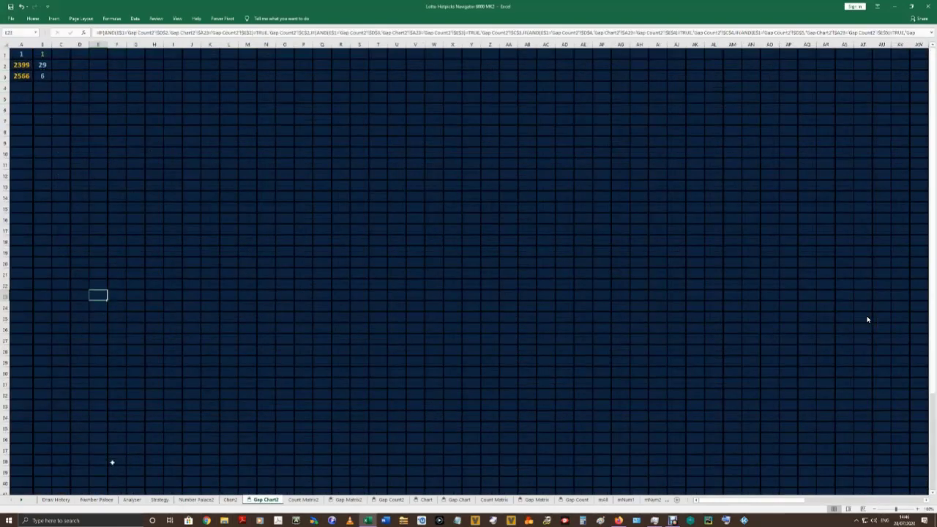
pyautogui.click(231, 500)
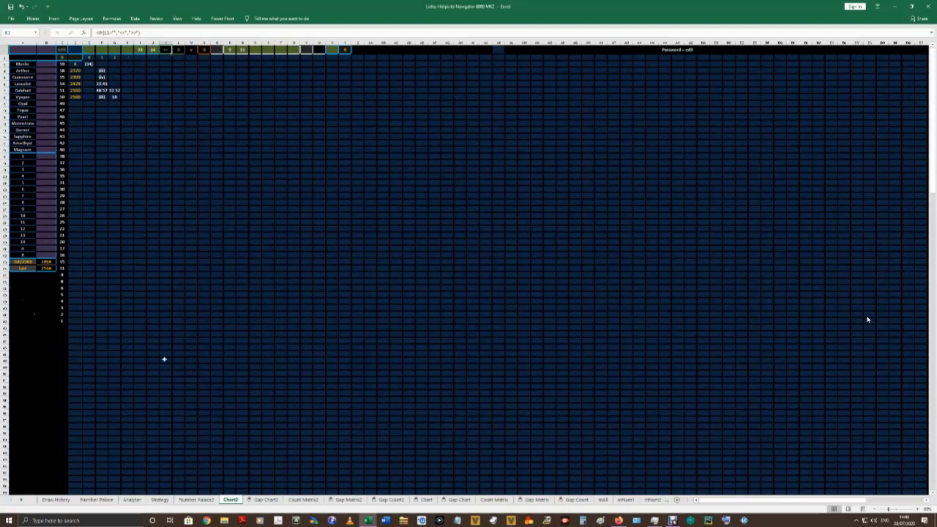
pyautogui.click(265, 500)
pyautogui.click(42, 77)
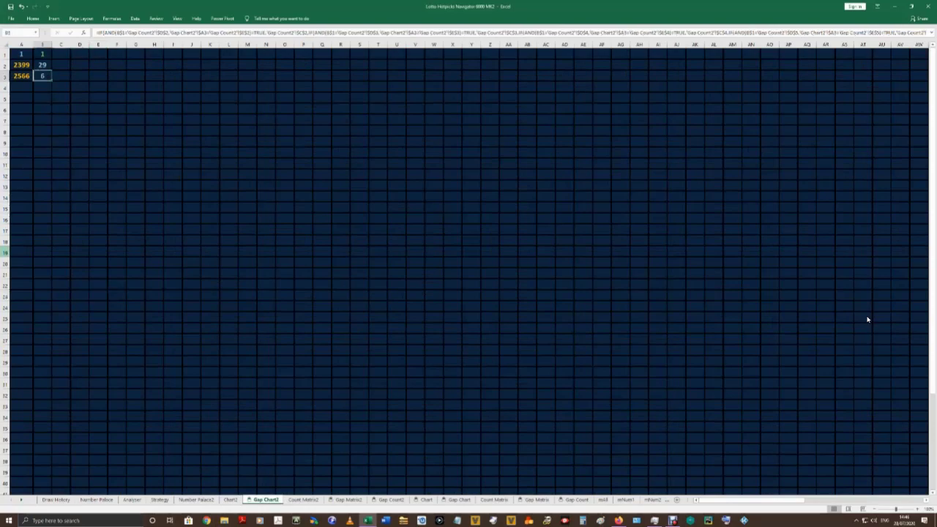
pyautogui.click(160, 500)
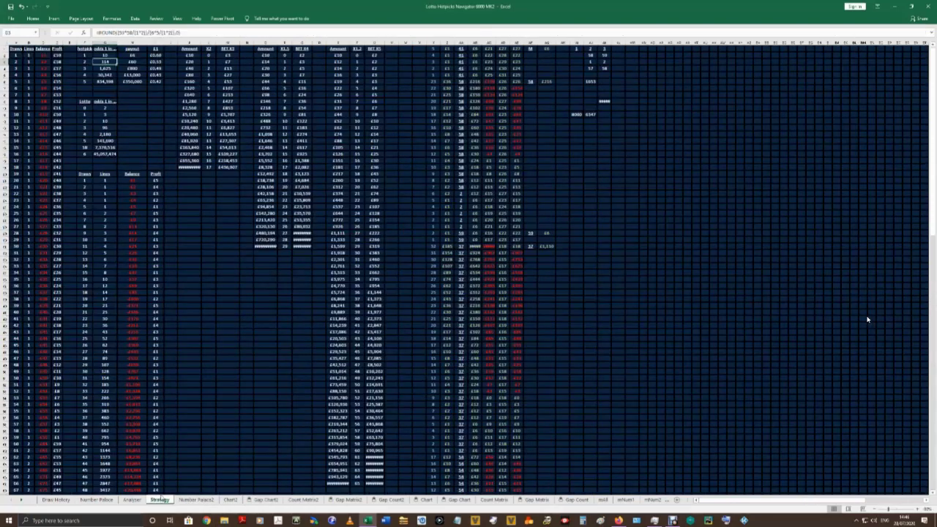
pyautogui.click(232, 500)
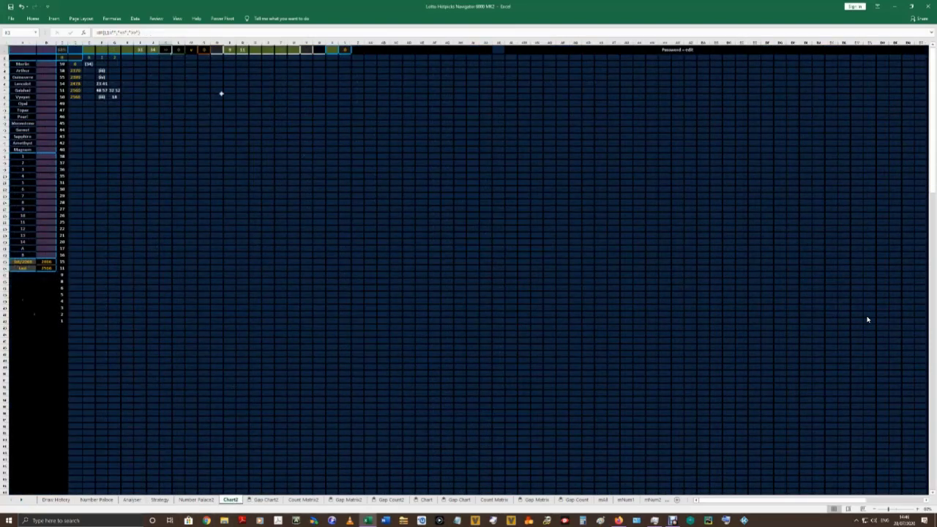
# Clear the number pair in I1:J1 on Chart2, enter 0 in cell W1 and check 33 and 34 in the drawn numbers.
pyautogui.moveTo(141, 50); pyautogui.dragTo(153, 50)
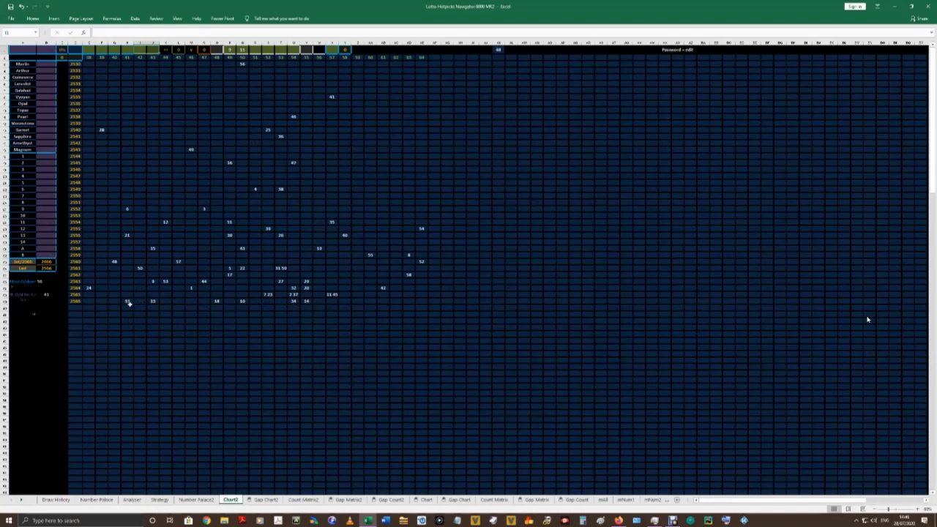
pyautogui.click(321, 50)
pyautogui.write('0')
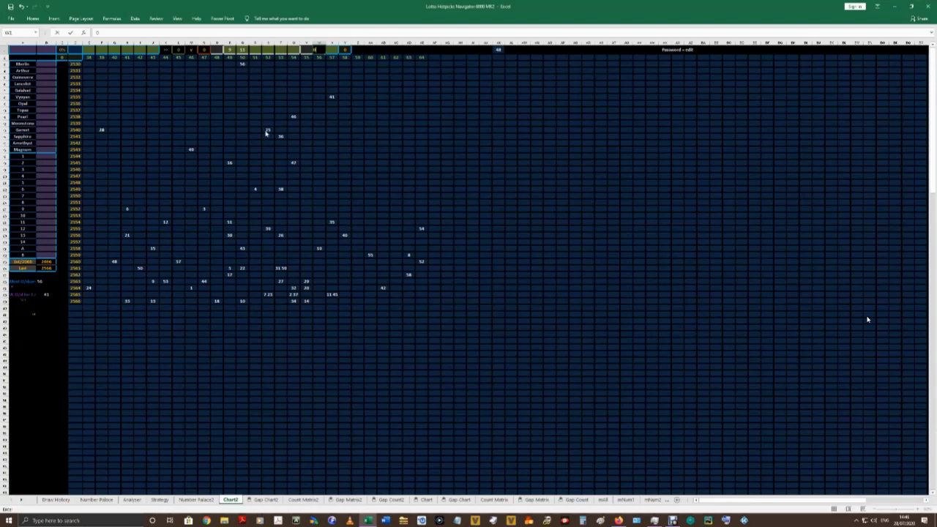
pyautogui.press('Return')
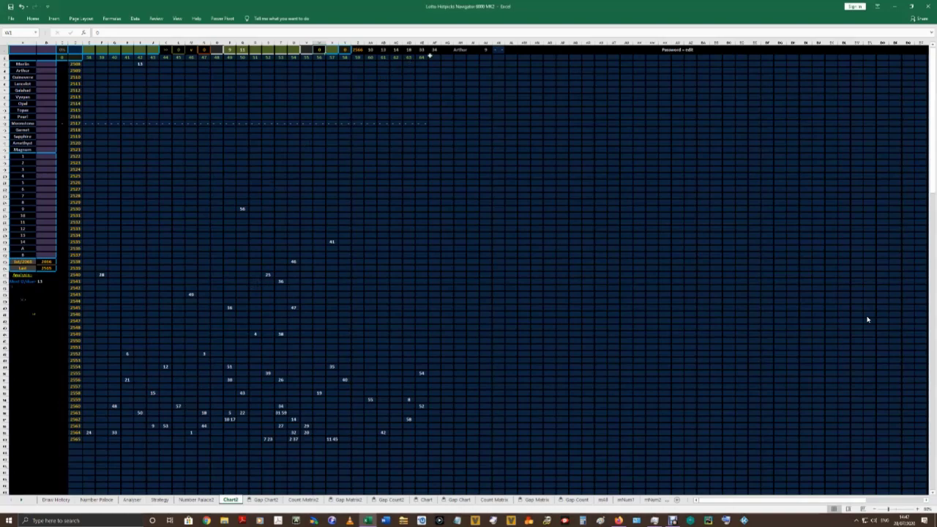
pyautogui.moveTo(422, 49); pyautogui.dragTo(434, 49)
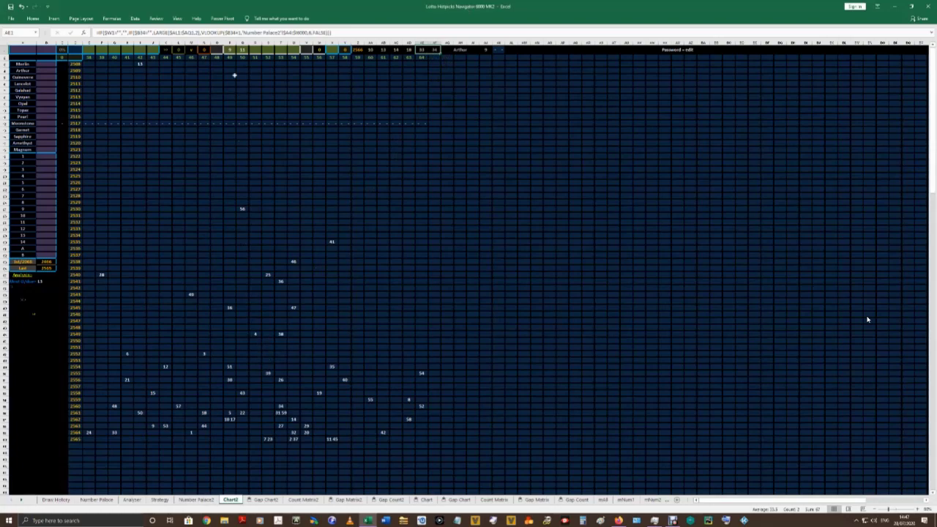
# Filter the Chart2 grid by entering 0 in cell O1 and the machine name arthur in cell A1.
pyautogui.click(213, 49)
pyautogui.write('0')
pyautogui.press('Return')
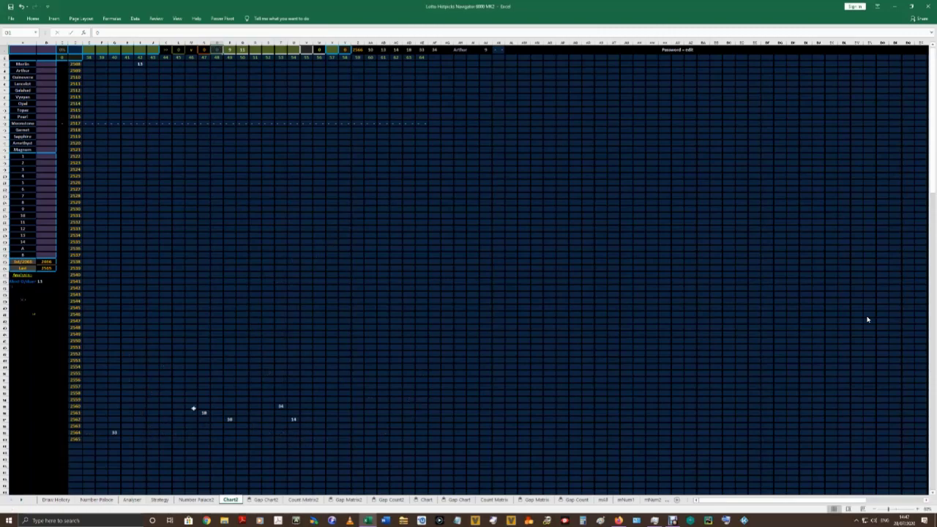
pyautogui.click(26, 50)
pyautogui.write('e')
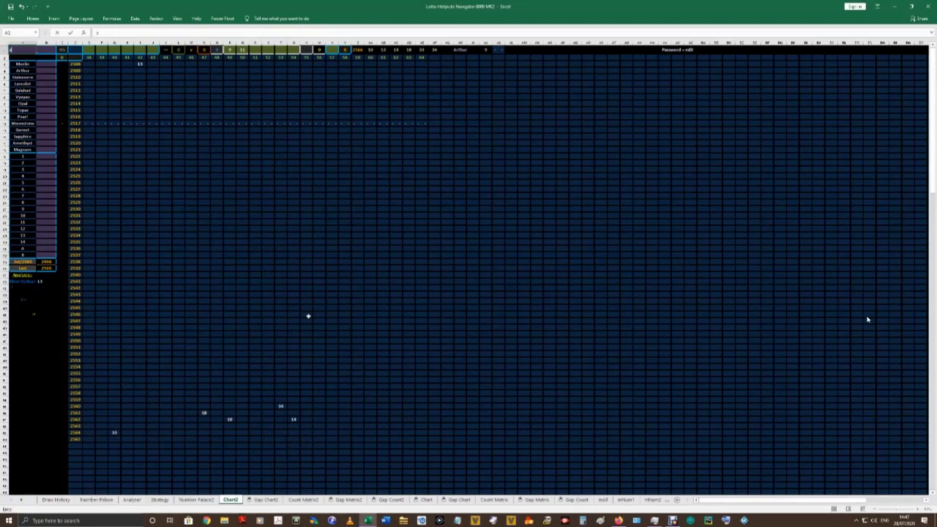
pyautogui.write('arthur')
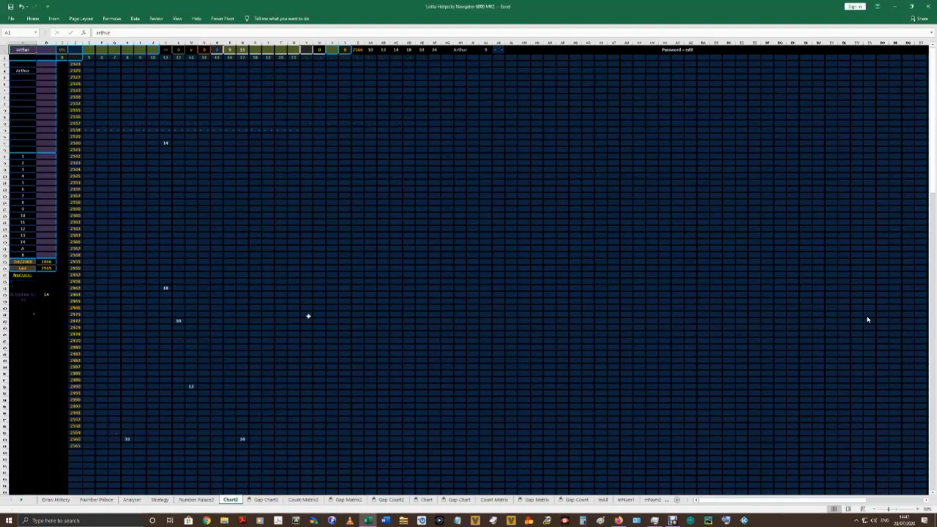
# Examine 33 and 34 in Chart2's draw 2560 row, the cells between them, the drawn numbers and the Strategy odds.
pyautogui.moveTo(126, 437); pyautogui.dragTo(245, 439)
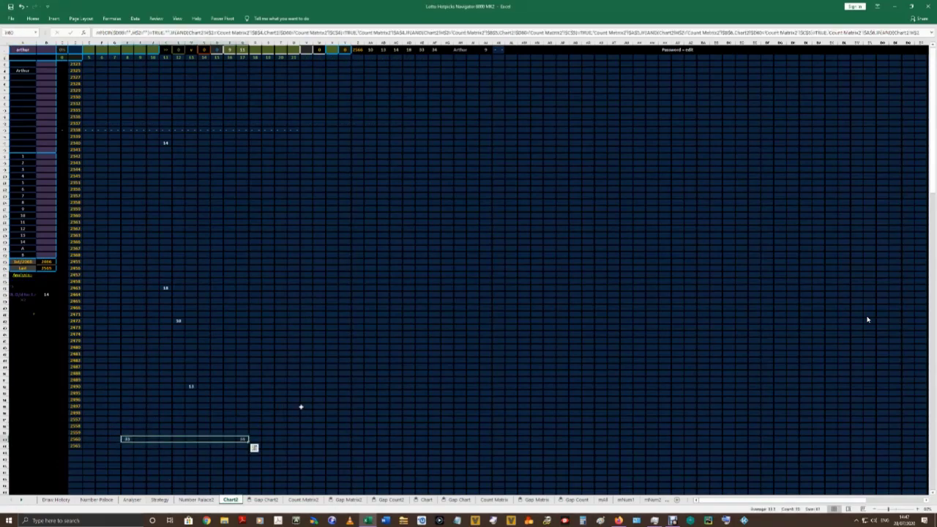
pyautogui.click(159, 500)
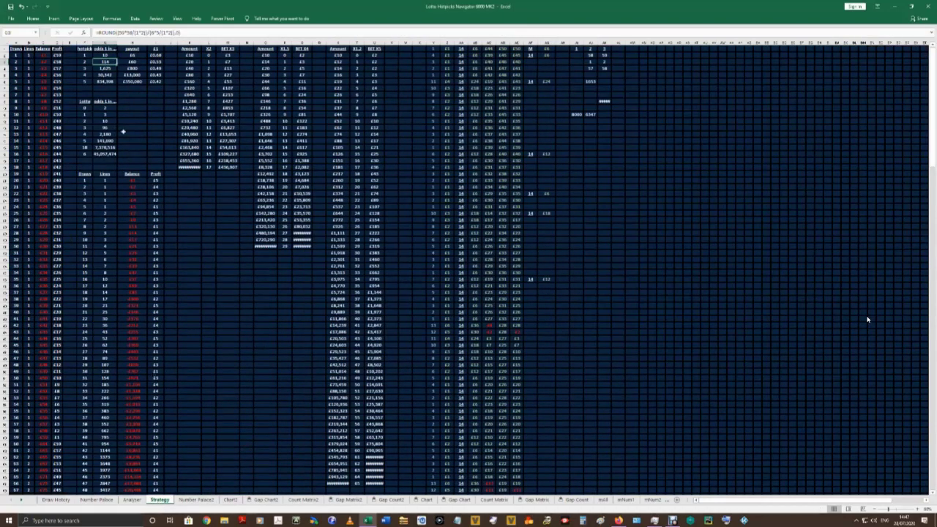
pyautogui.click(233, 500)
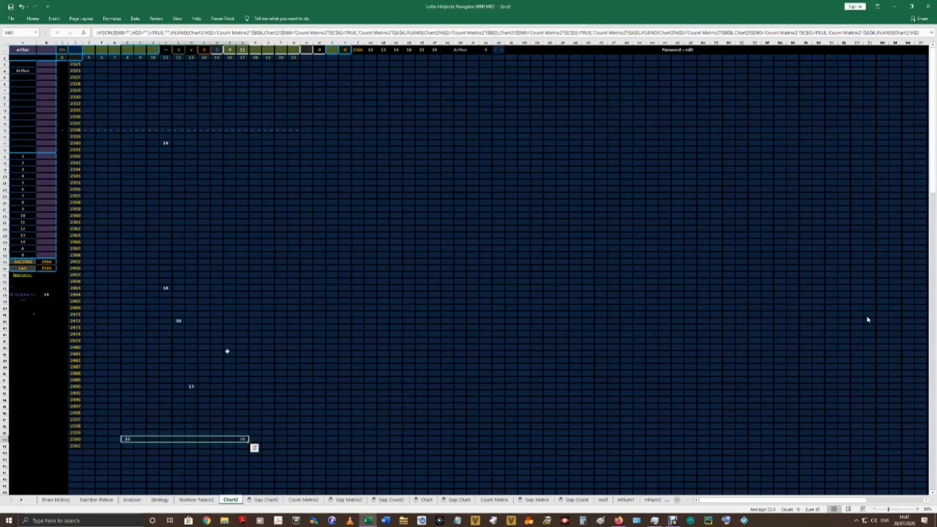
pyautogui.click(188, 438)
pyautogui.moveTo(177, 438); pyautogui.dragTo(191, 439)
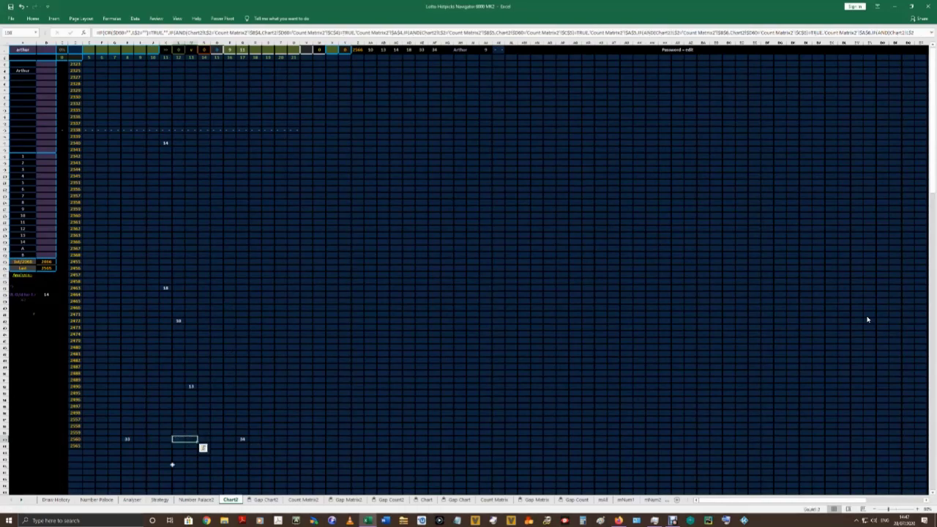
pyautogui.click(191, 347)
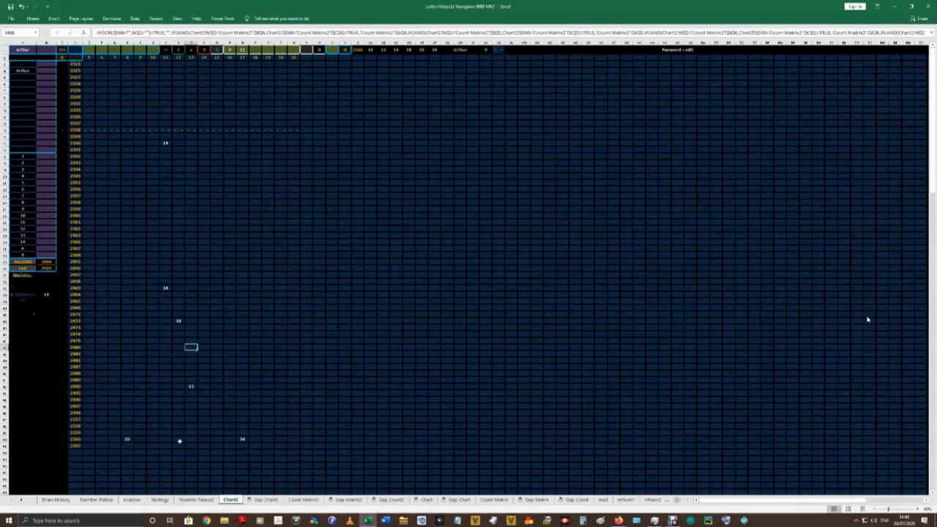
pyautogui.moveTo(173, 438); pyautogui.dragTo(191, 439)
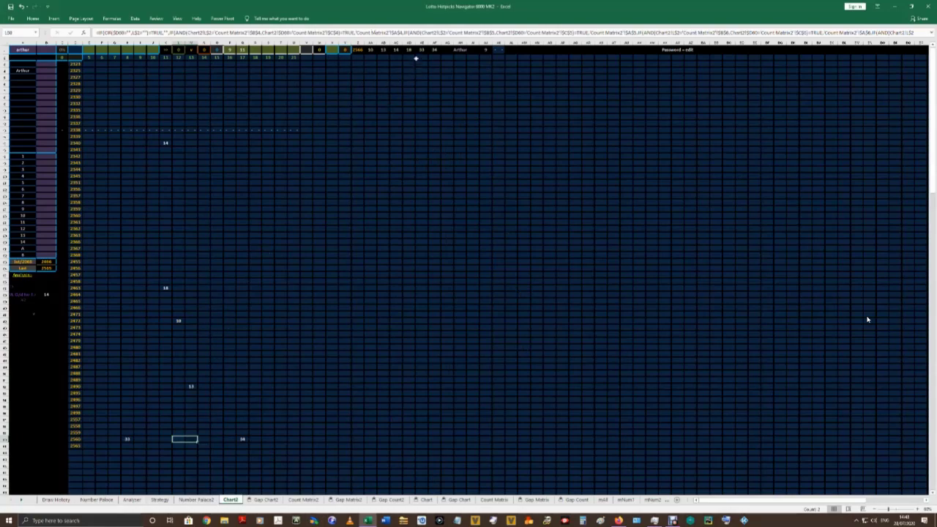
pyautogui.moveTo(422, 50); pyautogui.dragTo(433, 50)
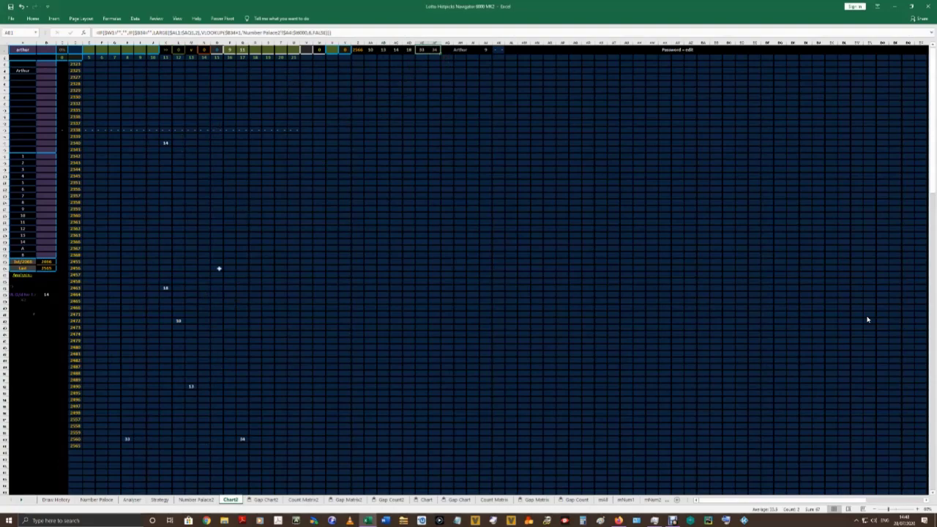
pyautogui.moveTo(128, 438); pyautogui.dragTo(244, 439)
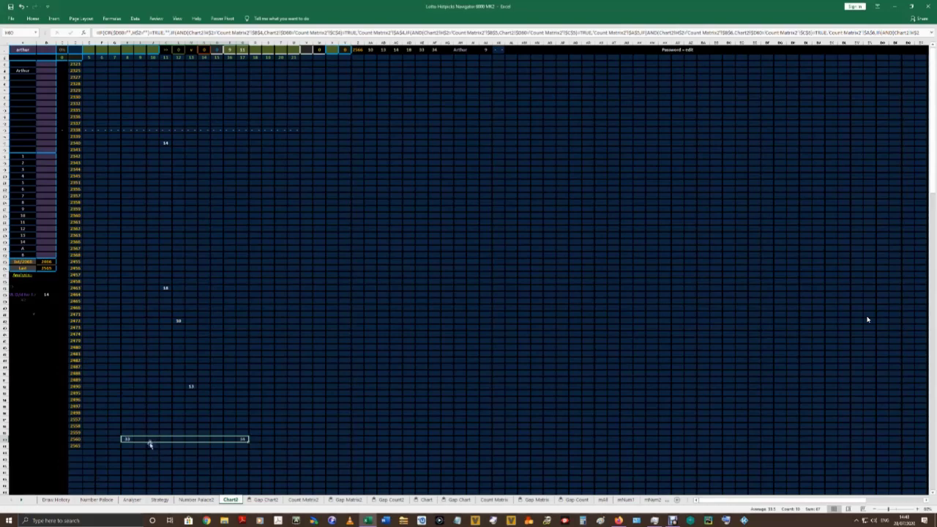
# Examine the cells between 33 and 34 in Chart2's draw 2560 row and select both numbers among the drawn numbers.
pyautogui.click(176, 438)
pyautogui.click(189, 440)
pyautogui.moveTo(421, 50); pyautogui.dragTo(434, 50)
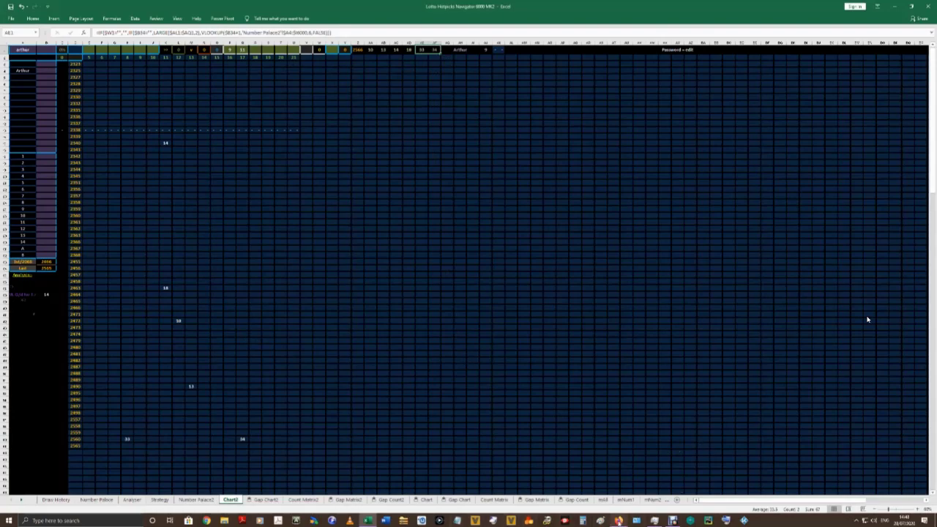
# Switch to the browser's National Lottery sign-in page and activate the email address / username field.
pyautogui.click(619, 521)
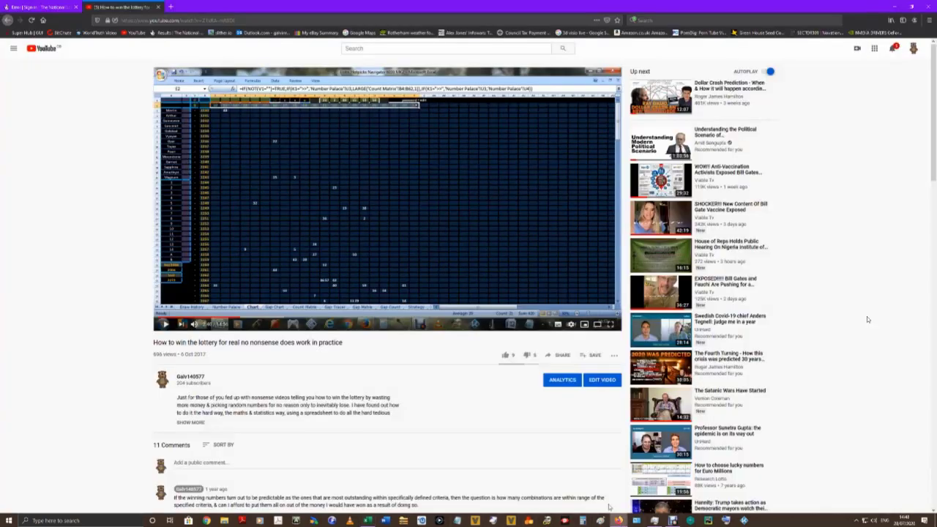
pyautogui.click(53, 7)
pyautogui.click(419, 178)
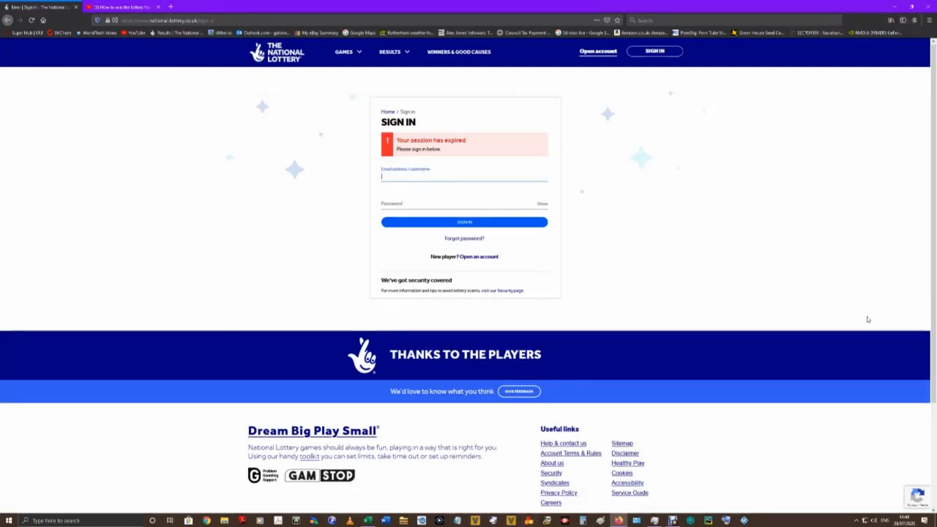
pyautogui.moveTo(673, 521)
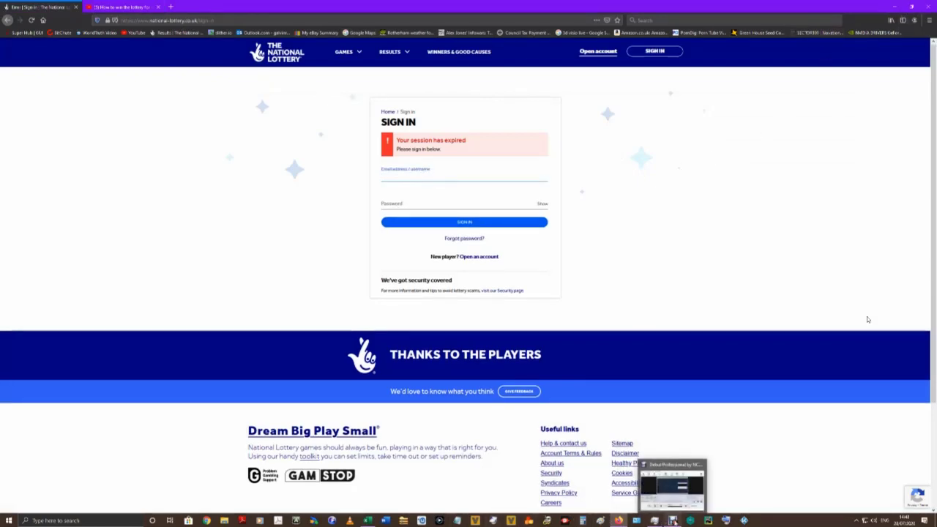
pyautogui.click(667, 476)
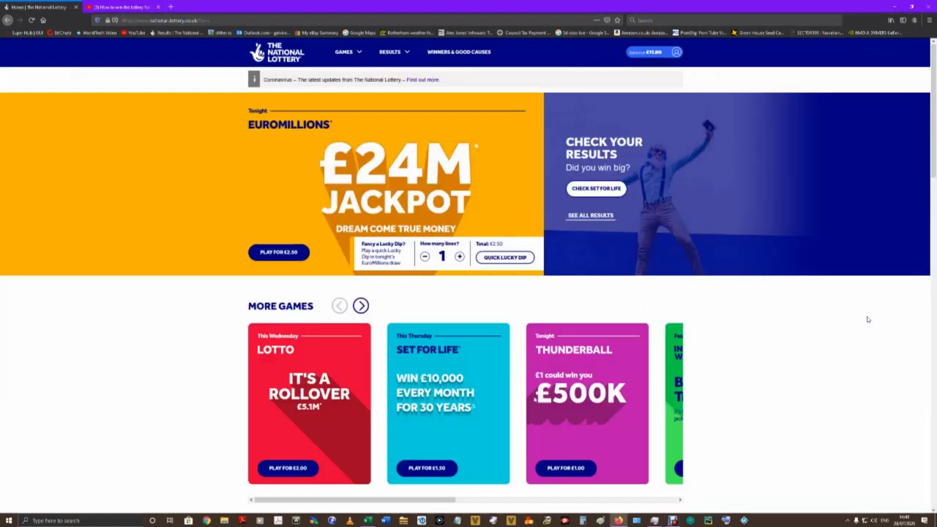
# Open the list of played draw games in the National Lottery account.
pyautogui.click(651, 57)
pyautogui.click(635, 70)
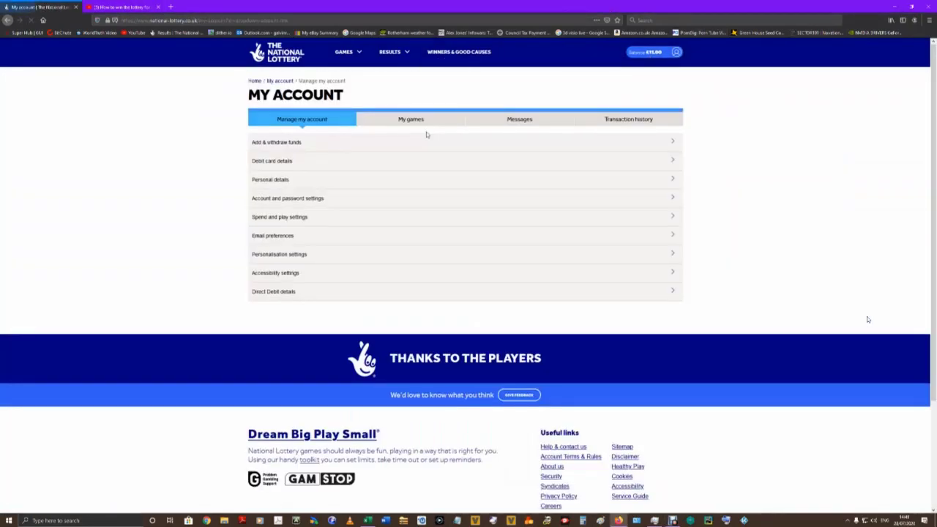
pyautogui.click(407, 120)
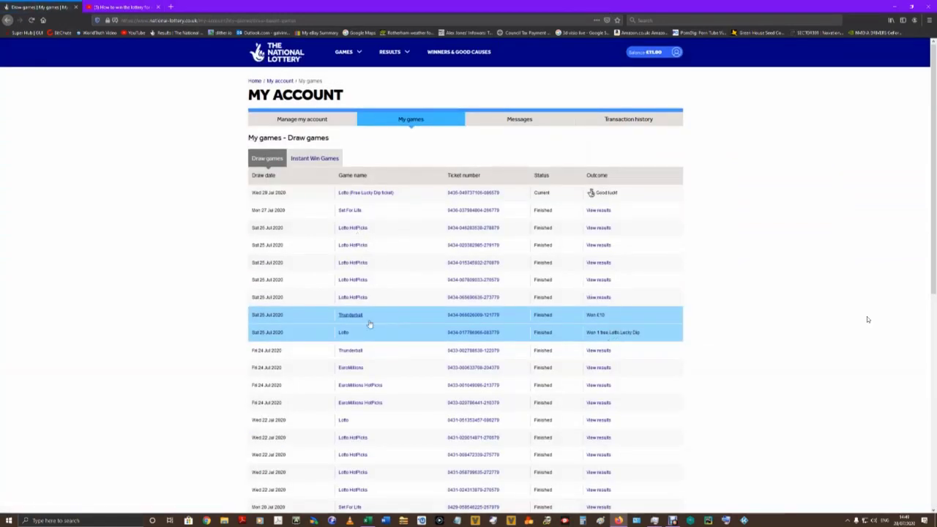
# View the winning matches of the Lotto ticket for Sat 25 Jul 2020.
pyautogui.click(344, 333)
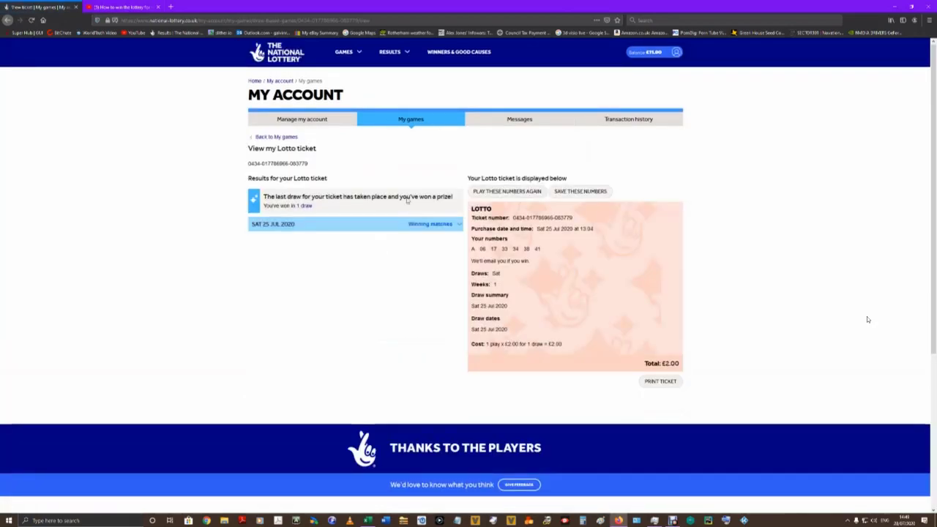
pyautogui.click(418, 224)
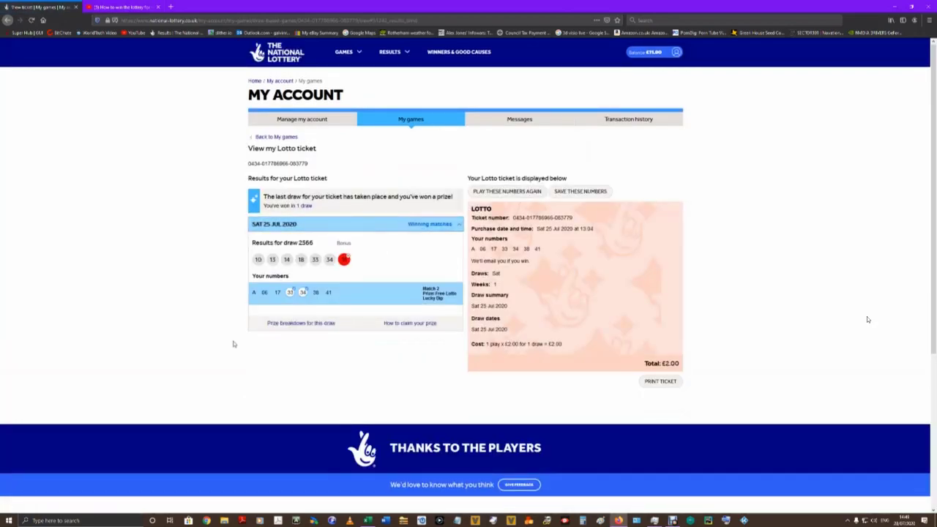
pyautogui.click(438, 229)
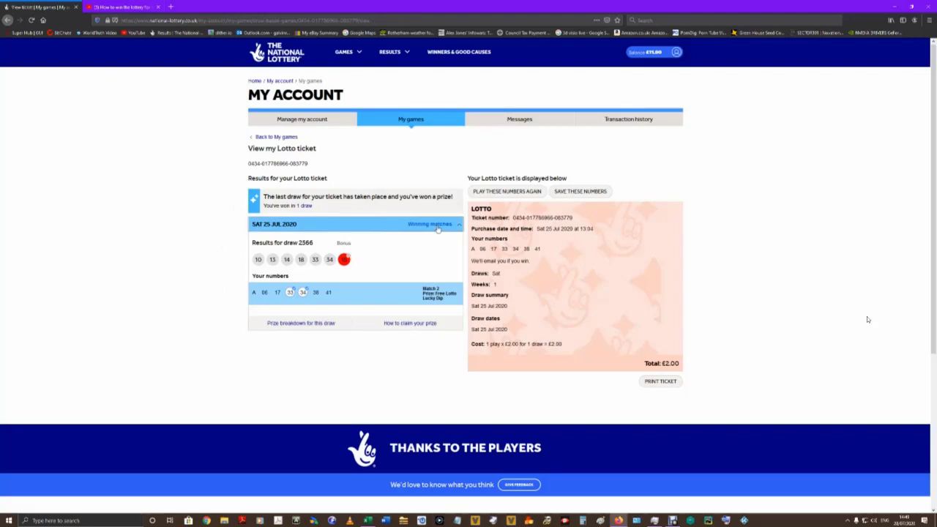
# Return to the played games and view the Thunderball ticket for Sat 25 Jul 2020.
pyautogui.click(273, 137)
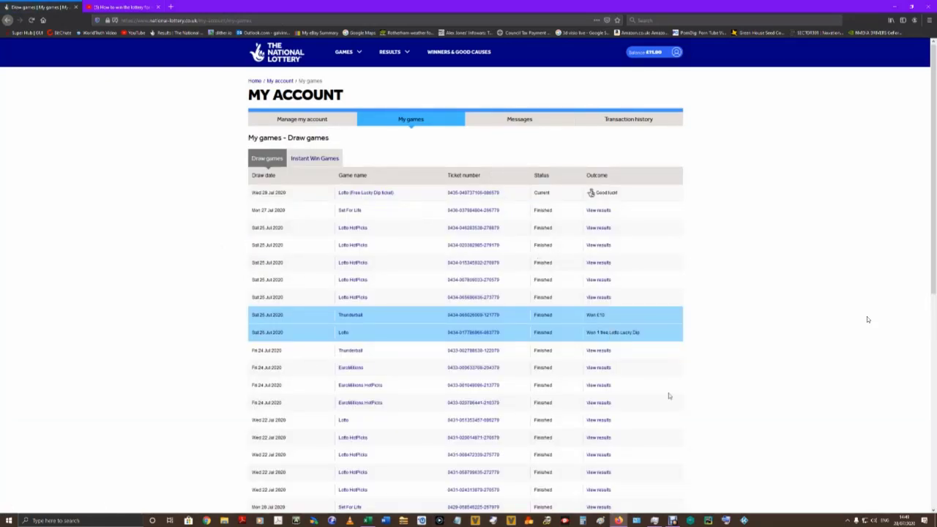
pyautogui.click(359, 316)
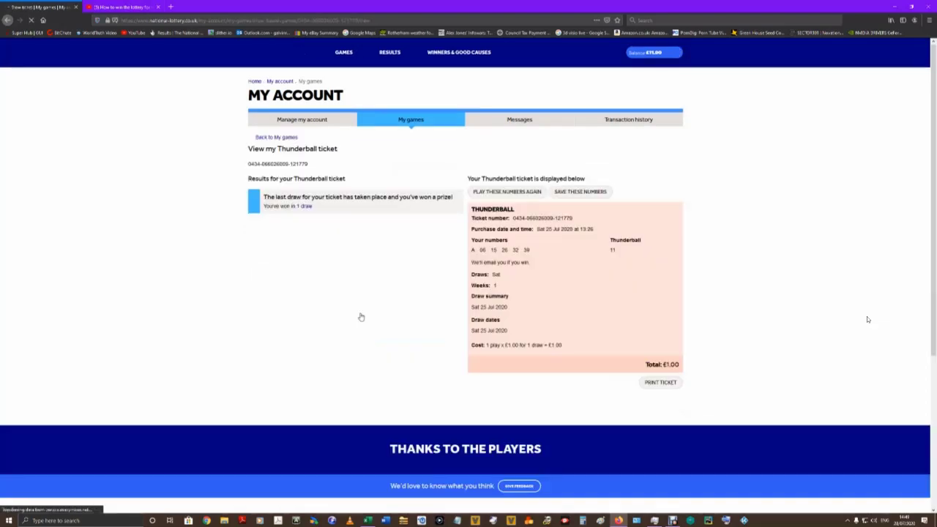
pyautogui.click(418, 224)
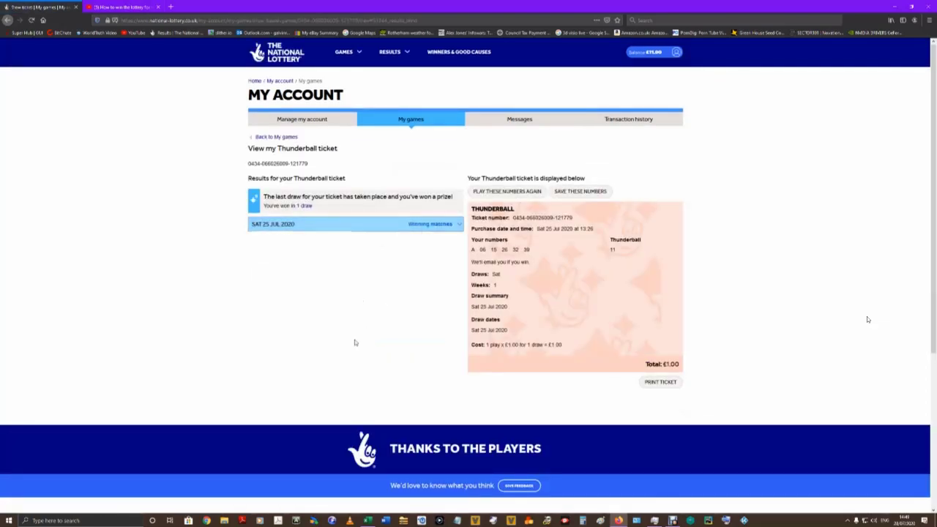
# View the numbers played on the third Lotto HotPicks ticket for Sat 25 Jul 2020, then return to the played games.
pyautogui.click(266, 138)
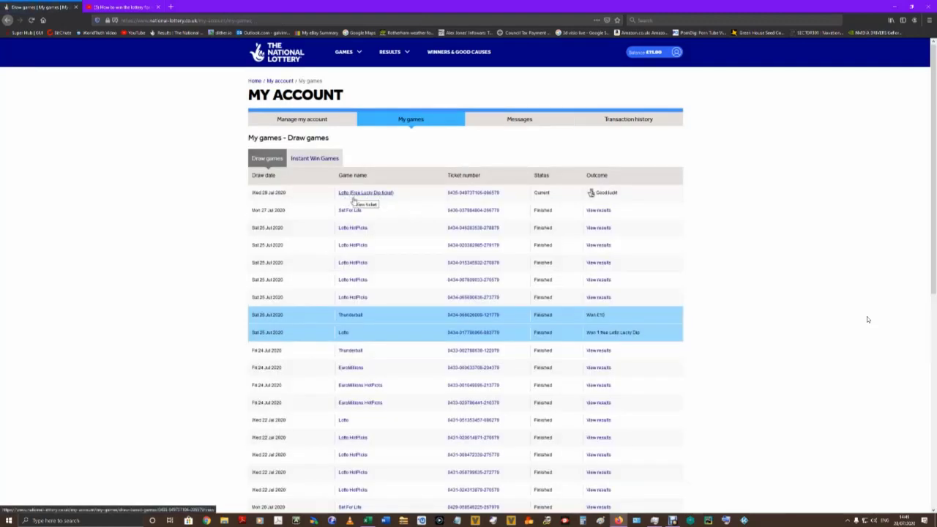
pyautogui.scroll(-2, 353, 218)
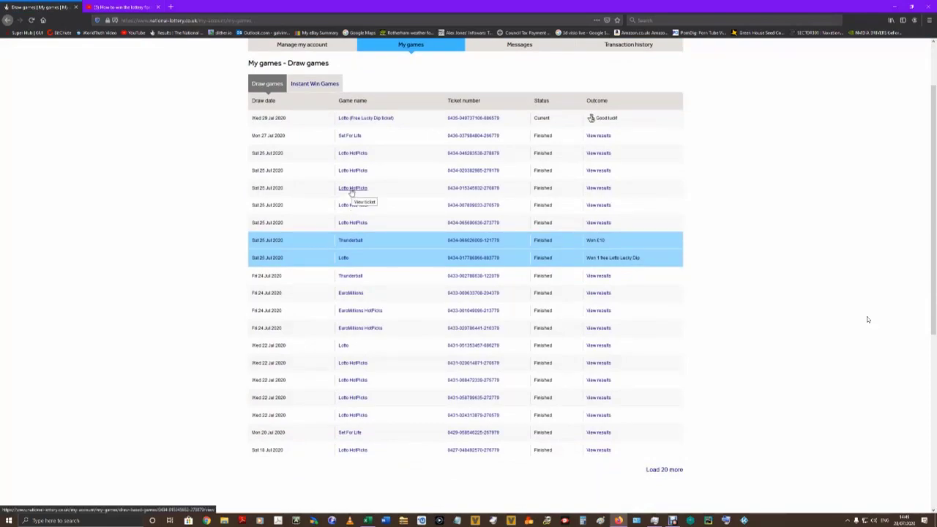
pyautogui.click(350, 189)
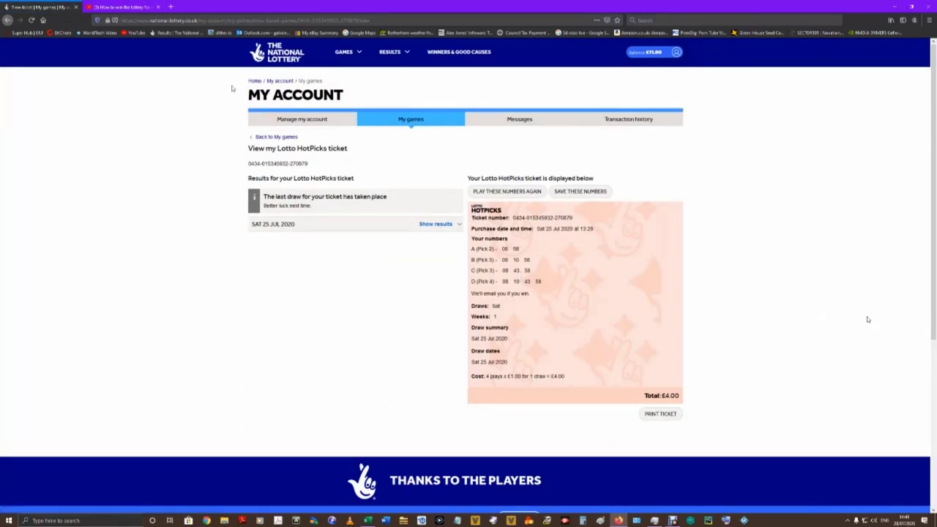
pyautogui.click(7, 20)
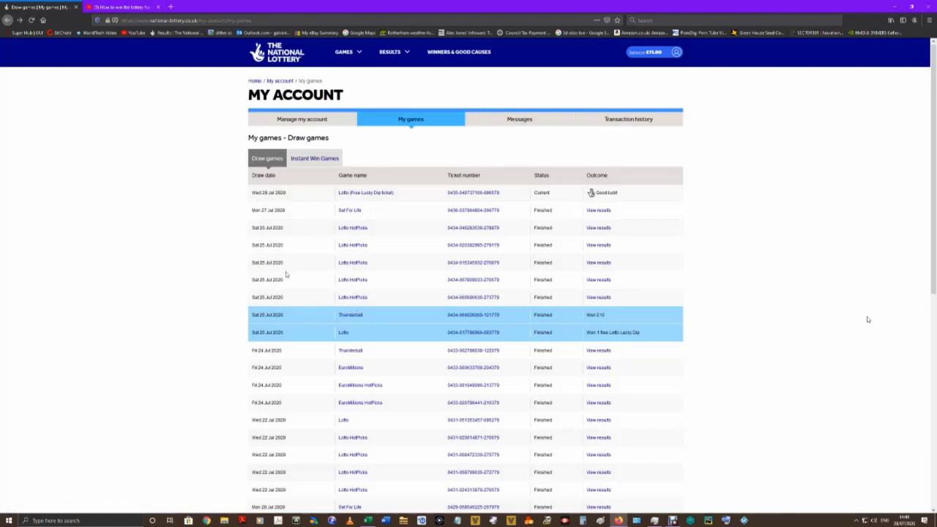
# Load 40 more played games and view the winning matches of the prize-winning Lotto ticket for Sat 11 Jul 2020.
pyautogui.scroll(-2, 286, 274)
pyautogui.scroll(-2, 286, 273)
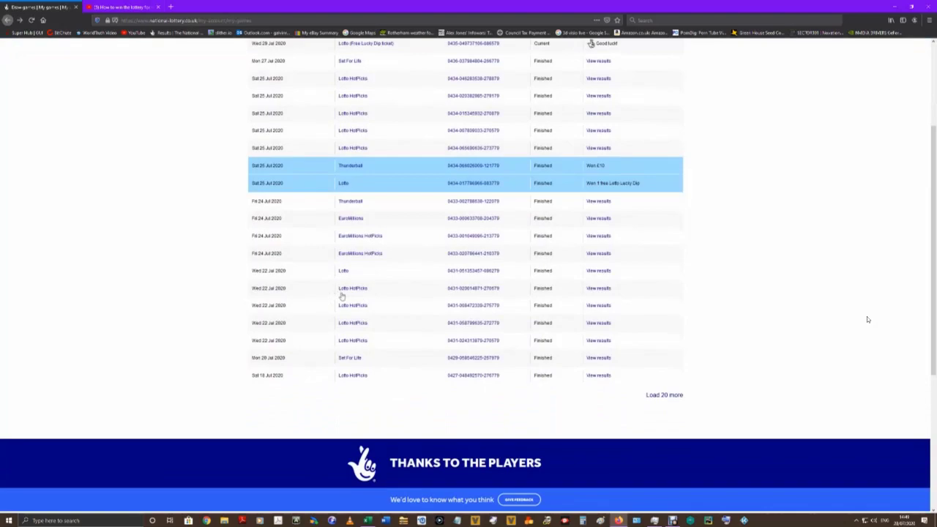
pyautogui.click(662, 395)
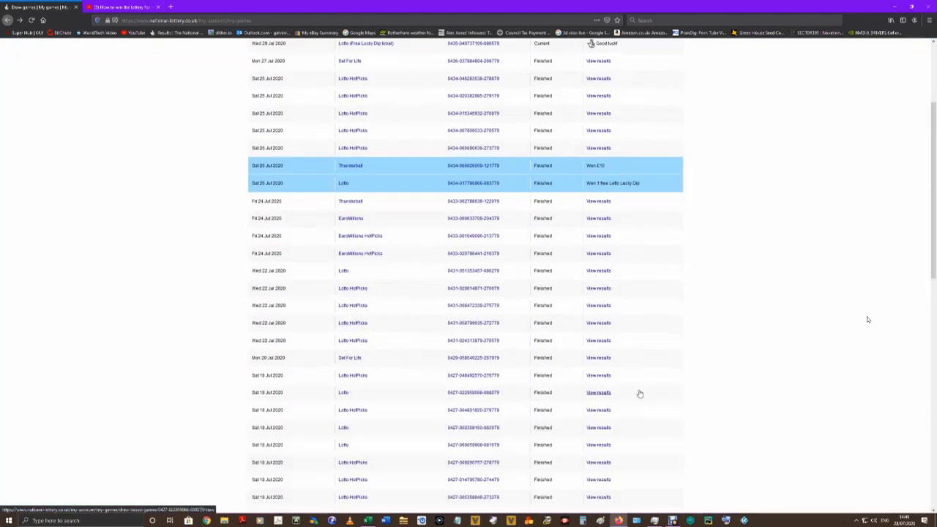
pyautogui.scroll(-3, 402, 362)
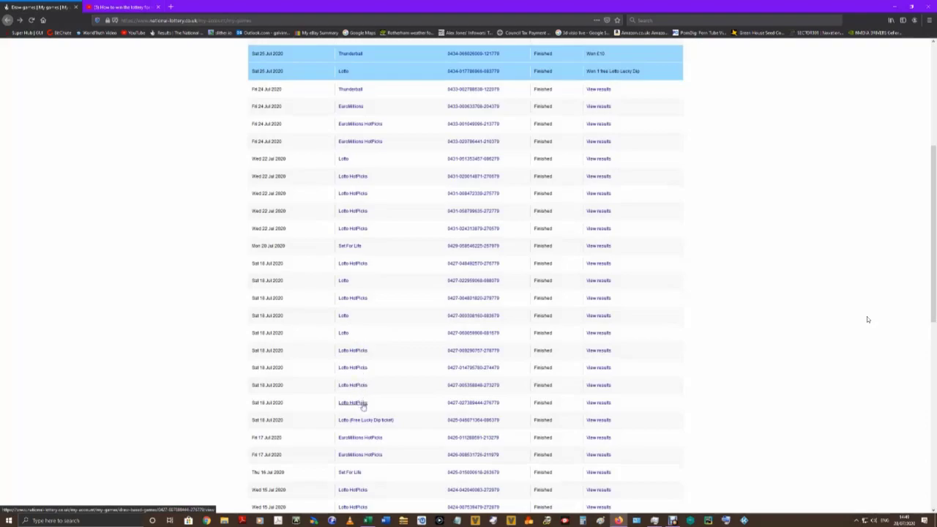
pyautogui.scroll(-3, 363, 402)
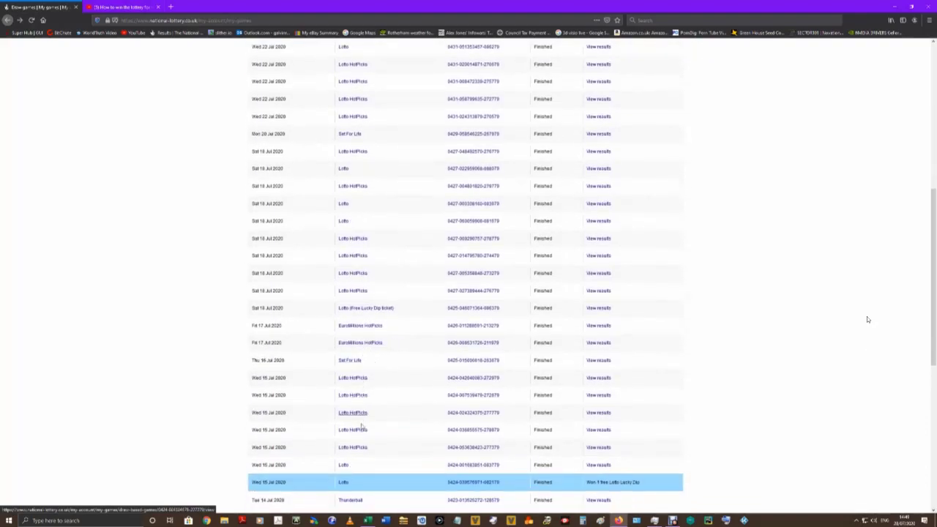
pyautogui.scroll(-2, 371, 432)
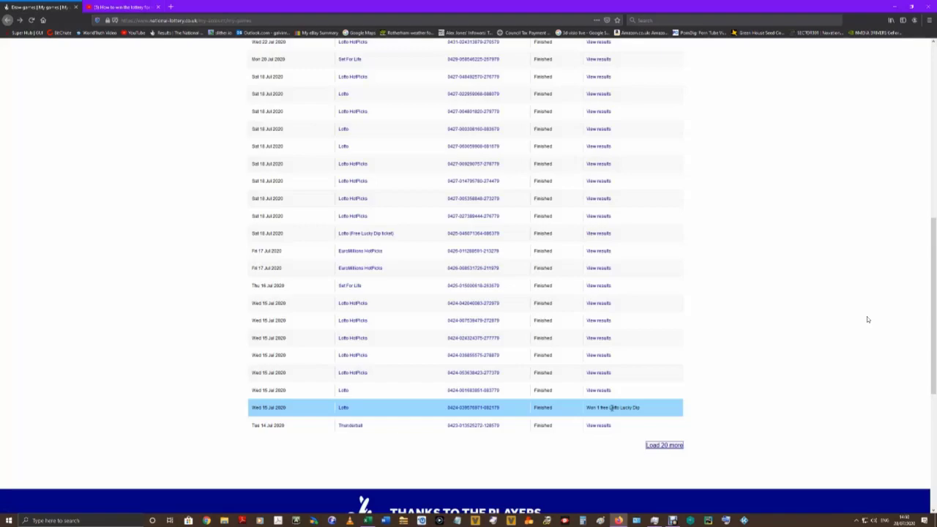
pyautogui.click(648, 445)
pyautogui.scroll(-6, 508, 306)
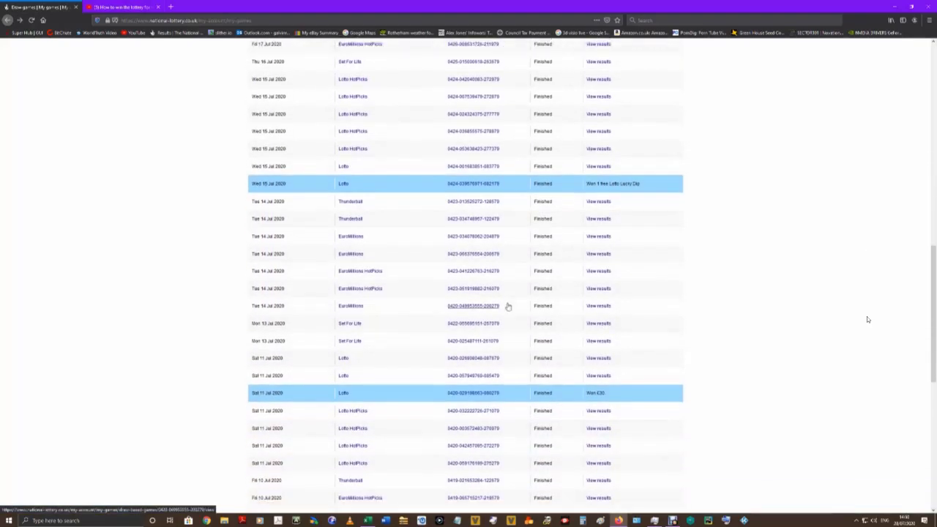
pyautogui.scroll(-4, 506, 305)
pyautogui.click(344, 245)
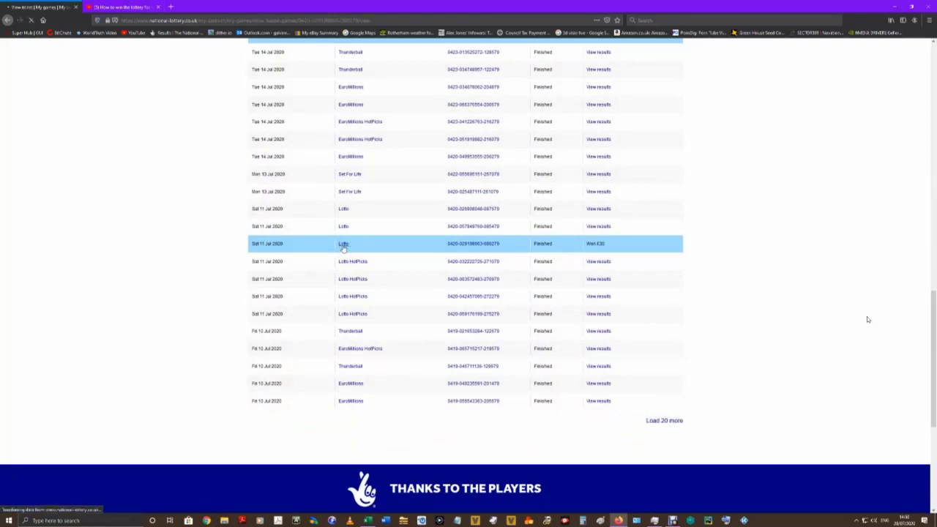
pyautogui.click(430, 225)
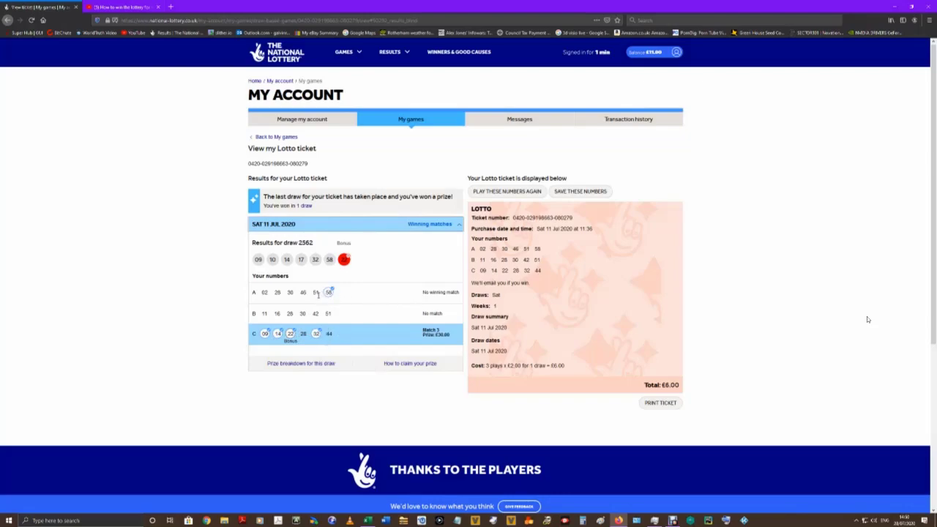
# Switch to Excel's Analyser sheet and examine pair 8 and 58 in Mutual Pairs and the ranked pairs, plus the rank 23 pair.
pyautogui.click(367, 520)
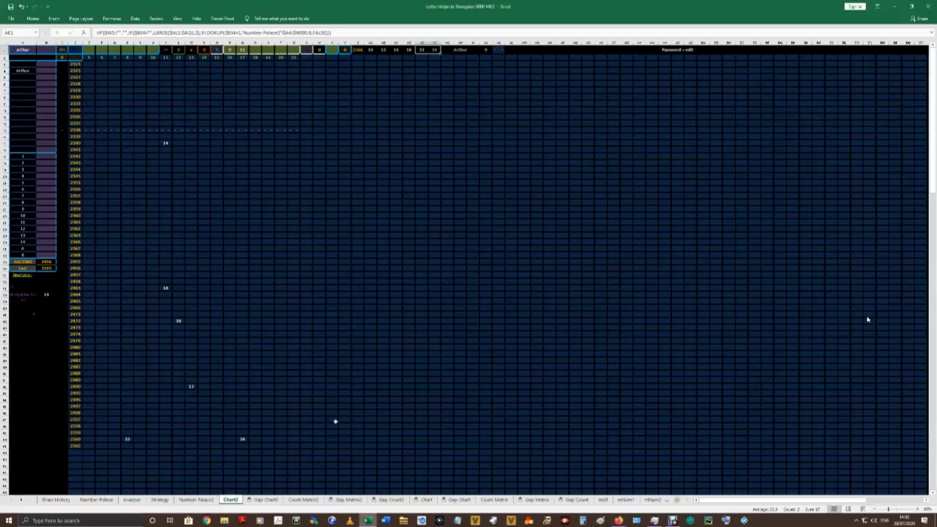
pyautogui.click(132, 500)
pyautogui.moveTo(427, 309); pyautogui.dragTo(457, 310)
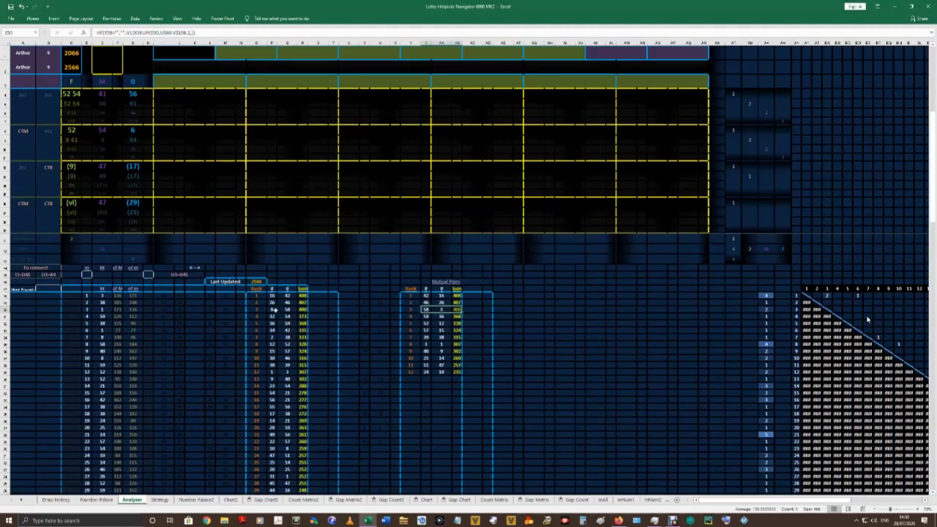
pyautogui.moveTo(272, 310); pyautogui.dragTo(304, 310)
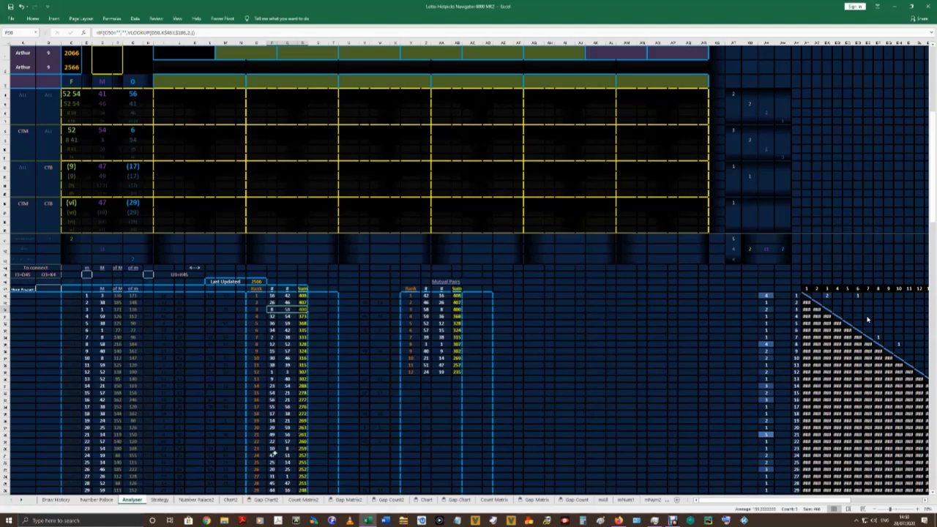
pyautogui.moveTo(270, 449); pyautogui.dragTo(303, 449)
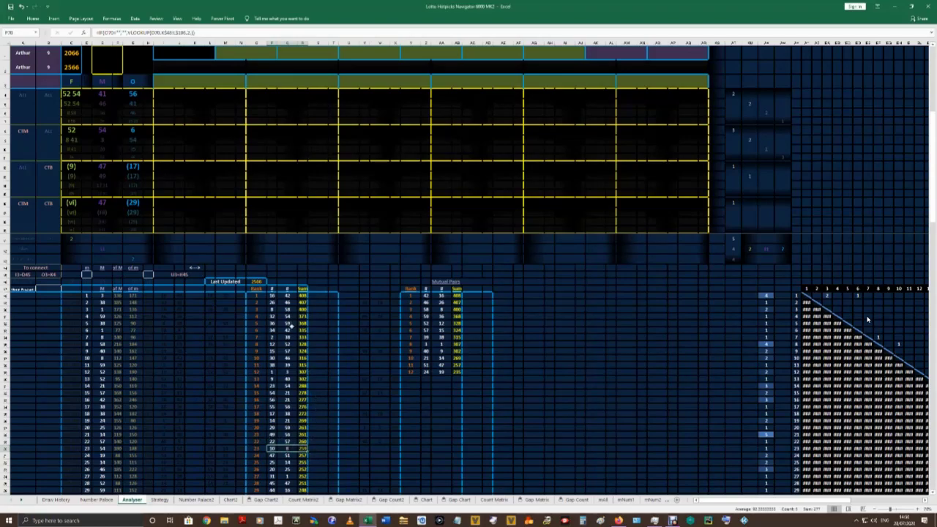
pyautogui.scroll(-3, 285, 456)
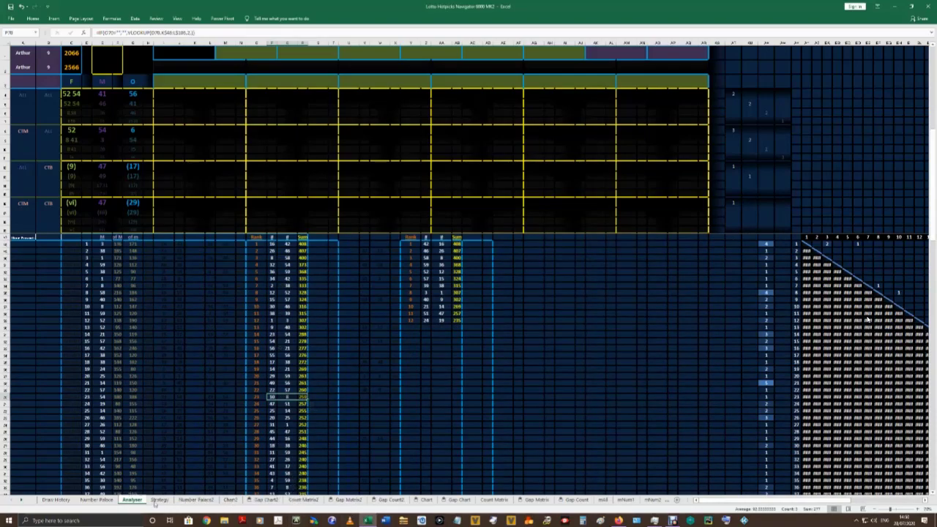
# Switch back to the browser and view the last-listed Lotto HotPicks ticket for Sat 25 Jul 2020 in the played games.
pyautogui.moveTo(618, 520)
pyautogui.click(619, 491)
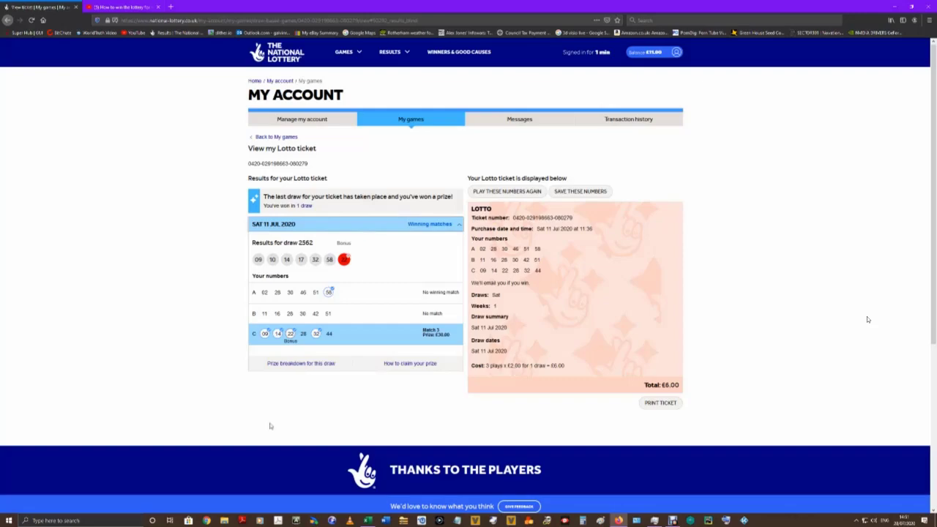
pyautogui.click(277, 137)
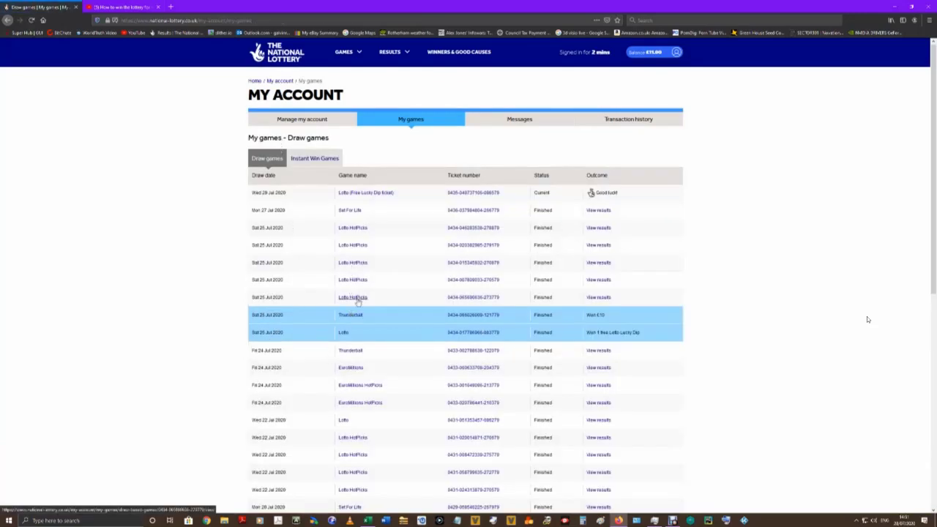
pyautogui.click(353, 297)
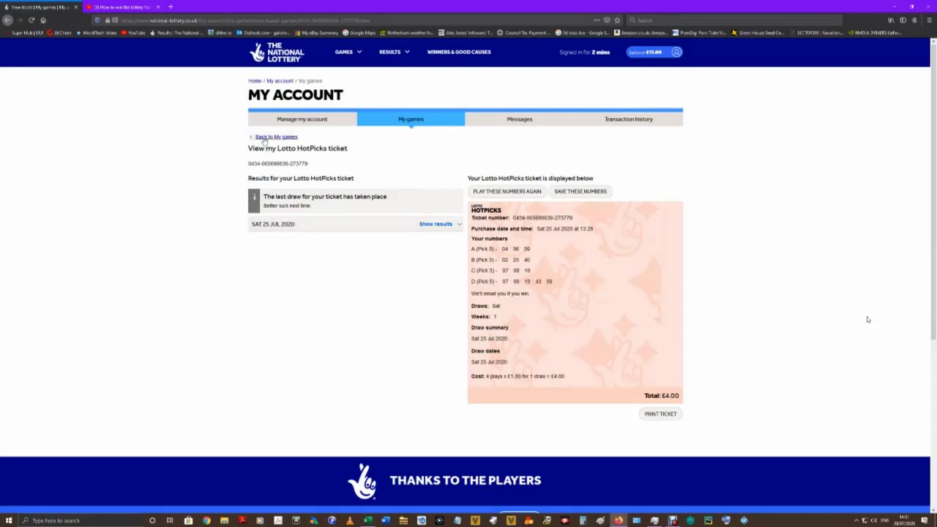
# Return to the played games and load older entries back to Fri 03 Jul 2020.
pyautogui.click(265, 138)
pyautogui.scroll(-2, 347, 306)
pyautogui.scroll(-3, 347, 306)
pyautogui.click(663, 247)
pyautogui.scroll(-3, 631, 276)
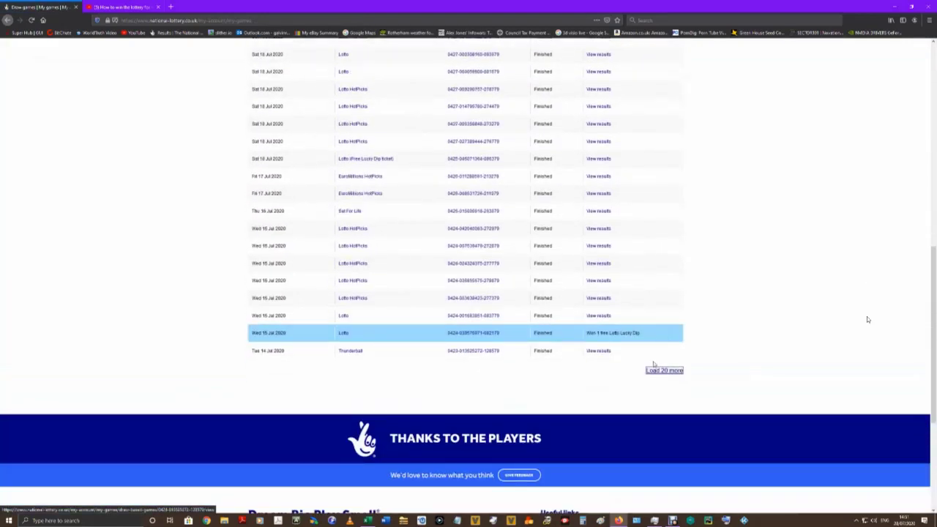
pyautogui.click(655, 369)
pyautogui.scroll(-3, 601, 274)
pyautogui.scroll(-2, 599, 266)
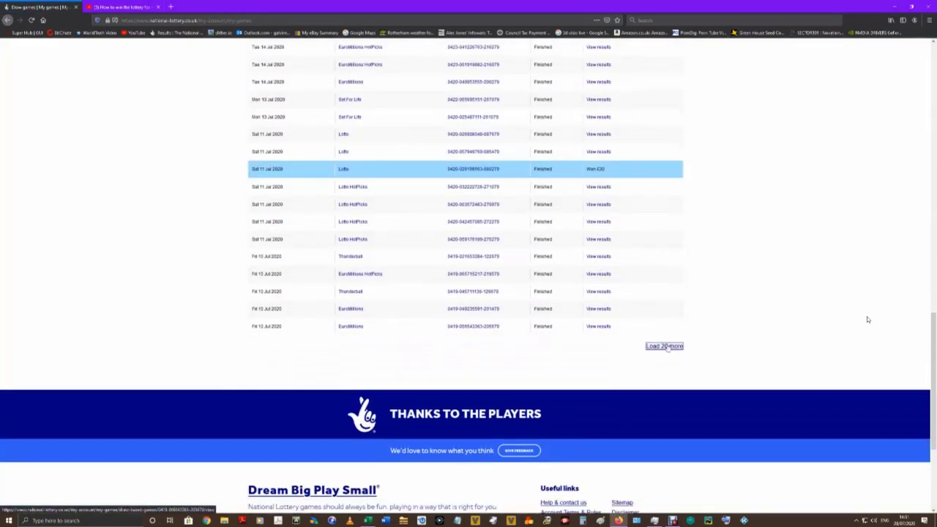
pyautogui.click(665, 346)
pyautogui.scroll(-5, 635, 317)
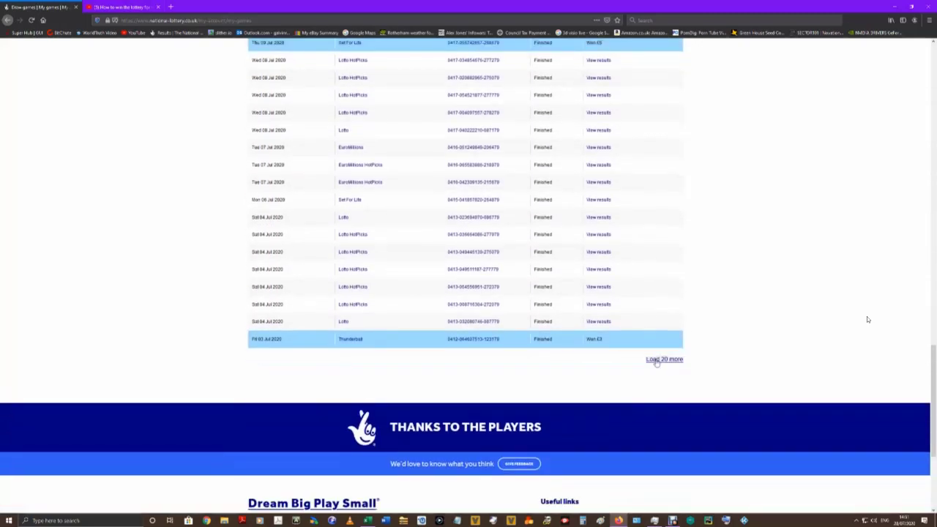
# Load more played games through June, back to the entries for Wed 03 Jun 2020.
pyautogui.click(659, 360)
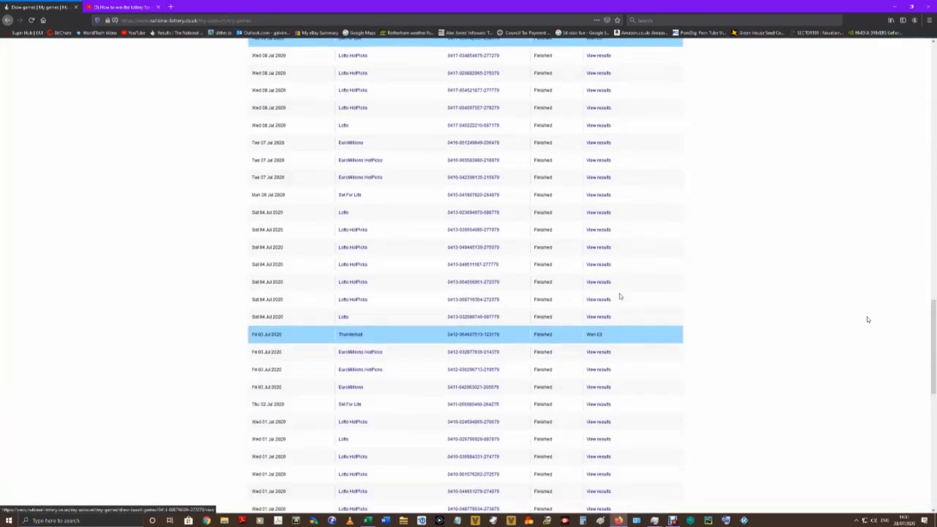
pyautogui.scroll(-5, 659, 362)
pyautogui.click(662, 297)
pyautogui.scroll(-4, 630, 269)
pyautogui.click(663, 345)
pyautogui.scroll(-5, 637, 300)
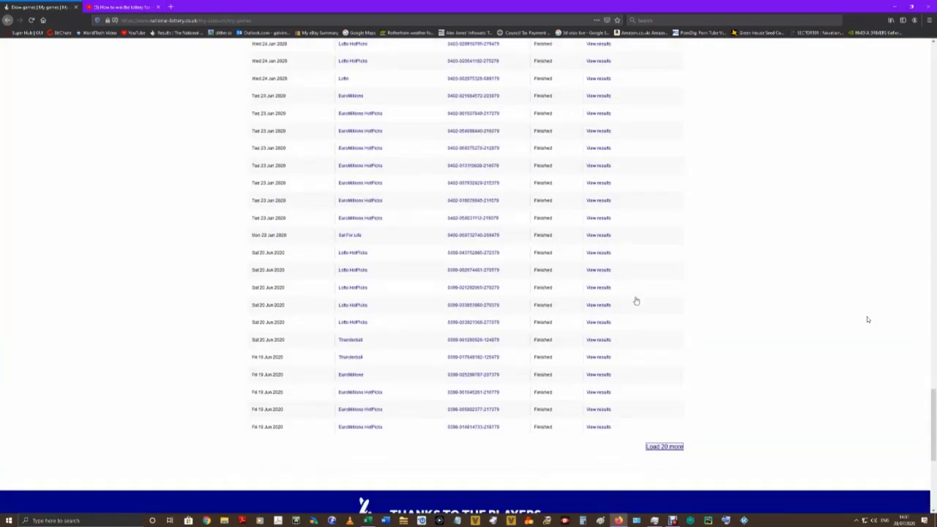
pyautogui.click(656, 321)
pyautogui.scroll(-5, 655, 324)
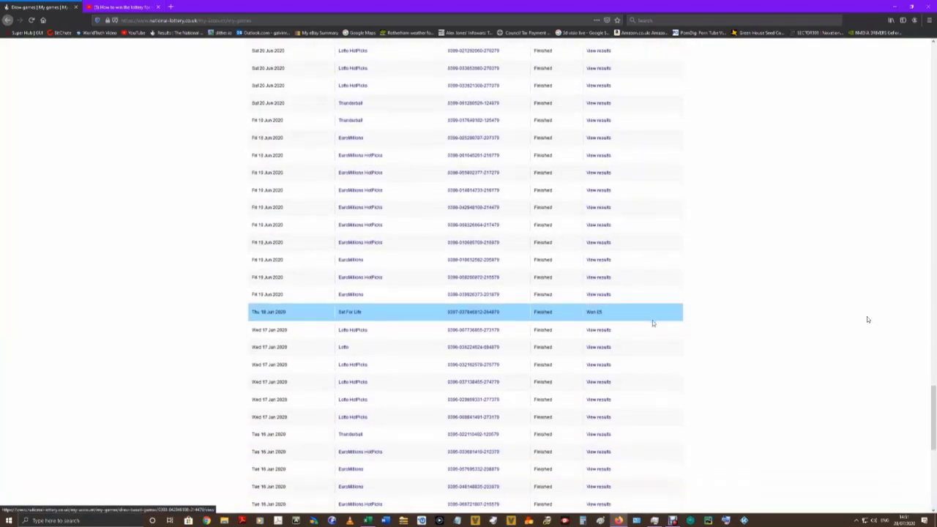
pyautogui.click(663, 409)
pyautogui.scroll(-5, 616, 329)
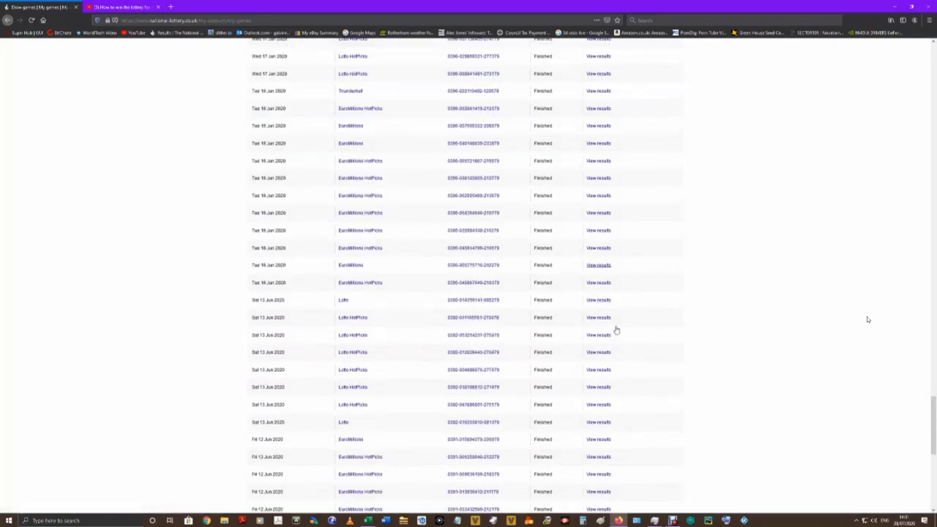
pyautogui.scroll(-5, 651, 381)
pyautogui.click(664, 398)
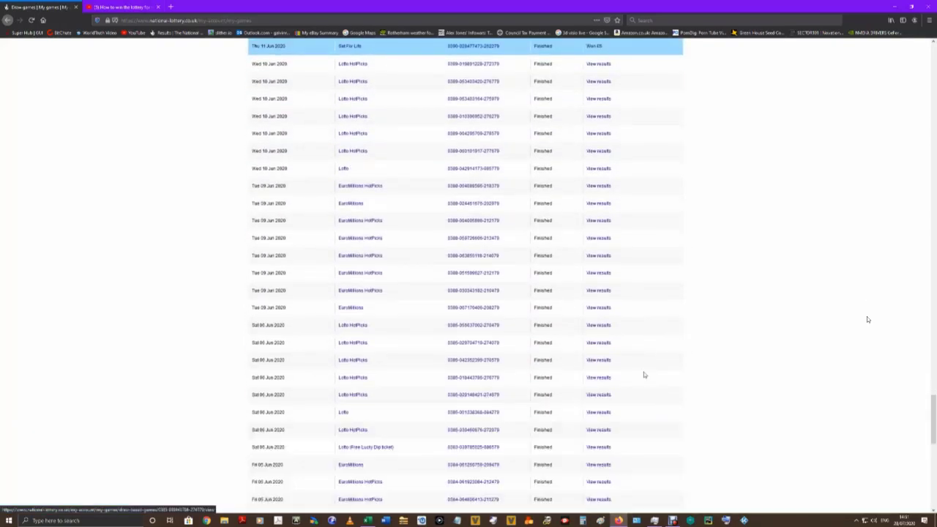
pyautogui.scroll(-3, 640, 370)
pyautogui.scroll(-2, 656, 396)
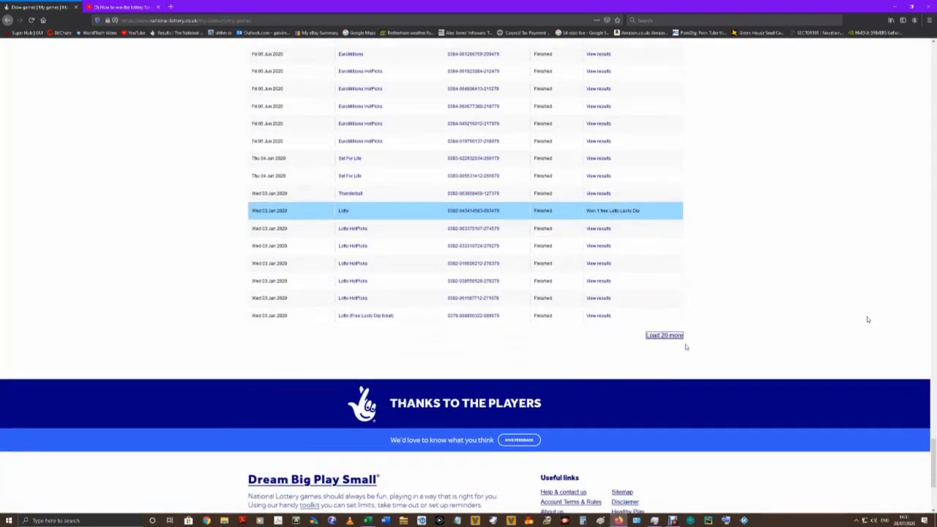
# Load older played games back to Sat 16 May 2020 and look over the highlighted wins in late May.
pyautogui.click(665, 336)
pyautogui.scroll(-5, 652, 333)
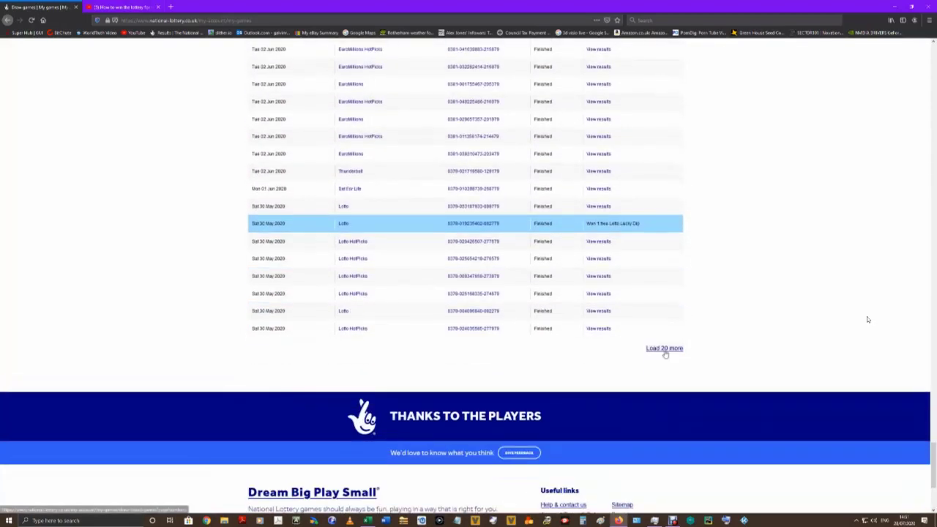
pyautogui.click(665, 352)
pyautogui.scroll(-5, 666, 355)
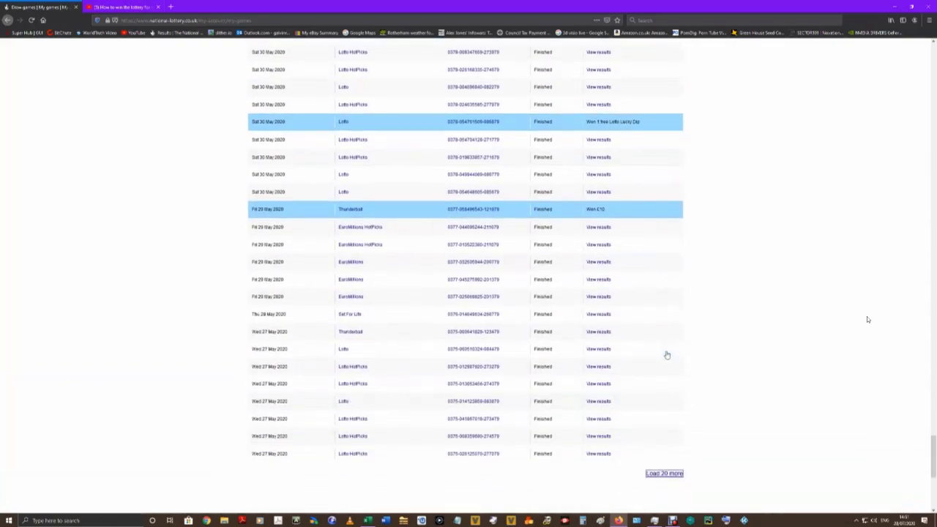
pyautogui.click(663, 363)
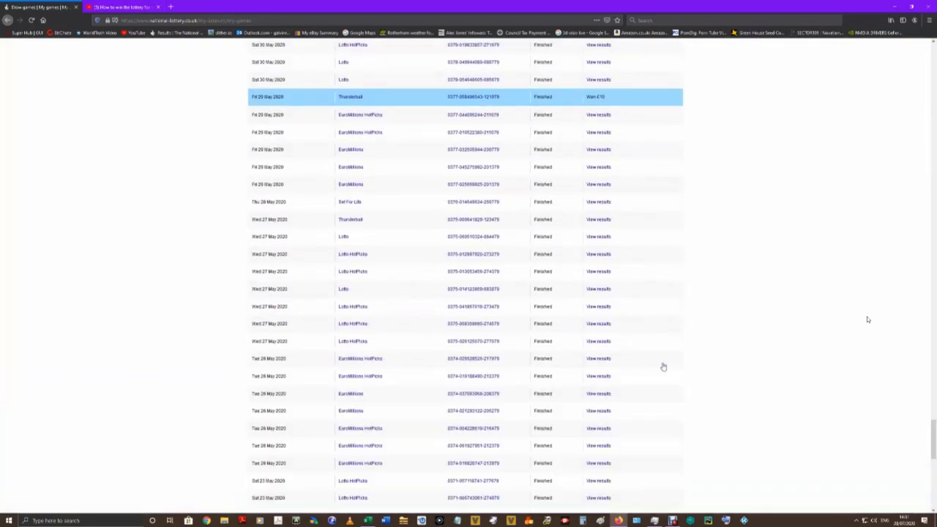
pyautogui.scroll(-5, 659, 363)
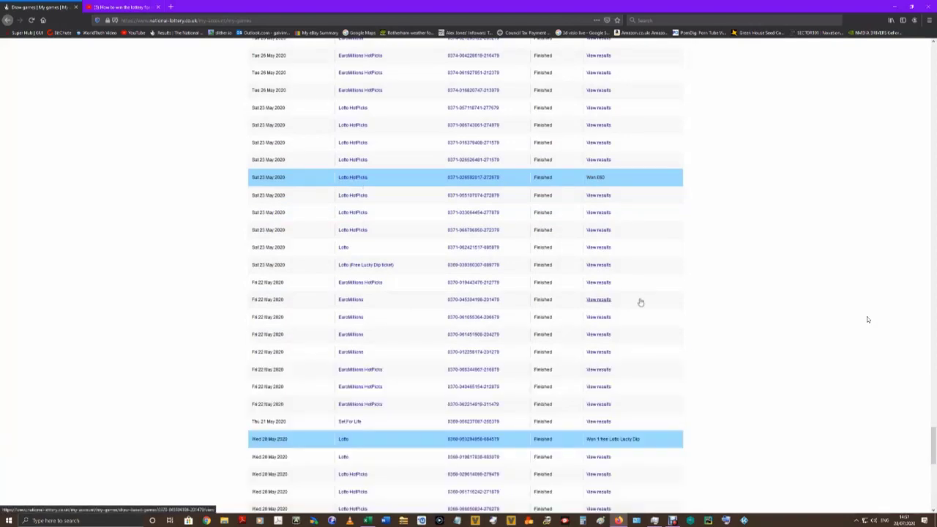
pyautogui.scroll(-5, 640, 302)
# Extend the played games list back to the entries for Sat 02 May 2020.
pyautogui.click(675, 313)
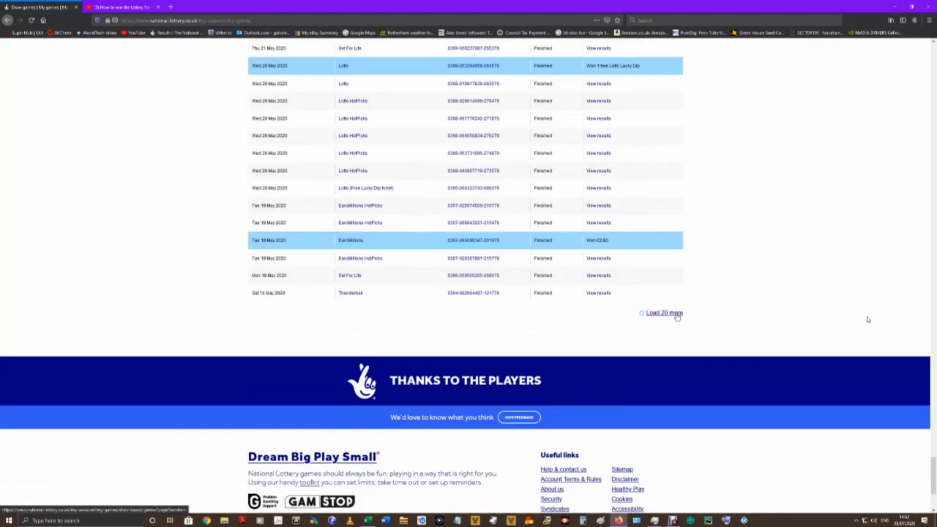
pyautogui.scroll(-5, 673, 322)
pyautogui.click(664, 326)
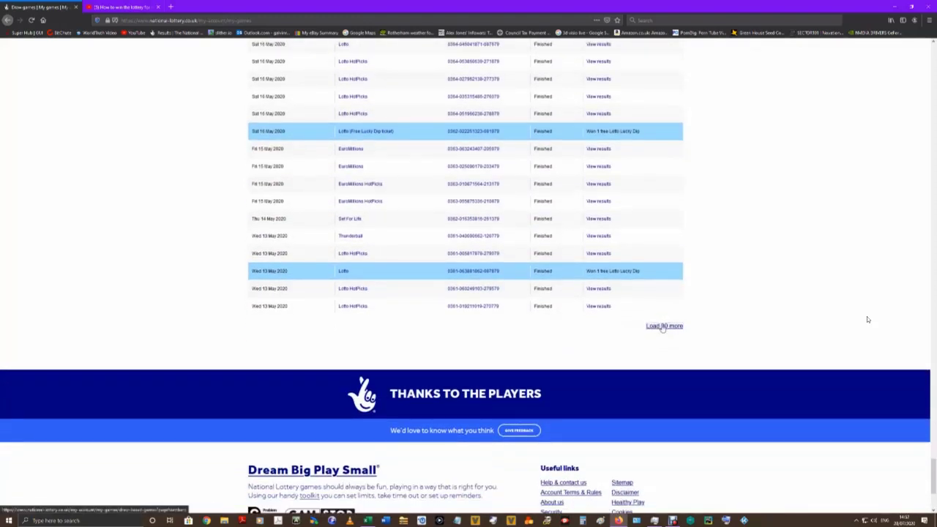
pyautogui.scroll(-3, 663, 328)
pyautogui.scroll(-2, 663, 330)
pyautogui.click(664, 338)
pyautogui.scroll(-5, 663, 344)
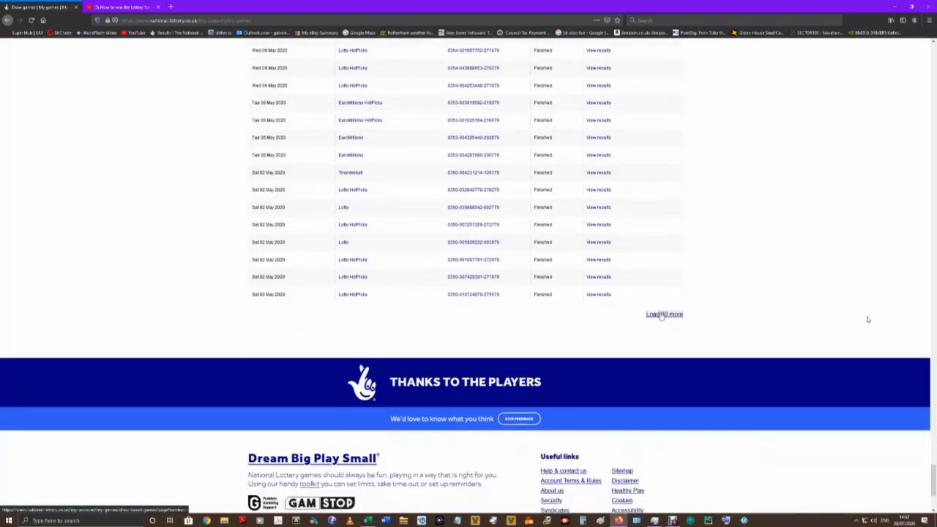
# Load the April played games back to Wed 08 Apr 2020 and look over the highlighted wins for Sat 11 Apr.
pyautogui.click(662, 314)
pyautogui.scroll(-5, 661, 315)
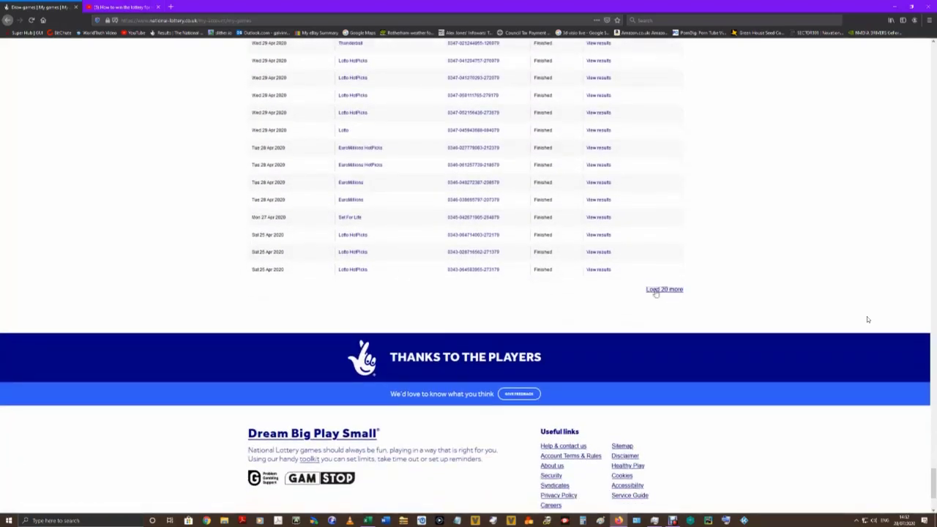
pyautogui.click(663, 289)
pyautogui.scroll(-3, 658, 307)
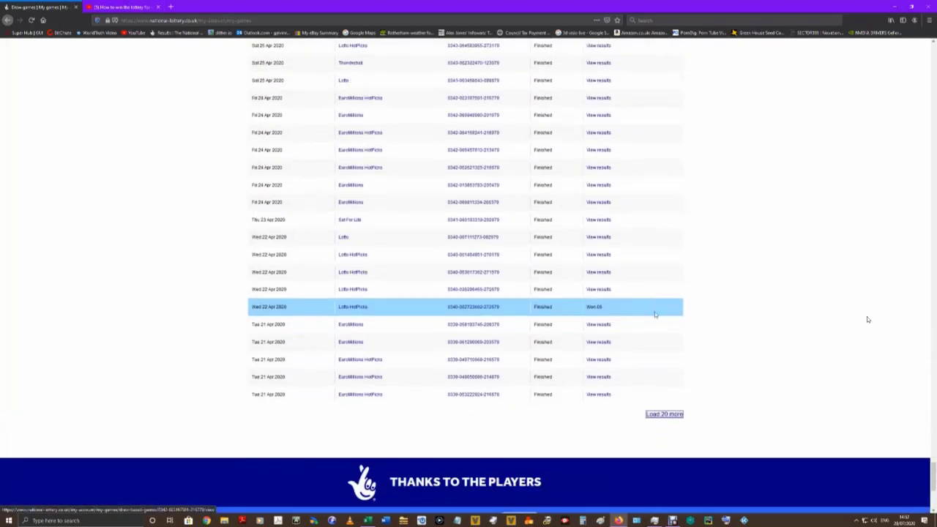
pyautogui.click(664, 414)
pyautogui.scroll(-4, 658, 406)
pyautogui.scroll(-2, 657, 406)
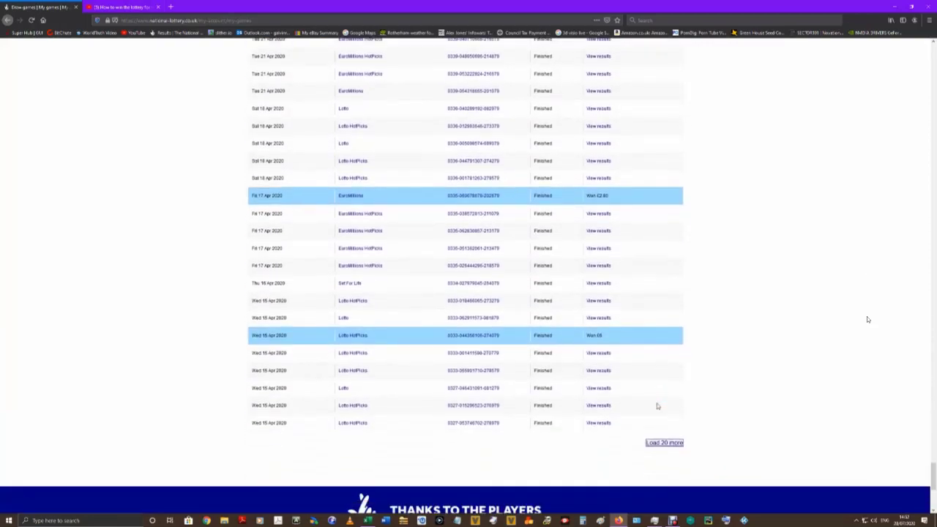
pyautogui.click(664, 388)
pyautogui.scroll(-1, 664, 388)
pyautogui.scroll(-3, 628, 354)
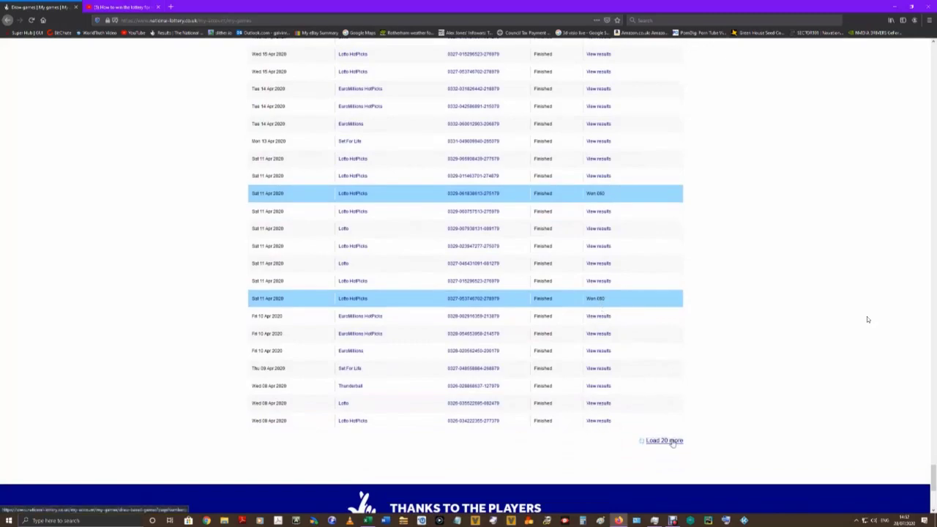
# Load earlier played games back to Wed 11 Mar 2020 and look over the highlighted EuroMillions wins for Fri 13 Mar.
pyautogui.click(664, 440)
pyautogui.scroll(-7, 656, 429)
pyautogui.click(669, 305)
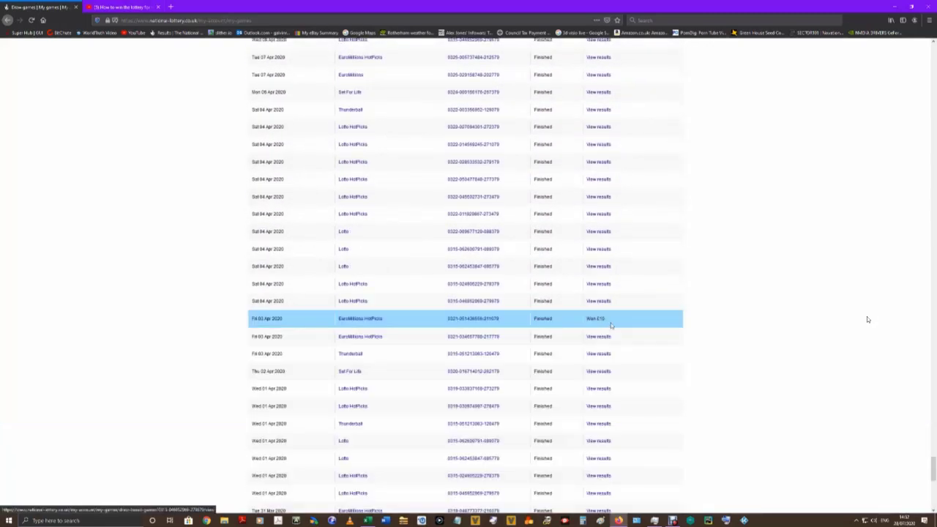
pyautogui.scroll(-6, 666, 307)
pyautogui.click(664, 242)
pyautogui.scroll(-4, 619, 267)
pyautogui.click(664, 291)
pyautogui.scroll(-5, 664, 290)
pyautogui.click(655, 269)
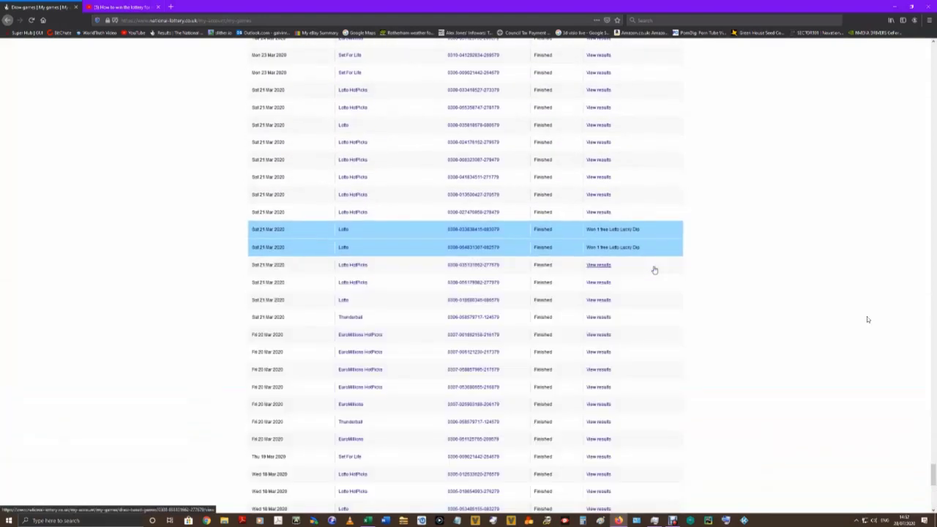
pyautogui.scroll(-5, 654, 272)
pyautogui.click(661, 283)
pyautogui.scroll(-5, 661, 283)
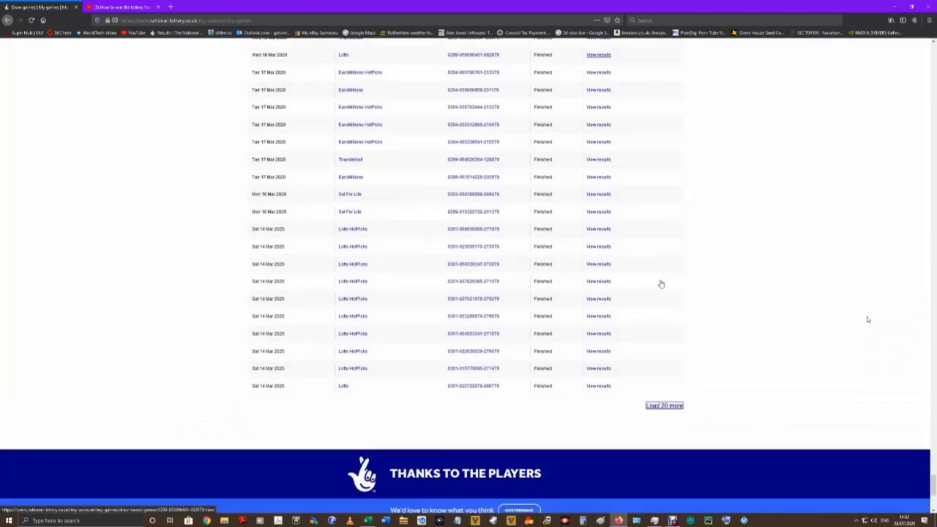
pyautogui.click(665, 291)
pyautogui.scroll(-3, 665, 293)
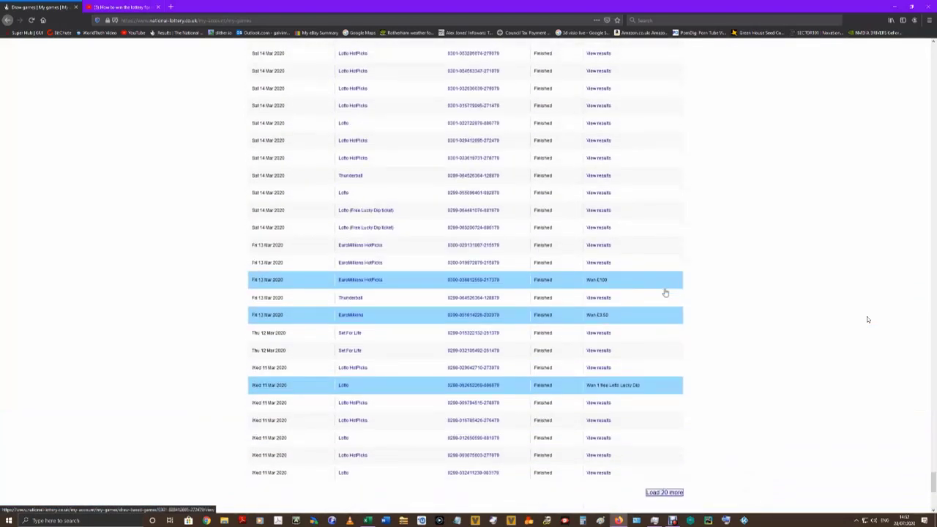
pyautogui.scroll(-1, 664, 293)
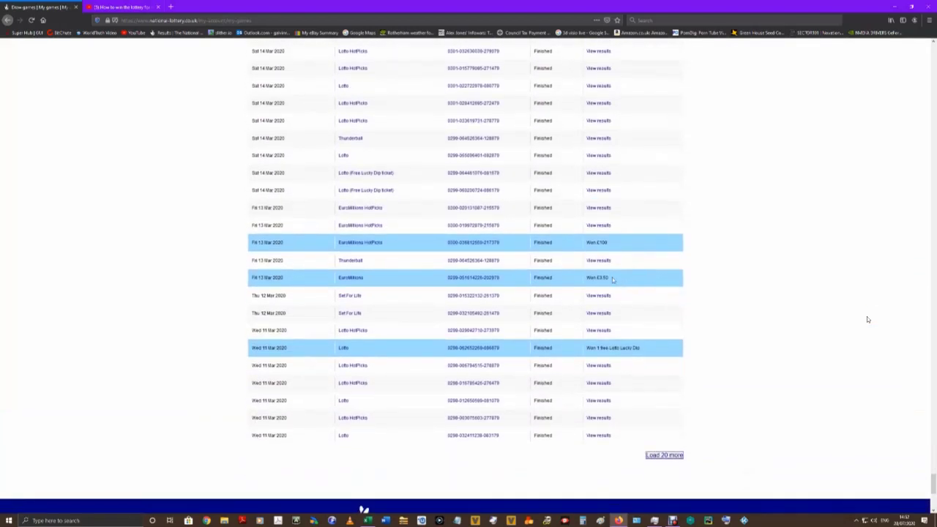
# Continue loading played games through early March, back to the entries for Sat 22 Feb 2020.
pyautogui.click(648, 455)
pyautogui.scroll(-12, 648, 415)
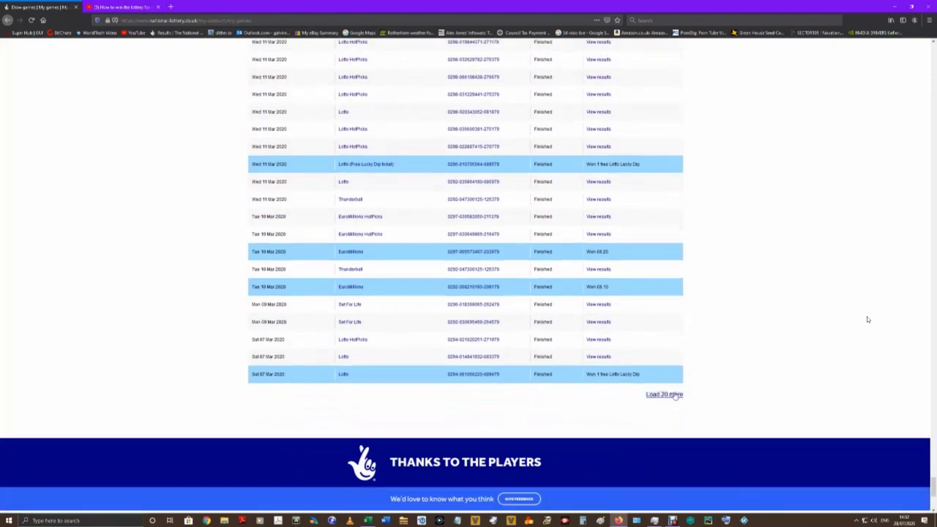
pyautogui.click(673, 397)
pyautogui.scroll(-10, 672, 397)
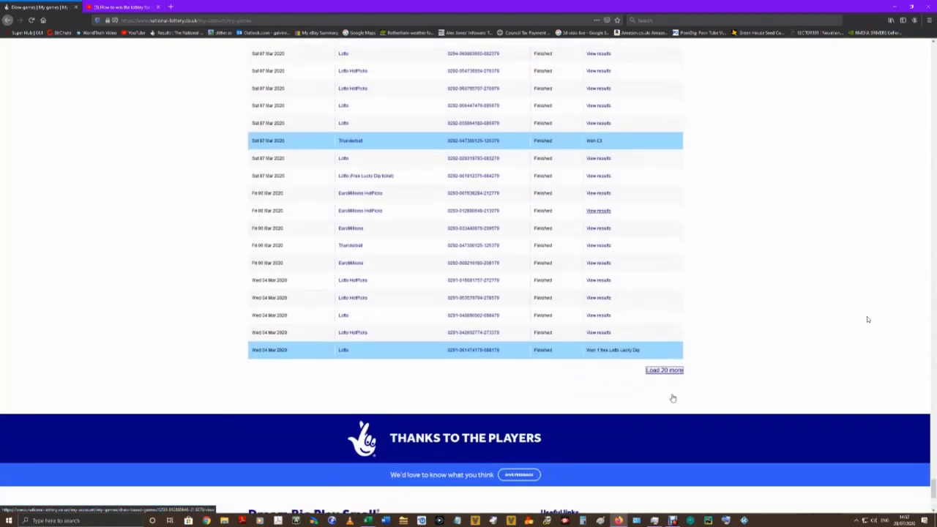
pyautogui.click(665, 371)
pyautogui.scroll(-8, 664, 373)
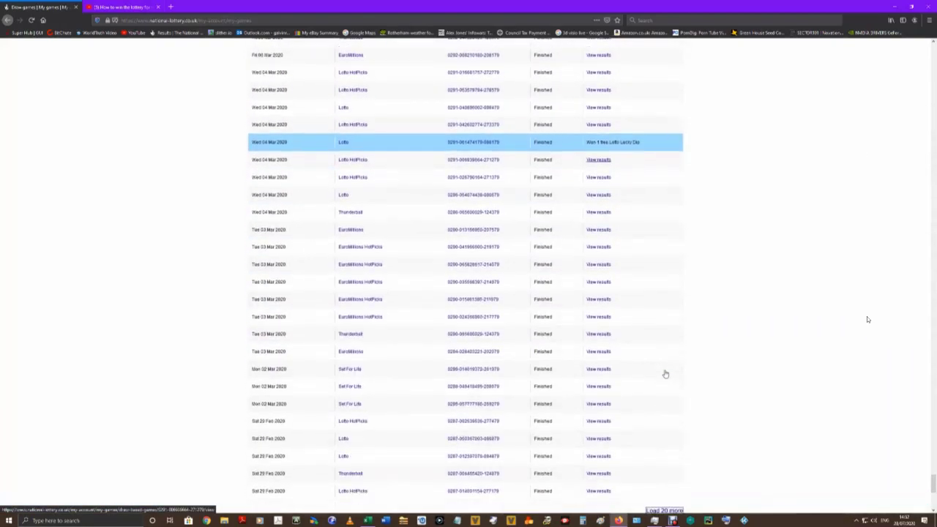
pyautogui.click(677, 421)
pyautogui.scroll(-9, 669, 422)
pyautogui.click(665, 431)
pyautogui.scroll(-9, 665, 434)
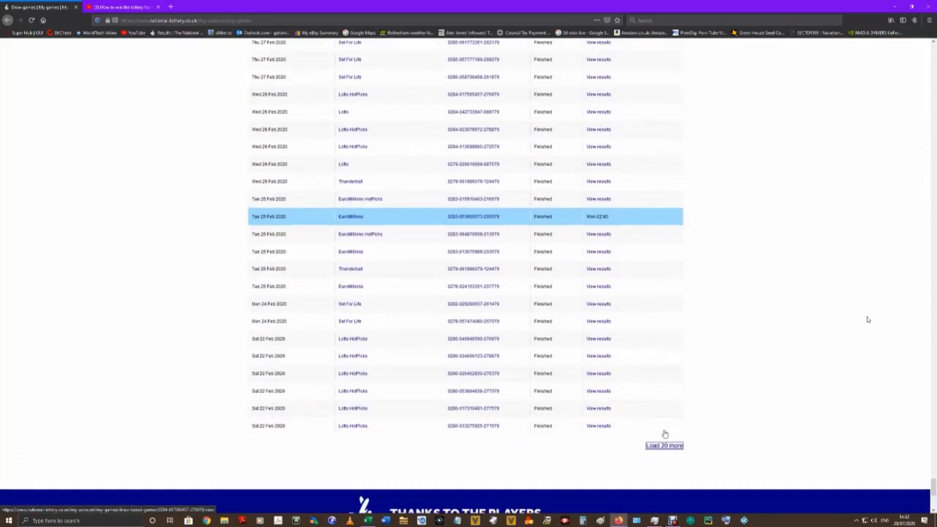
# Load older February played games until the prize-winning tickets for Wed 12 Feb 2020 can be examined.
pyautogui.click(672, 448)
pyautogui.scroll(-10, 666, 439)
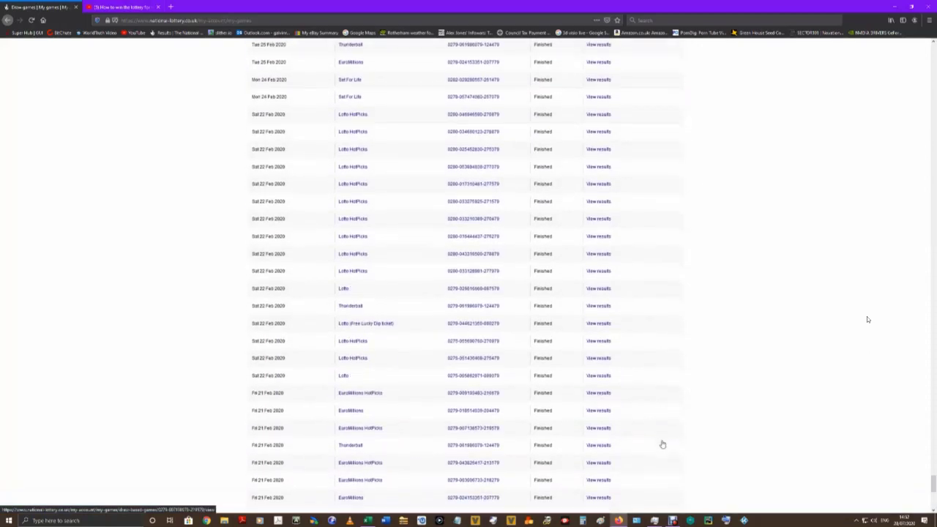
pyautogui.click(660, 423)
pyautogui.scroll(-5, 658, 425)
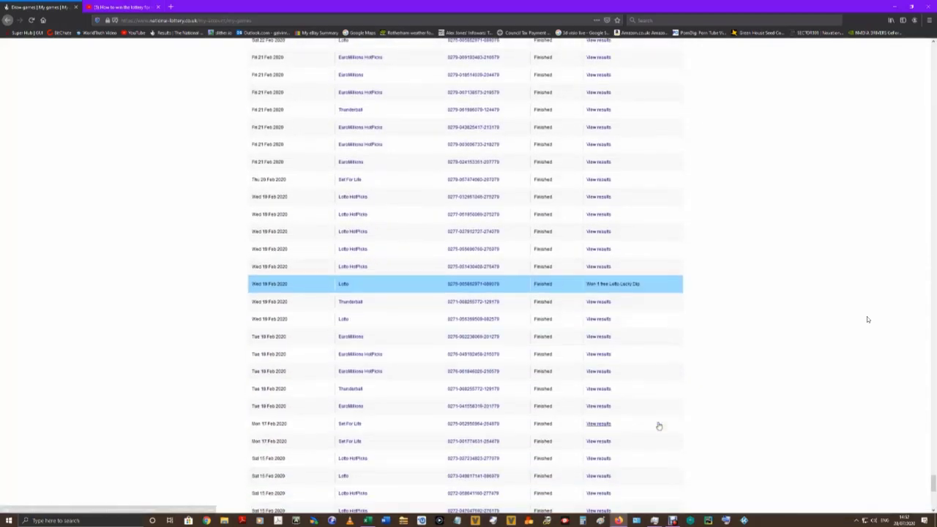
pyautogui.scroll(-4, 328, 277)
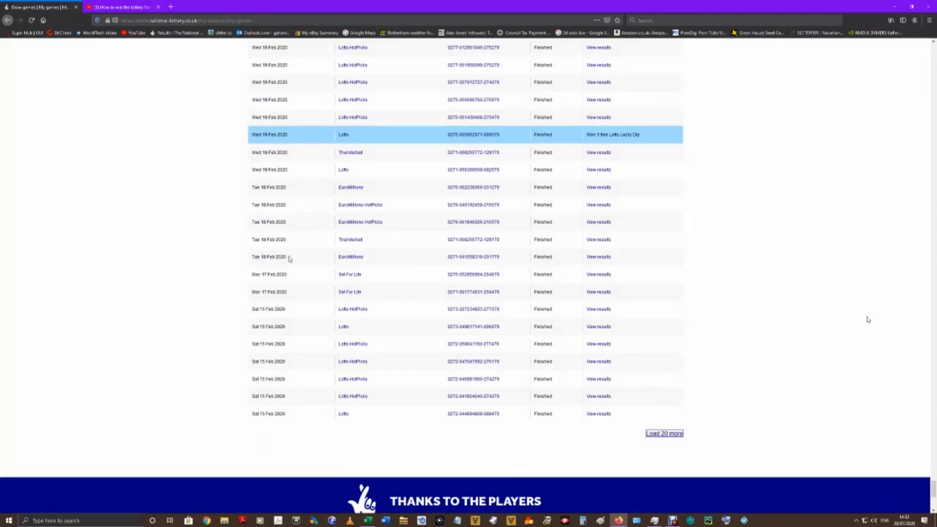
pyautogui.click(667, 436)
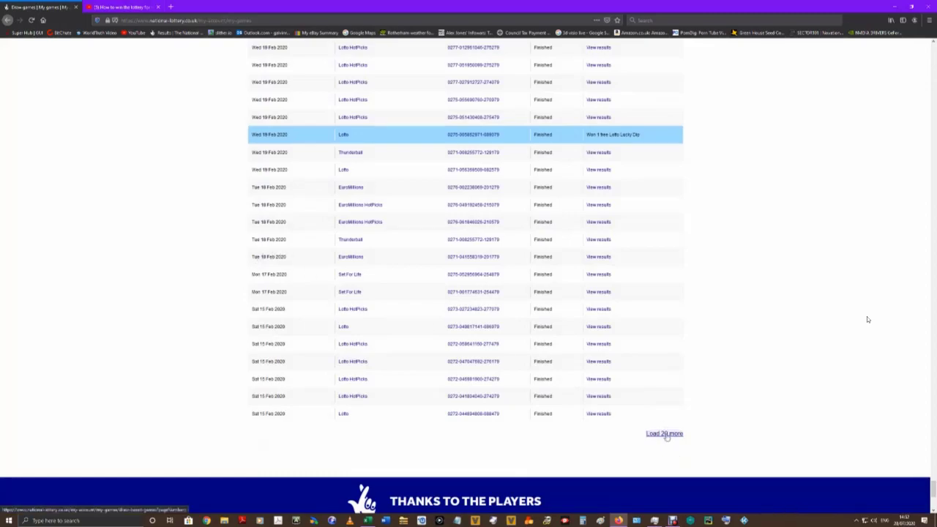
pyautogui.scroll(-5, 653, 417)
pyautogui.click(675, 372)
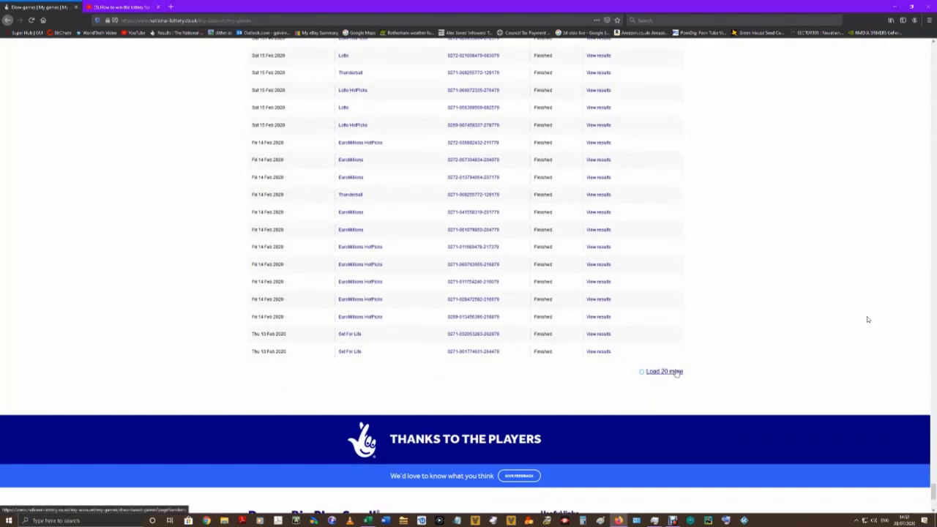
pyautogui.scroll(-3, 673, 374)
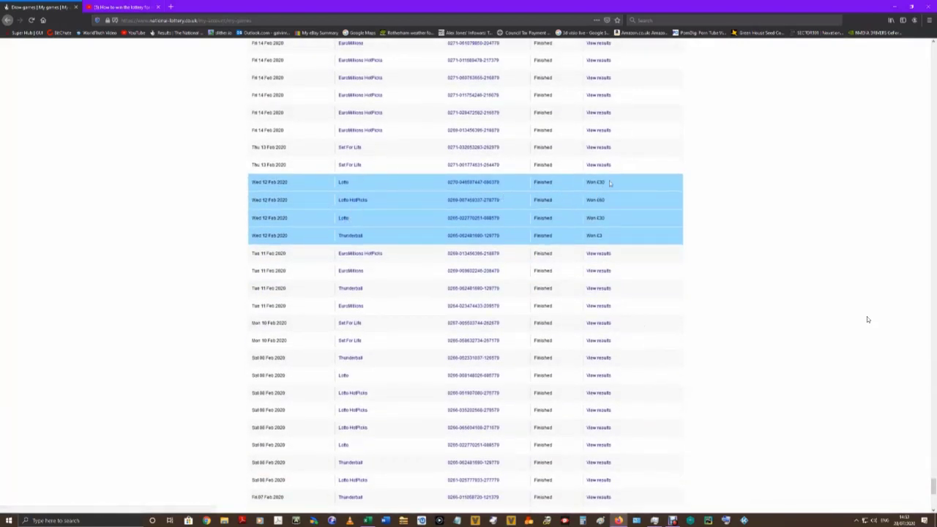
# Load the remaining played games through early February, back to the oldest entries for Thu 30 Jan 2020.
pyautogui.scroll(-2, 644, 344)
pyautogui.click(668, 384)
pyautogui.scroll(-8, 599, 357)
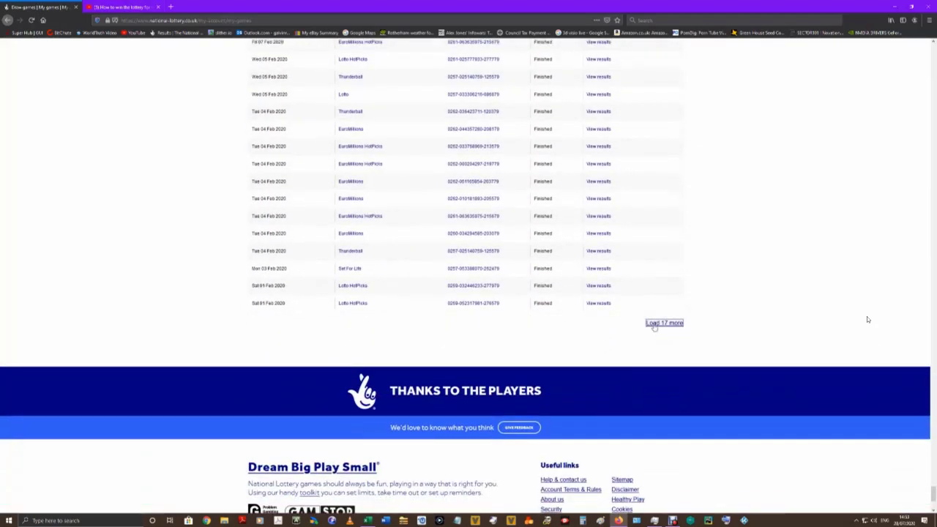
pyautogui.click(657, 324)
pyautogui.scroll(-3, 658, 325)
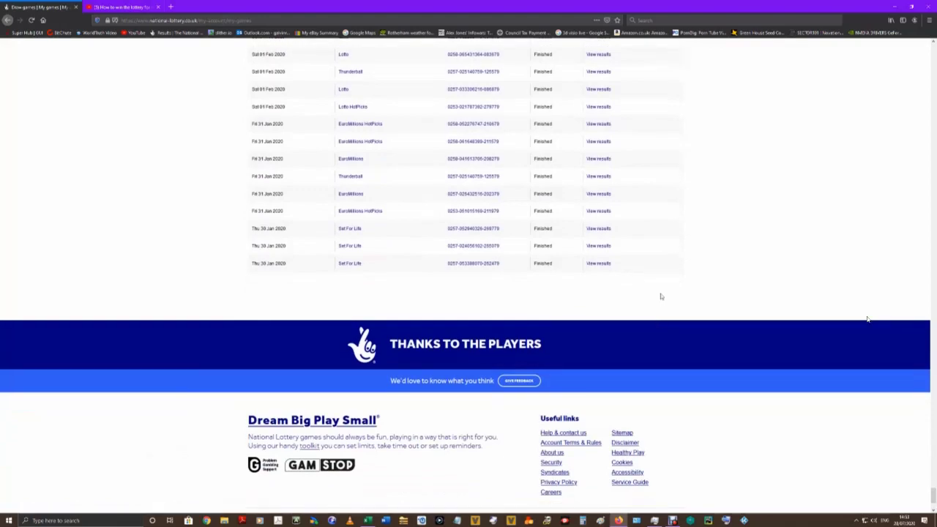
# Review the January and February 2020 entries around the 12 Feb wins, and return to the newest games.
pyautogui.scroll(5, 589, 293)
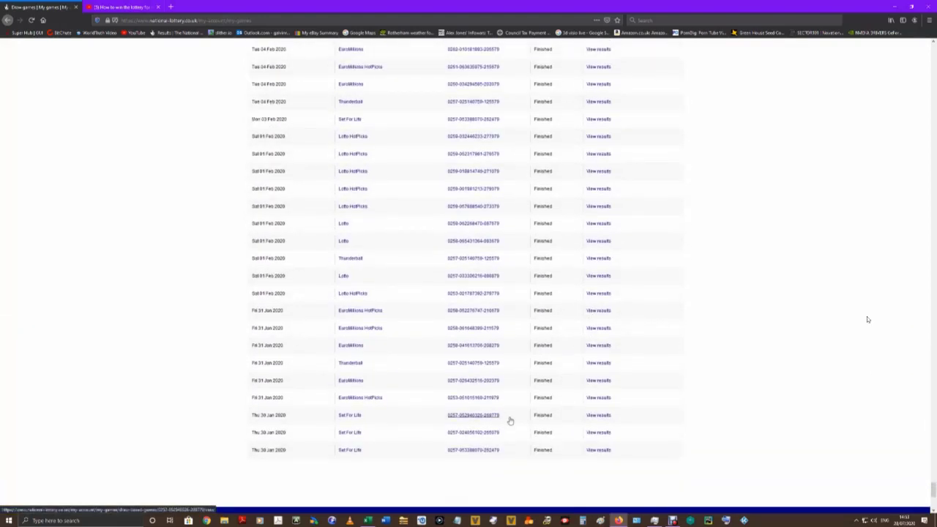
pyautogui.scroll(4, 867, 319)
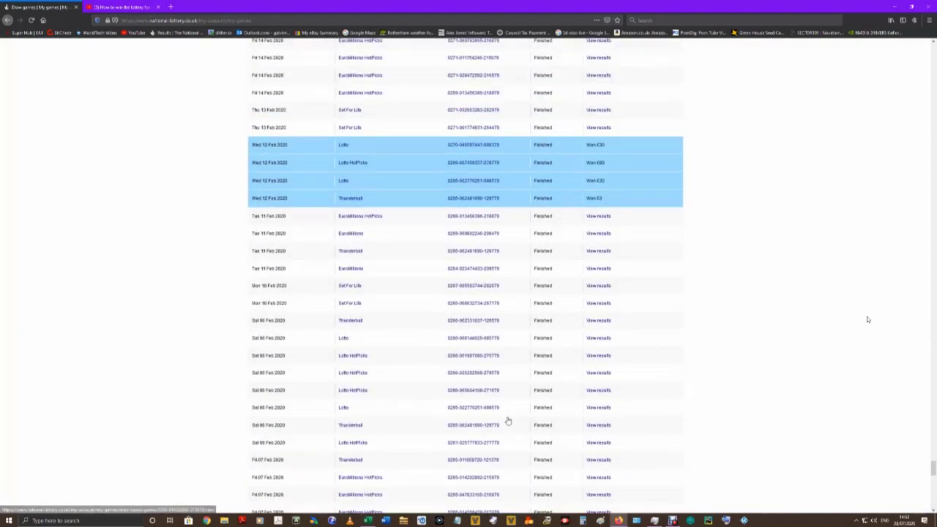
pyautogui.scroll(-4, 867, 319)
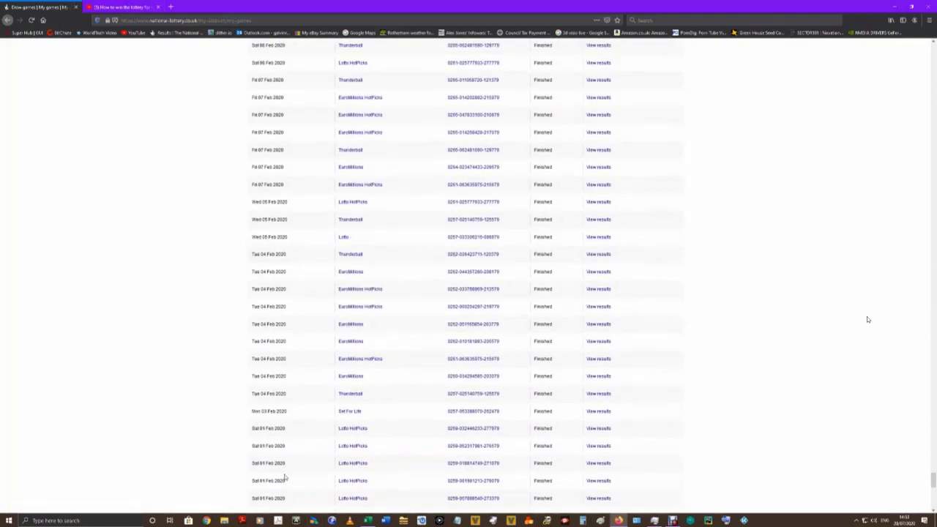
pyautogui.scroll(-2, 868, 319)
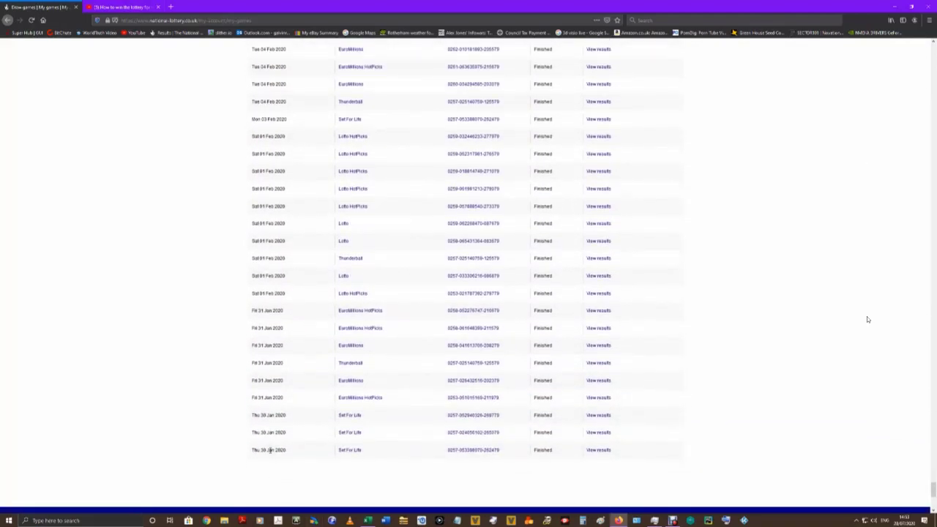
pyautogui.scroll(3, 496, 376)
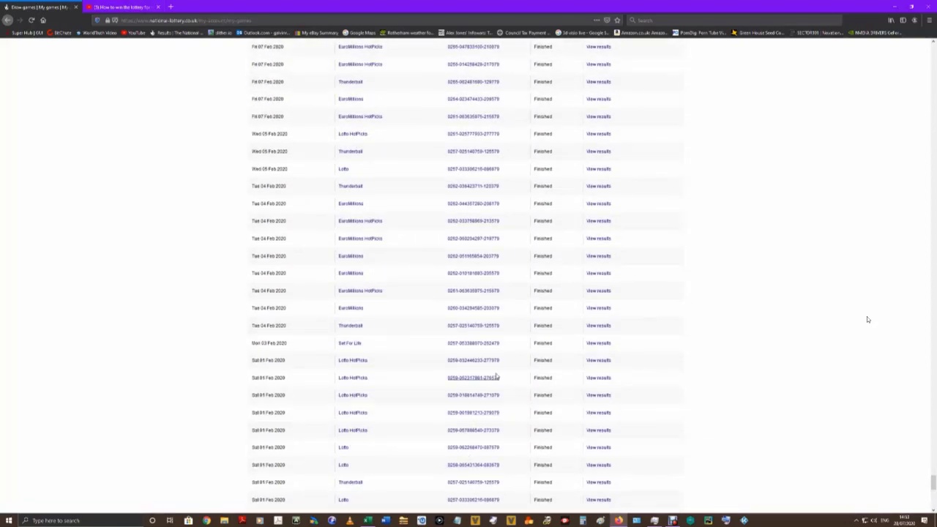
pyautogui.scroll(20, 868, 320)
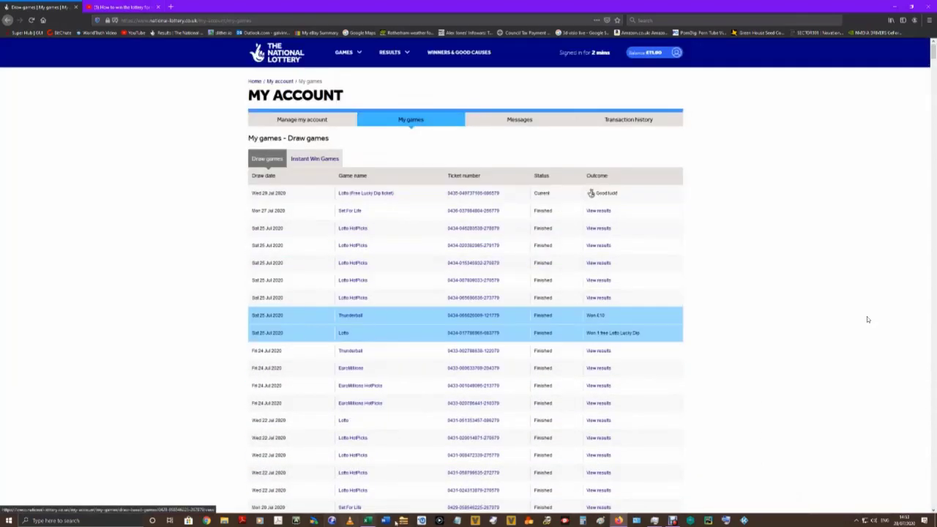
# Switch to the Lotto Hotpicks Navigator workbook in Excel and examine the top-ranked 16 and 42 pair on the Analyser sheet.
pyautogui.click(368, 521)
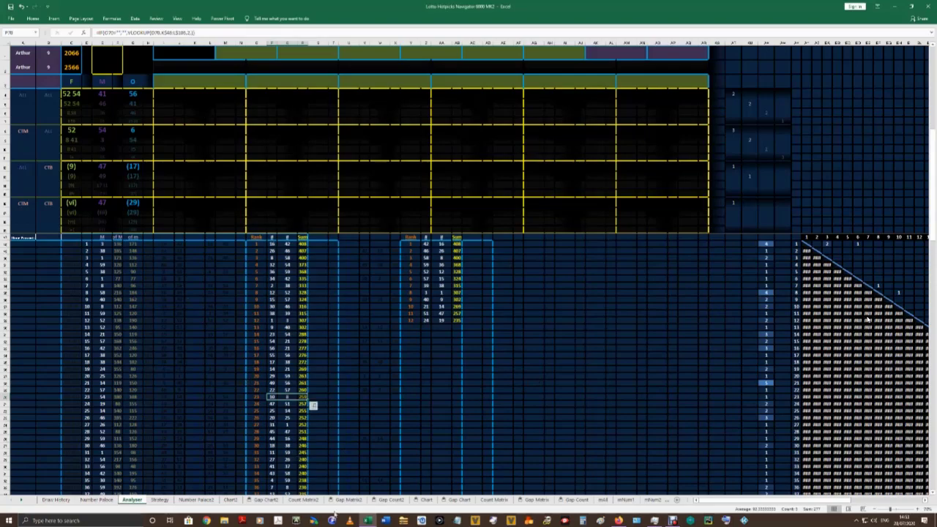
pyautogui.click(296, 245)
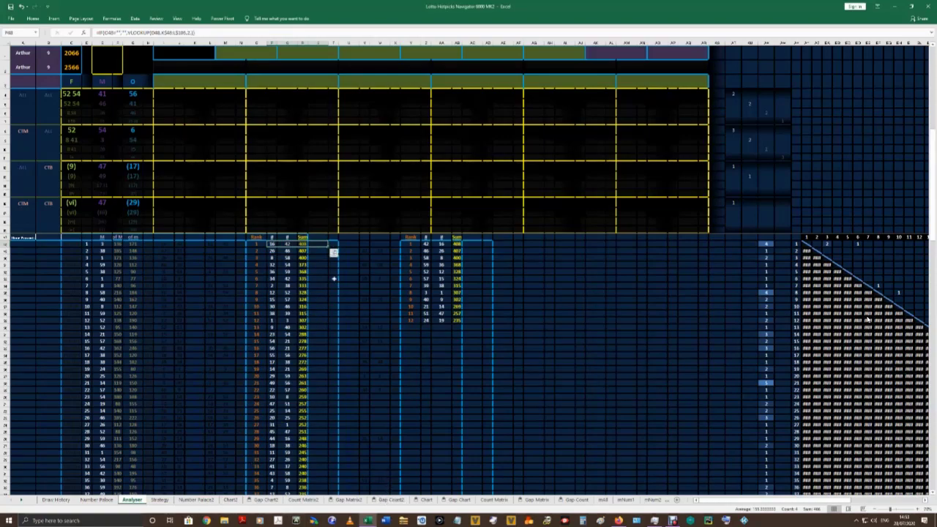
pyautogui.scroll(7, 234, 157)
pyautogui.scroll(-5, 306, 357)
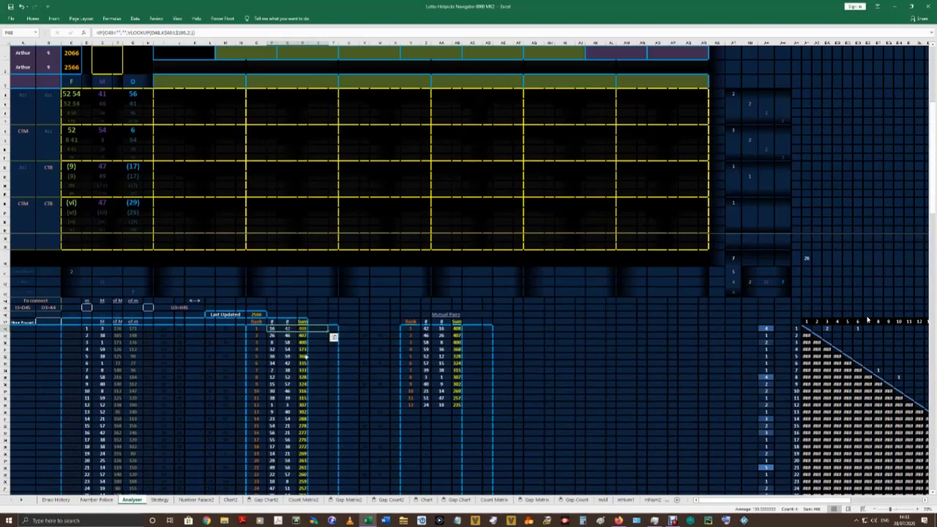
# Enter 1 as the first number above the Analyser grid and cancel the stray edit in the cell below the second number.
pyautogui.click(174, 81)
pyautogui.write('1')
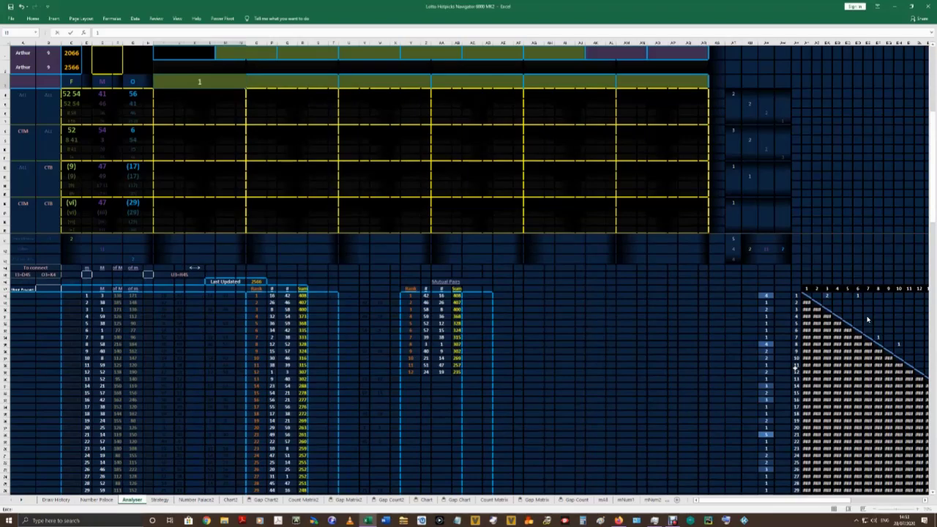
pyautogui.press('Return')
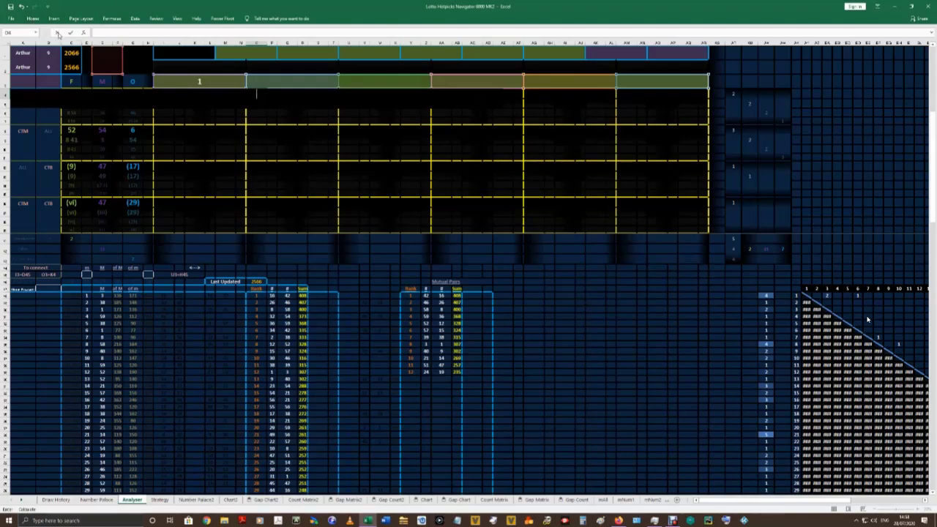
pyautogui.click(59, 34)
pyautogui.click(199, 80)
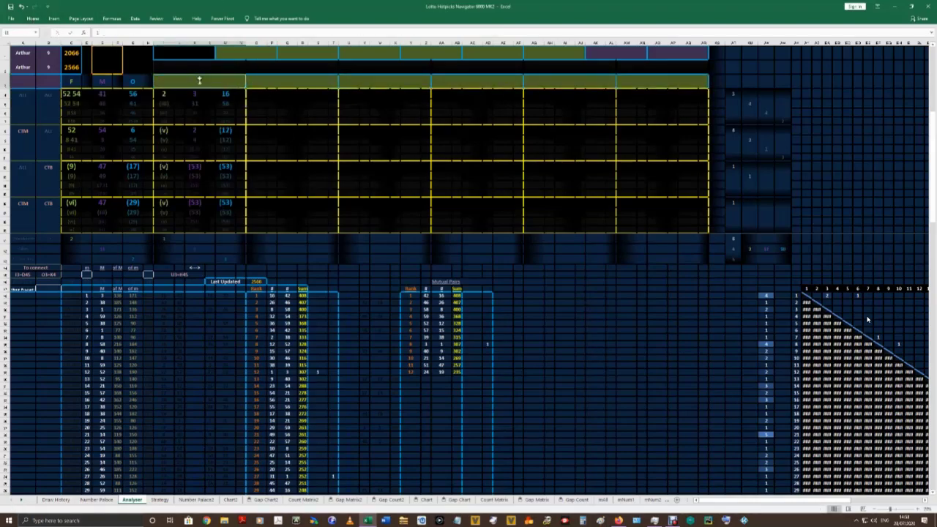
# Examine the three highest-ranked number pairs and their sums in the Analyser's ranking table.
pyautogui.moveTo(269, 293); pyautogui.dragTo(332, 296)
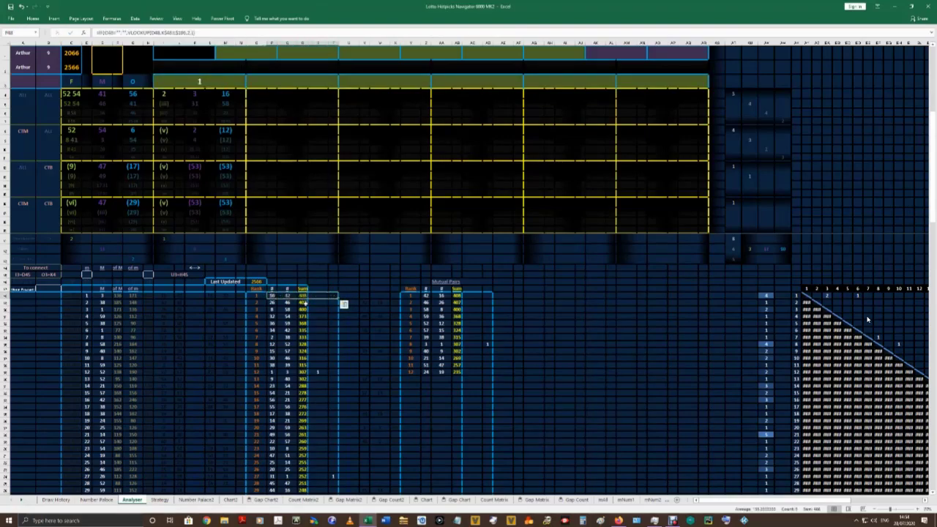
pyautogui.moveTo(272, 296); pyautogui.dragTo(331, 309)
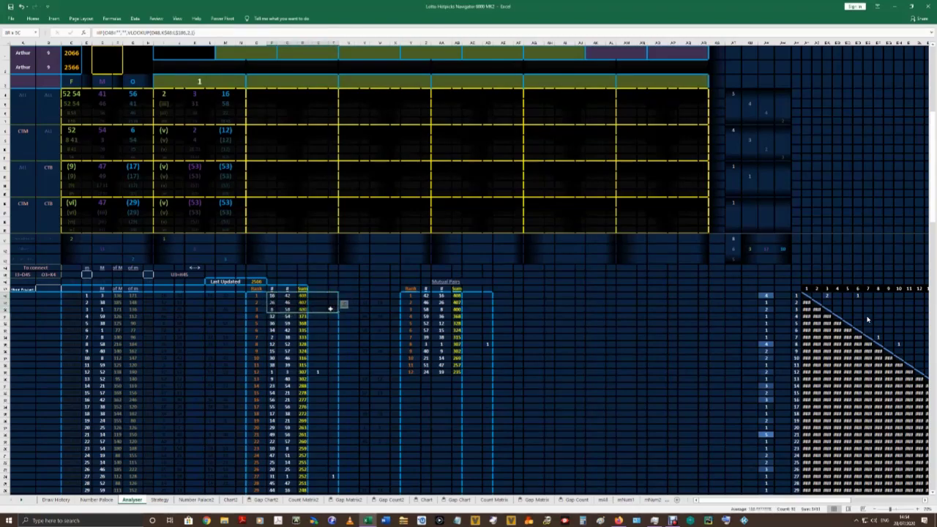
pyautogui.scroll(5, 256, 219)
pyautogui.scroll(-5, 253, 337)
pyautogui.click(273, 295)
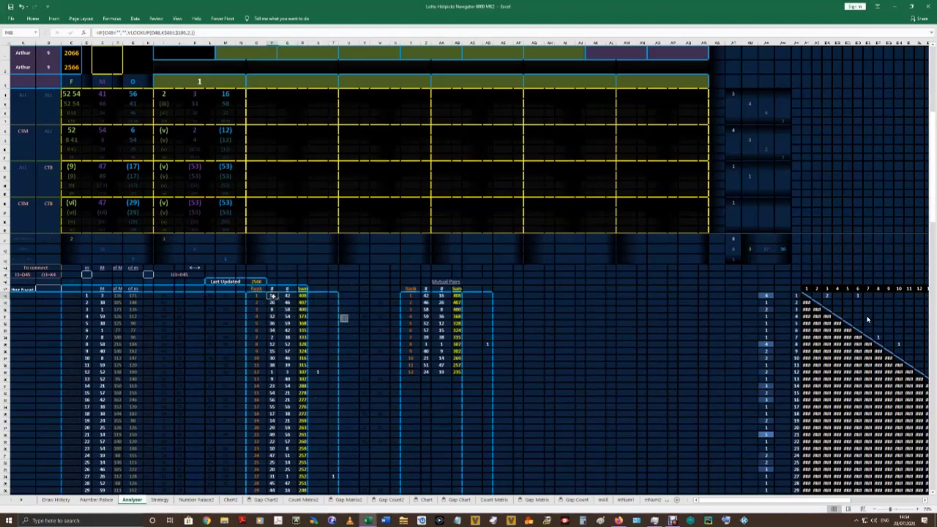
# Enter 3 as the second number and 6 as the third number above the Analyser grid.
pyautogui.click(270, 81)
pyautogui.write('3')
pyautogui.press('Tab')
pyautogui.write('=U2')
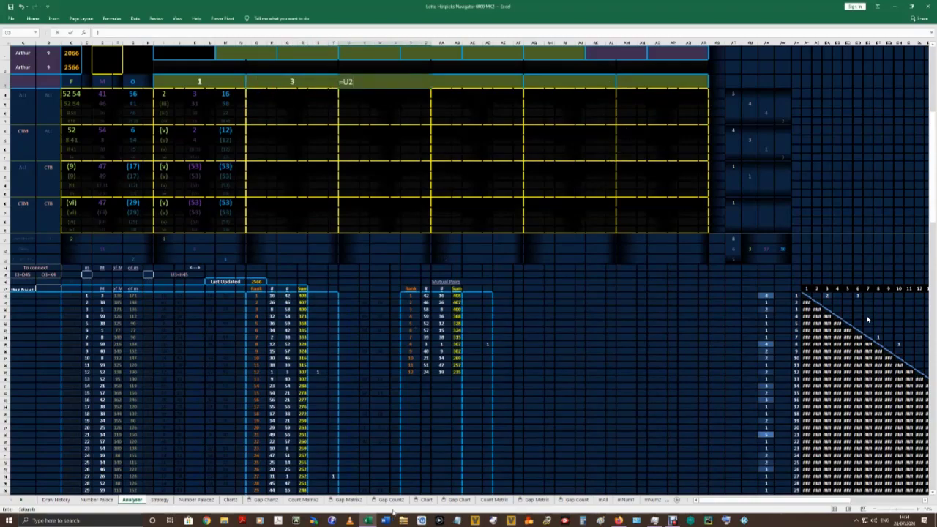
pyautogui.press('Tab')
# Check the Sat 25 Jul 2020 Lotto HotPicks ticket in the National Lottery account, and return to the Excel workbook.
pyautogui.moveTo(619, 521)
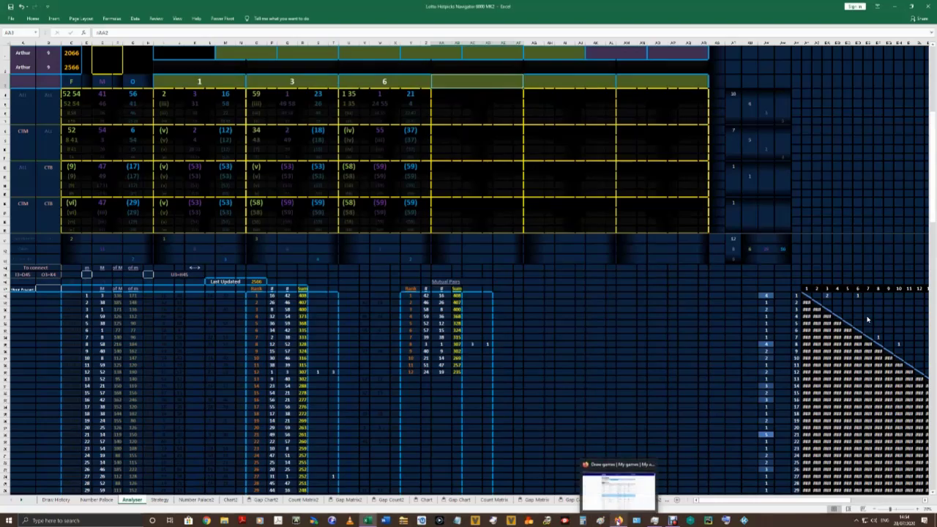
pyautogui.click(619, 487)
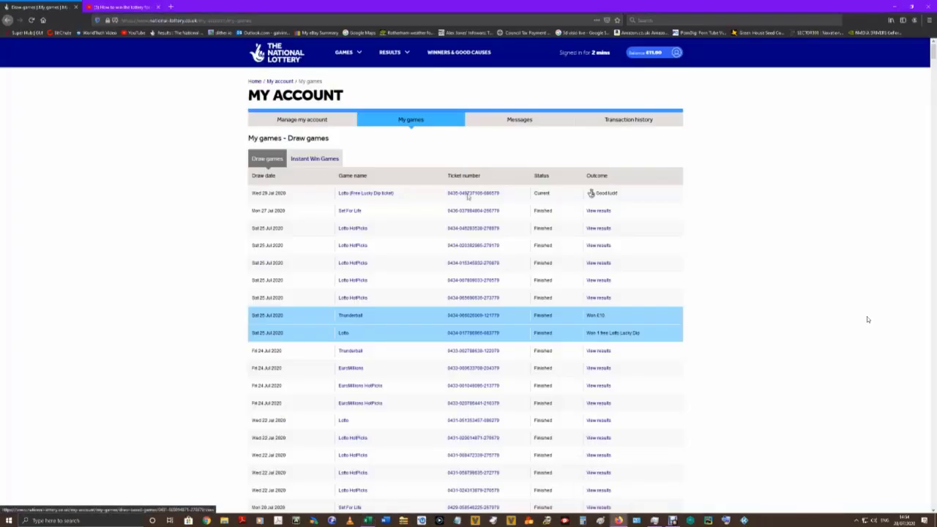
pyautogui.click(358, 264)
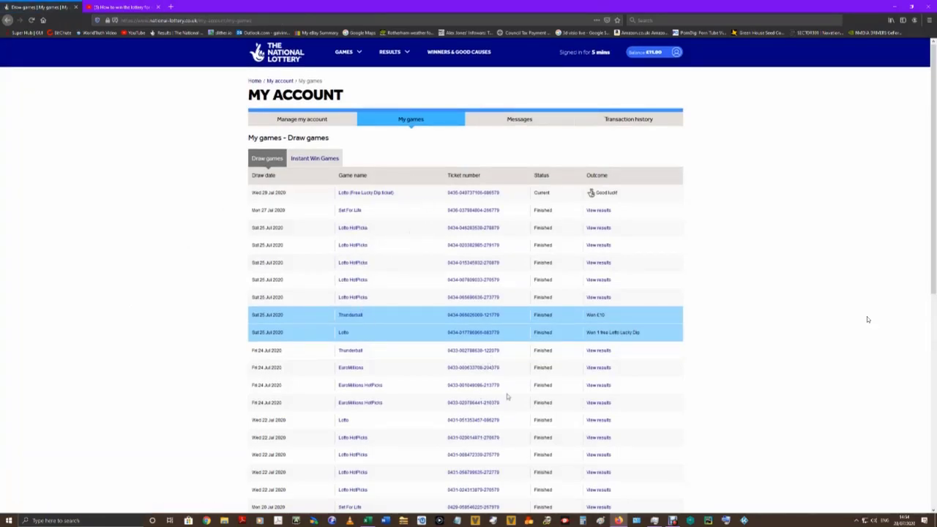
pyautogui.moveTo(368, 520)
pyautogui.click(367, 488)
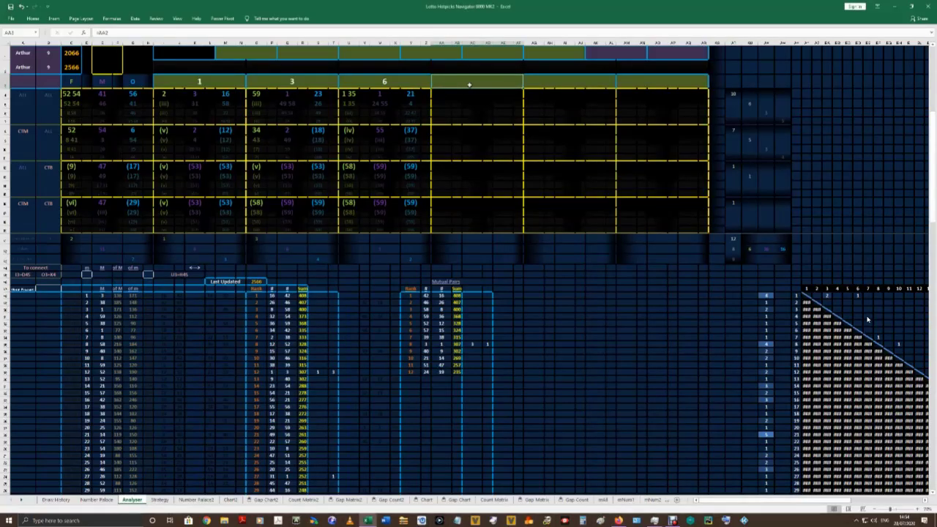
# Enter 16, 41 and 42 as the fourth, fifth and sixth numbers above the Analyser grid.
pyautogui.write('16')
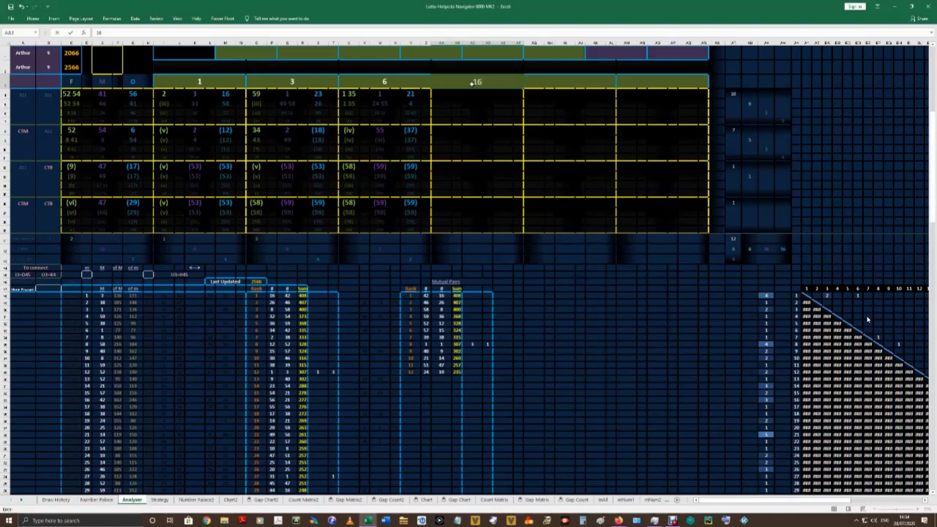
pyautogui.press('Tab')
pyautogui.write('=AG2')
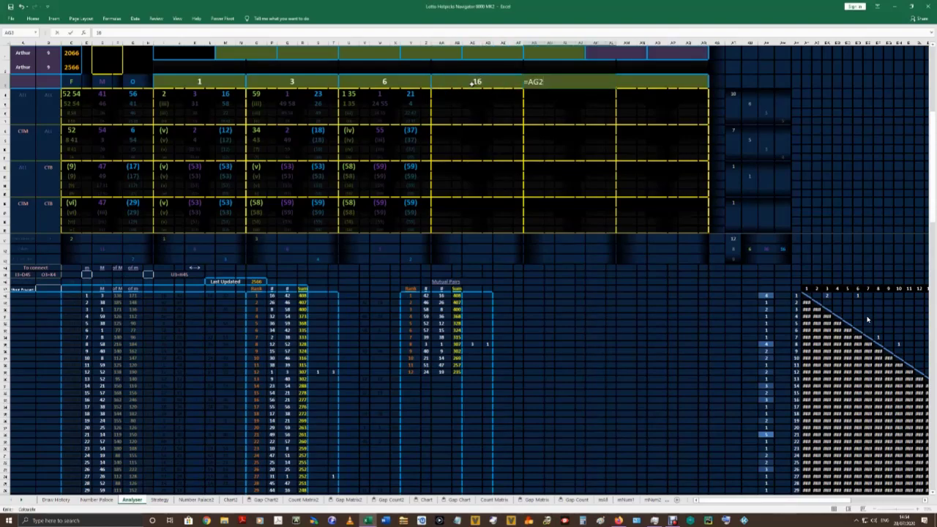
pyautogui.press('Tab')
pyautogui.write('=AM2')
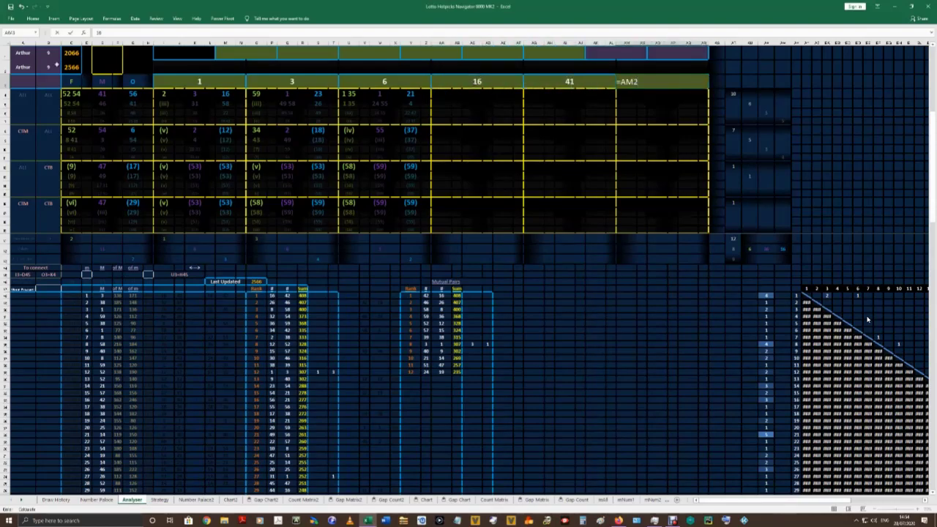
pyautogui.press('Return')
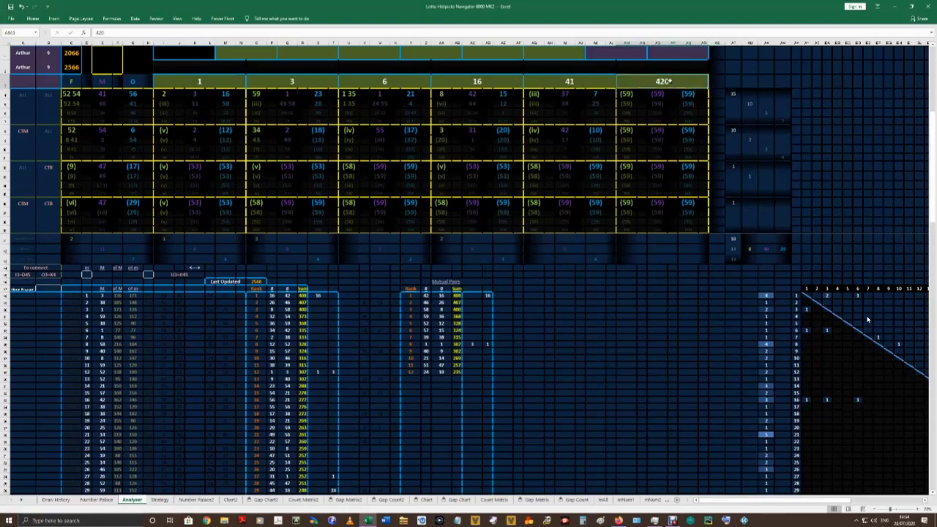
pyautogui.doubleClick(677, 81)
pyautogui.press('BackSpace')
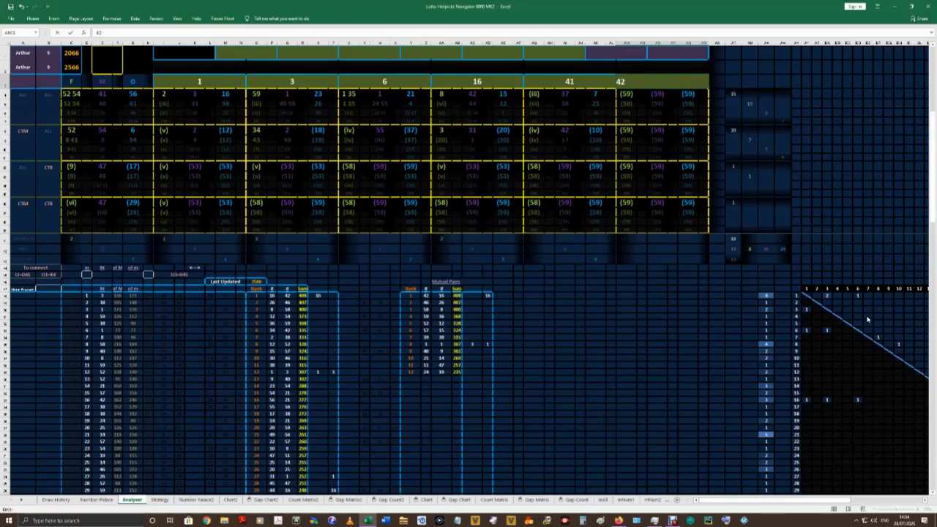
pyautogui.press('Return')
# Compare the grid columns for 16 and 42 to see how the two numbers pair with each other.
pyautogui.click(476, 82)
pyautogui.click(674, 86)
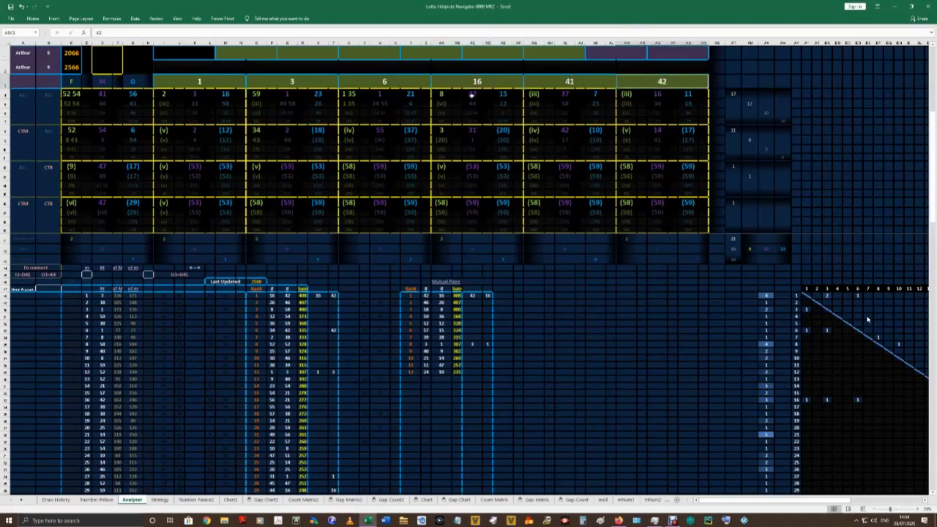
pyautogui.click(486, 82)
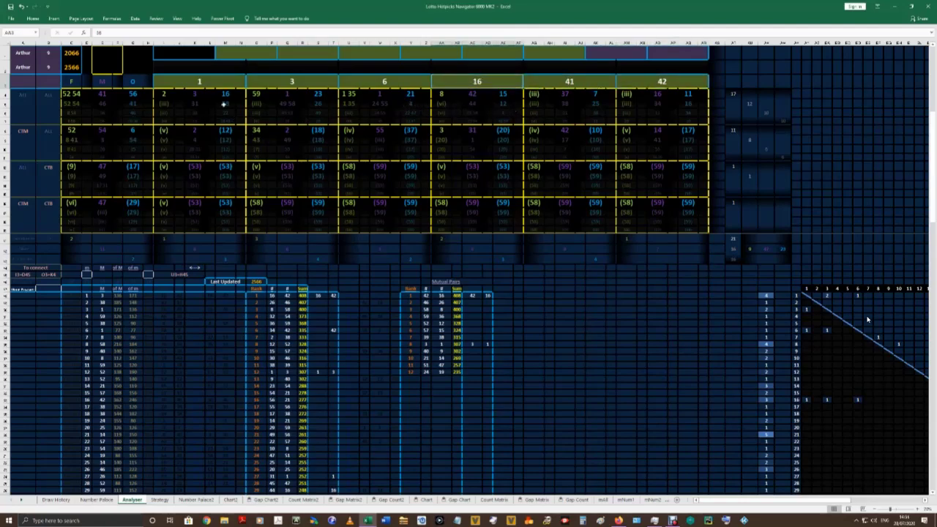
# Enter 0 in the yellow-bordered filter cell to limit the grid to matches among the six chosen numbers.
pyautogui.click(109, 62)
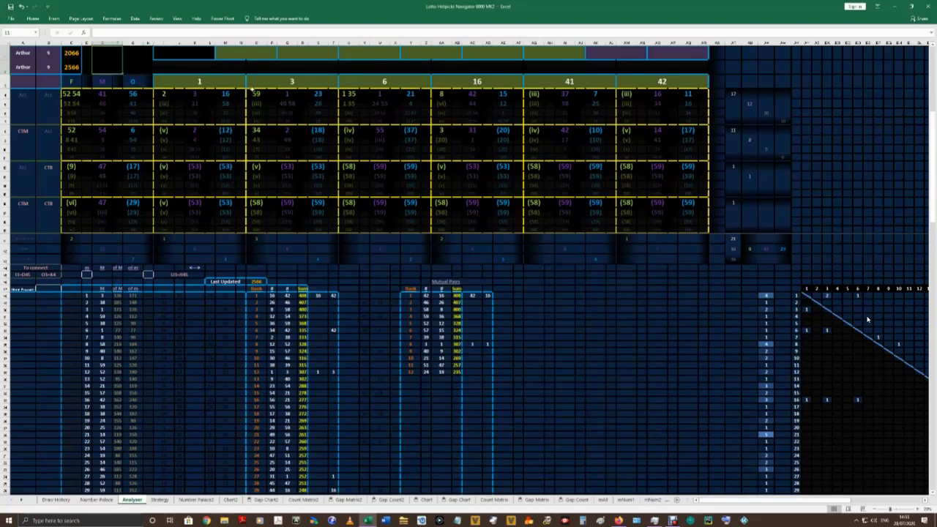
pyautogui.press('Tab')
pyautogui.write('0')
pyautogui.press('Return')
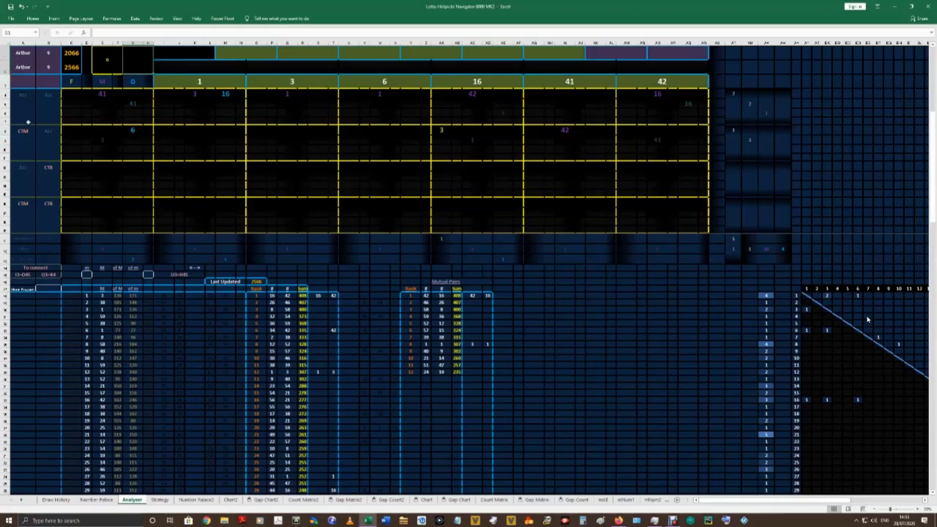
# Examine the filtered matches for 6 and 1, tracing how these numbers link to the other chosen numbers.
pyautogui.click(133, 130)
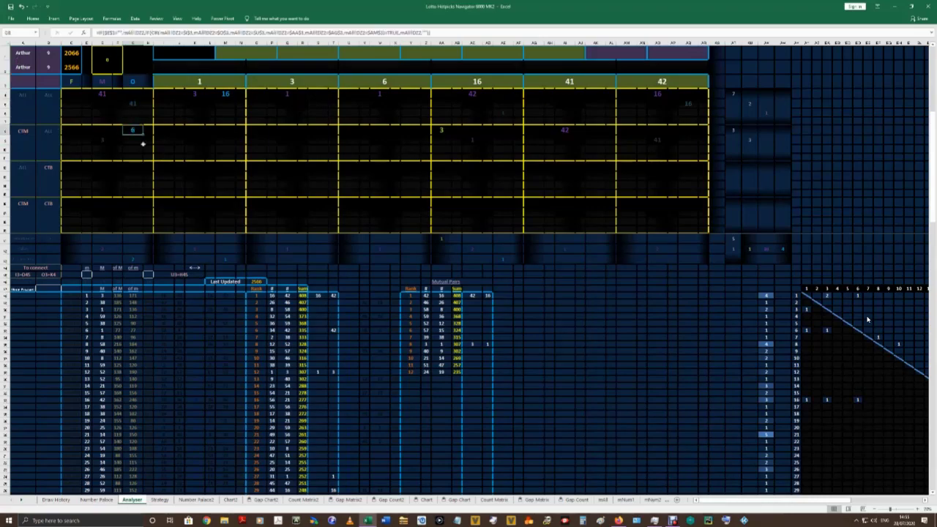
pyautogui.click(394, 82)
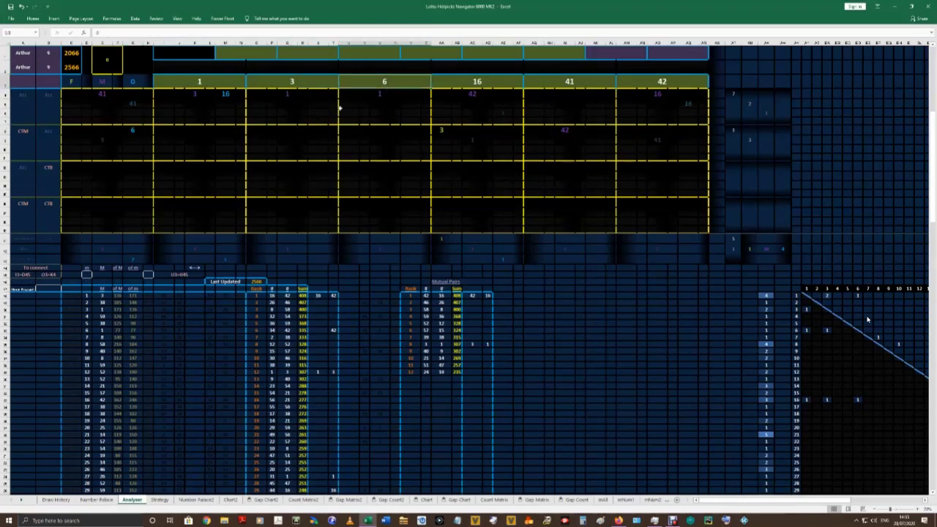
pyautogui.click(380, 95)
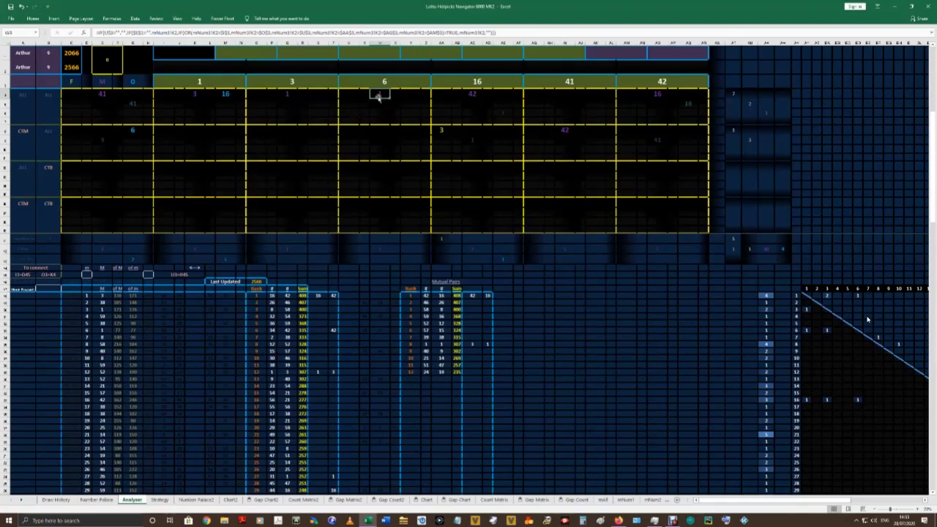
pyautogui.click(198, 83)
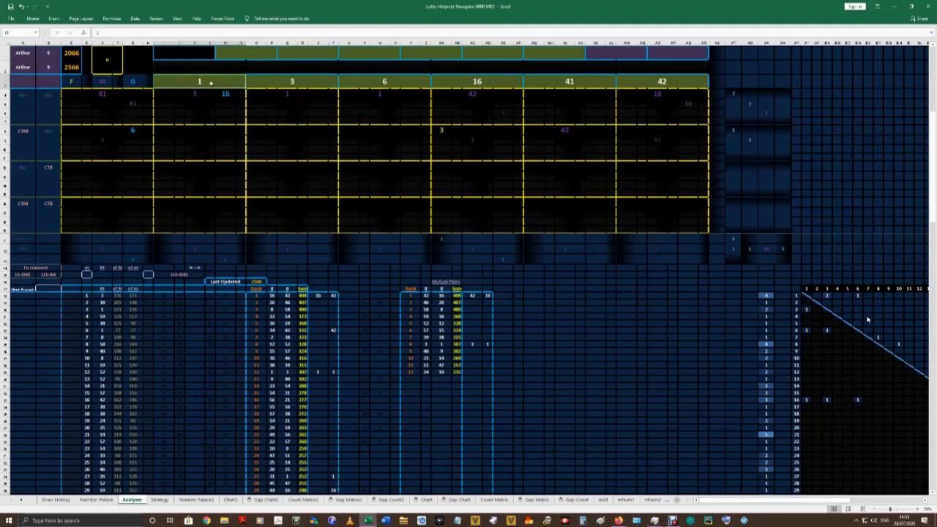
# Examine the filtered matches for 1, 16 and 41 in the Analyser grid, including the M column, and select the six chosen numbers above it.
pyautogui.click(226, 95)
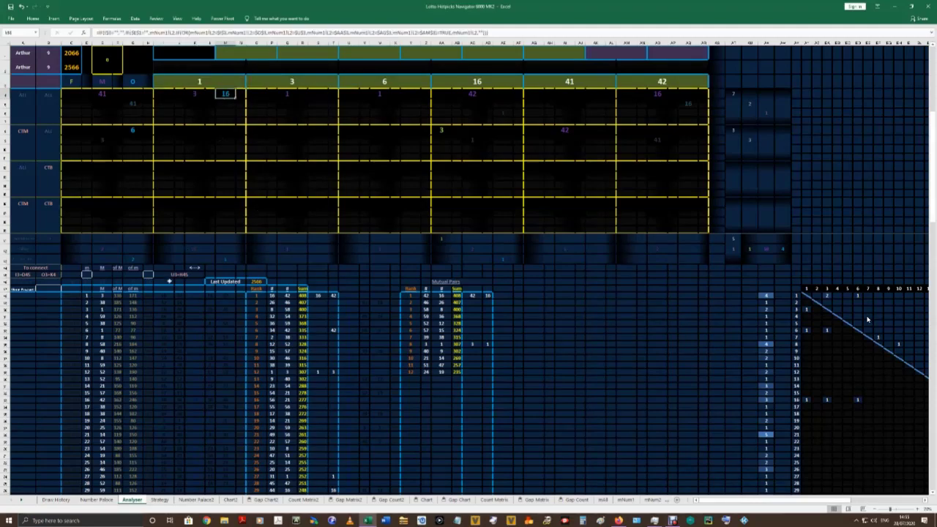
pyautogui.click(474, 94)
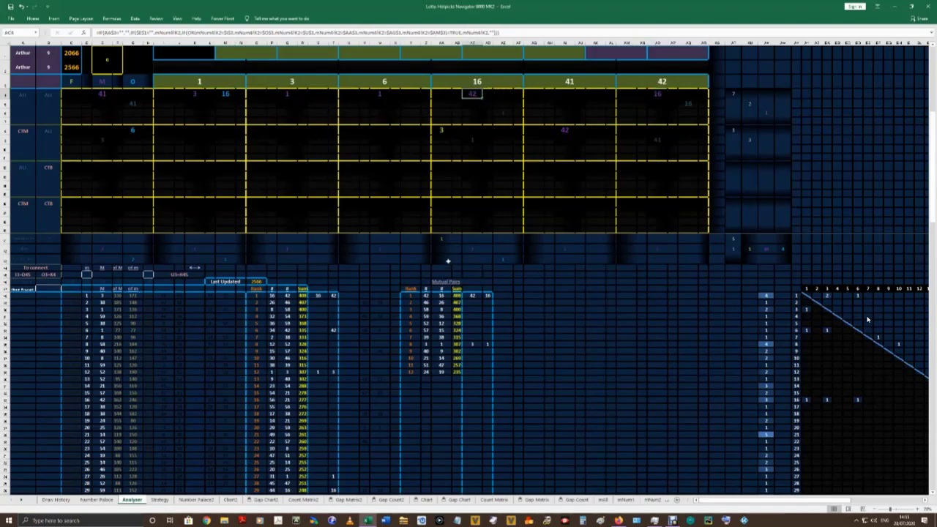
pyautogui.click(565, 131)
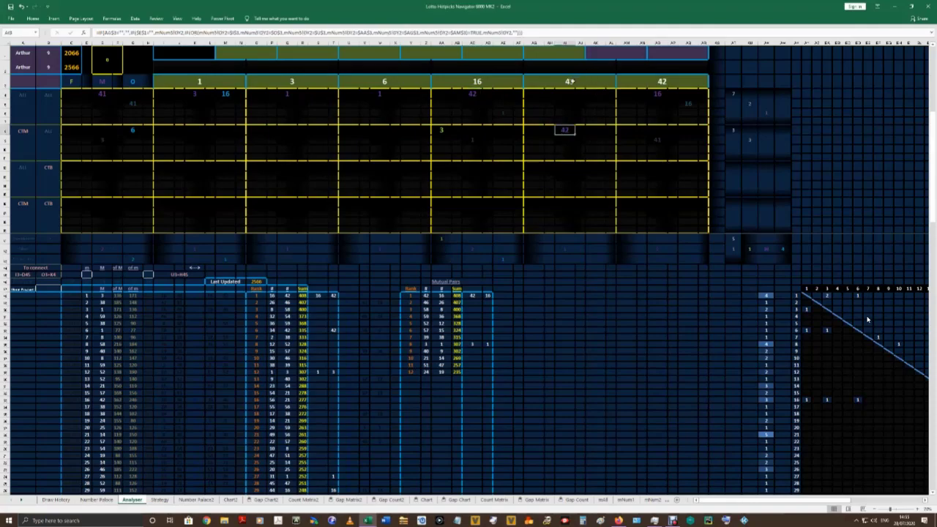
pyautogui.click(17, 66)
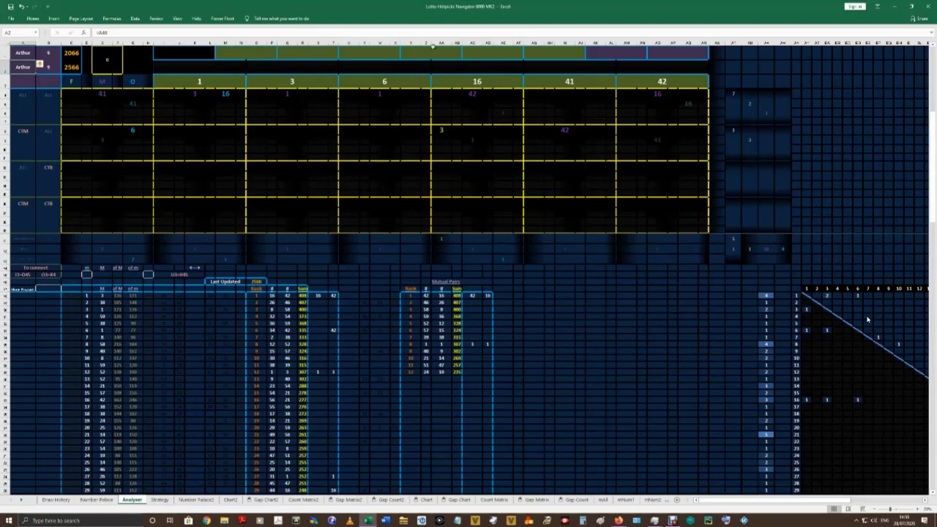
pyautogui.click(591, 82)
pyautogui.click(106, 96)
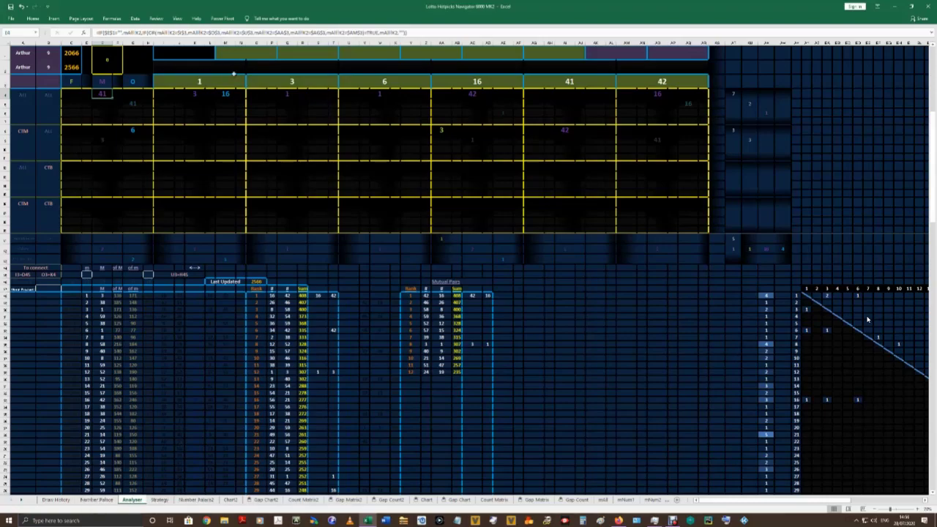
pyautogui.moveTo(196, 81); pyautogui.dragTo(658, 89)
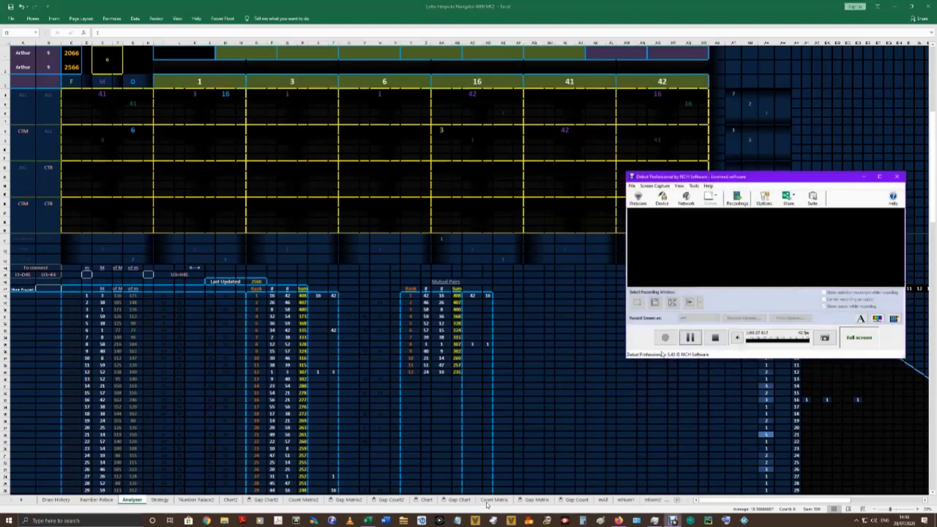
# Open the recorded video Untitled 34.avi in VLC media player.
pyautogui.doubleClick(594, 412)
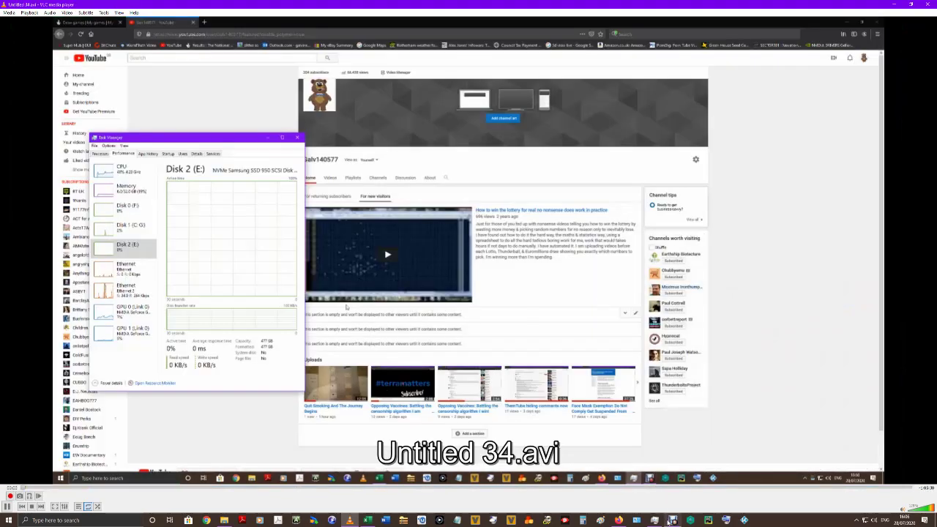